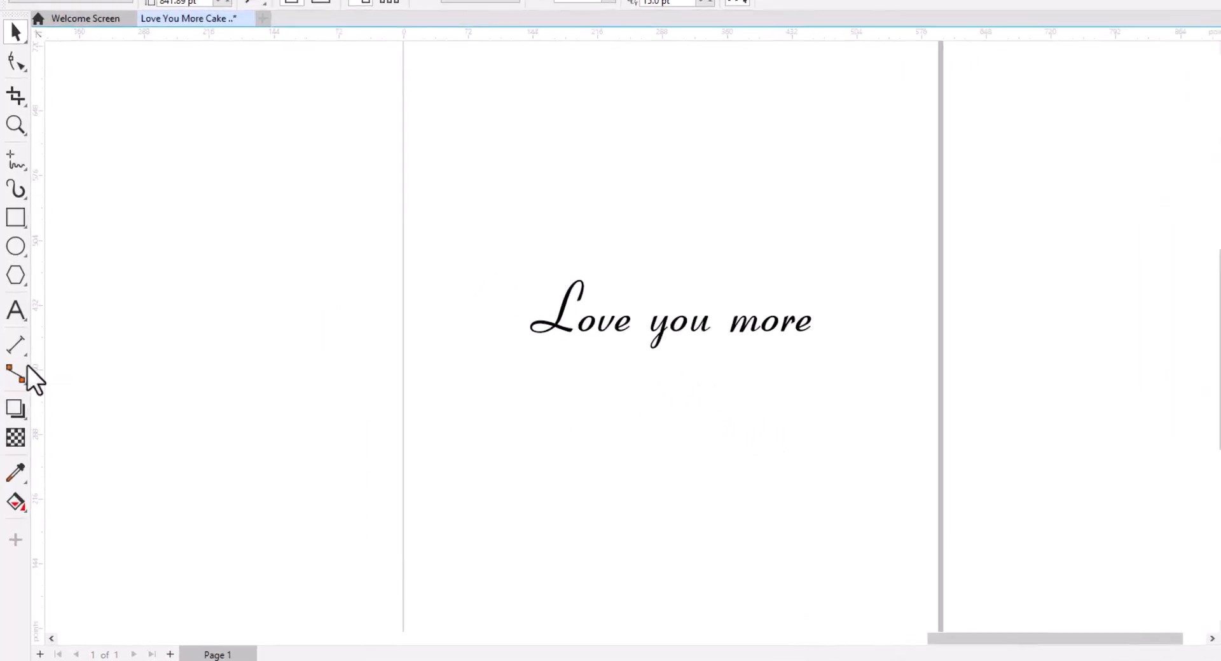
Draw a heart from the basic common shapes around the "Love you more" text.
click(15, 303)
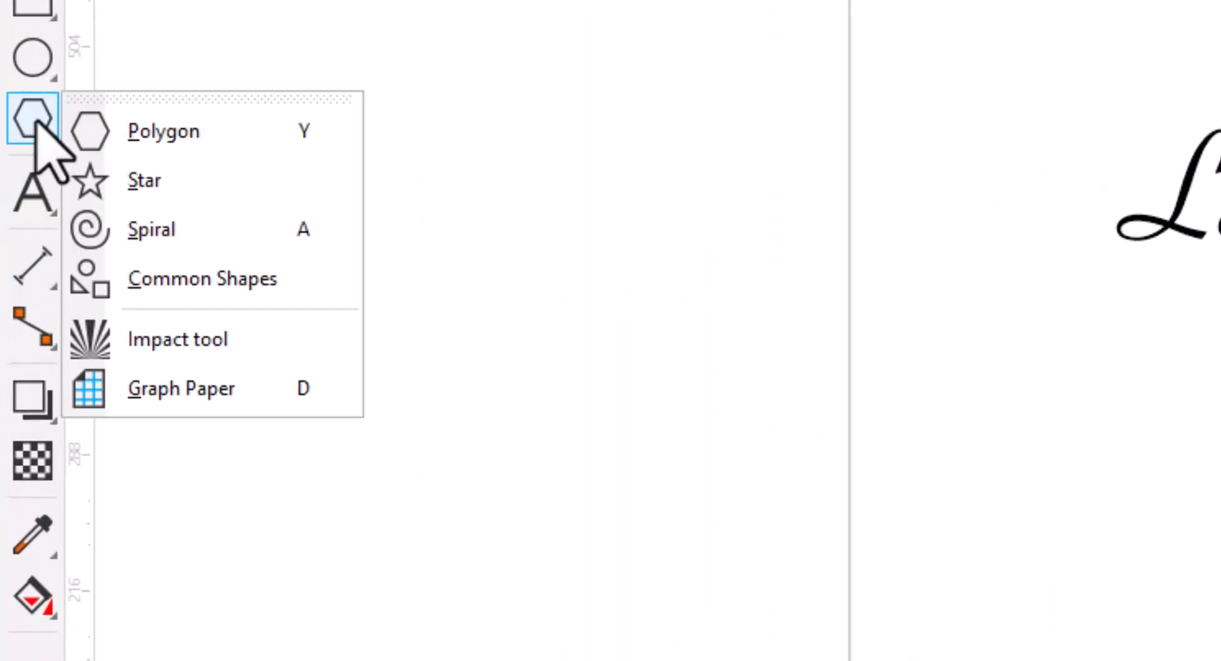
click(213, 279)
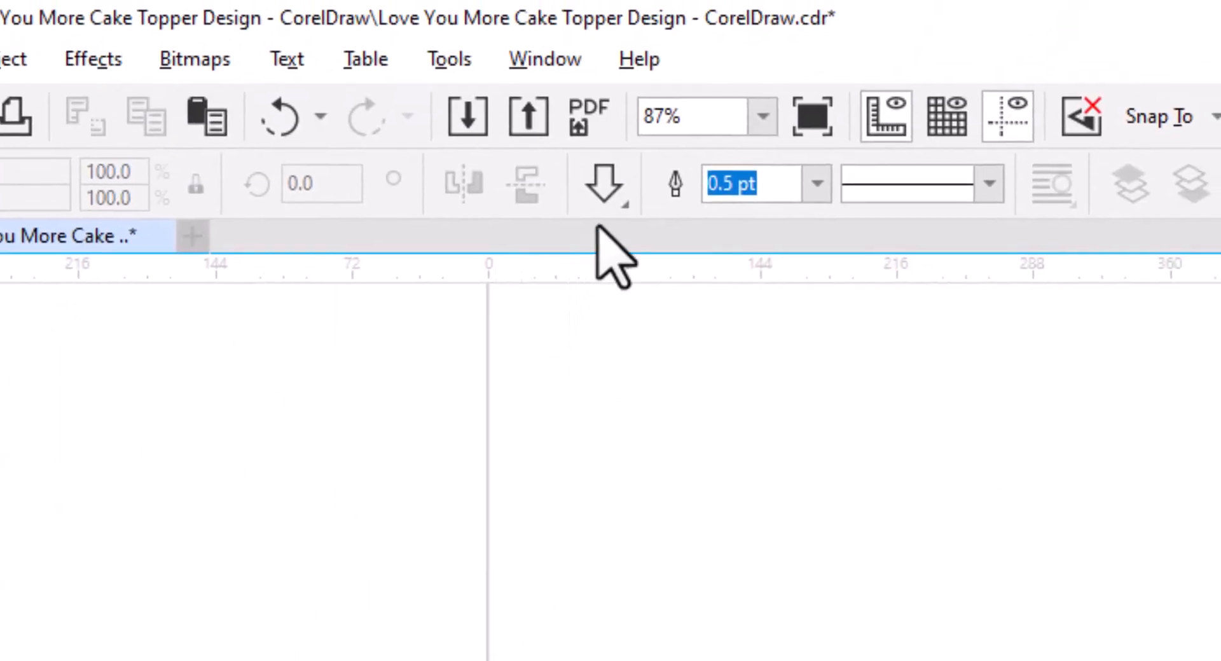
click(604, 184)
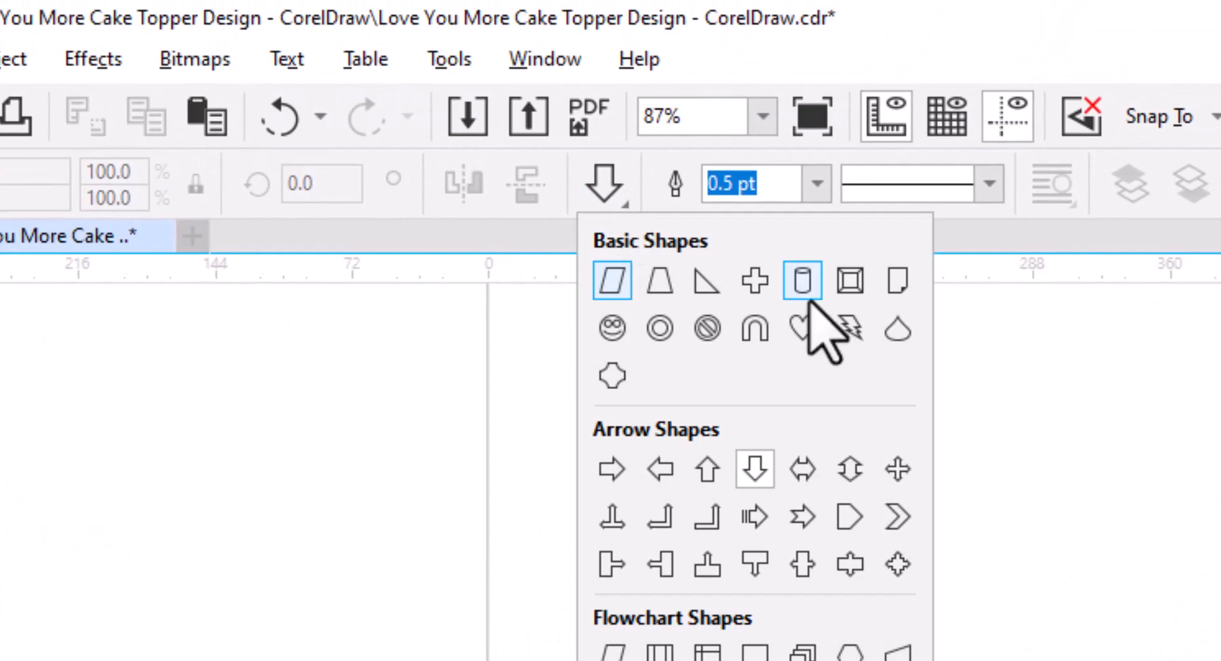
click(802, 329)
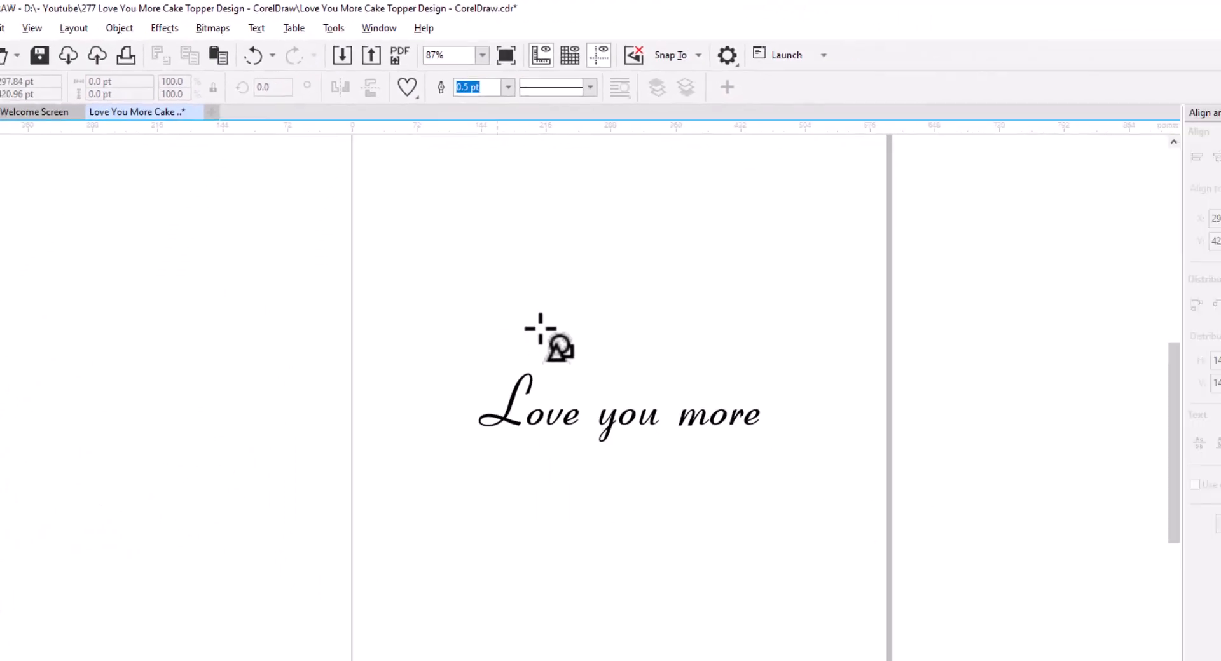
drag(497, 286, 789, 571)
Place a duplicate heart beside the first and enlarge the word "Love" across the original heart's upper part.
drag(685, 465, 687, 464)
drag(566, 474, 566, 440)
drag(654, 291, 478, 376)
click(382, 337)
drag(465, 346, 457, 267)
drag(468, 278, 545, 326)
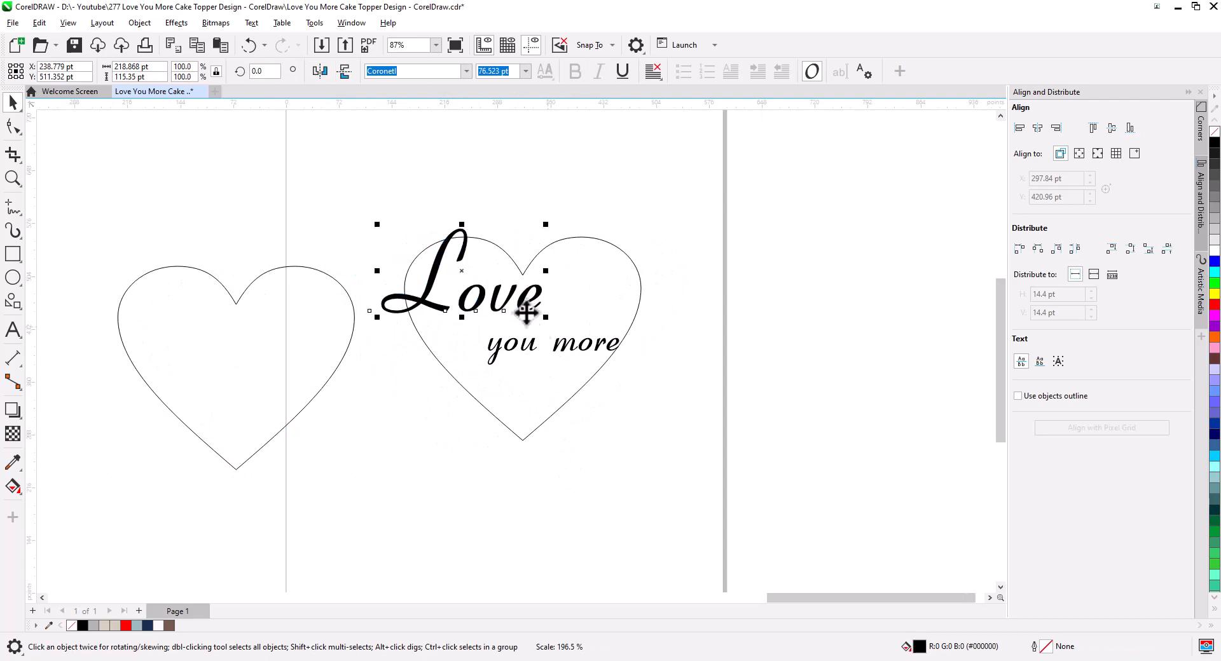
Enlarge the words "you" and "more" and stagger them below "Love" inside the heart.
click(511, 339)
drag(374, 218, 551, 320)
drag(544, 325, 635, 364)
drag(568, 347, 495, 381)
drag(660, 317, 479, 367)
drag(518, 351, 544, 342)
drag(591, 407, 497, 370)
drag(651, 417, 448, 325)
Tighten the letter spacing in "you" by moving "ou" toward the "y", and shift the word closer beneath "Love".
drag(570, 384, 644, 433)
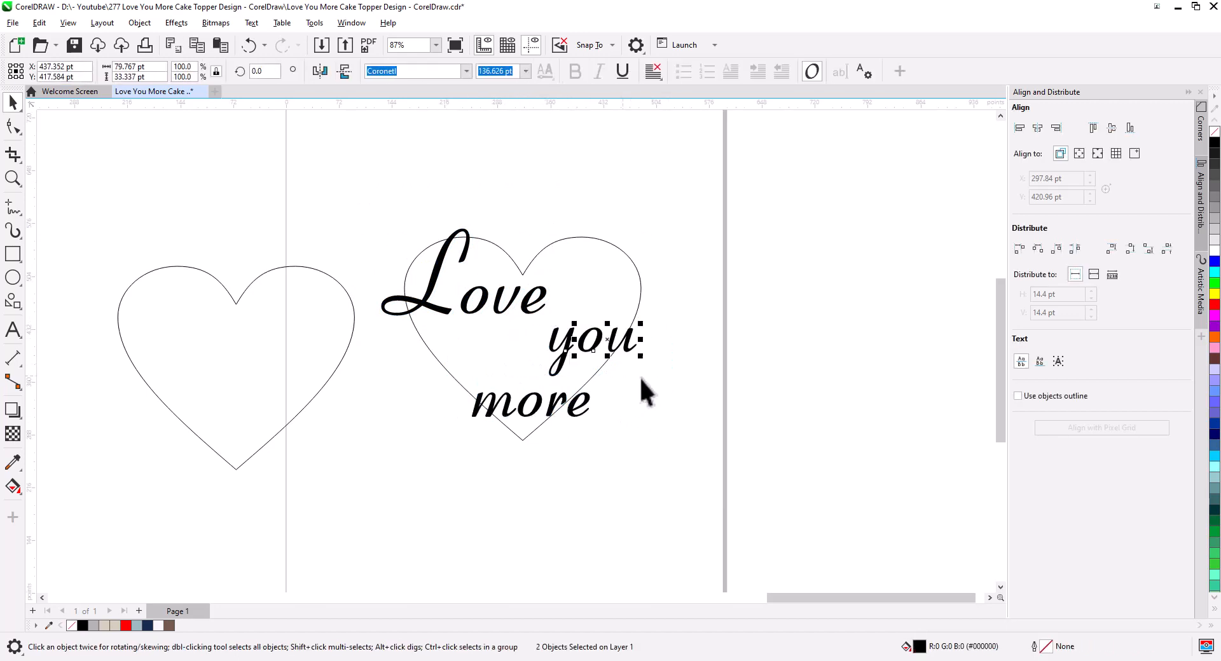
drag(572, 342, 557, 341)
drag(612, 373, 506, 390)
Select the letter "L" of "Love" and open the Commands page of the customization options.
scroll(493, 332, up, 5)
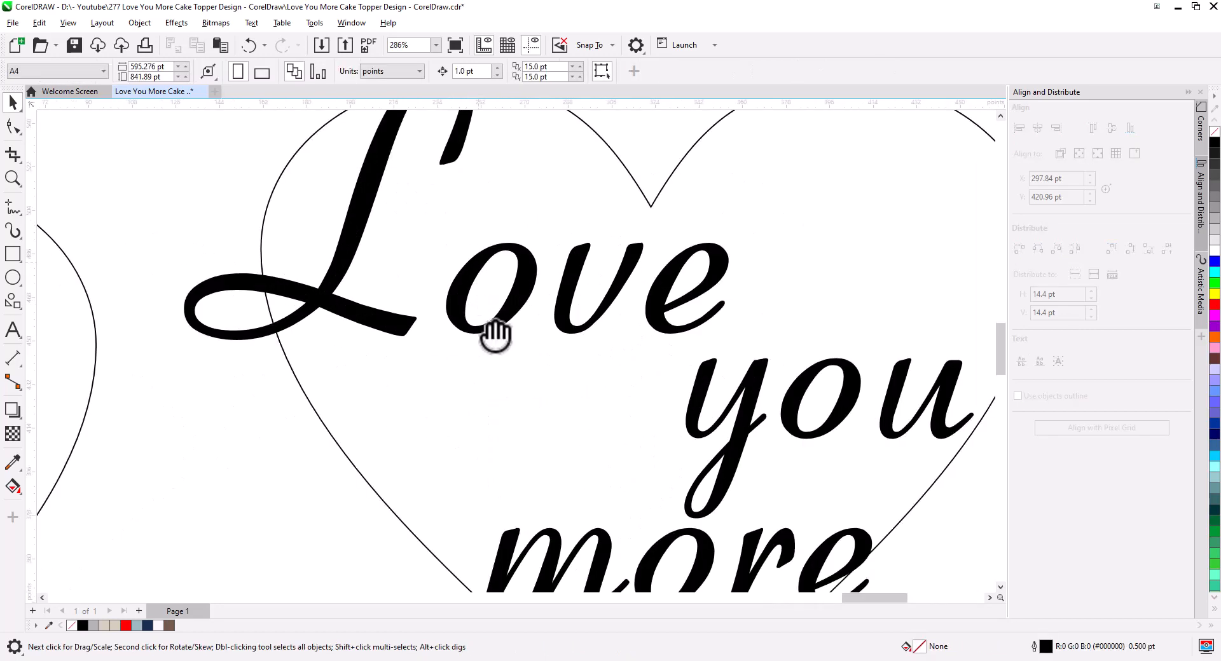
click(498, 347)
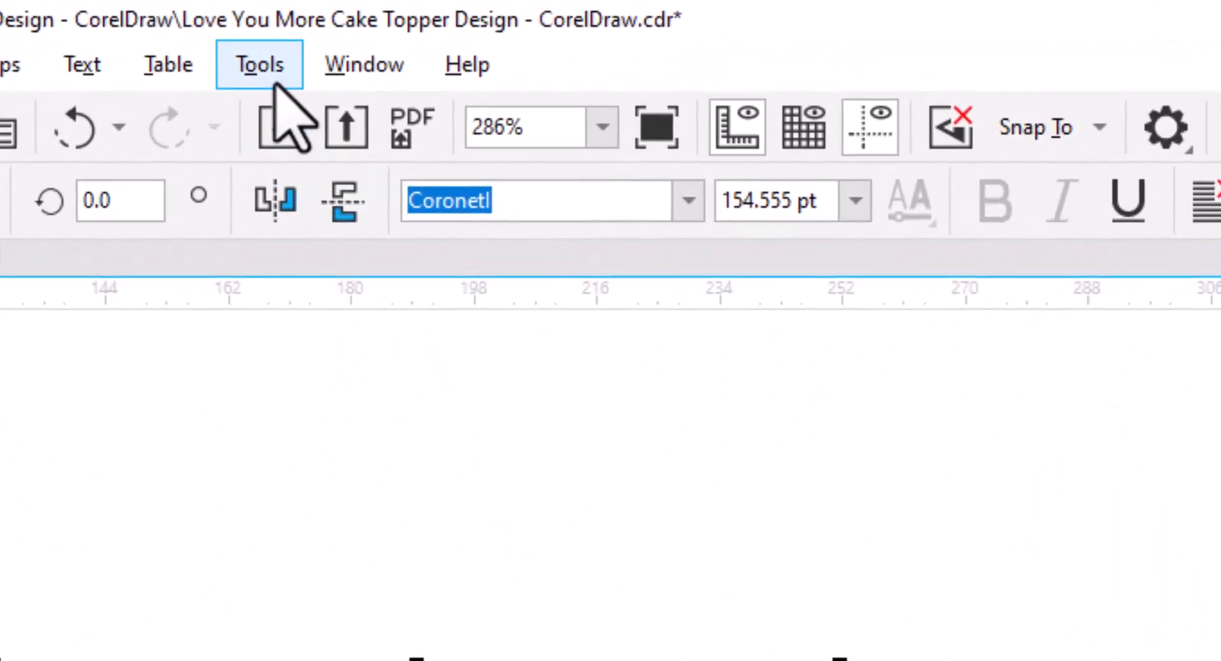
click(314, 23)
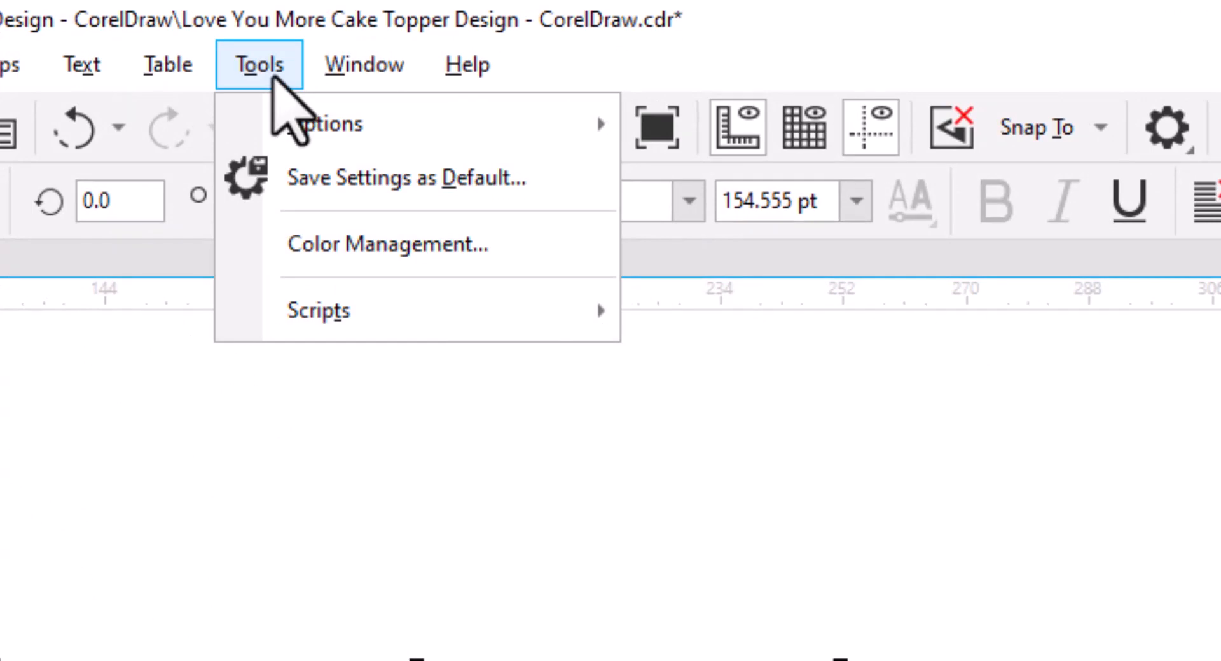
mouse_move(322, 122)
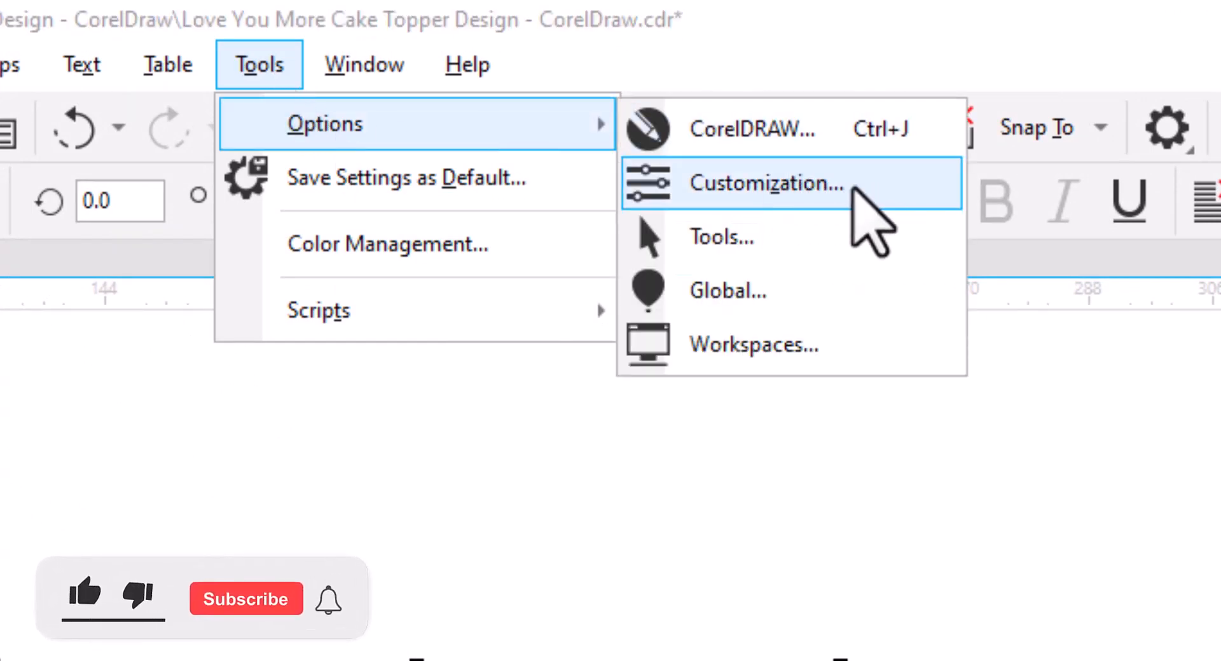
click(855, 189)
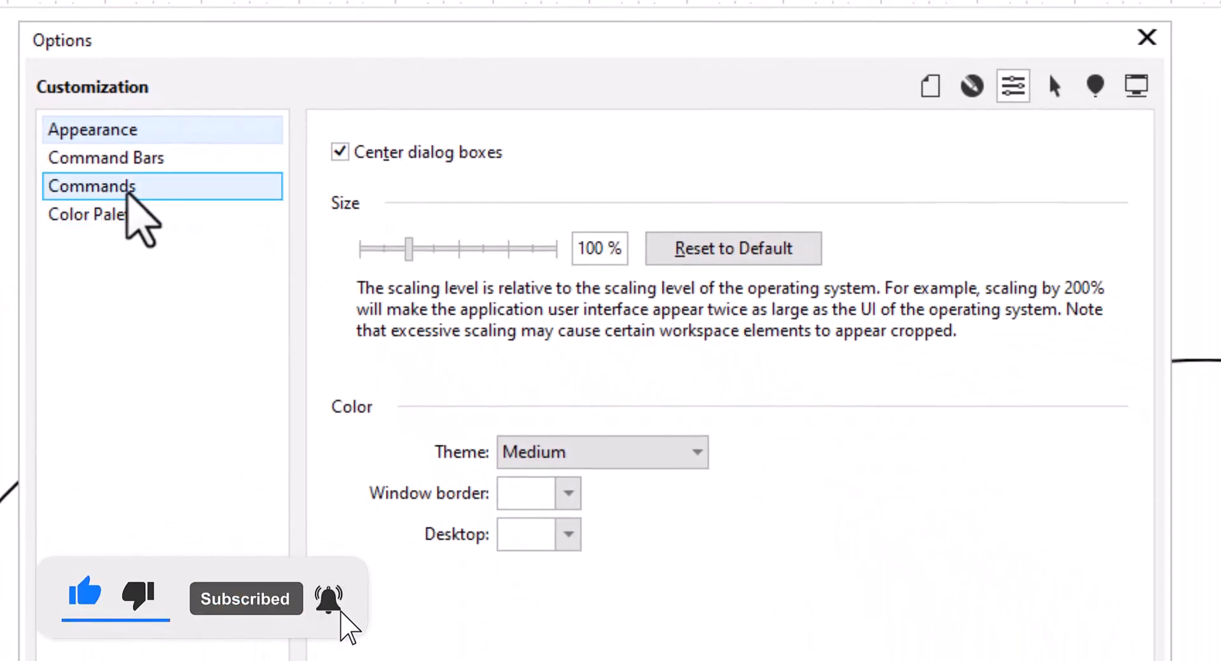
click(129, 190)
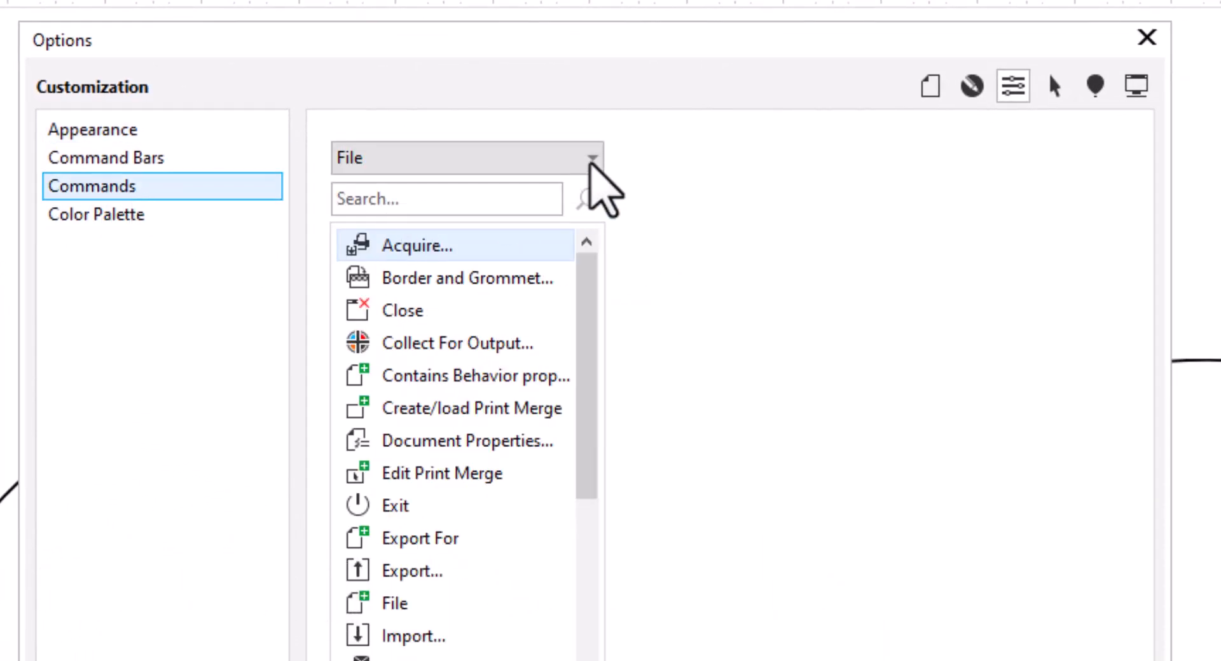
List all commands and select the Weld command for customization.
click(591, 159)
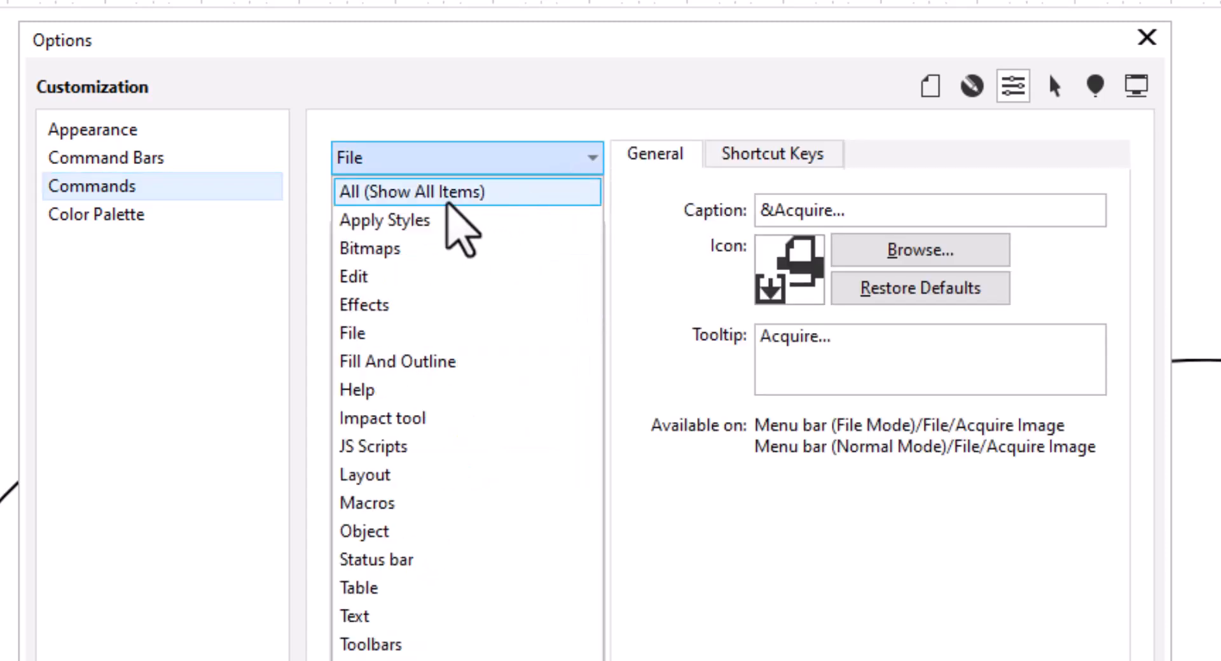
click(491, 194)
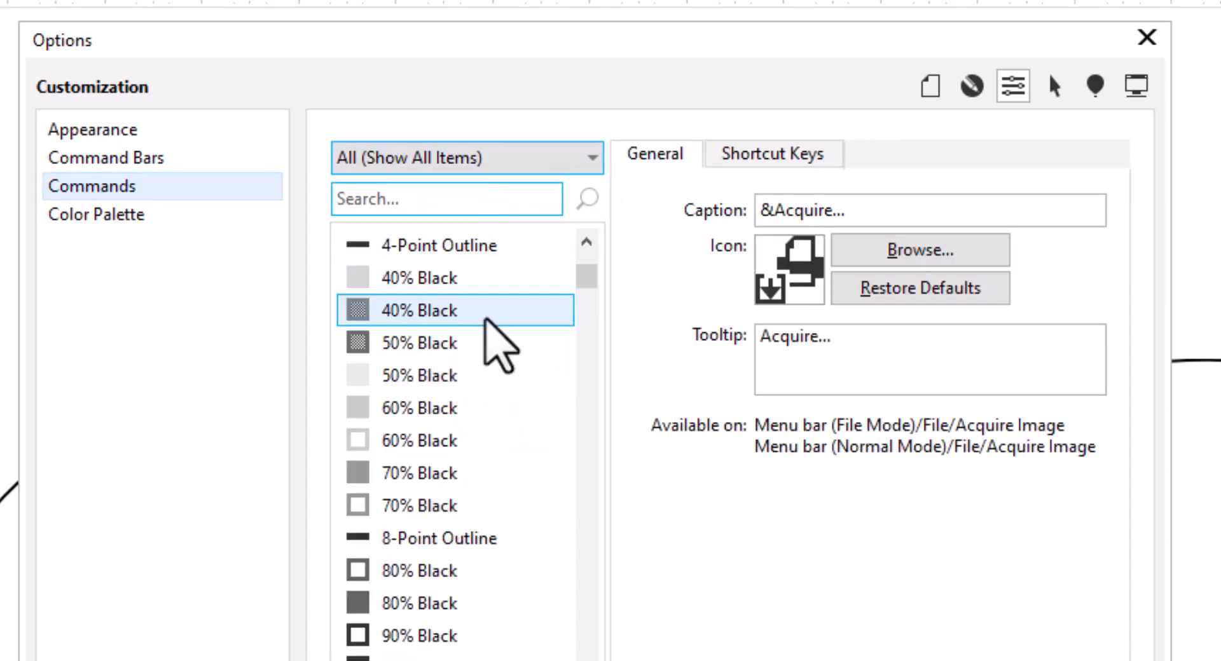
click(488, 375)
key(w)
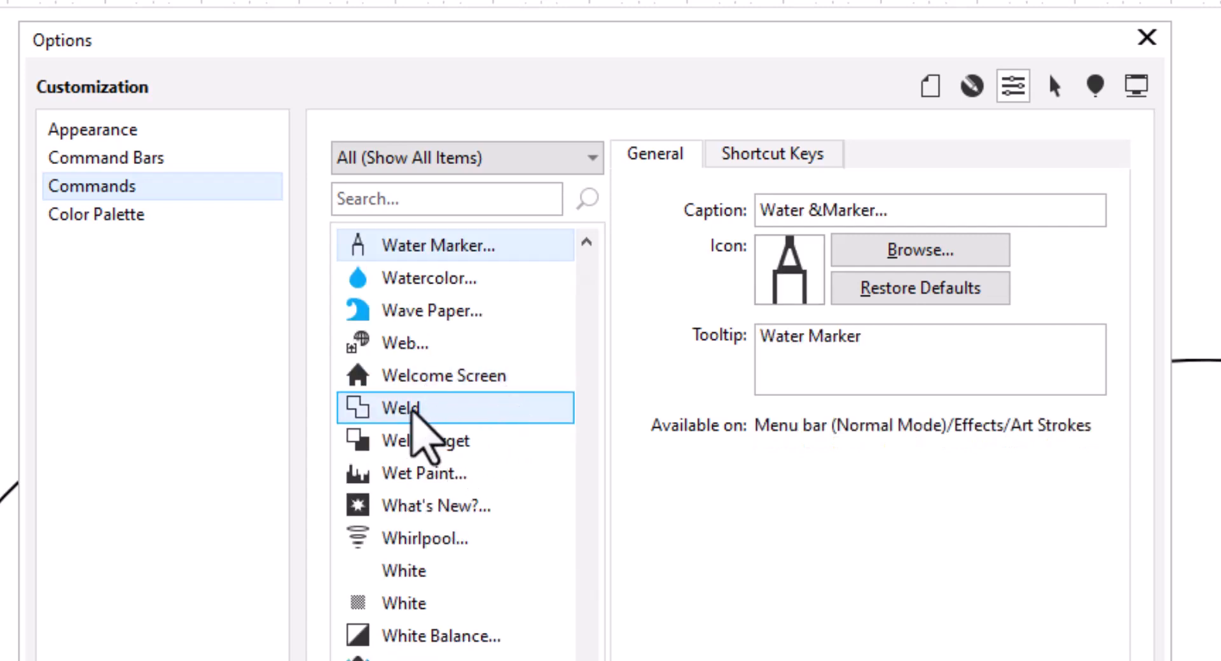
click(408, 418)
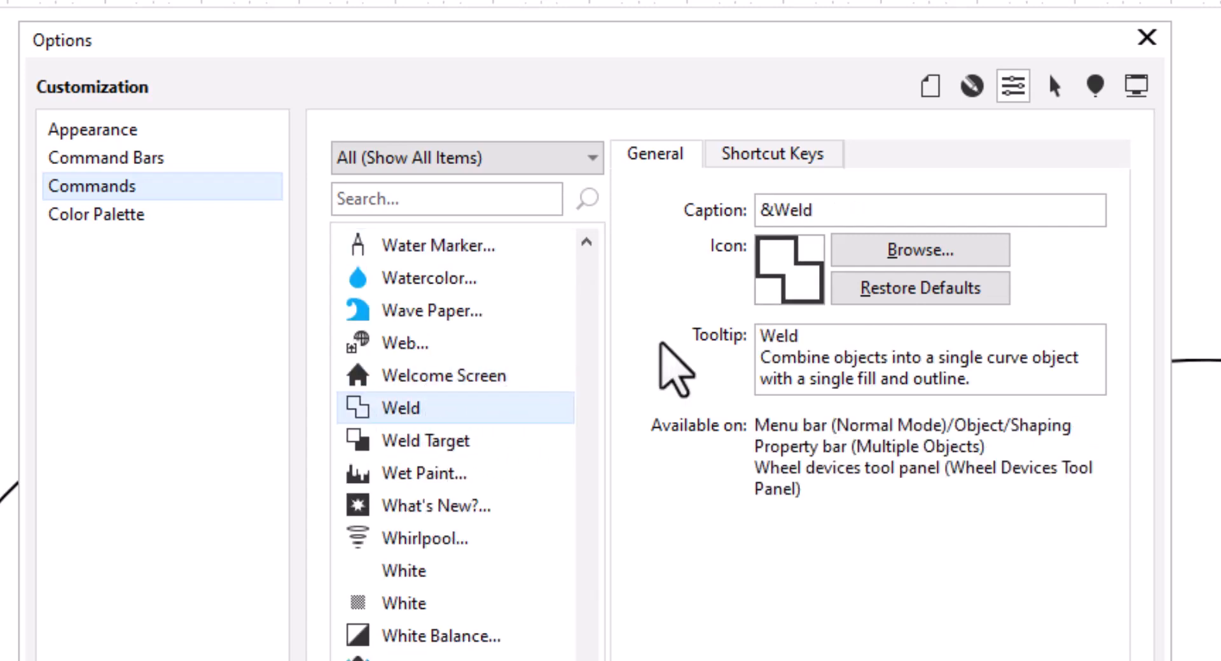
Remove the existing shortcut from the Weld command, assign W as its new shortcut, and accept the options.
click(785, 166)
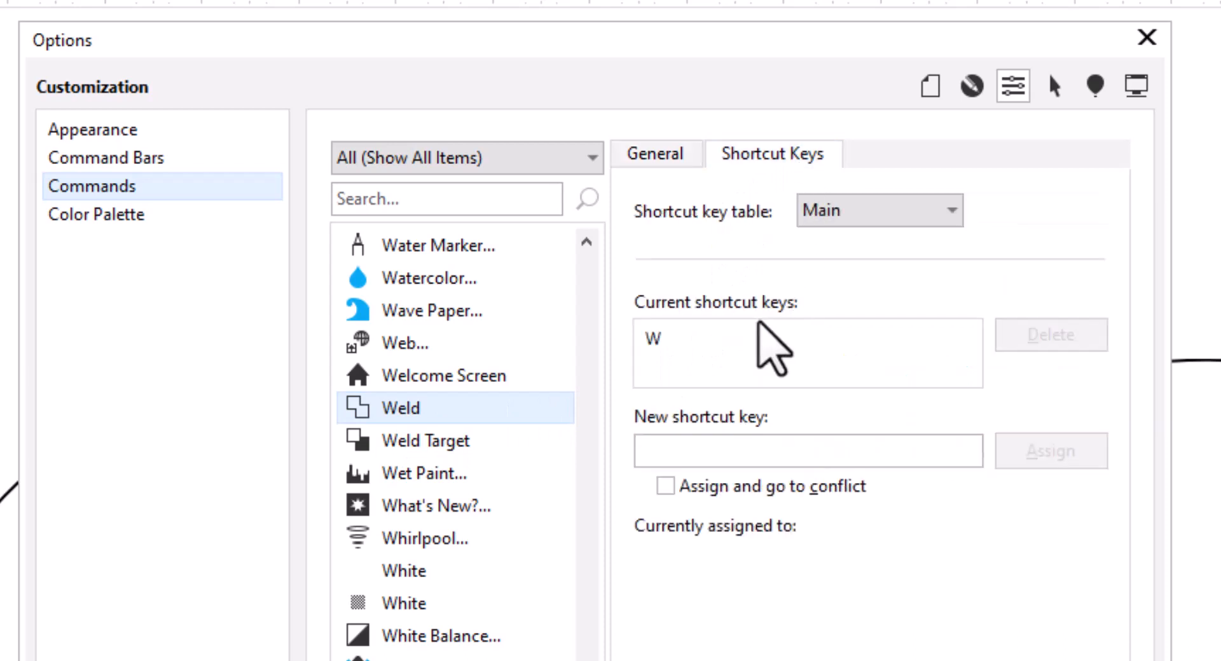
click(684, 344)
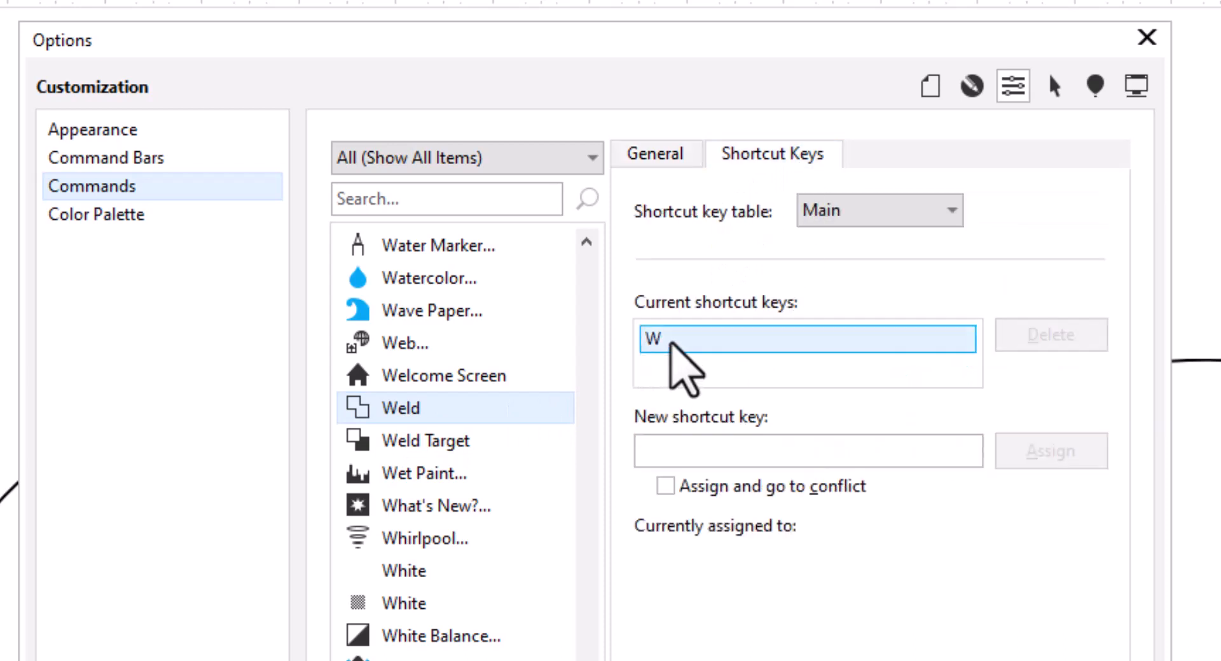
click(675, 339)
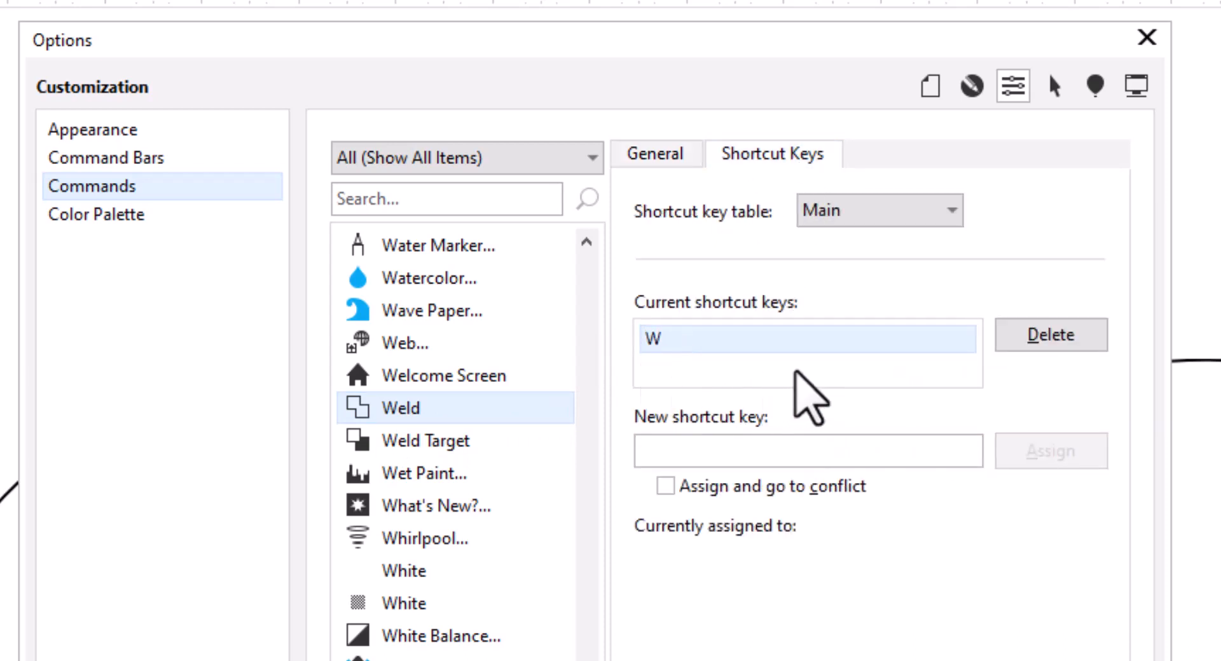
click(1043, 332)
click(657, 450)
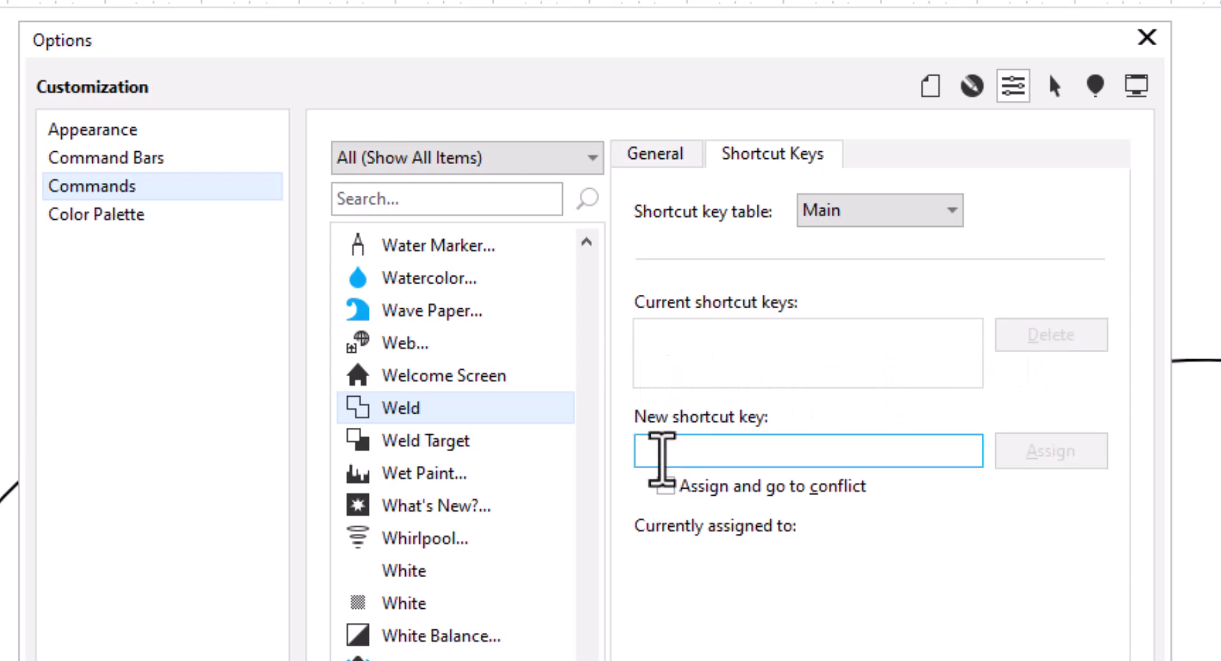
key(w)
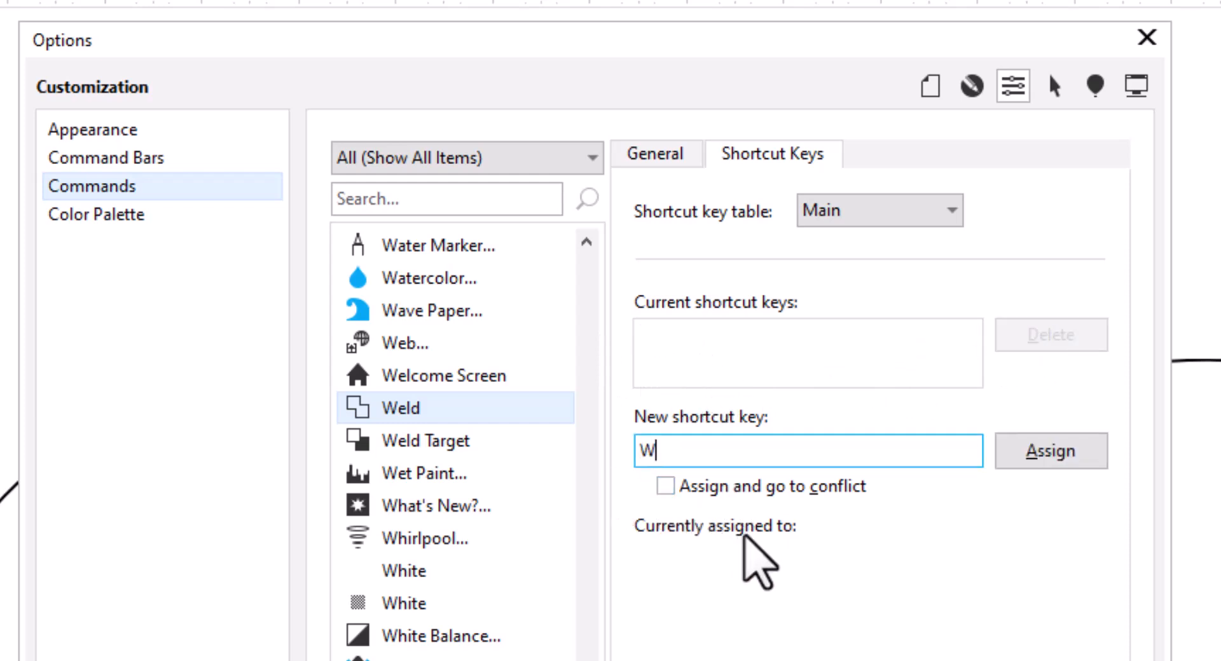
click(1048, 453)
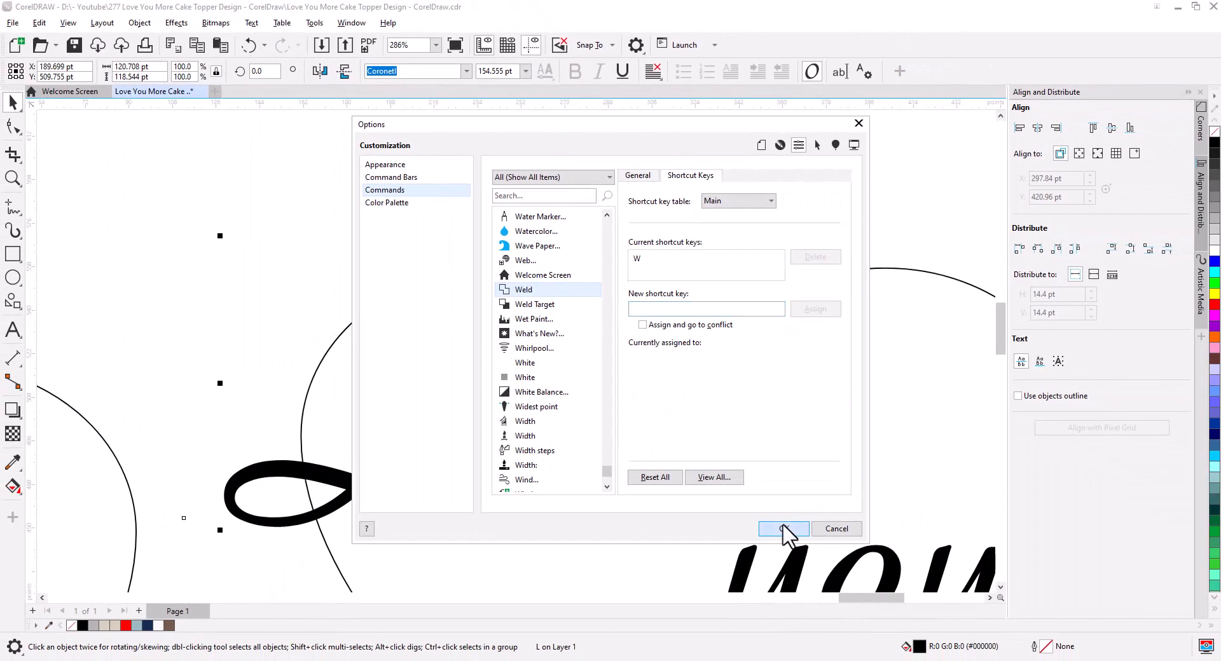
click(783, 528)
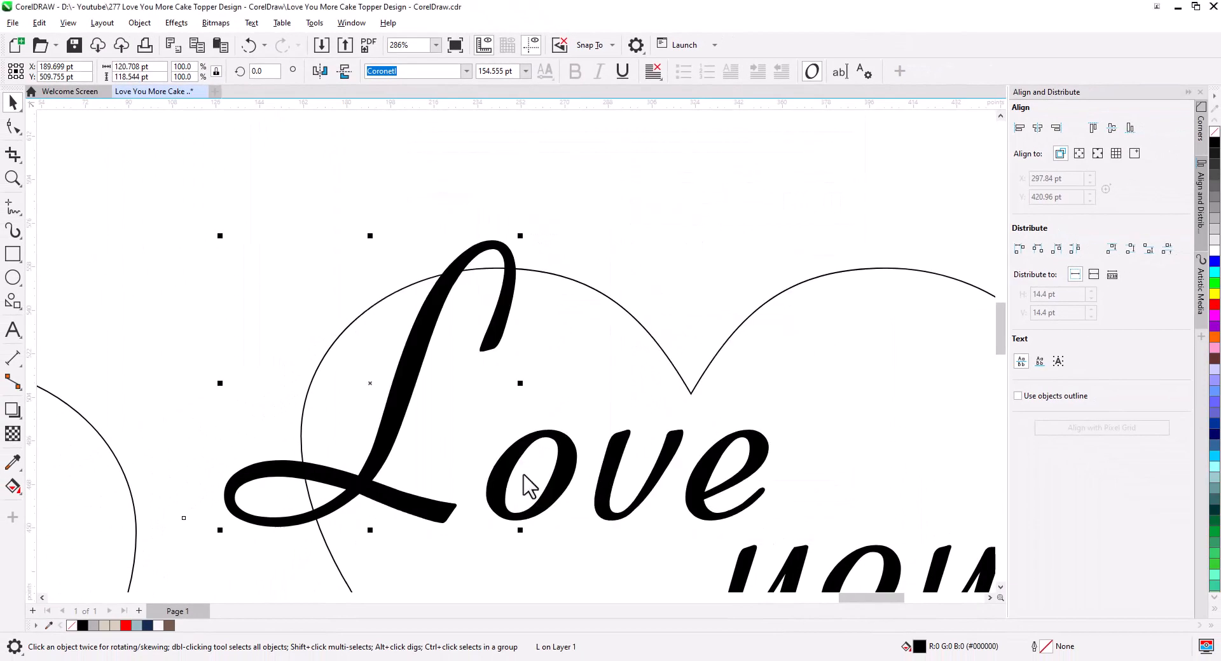
Weld the selected letter "L" into a curve object and deselect it.
key(w)
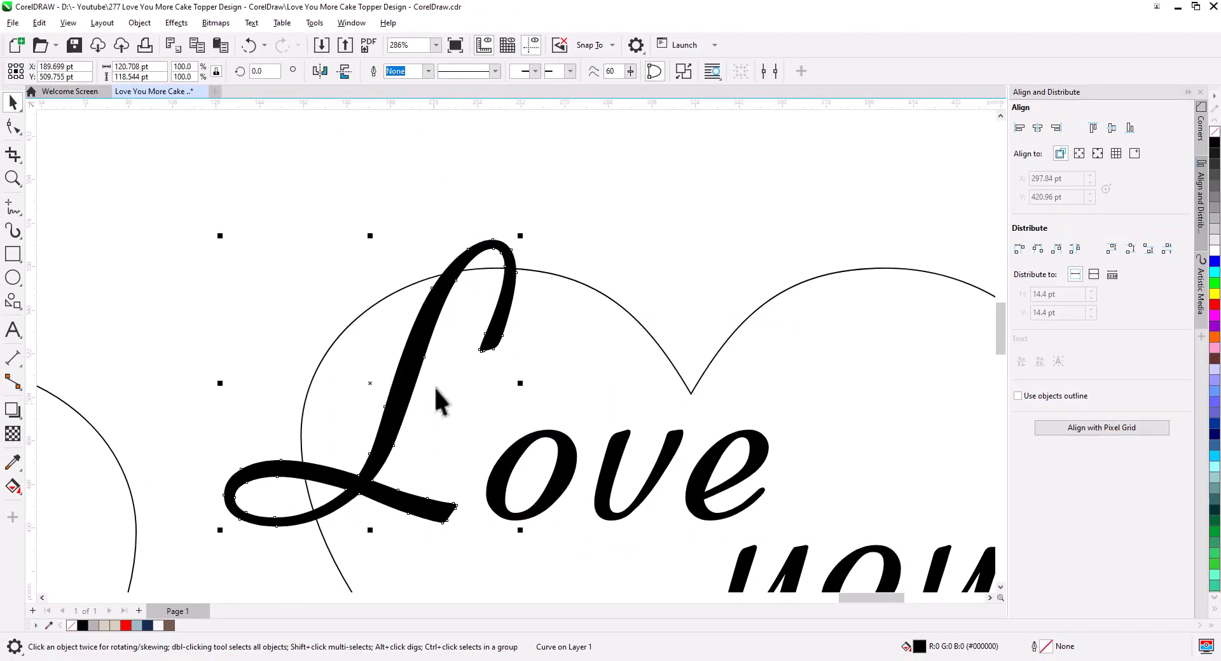
click(13, 127)
click(13, 106)
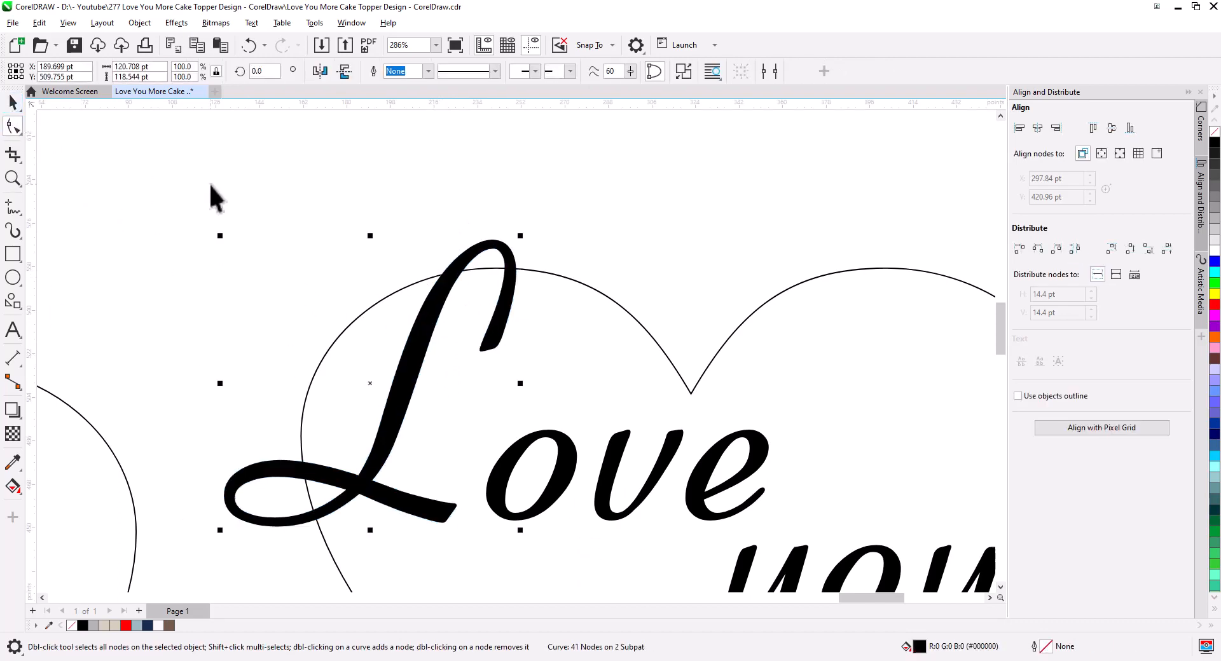
click(214, 189)
Draw a freehand curve about 65 by 50 pt from the tip of the L's upper hook, sweeping across its stem and upward.
scroll(425, 380, up, 1)
drag(459, 379, 455, 360)
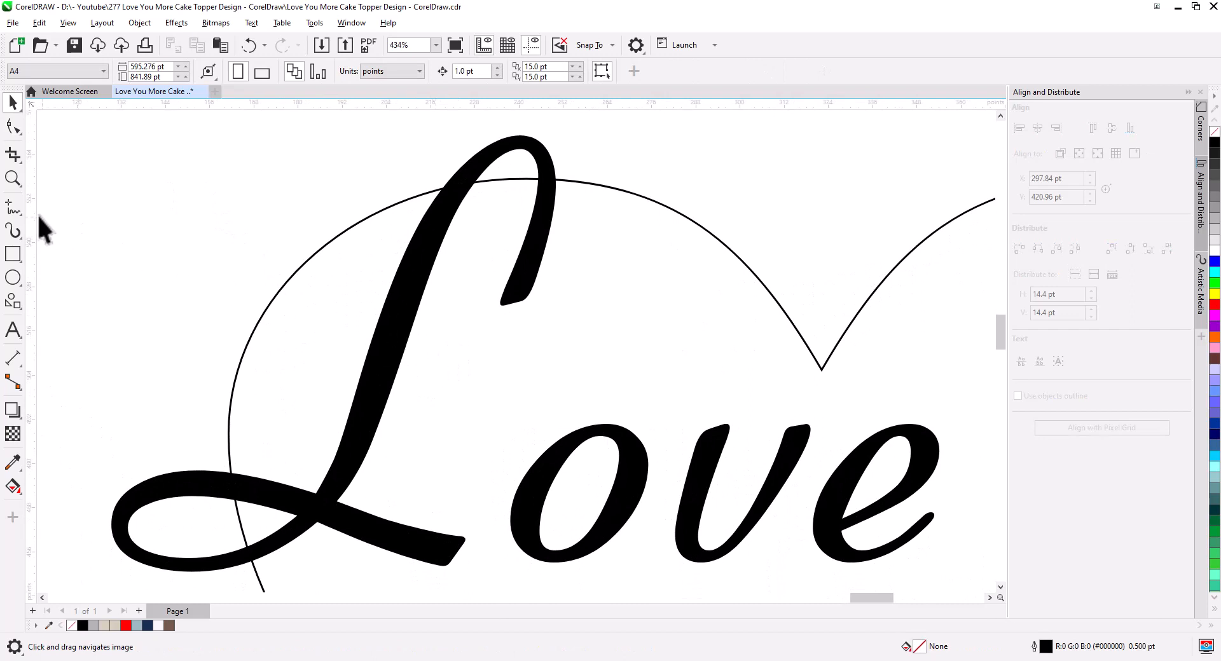
click(12, 207)
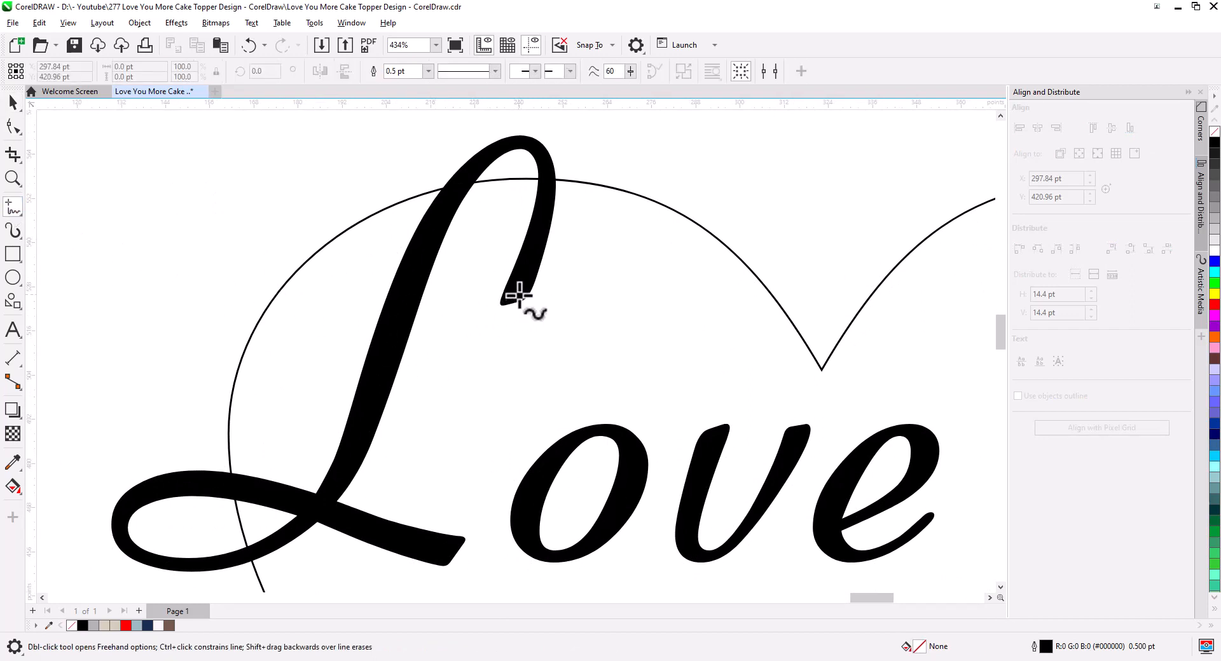
drag(519, 295, 510, 316)
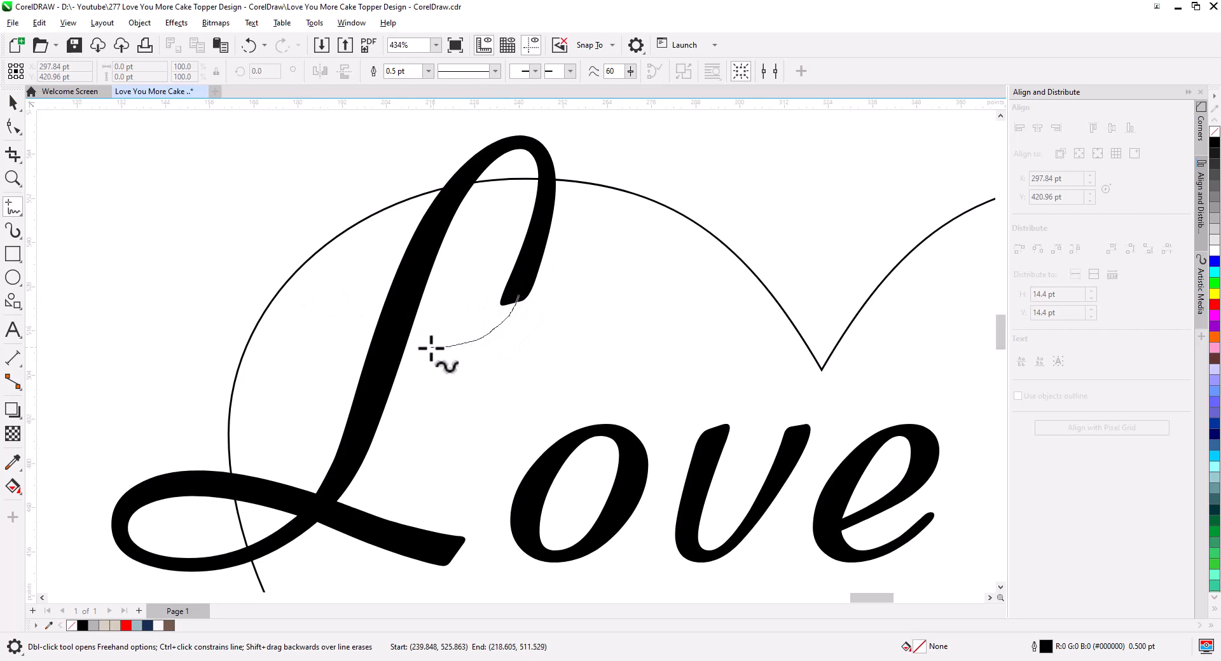
drag(287, 166, 285, 164)
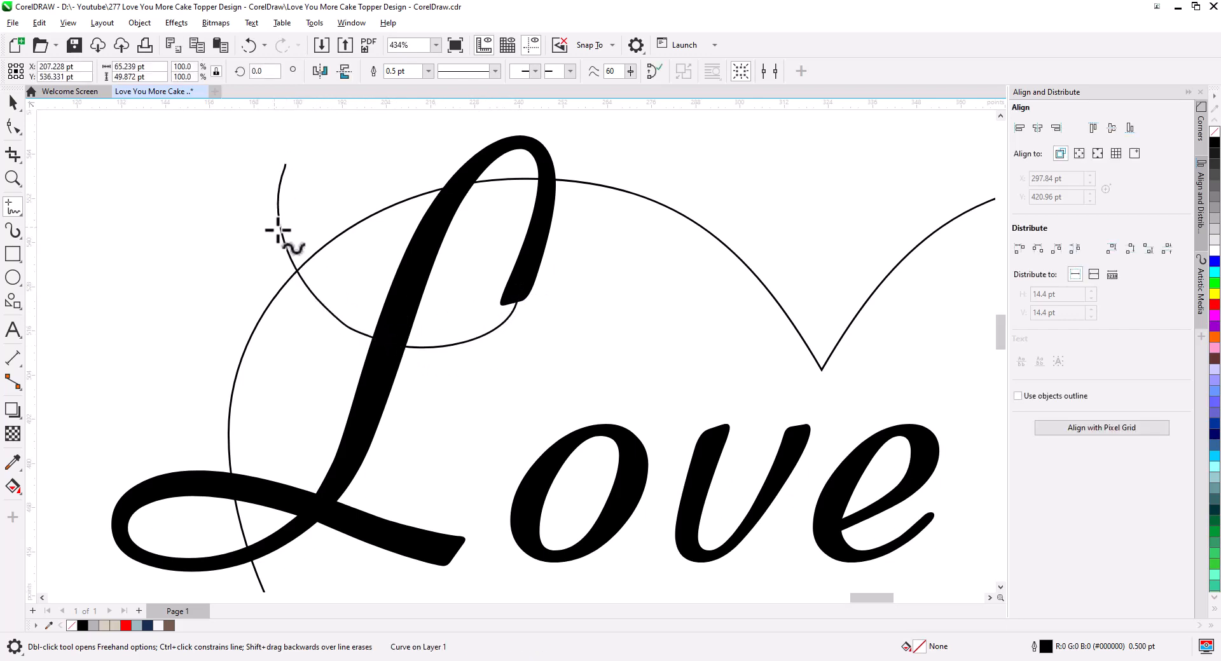
Reduce the freehand curve to its two end nodes and reshape it into a smooth arc with the upper end curling inward.
click(12, 126)
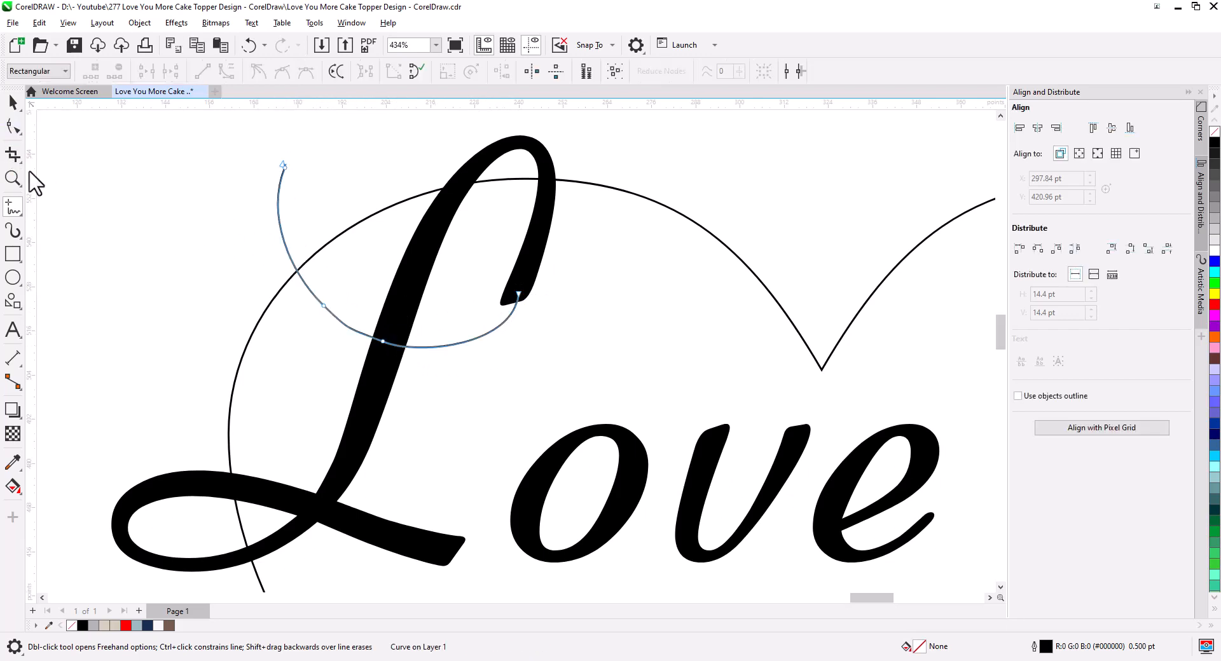
double_click(361, 342)
click(519, 295)
drag(508, 408, 419, 459)
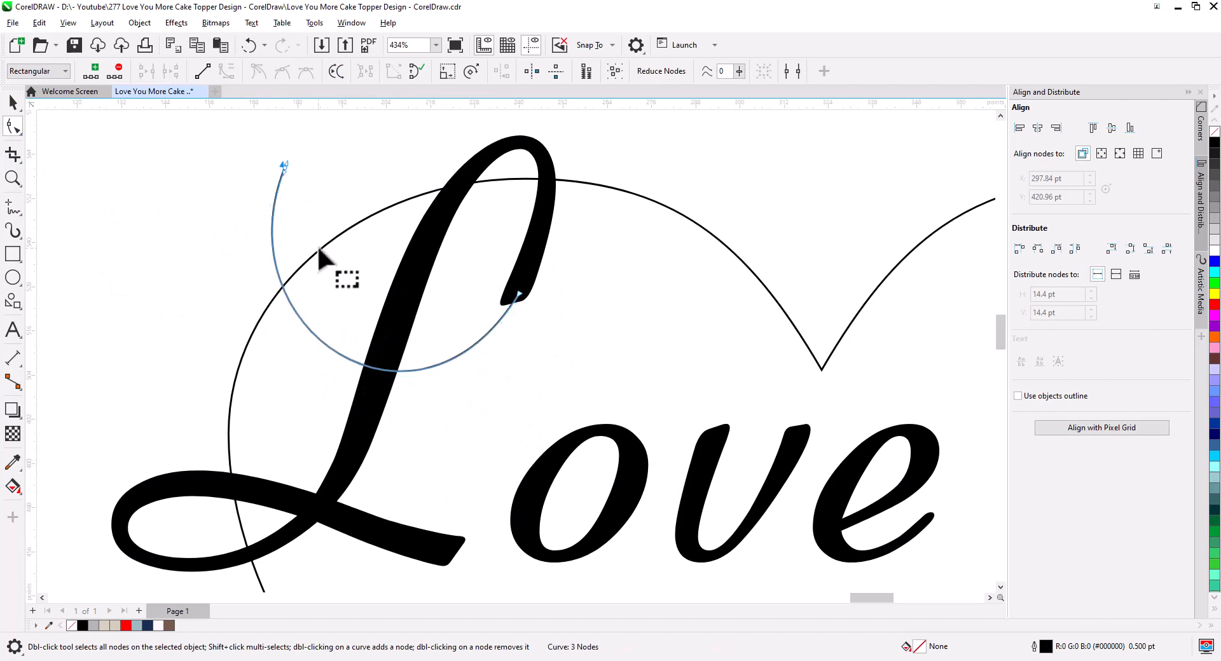
key(Delete)
drag(284, 168, 318, 186)
drag(292, 296, 170, 262)
drag(419, 460, 387, 489)
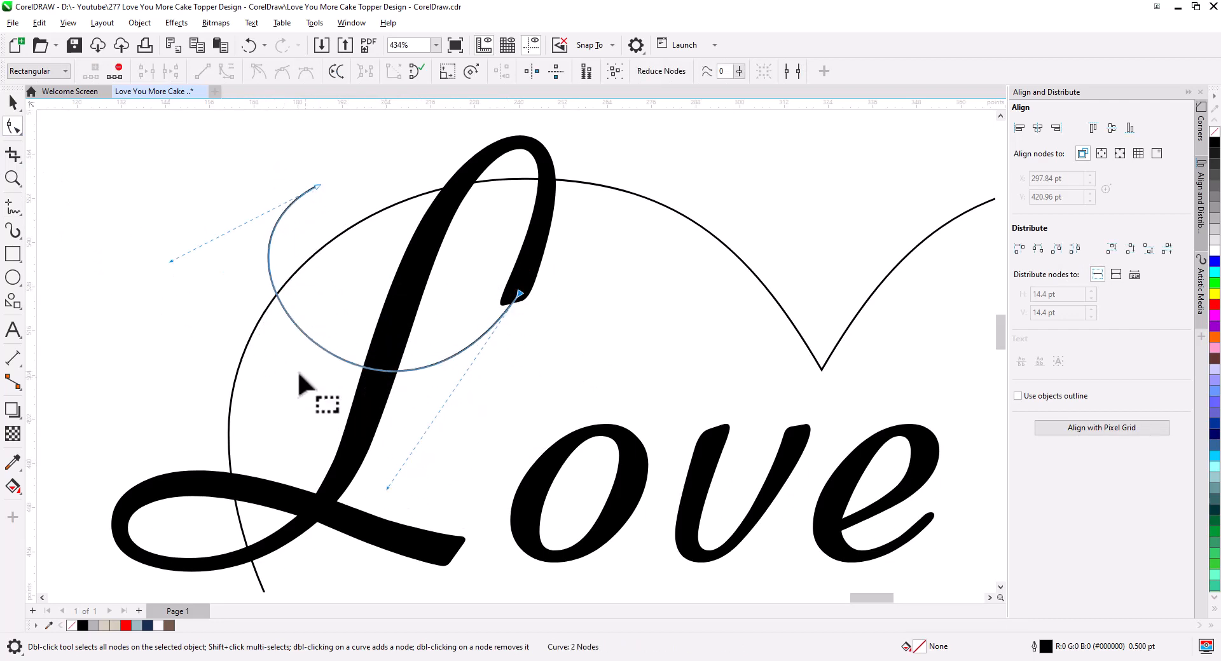
Set the outline width of the arc on the L to 4.0 pt.
click(13, 103)
click(428, 71)
click(420, 142)
click(429, 71)
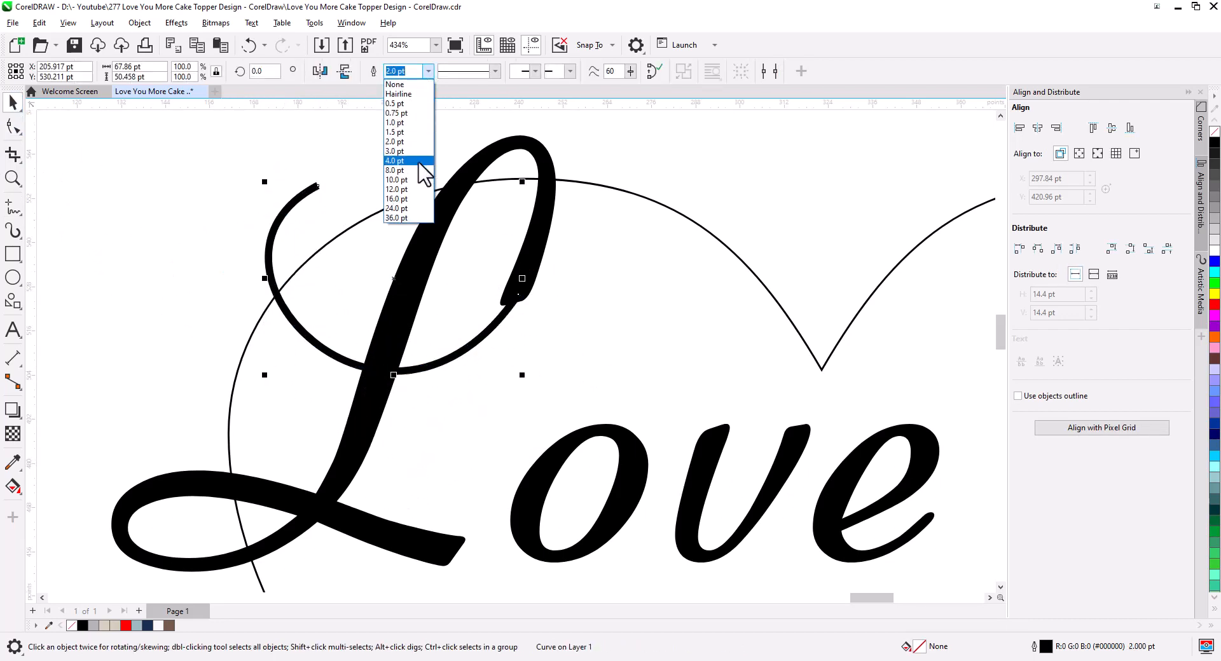
click(420, 160)
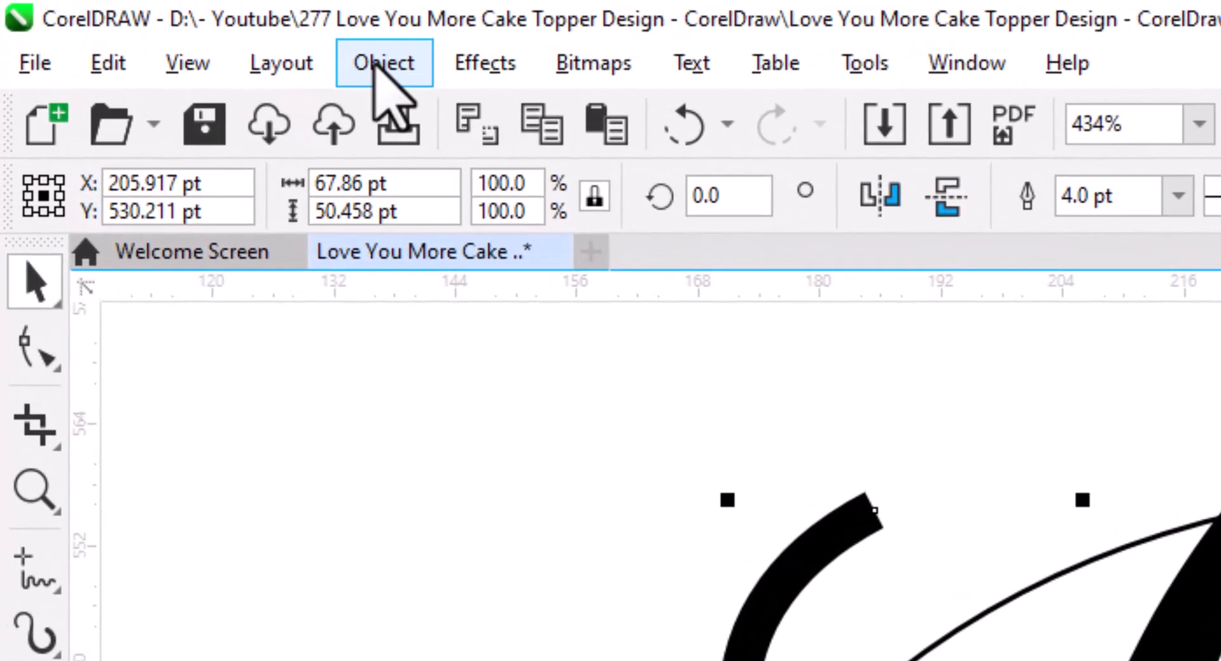
Convert the arc's outline to an object and widen its lower end to match the thickness of the L's upper hook.
click(139, 23)
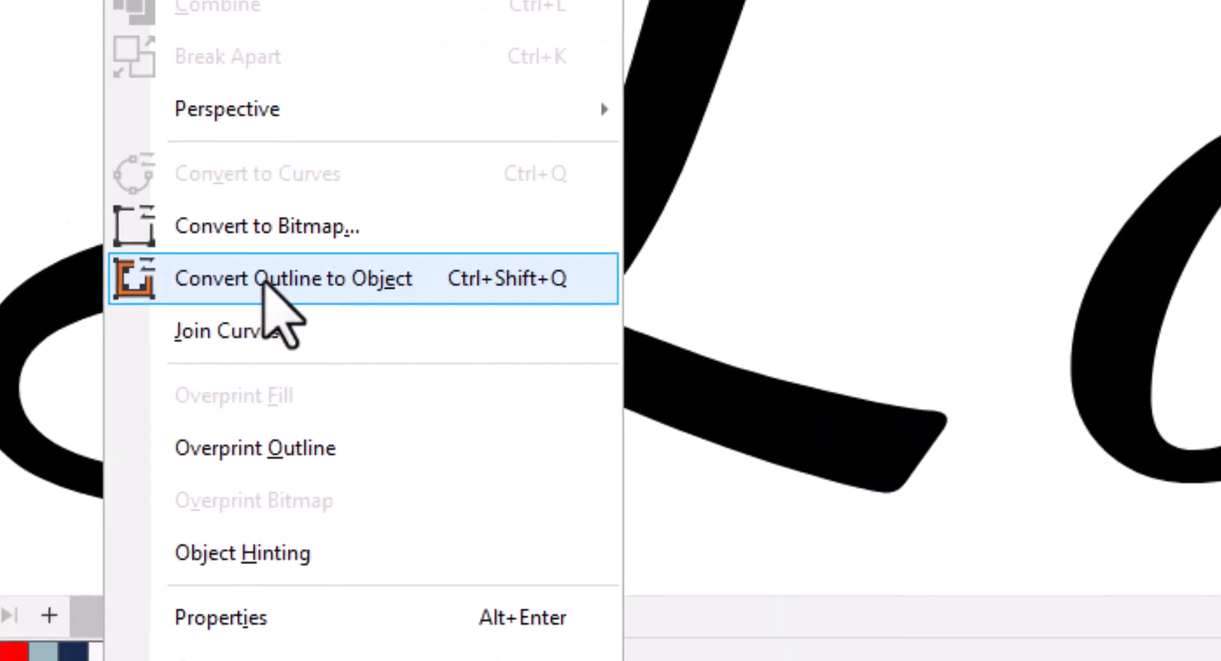
click(443, 289)
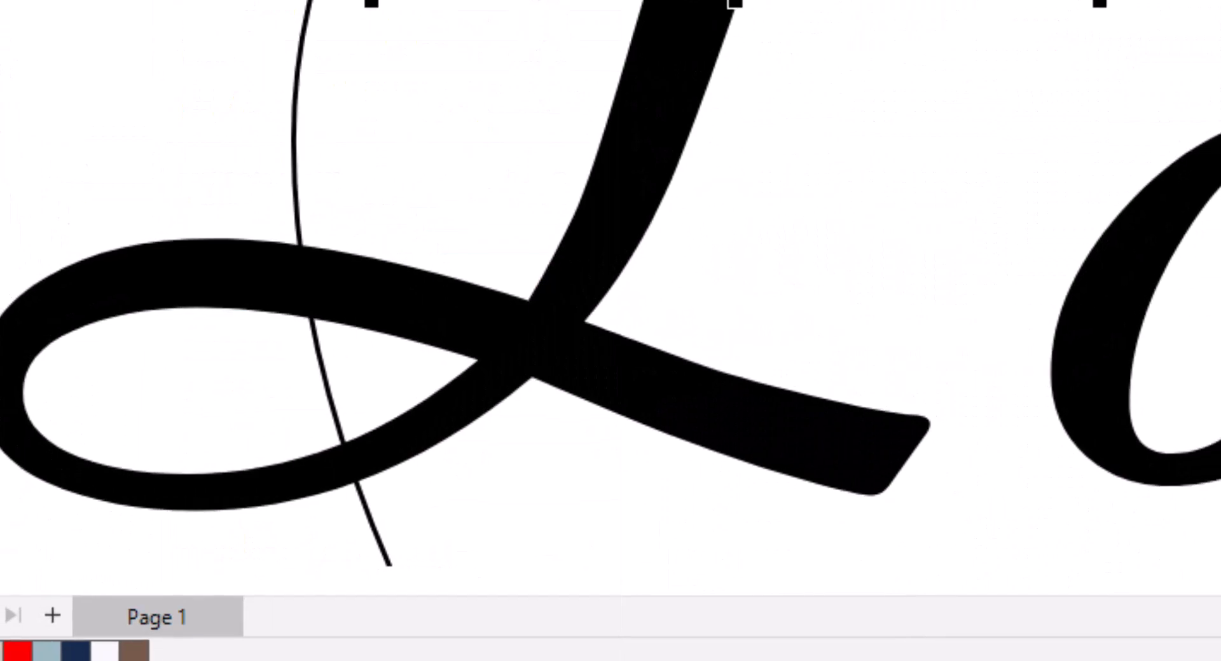
scroll(443, 359, up, 2)
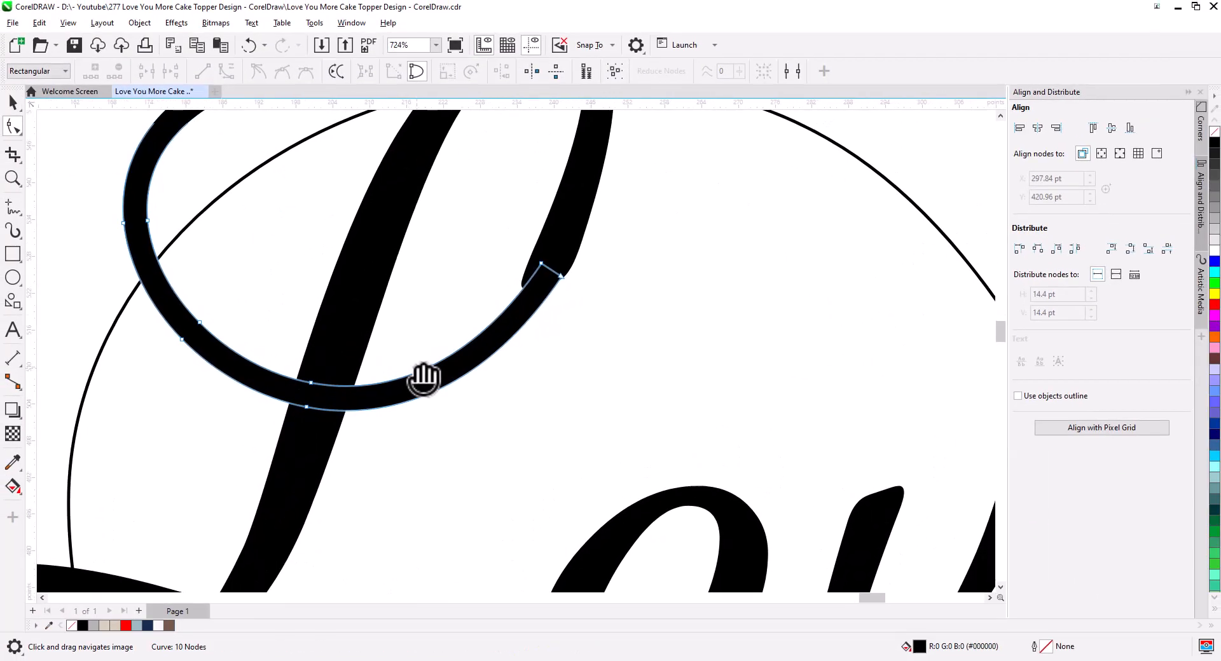
click(542, 264)
mouse_move(541, 264)
mouse_down()
mouse_move(536, 244)
mouse_move(573, 262)
mouse_up()
Thicken the arc's outer bend by moving its middle inner node inward.
scroll(444, 426, down, 2)
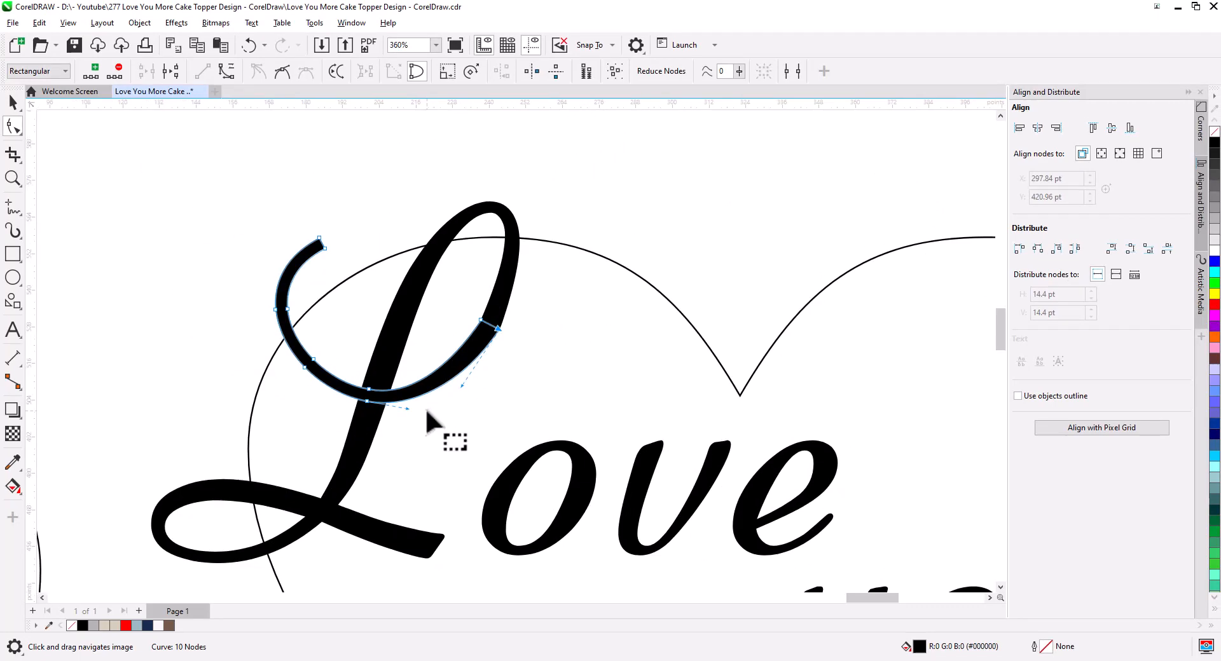
drag(294, 331, 294, 331)
drag(299, 325, 309, 325)
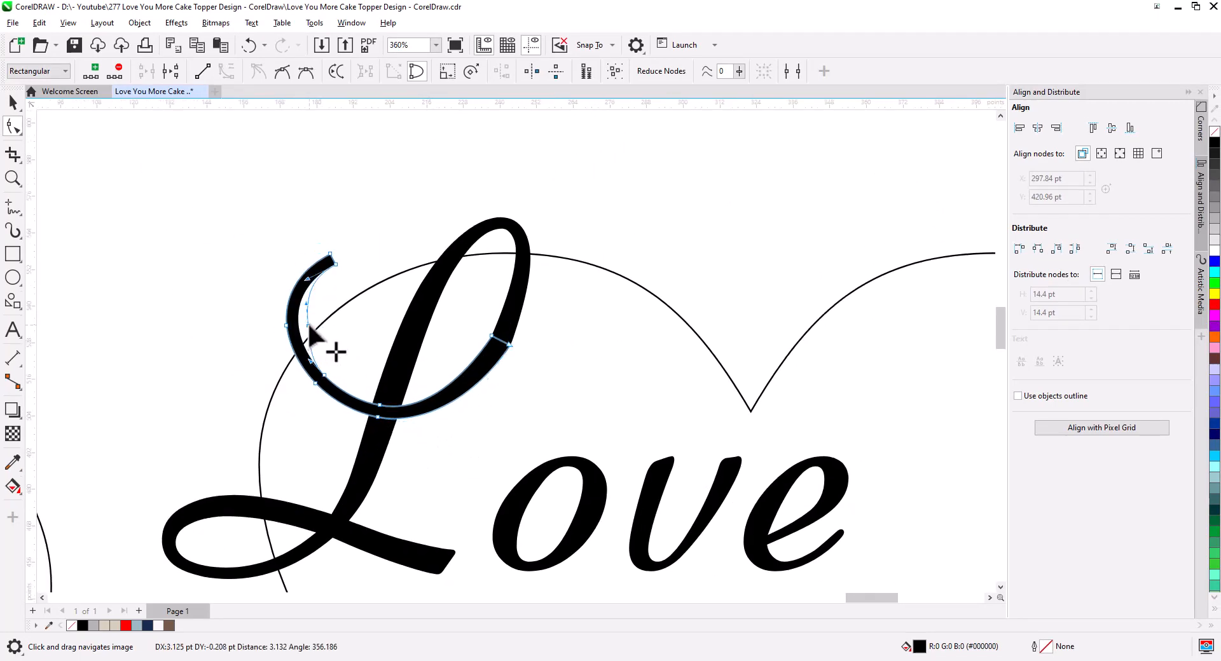
scroll(345, 291, up, 2)
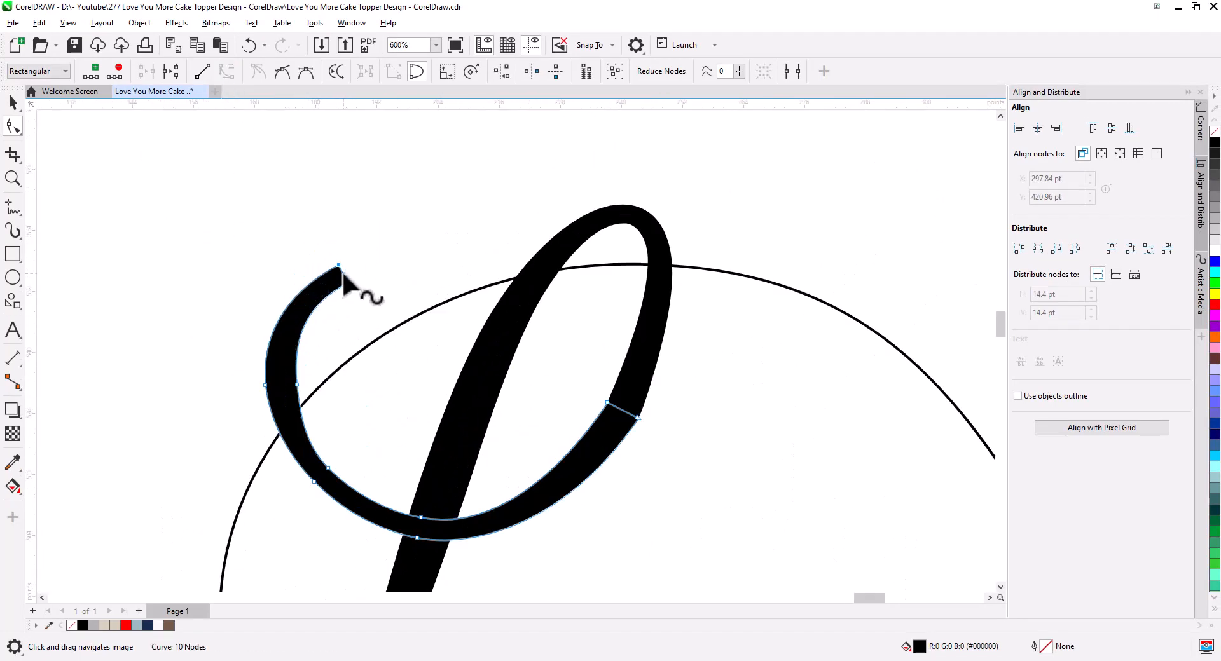
Round off the arc's free tip by bending its end edge outward and smoothing the end nodes.
click(344, 275)
drag(363, 267, 368, 272)
drag(383, 304, 278, 227)
click(282, 73)
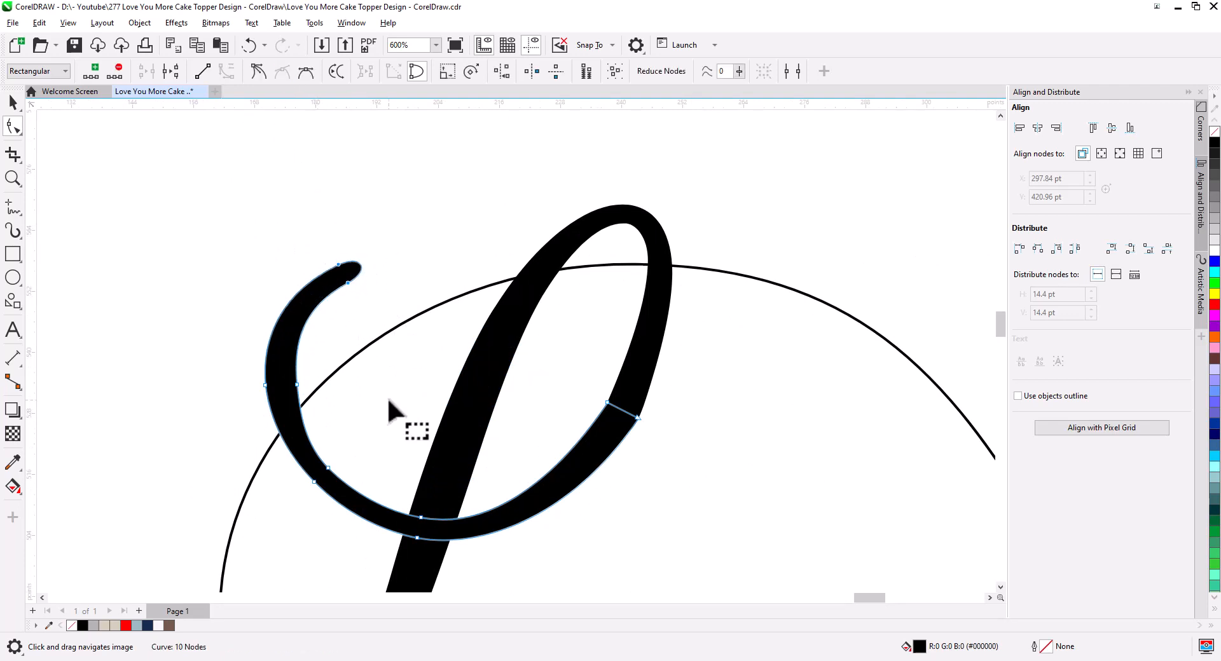
Move the arc's bottom outer node outward and smooth the lower-left bend by deleting its two extra nodes.
drag(388, 400, 381, 324)
drag(411, 463, 411, 471)
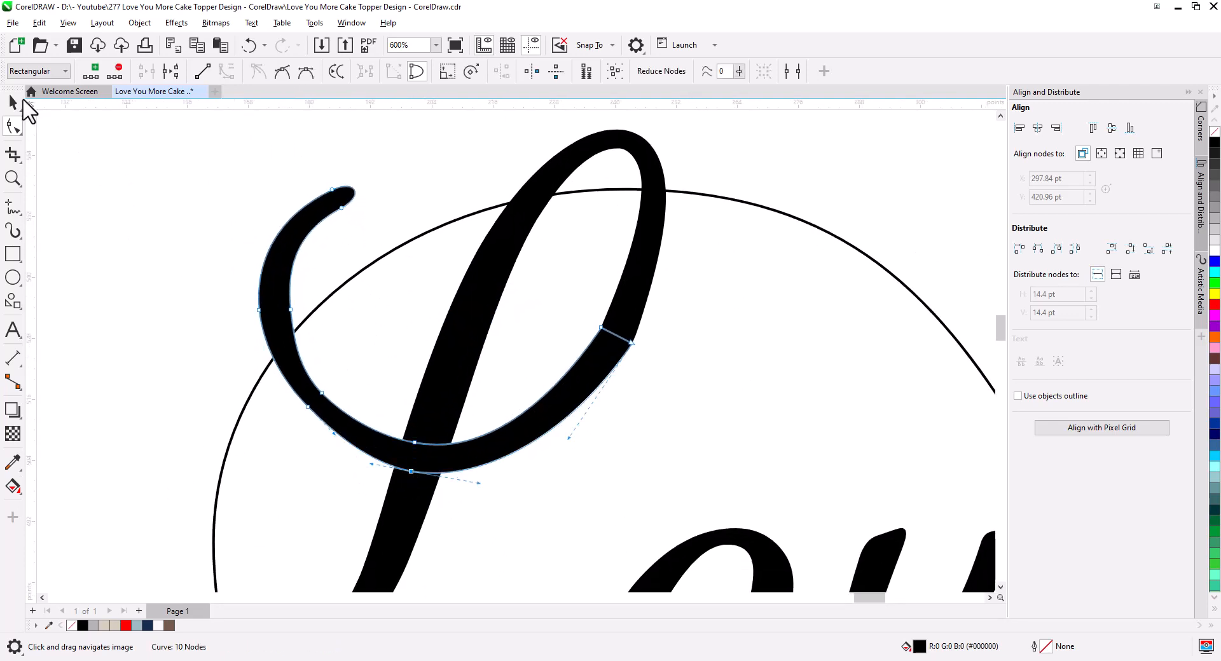
click(20, 103)
click(362, 433)
click(12, 126)
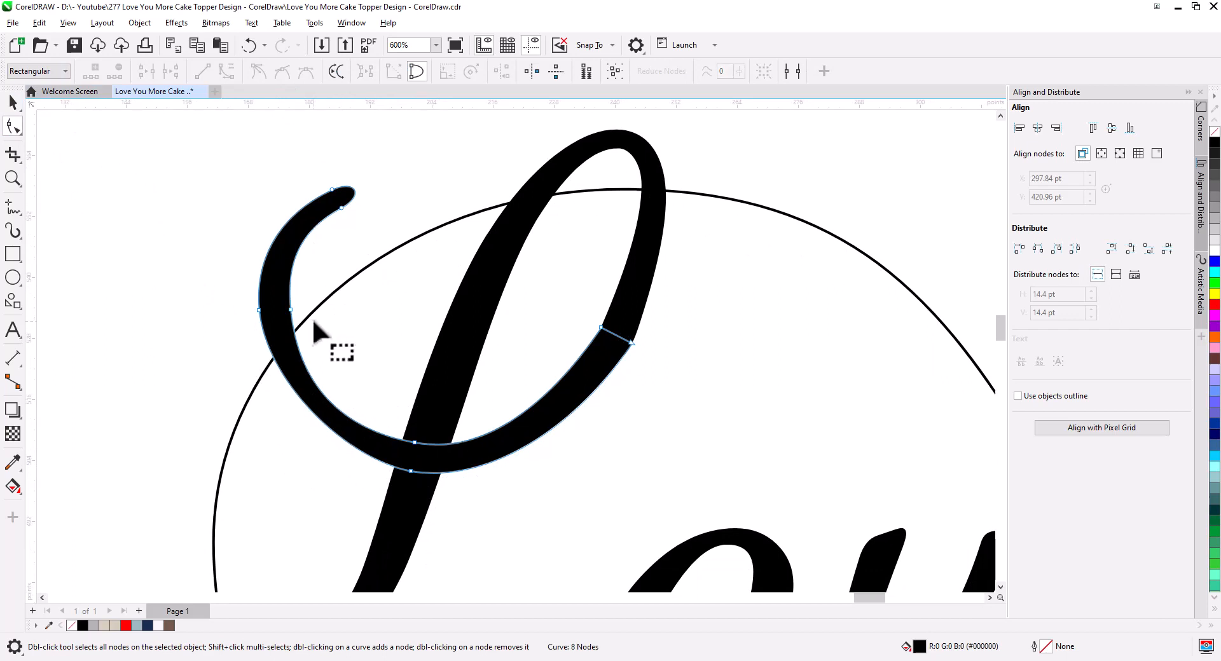
click(259, 311)
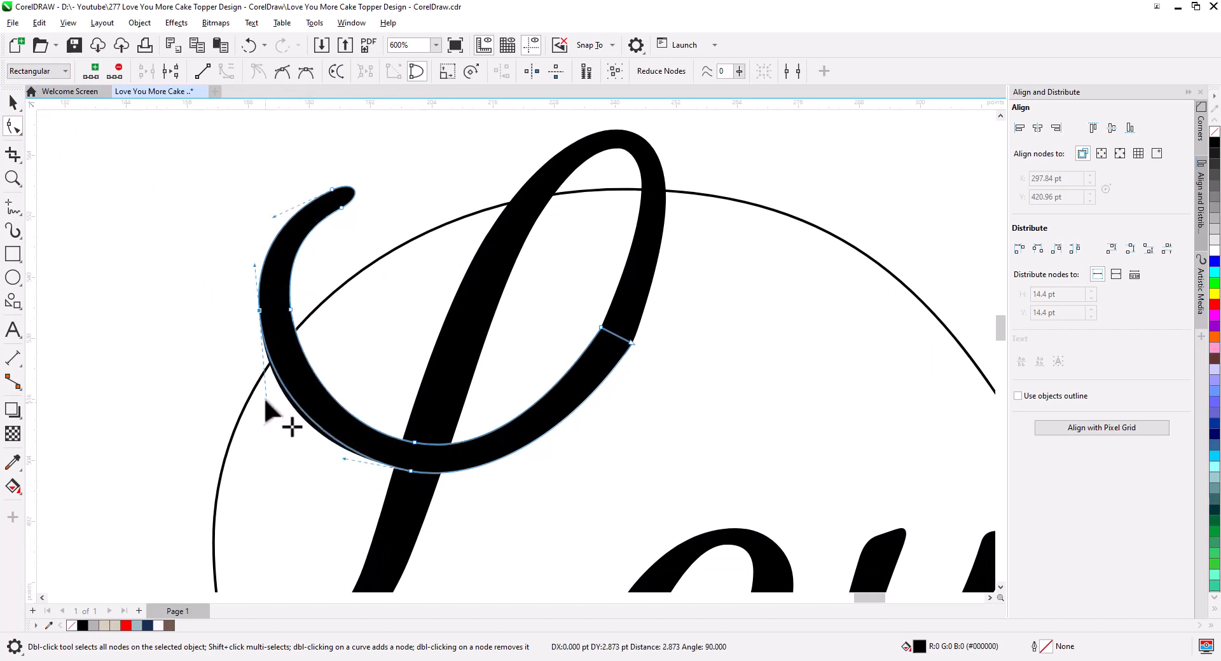
Weld the arc to the letter L and delete the extra nodes where they join at the hook.
click(12, 102)
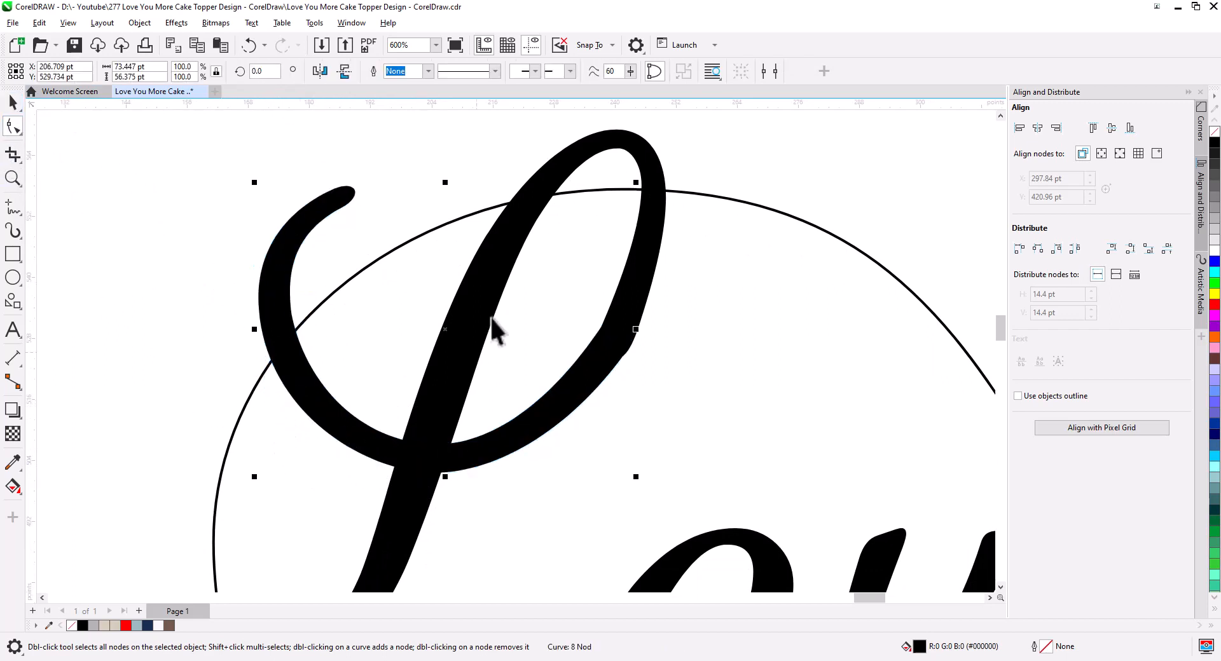
shift+click(544, 207)
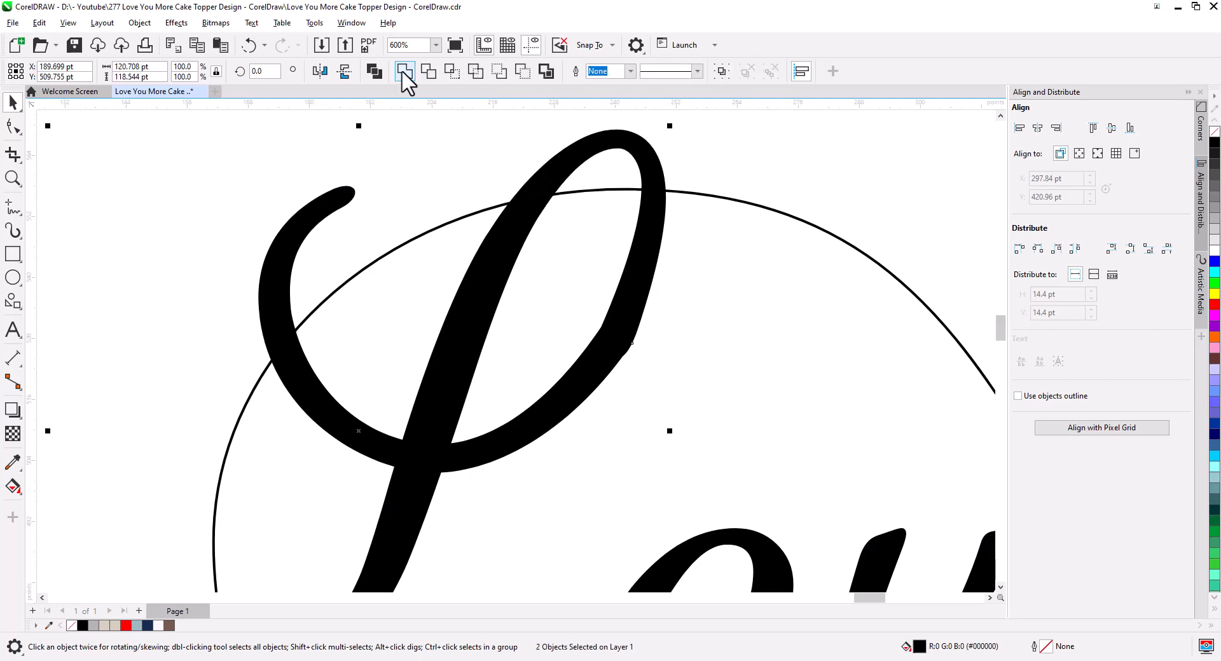
key(ctrl+l)
click(13, 126)
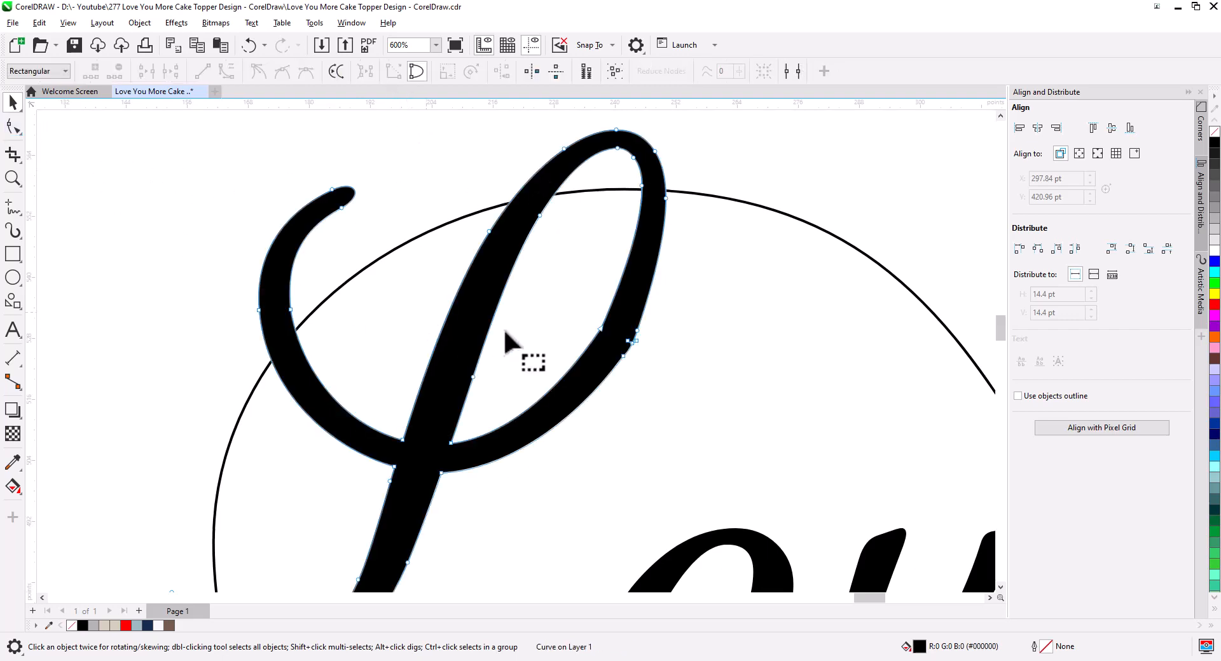
key(Delete)
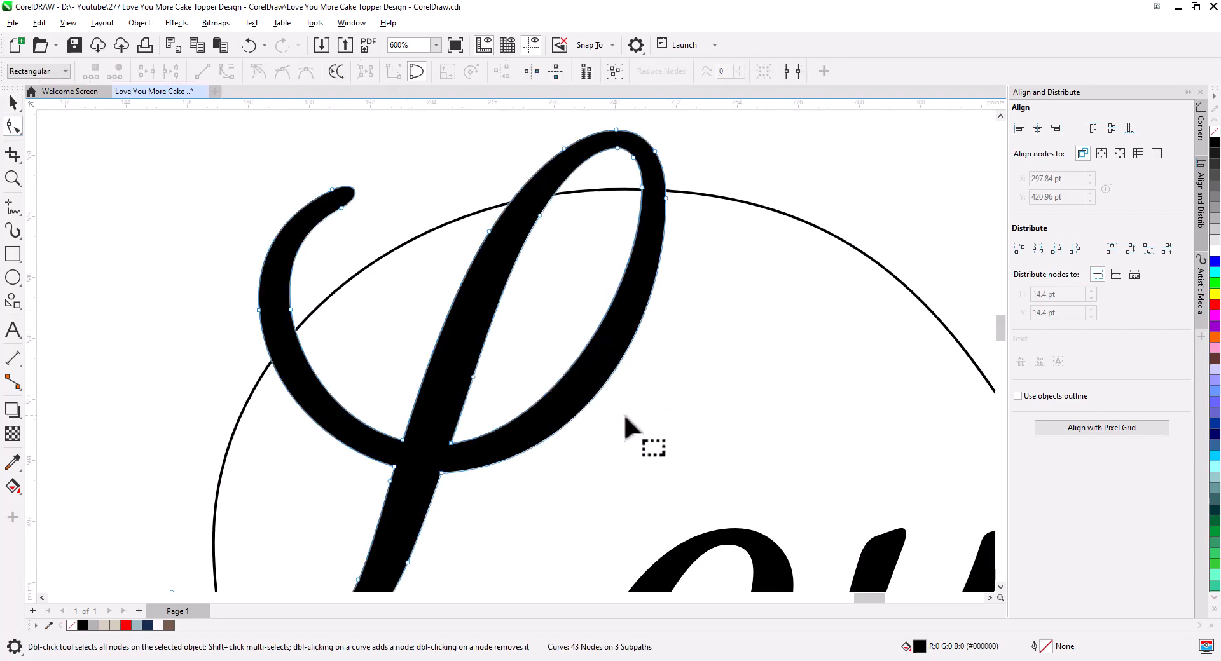
Delete two outer nodes at the top of the L's loop to smooth its curve.
scroll(522, 304, down, 3)
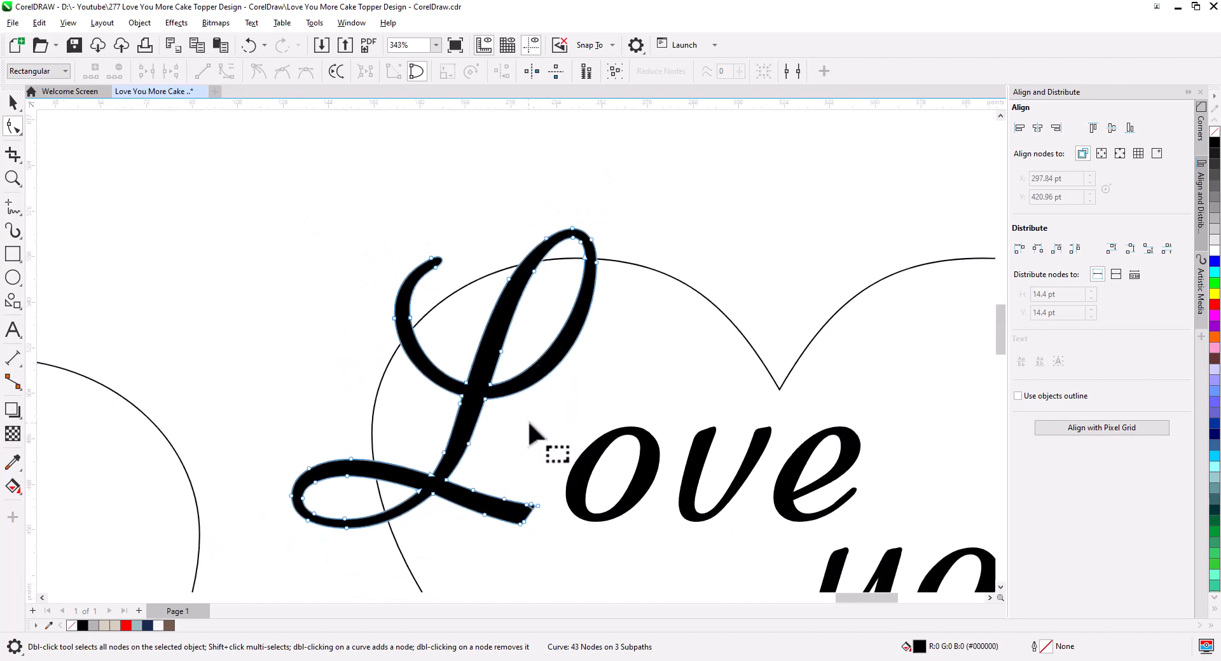
drag(530, 423, 539, 389)
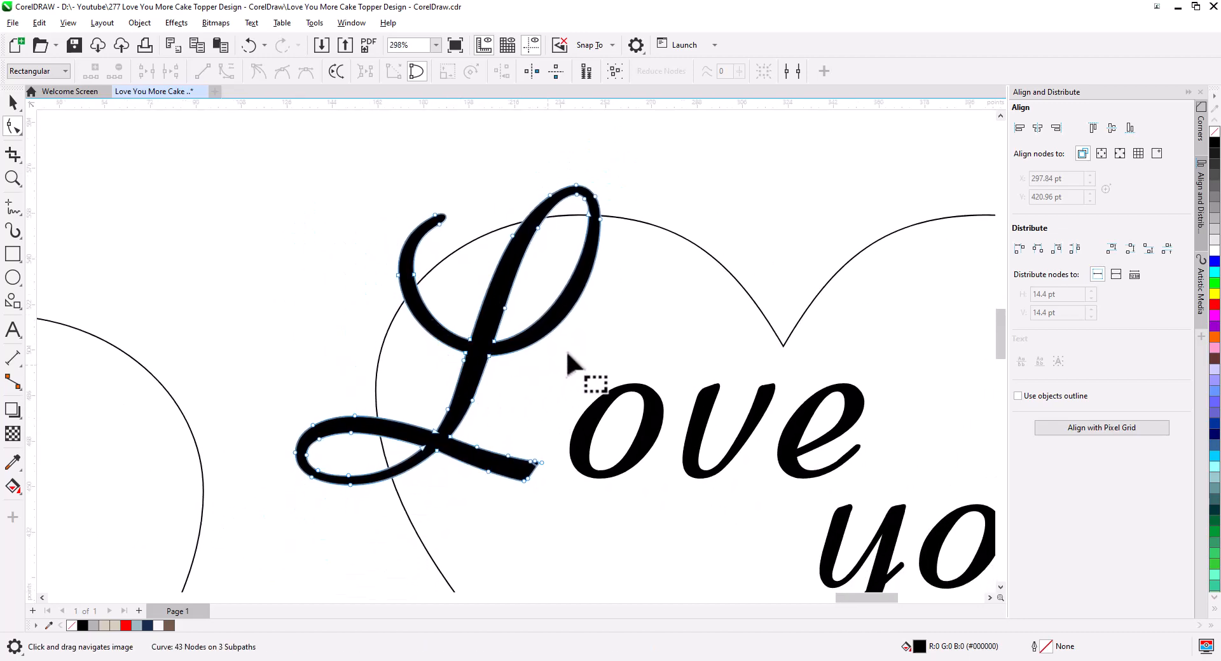
click(12, 102)
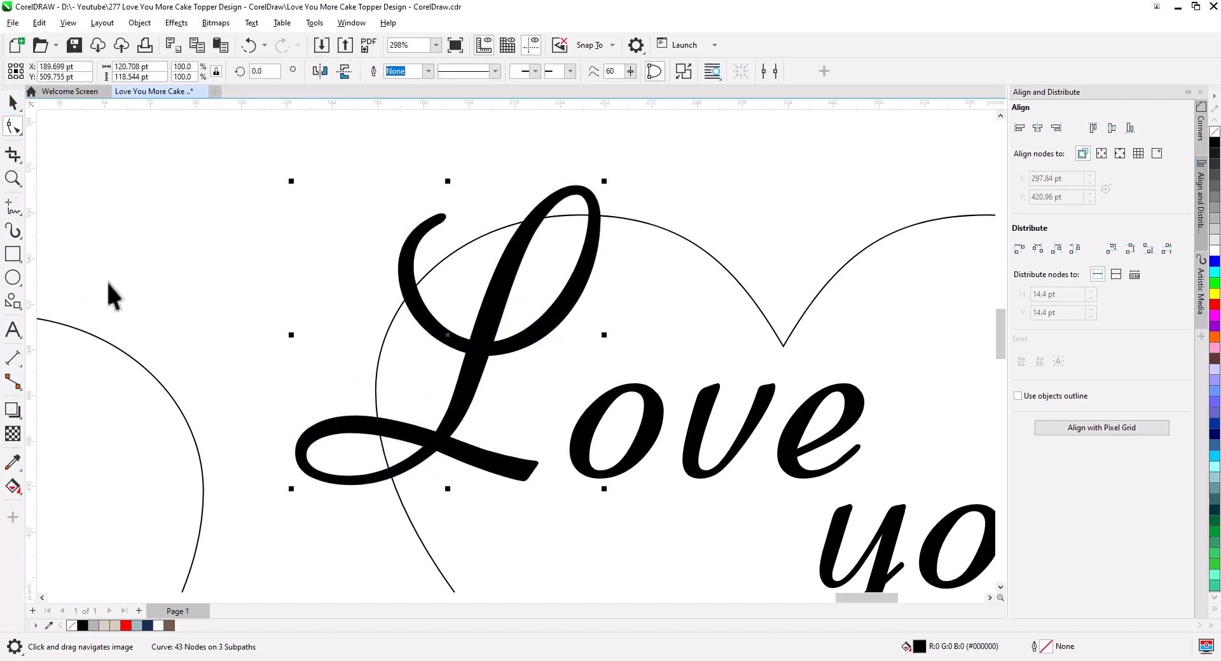
click(13, 127)
scroll(539, 185, up, 3)
drag(539, 184, 538, 276)
drag(596, 285, 564, 323)
key(Delete)
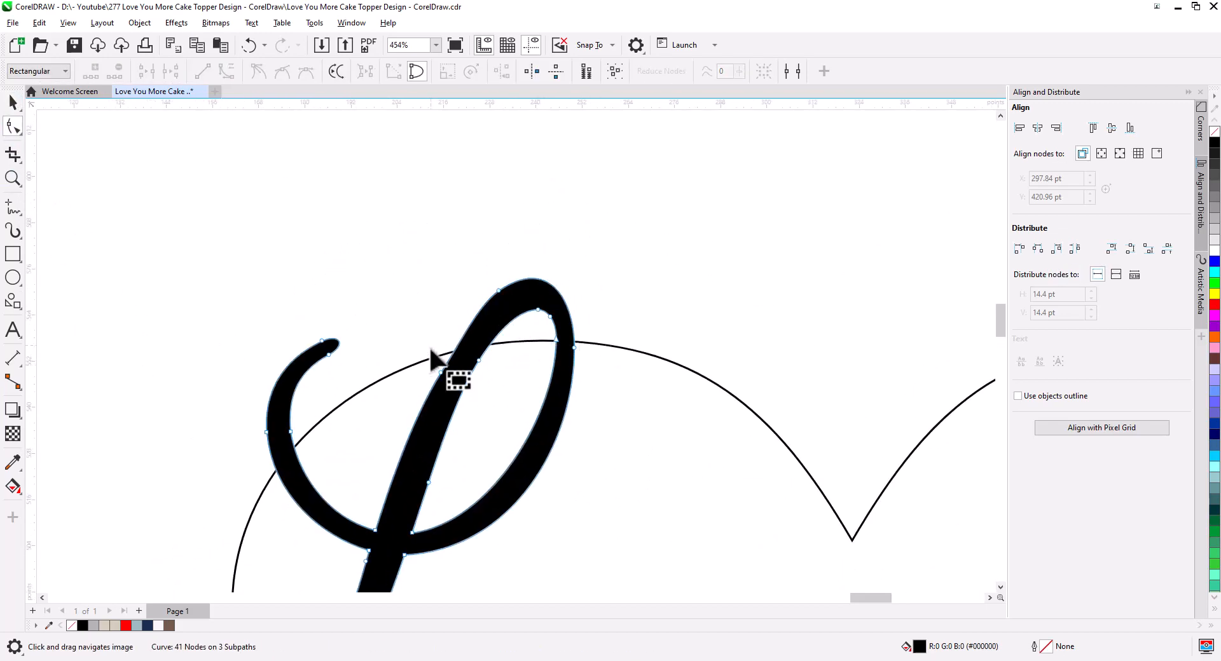
Move the letters o, v and e leftward so that they follow closely after the L, with the o overlapping its foot.
scroll(515, 375, down, 1)
click(13, 103)
scroll(457, 447, down, 1)
drag(457, 447, 417, 356)
drag(490, 431, 429, 415)
drag(584, 449, 513, 443)
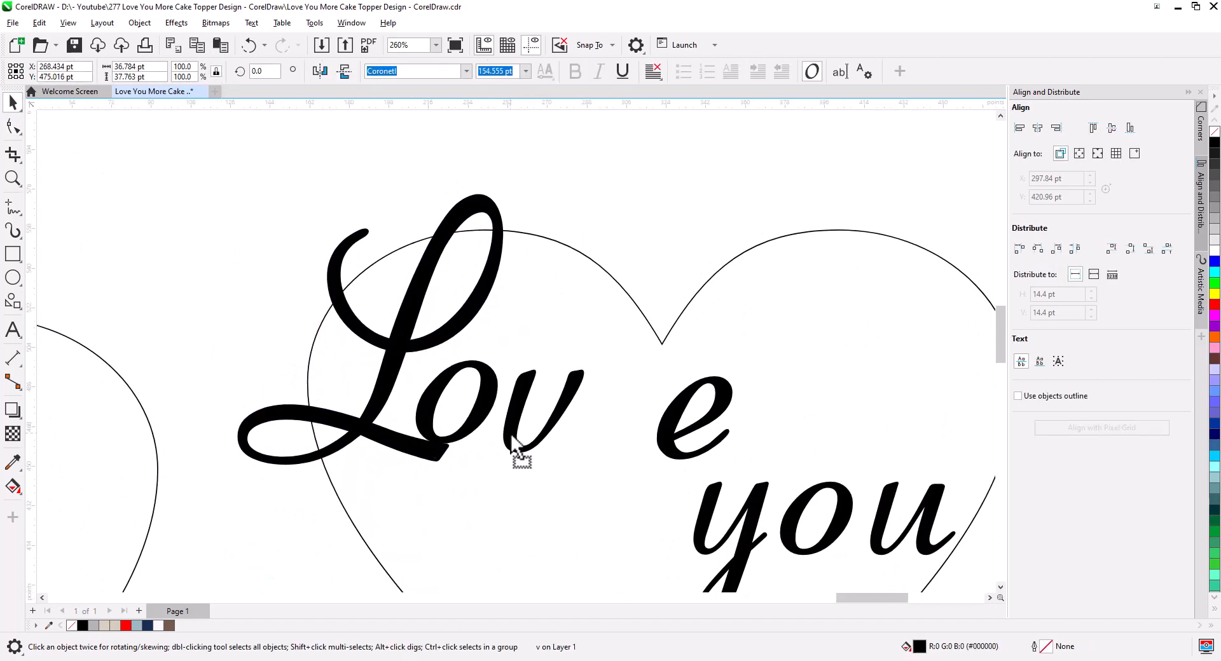
drag(666, 437, 590, 434)
Select the letters o, v and e together and enlarge them proportionally.
shift+click(540, 439)
shift+click(471, 433)
drag(659, 357, 739, 328)
Scale the letter L to 111.4% and reposition it so that its foot overlaps the bottom of the o.
click(495, 288)
drag(507, 179, 551, 147)
drag(450, 448, 441, 460)
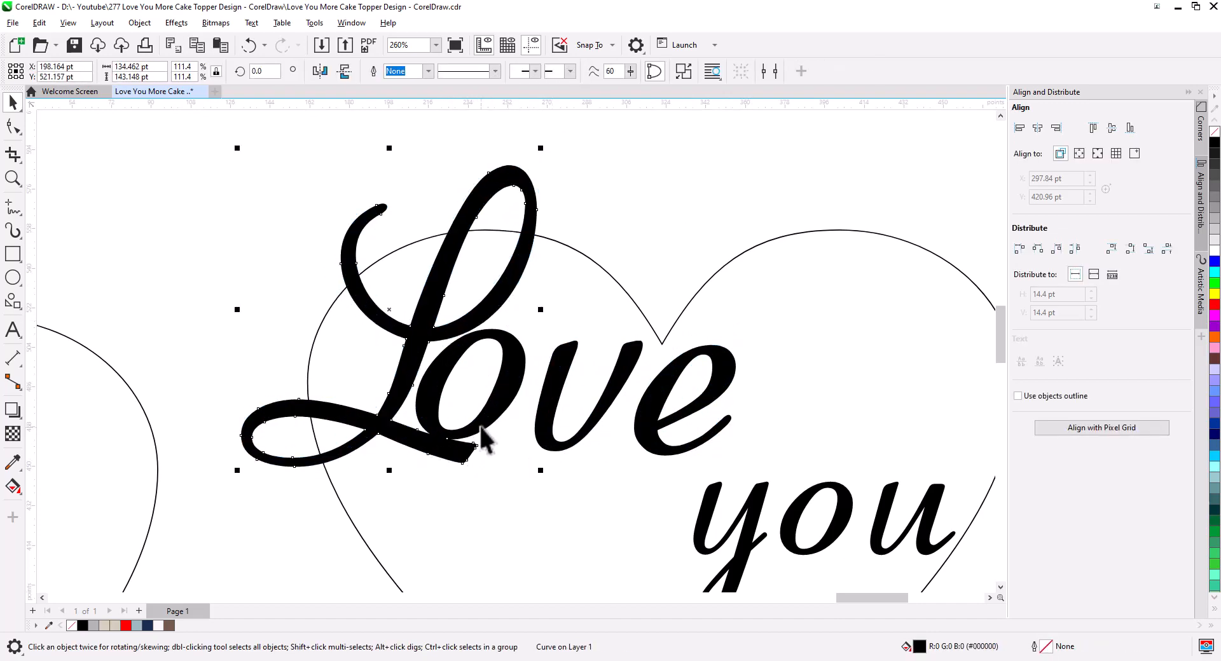
scroll(167, 259, down, 2)
click(442, 337)
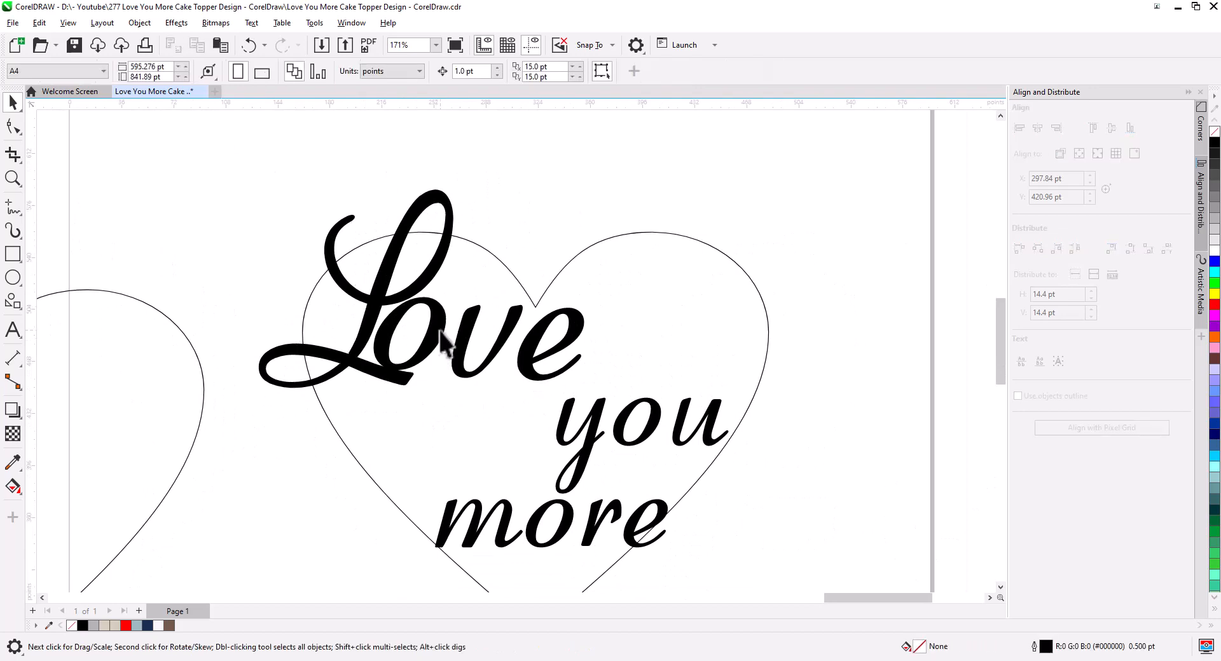
Move the L's nodes at the crossing of arc and stem downward so that the arc meets the top of the o.
drag(443, 337, 442, 335)
scroll(368, 309, up, 5)
click(370, 309)
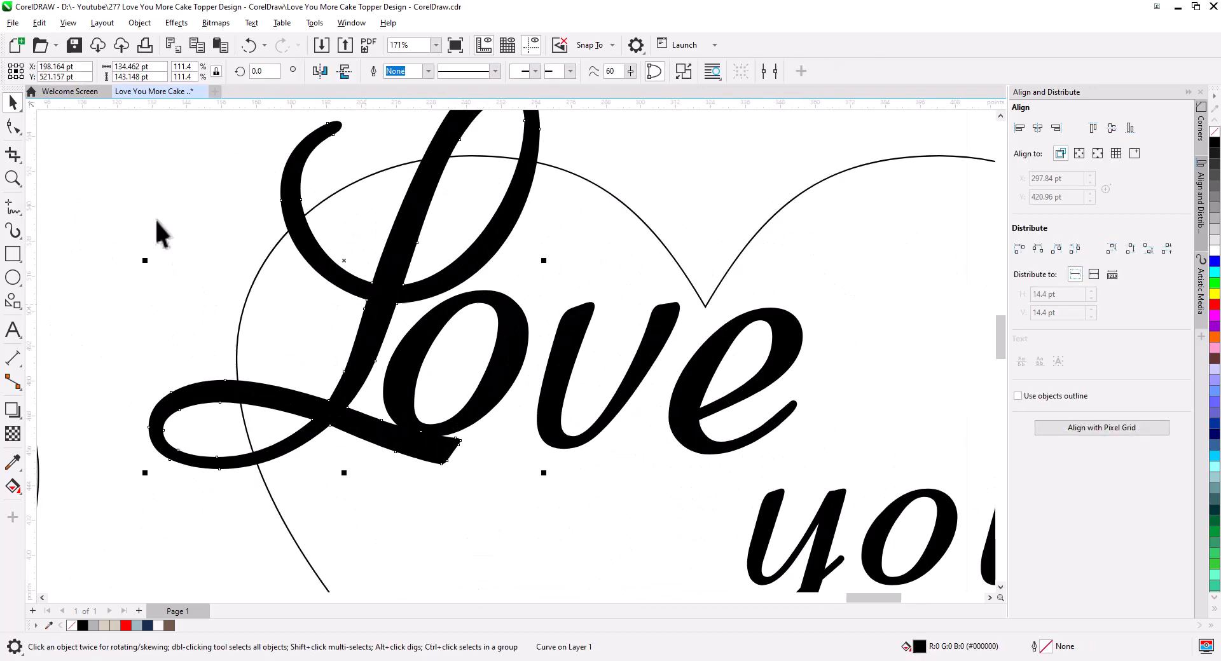
click(13, 126)
drag(346, 209, 423, 317)
drag(397, 302, 391, 320)
key(space)
key(Escape)
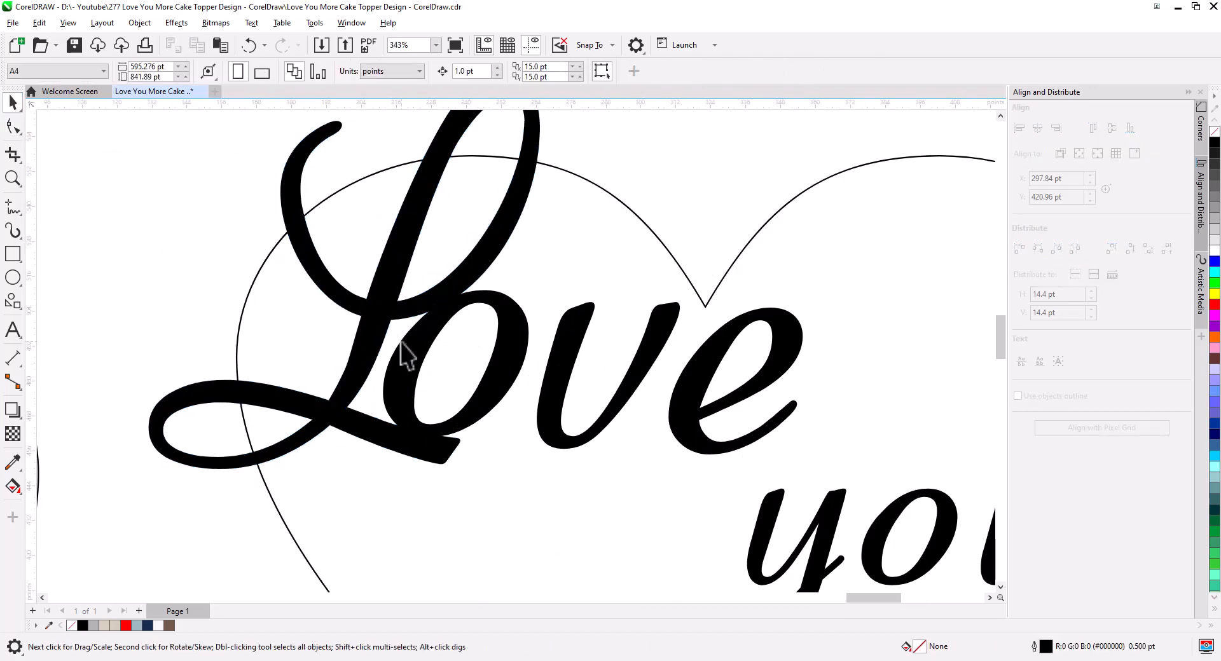
Shift the letters e and v slightly to the right to adjust the spacing in "Love".
scroll(449, 351, down, 1)
drag(656, 374, 671, 374)
drag(581, 371, 587, 370)
click(605, 209)
scroll(601, 216, down, 2)
scroll(470, 321, up, 2)
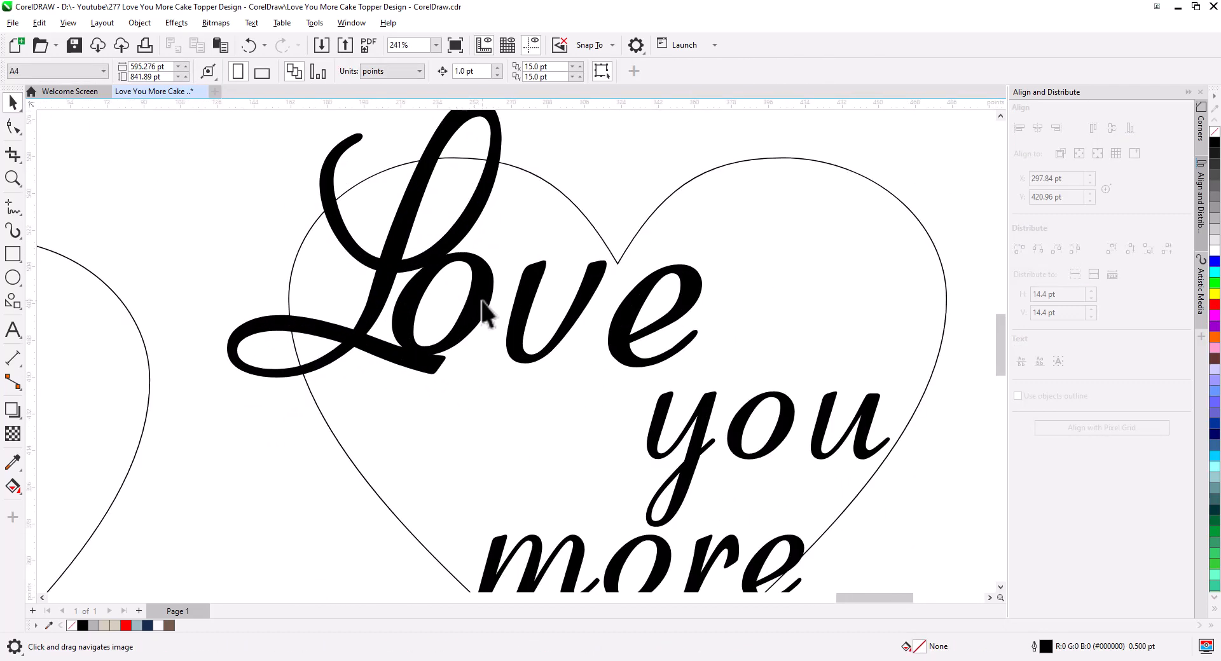
click(401, 279)
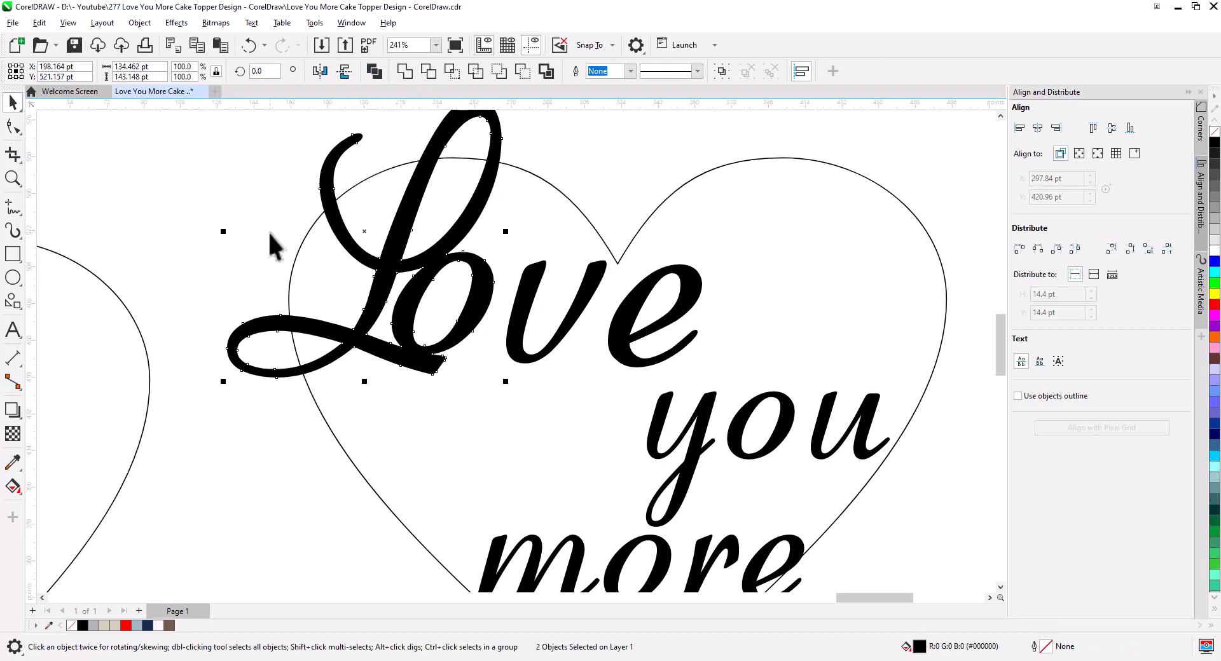
click(331, 305)
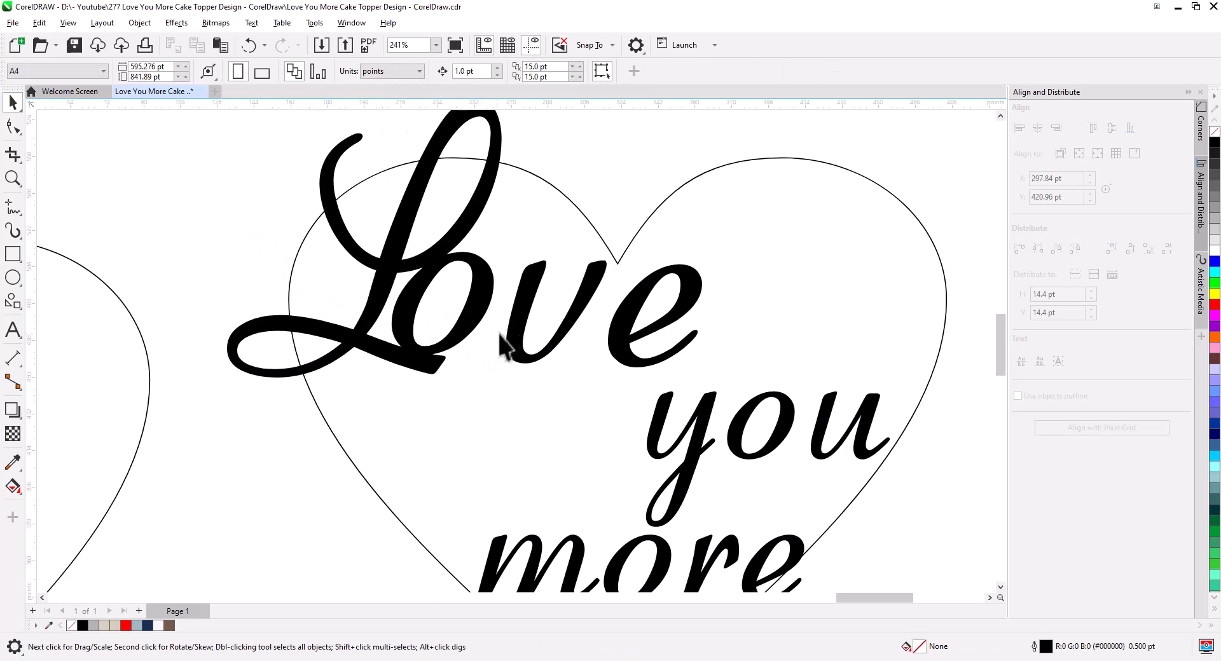
Draw a freehand connecting curve about 20 by 12 pt between the o and v, and adjust its end node on the v.
scroll(474, 334, up, 1)
click(13, 207)
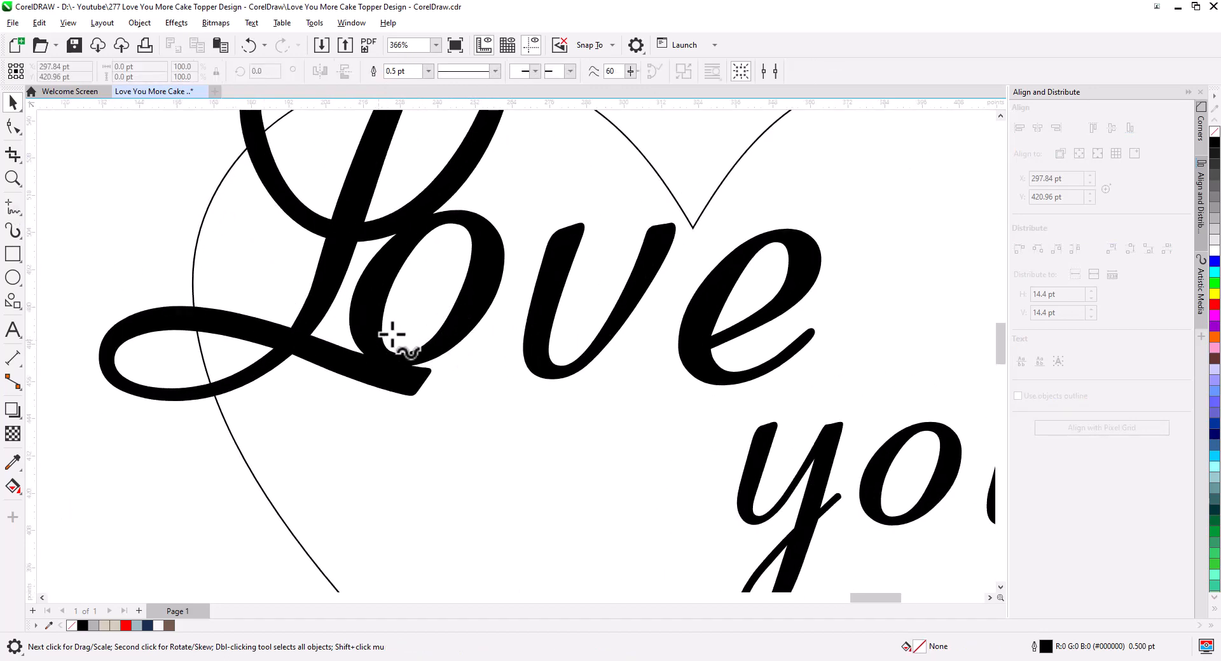
drag(469, 316, 530, 311)
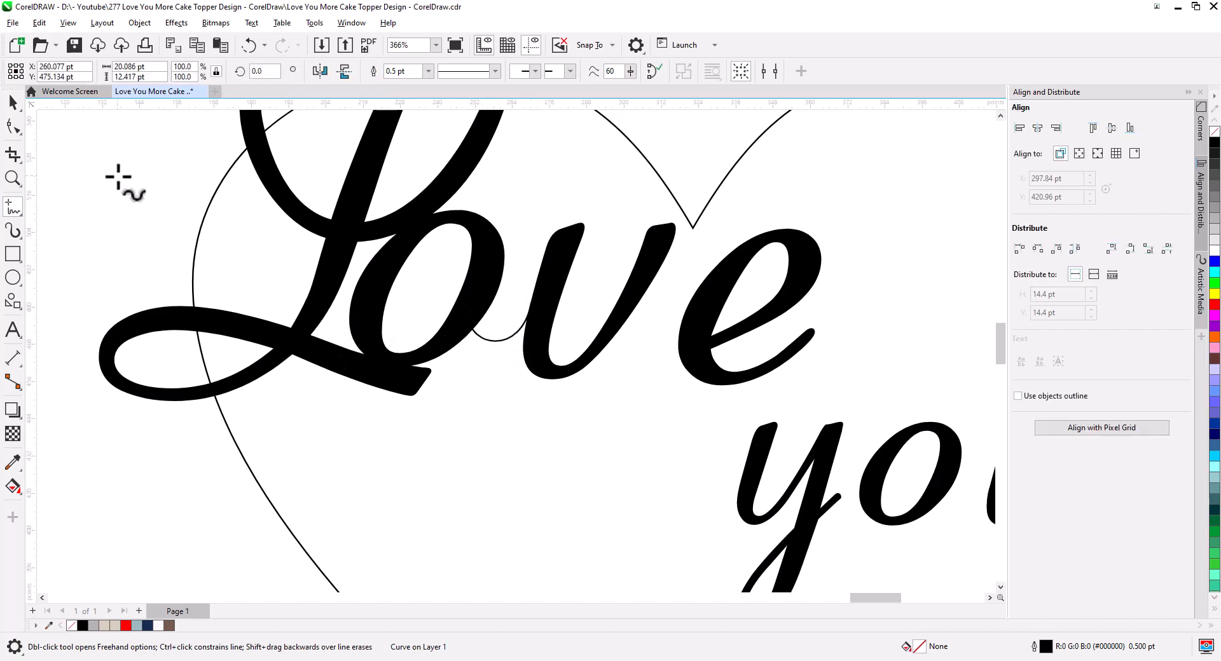
click(14, 126)
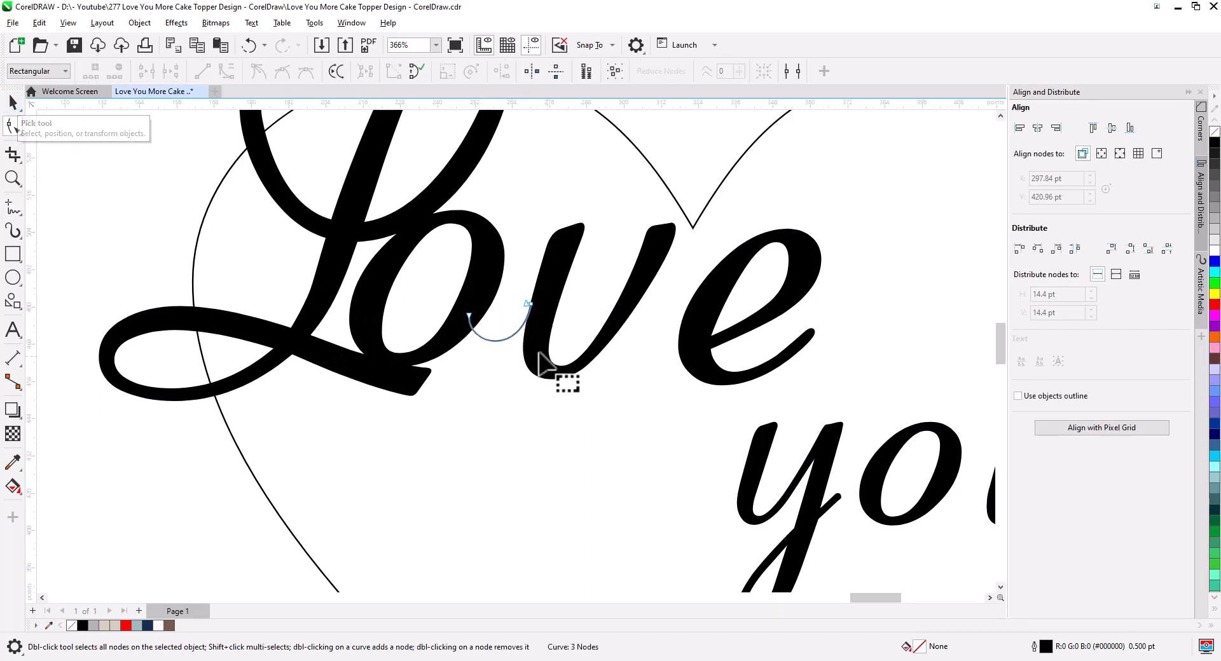
drag(527, 300, 547, 350)
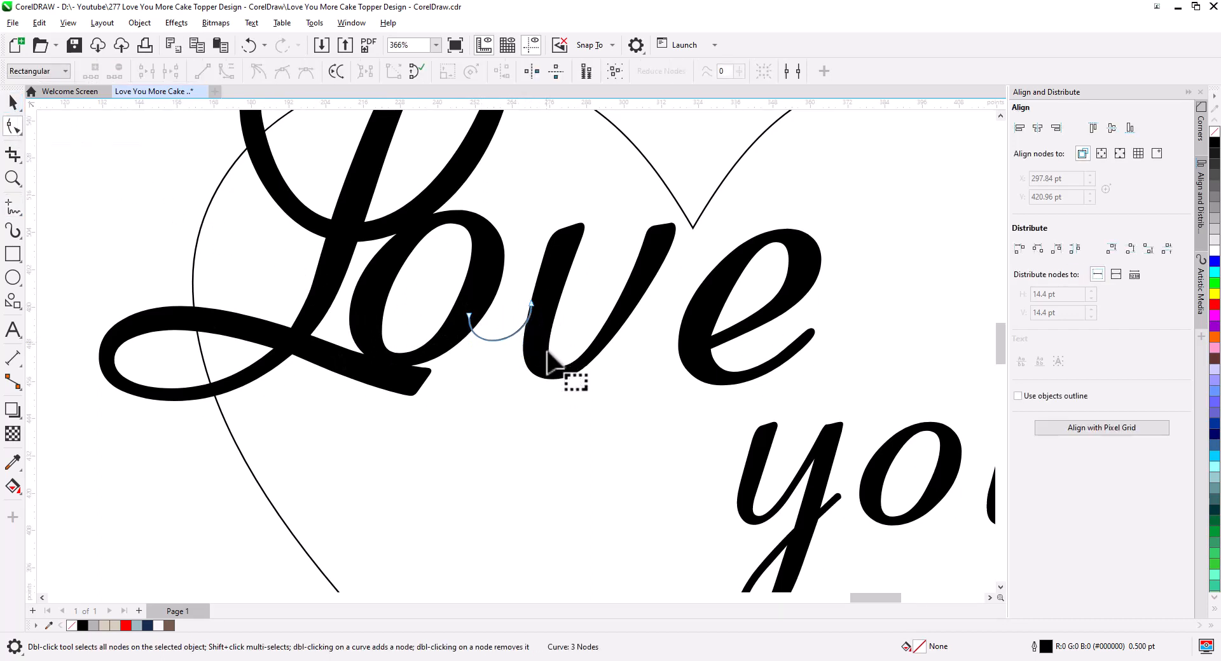
Set the outline of the curve connecting the o and v to 8 pt wide with round line caps.
click(14, 102)
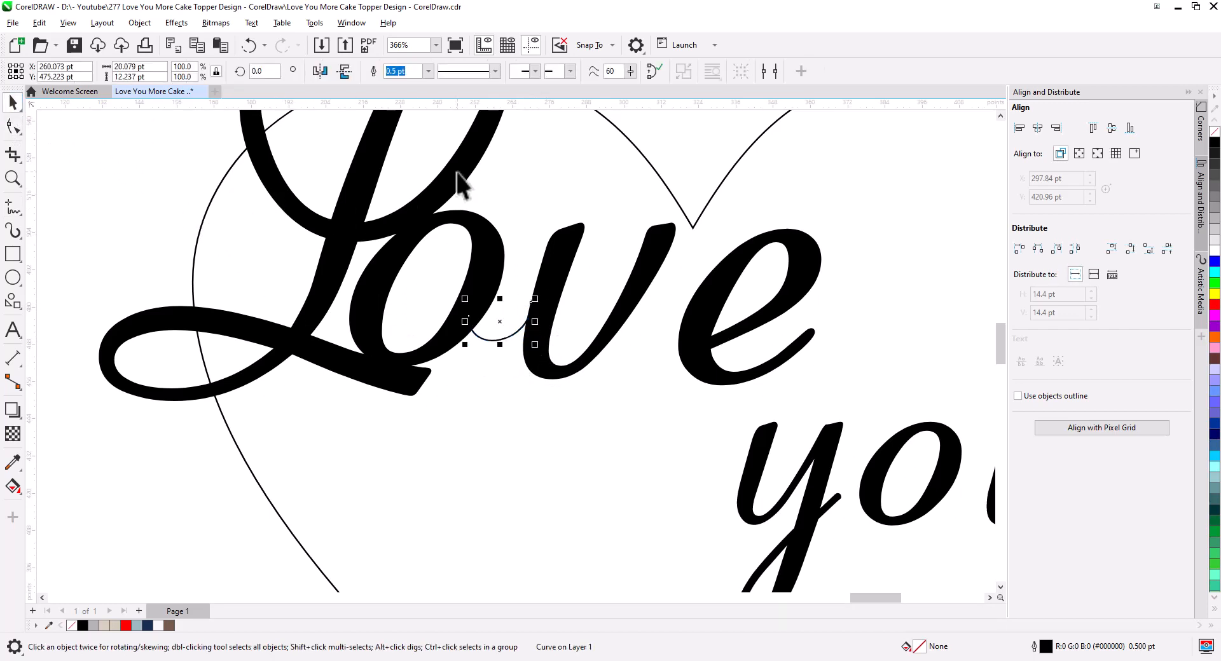
click(429, 71)
click(406, 154)
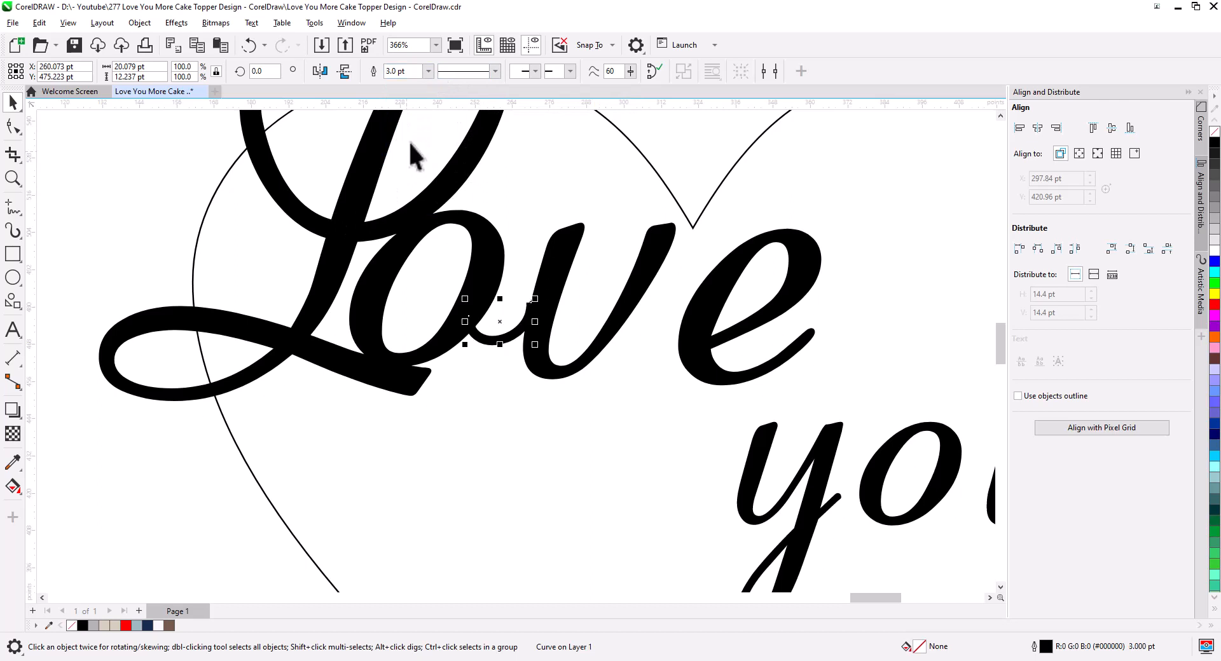
click(428, 71)
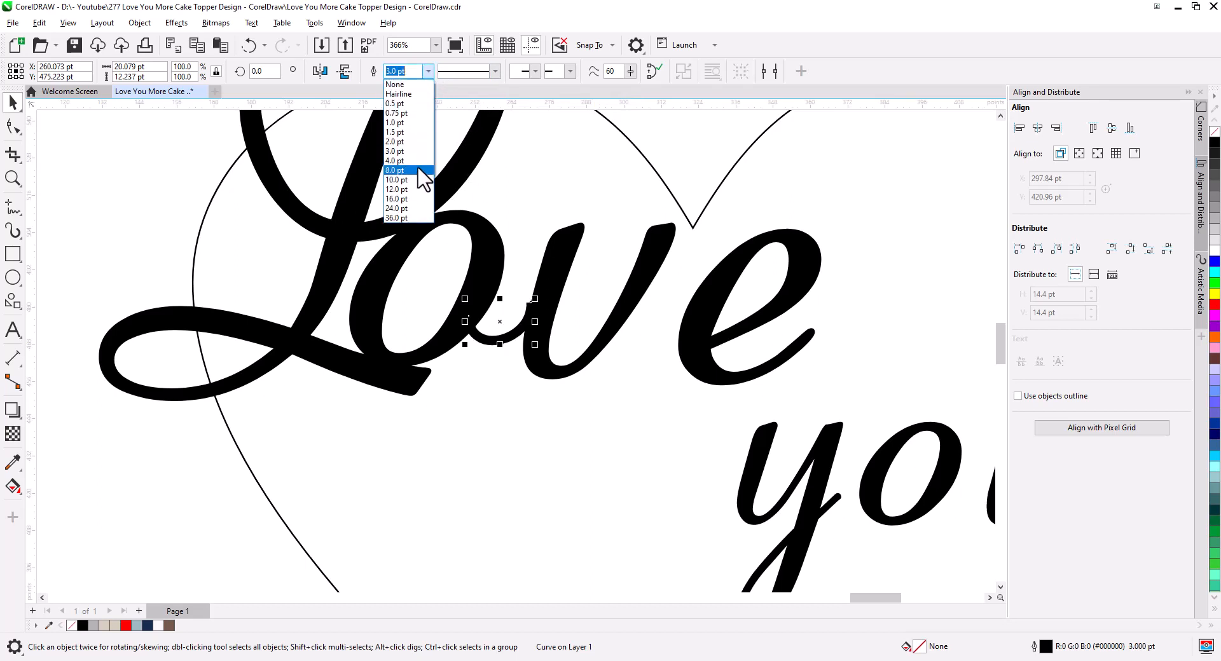
click(422, 170)
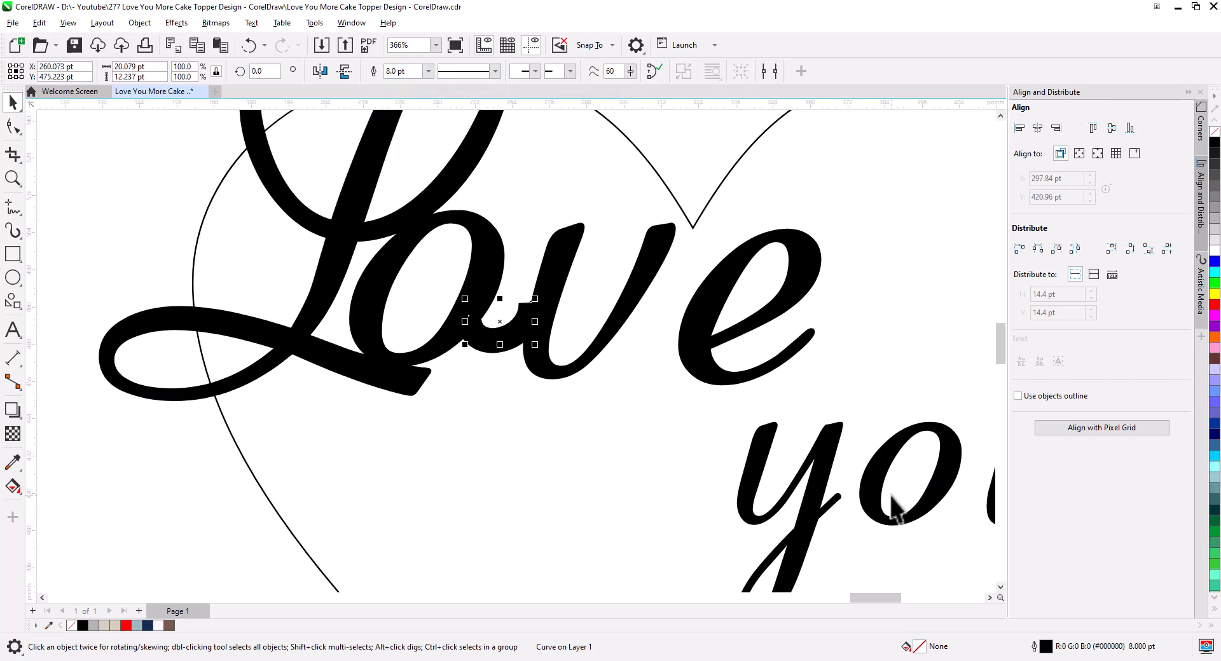
double_click(1046, 646)
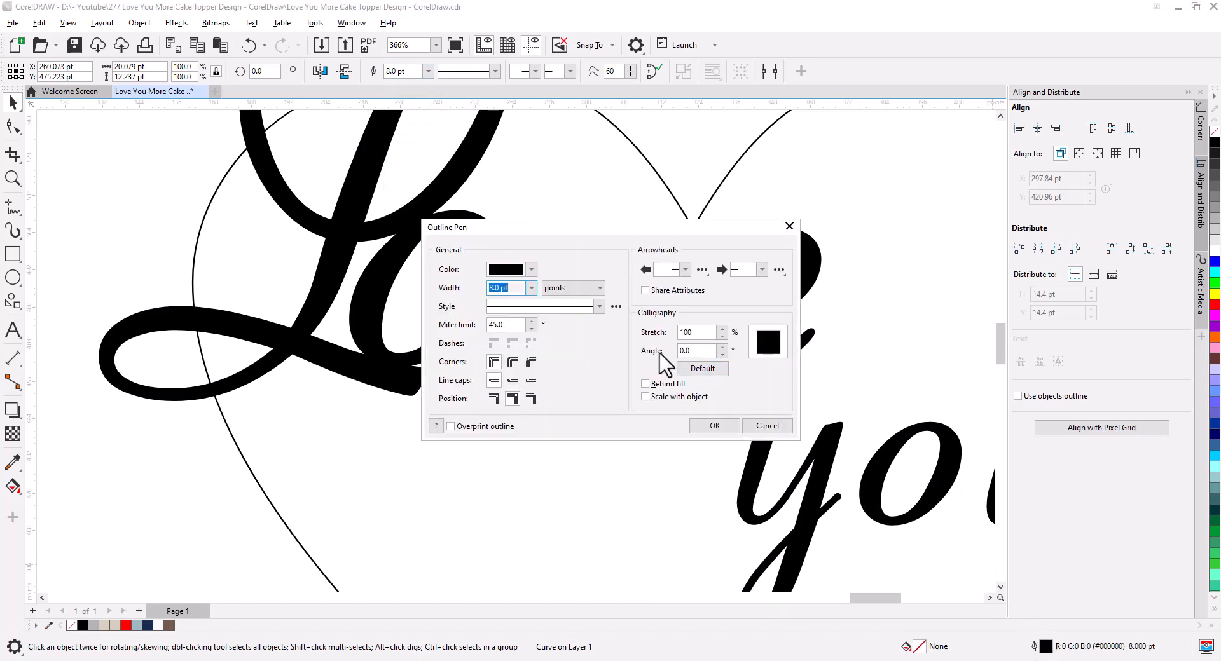
click(513, 379)
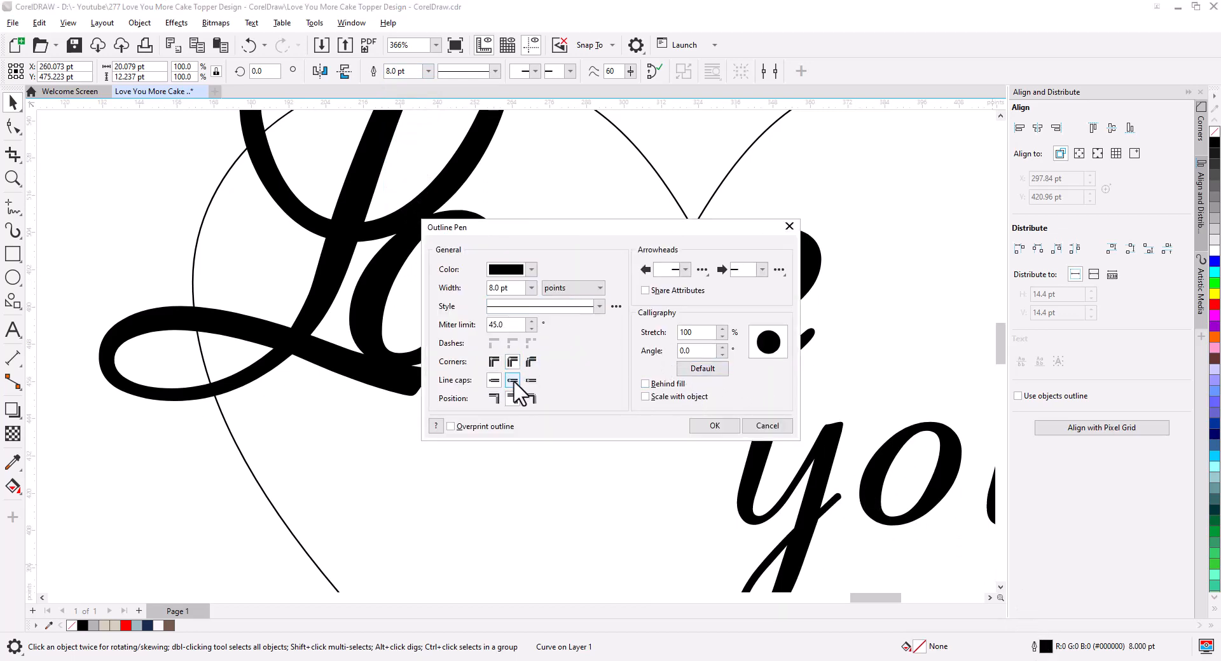
click(710, 426)
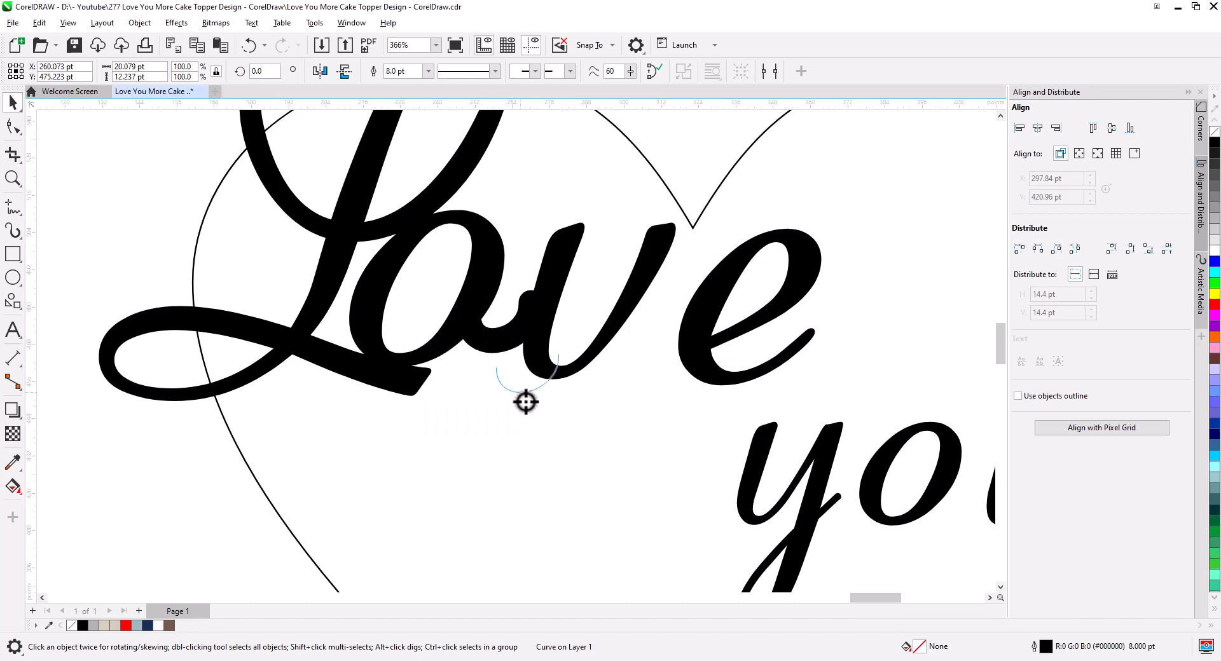
Place a spare copy of the connecting stroke to the left of "you", and convert the original stroke's outline to an object.
drag(633, 535, 640, 553)
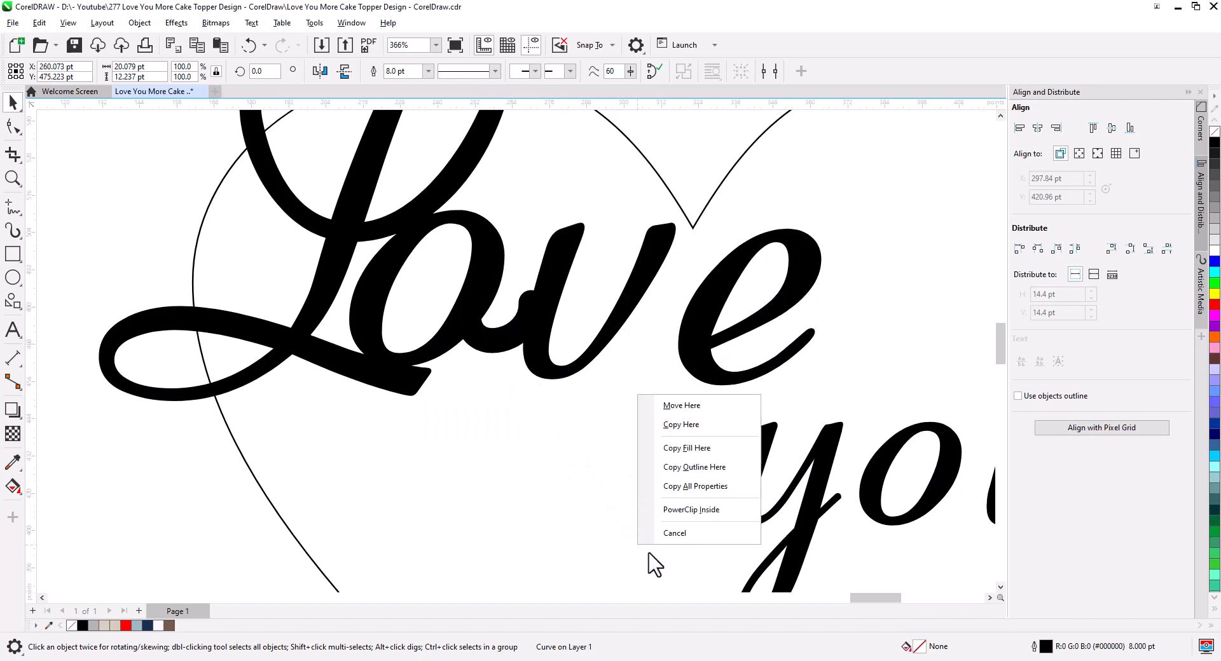
click(679, 426)
click(493, 344)
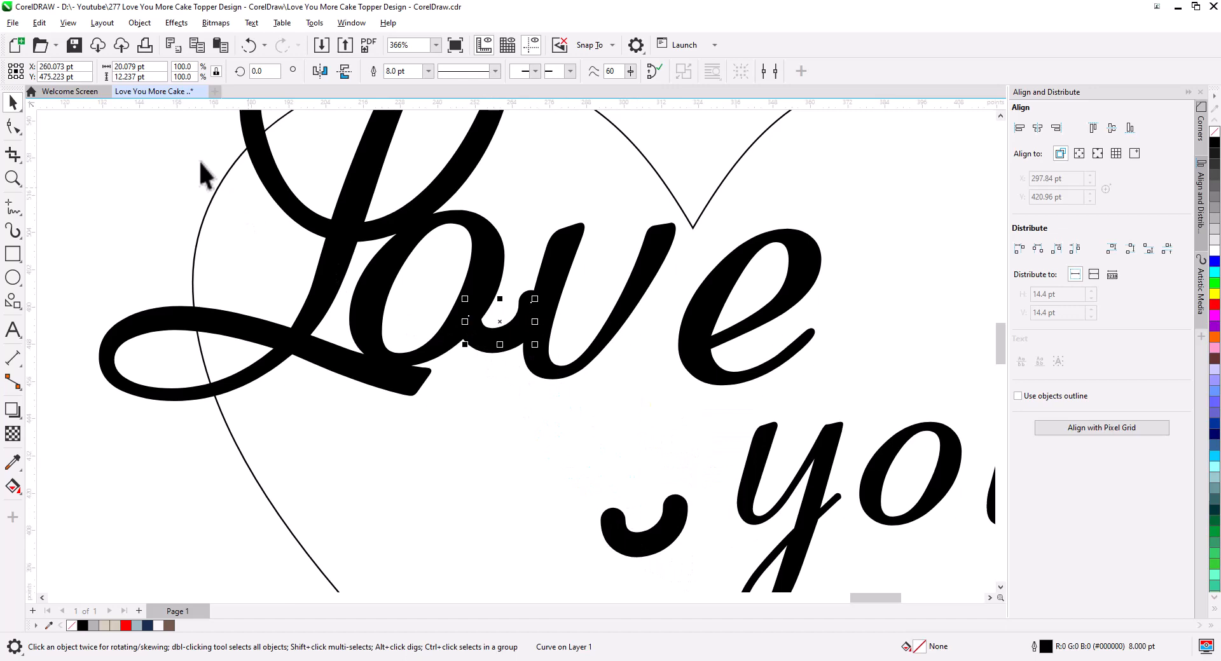
click(140, 22)
click(255, 487)
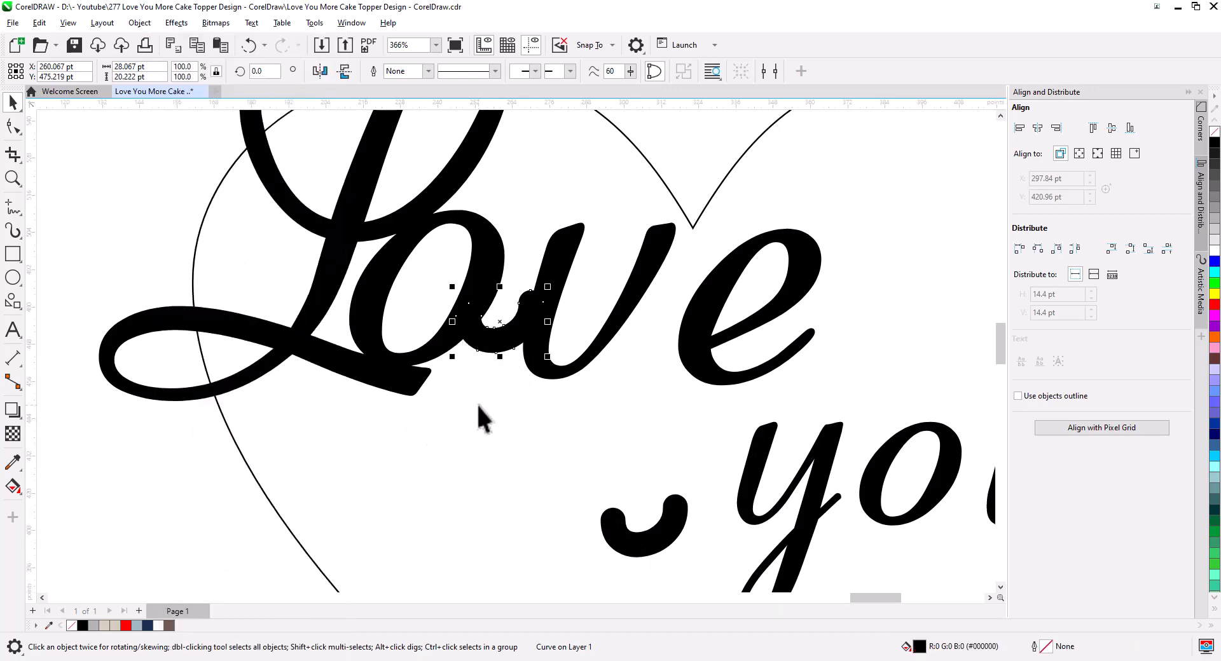
Convert the v to curves and draw a freehand serif curve about 13 by 11 pt at the top of its left stem.
click(561, 242)
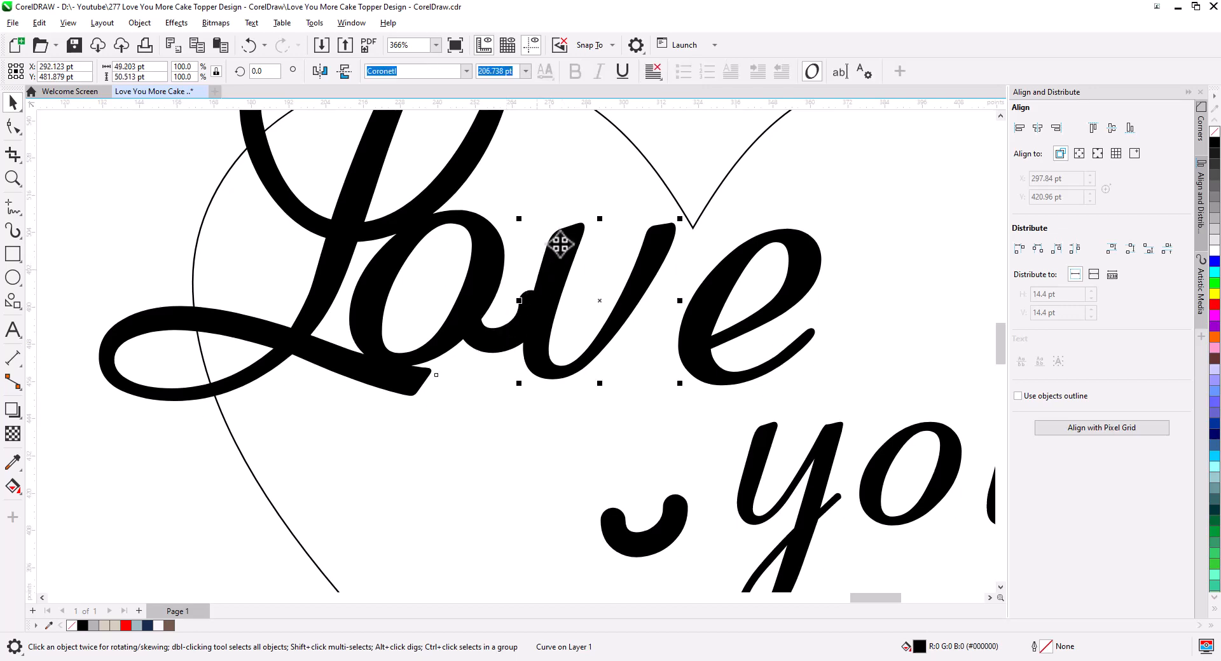
scroll(563, 254, up, 2)
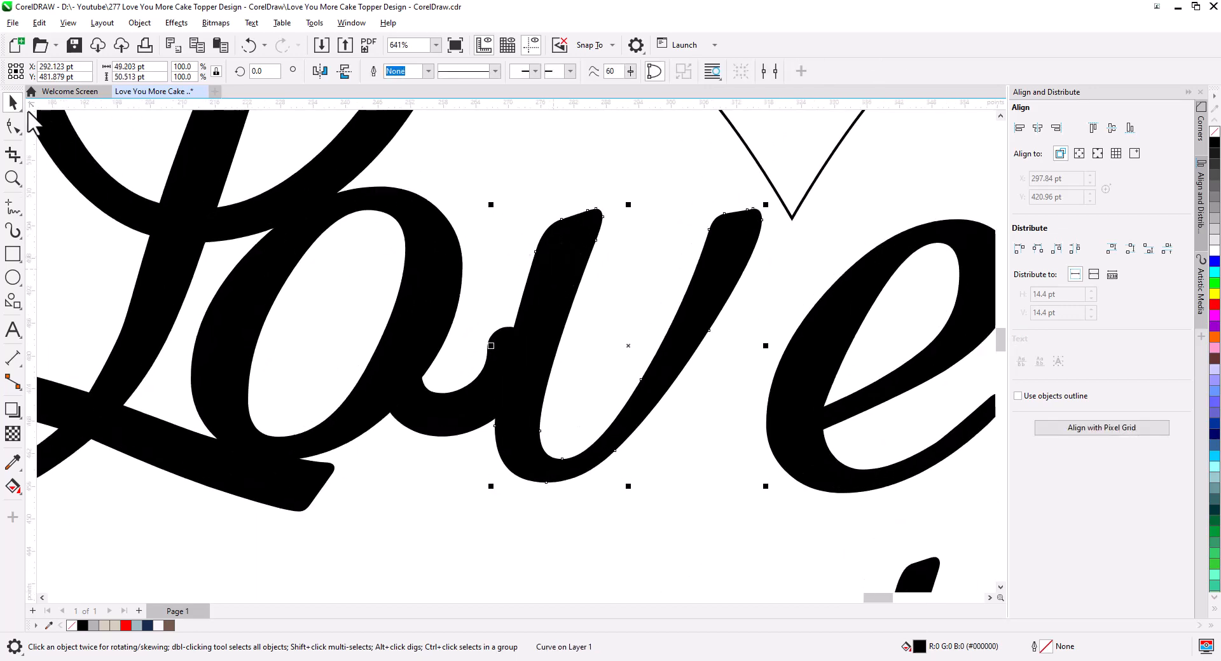
click(12, 210)
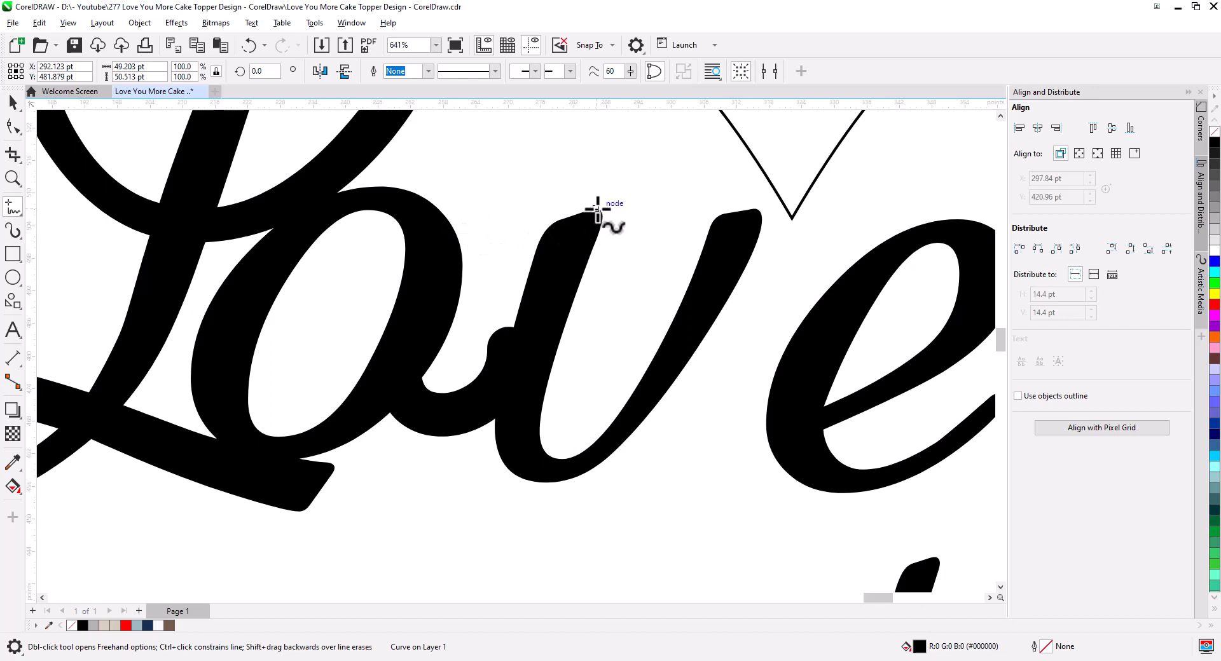
click(598, 209)
drag(532, 215, 543, 270)
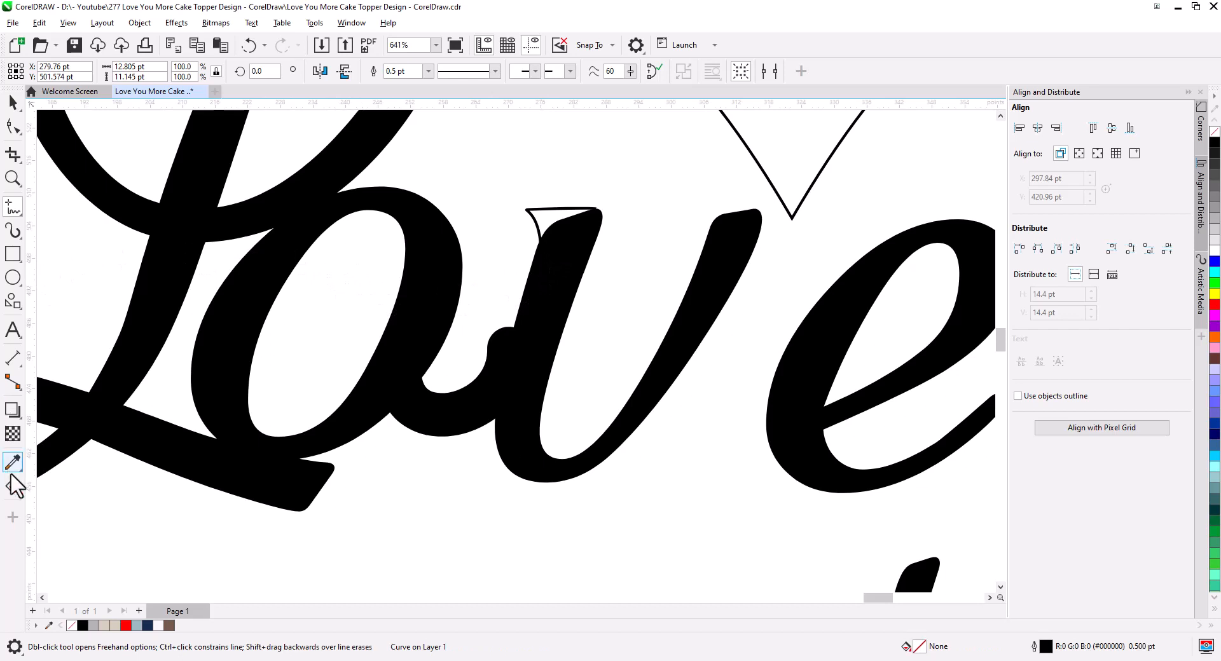
Smart-fill the area enclosed by the serif curve and weld it to the v, removing the leftover freehand line.
click(14, 498)
click(63, 512)
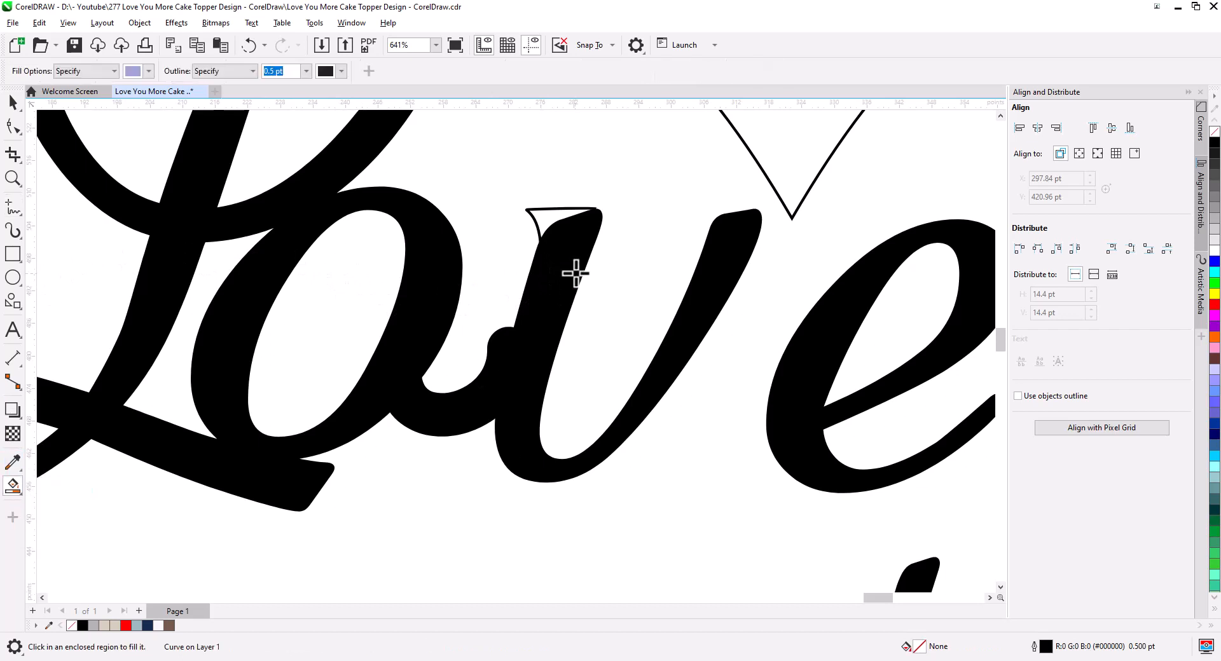
click(558, 216)
click(4, 107)
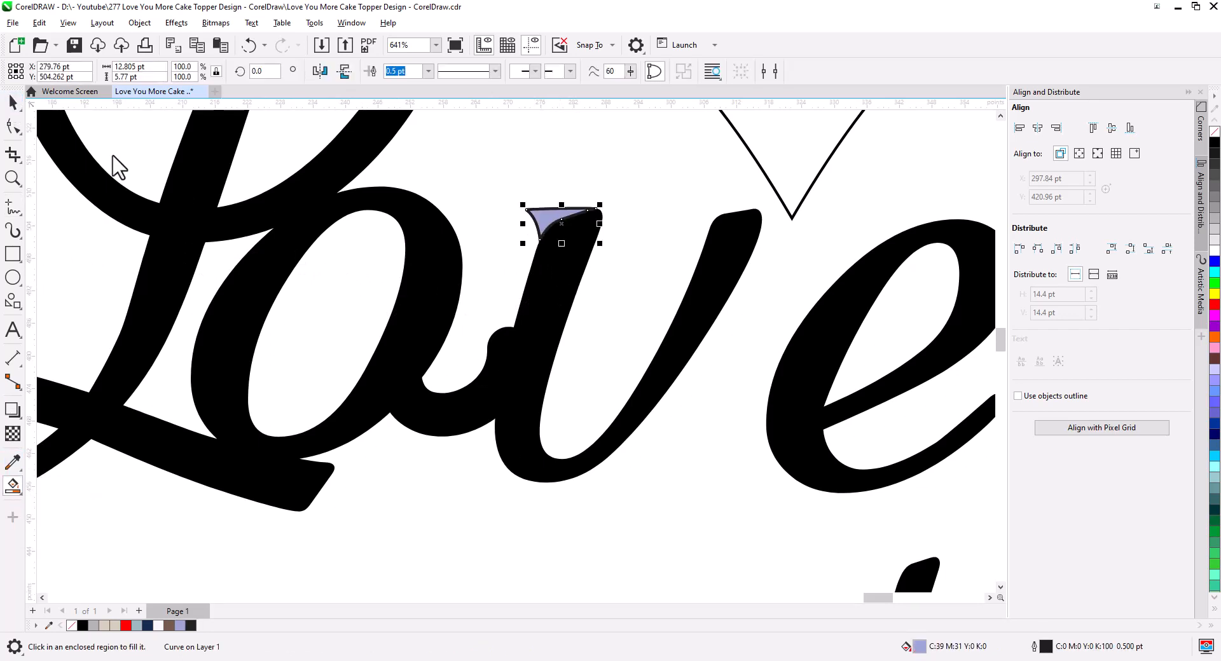
shift+click(554, 270)
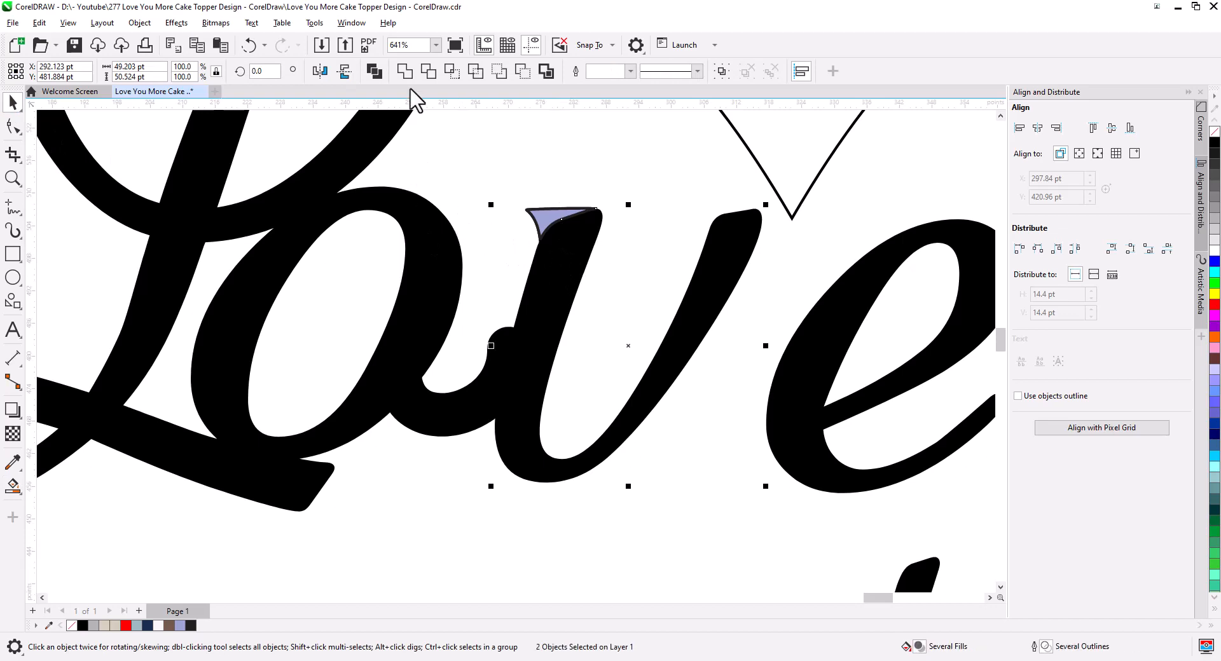
click(405, 71)
scroll(538, 242, down, 2)
drag(548, 258, 552, 407)
click(564, 295)
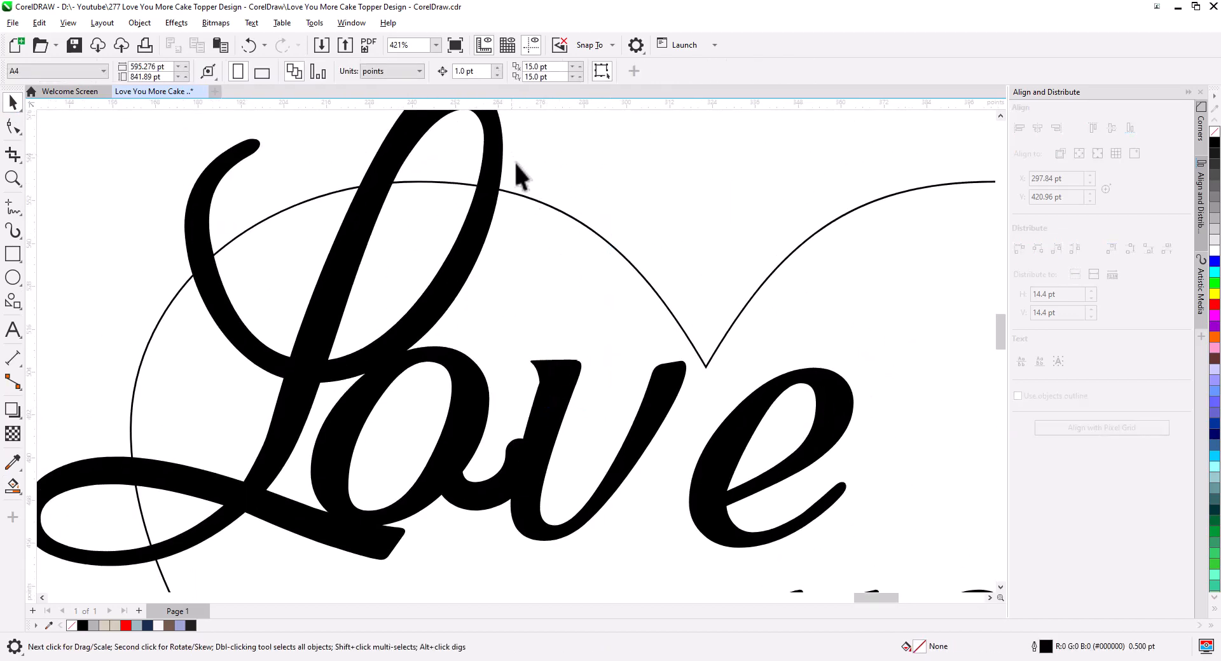
drag(624, 399, 618, 392)
click(610, 421)
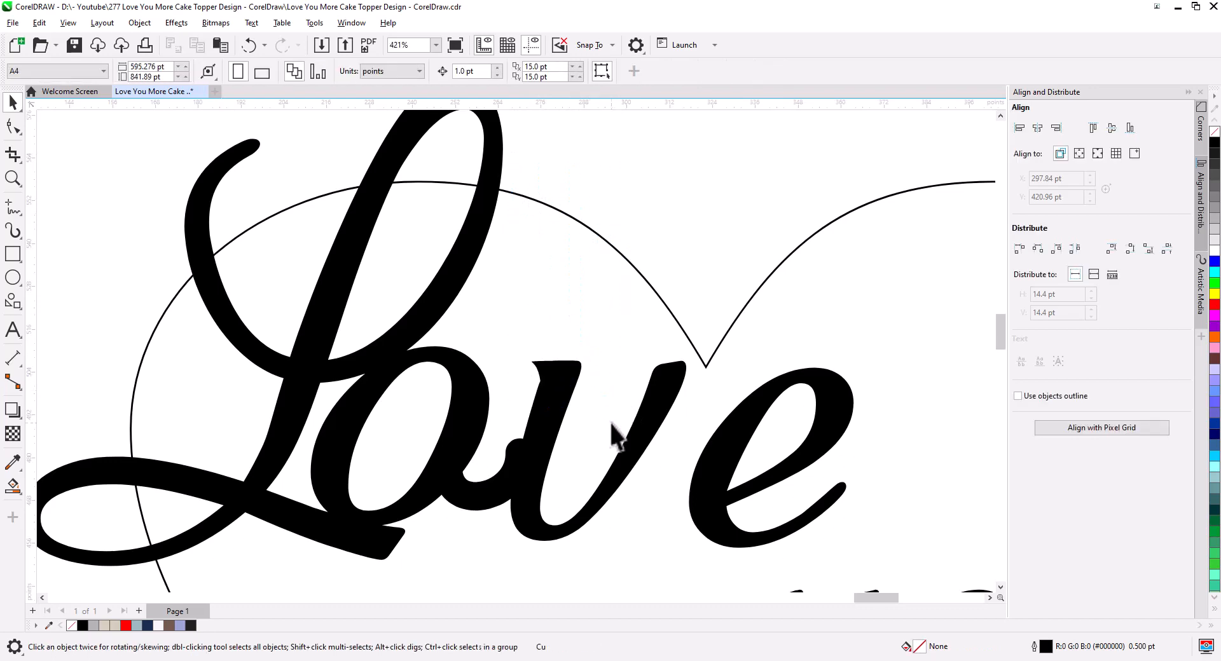
Move the nodes at the top of the v's right arm outward so that the tip reaches the heart's notch.
click(549, 392)
scroll(545, 403, up, 3)
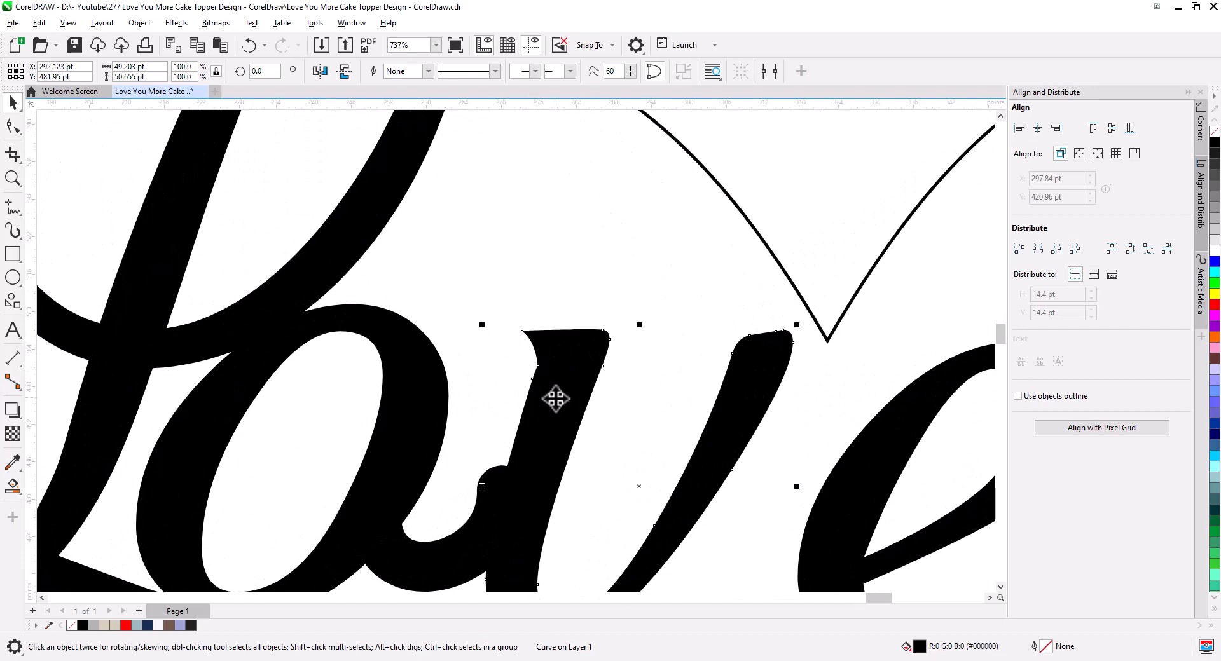
drag(554, 418, 564, 366)
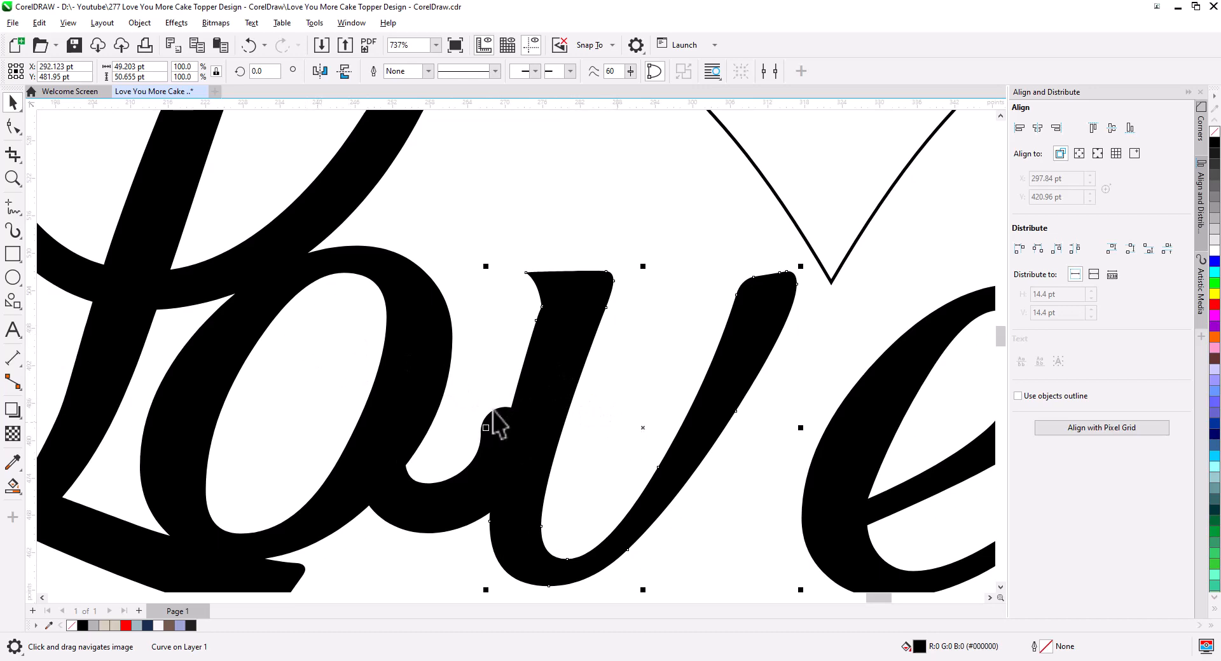
click(13, 127)
scroll(696, 407, down, 2)
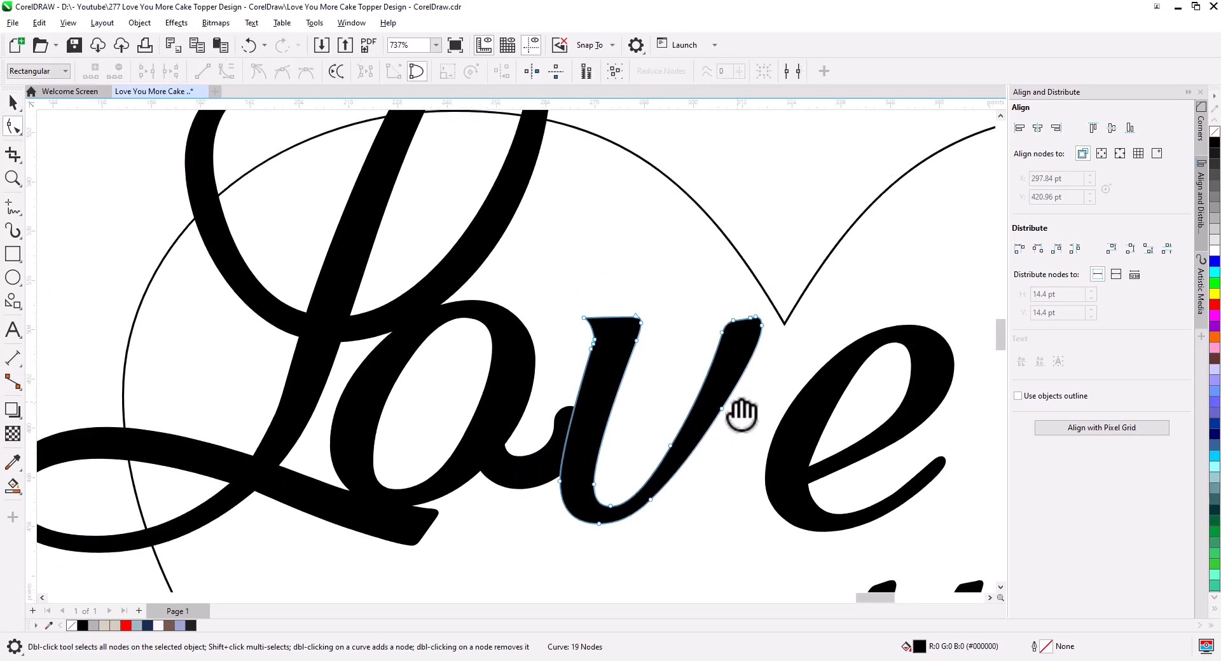
click(706, 377)
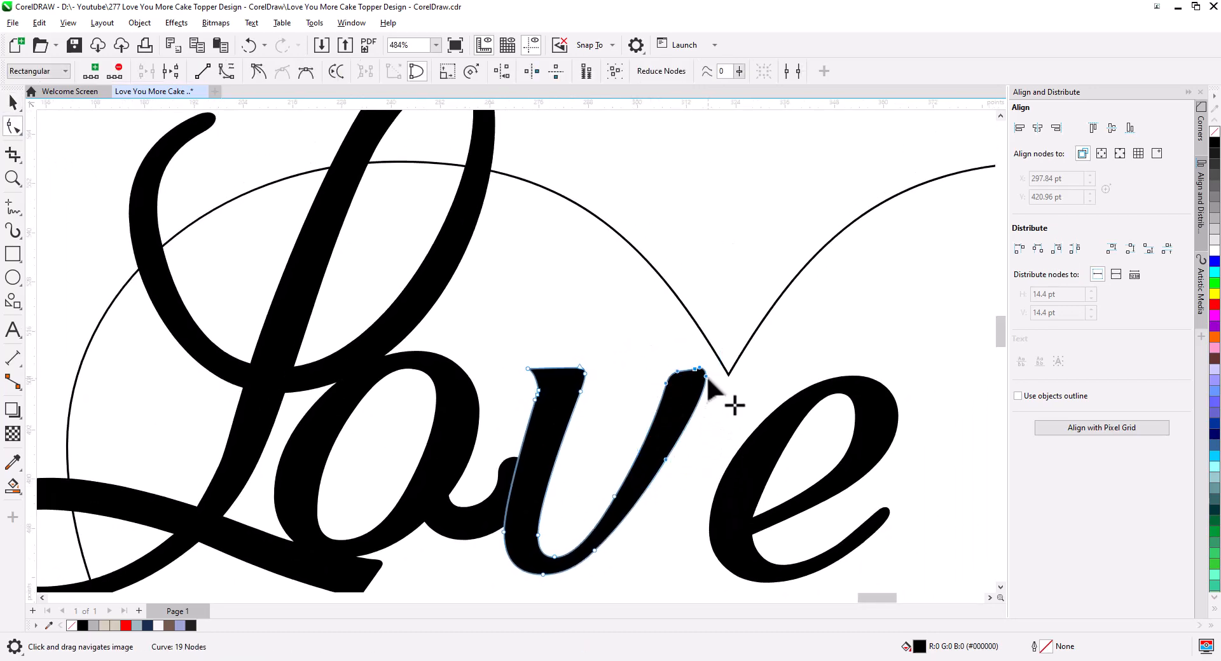
drag(710, 381, 724, 372)
Delete the two lower nodes on the v's right arm and reshape the curves at its base into an even stroke.
drag(618, 576, 577, 474)
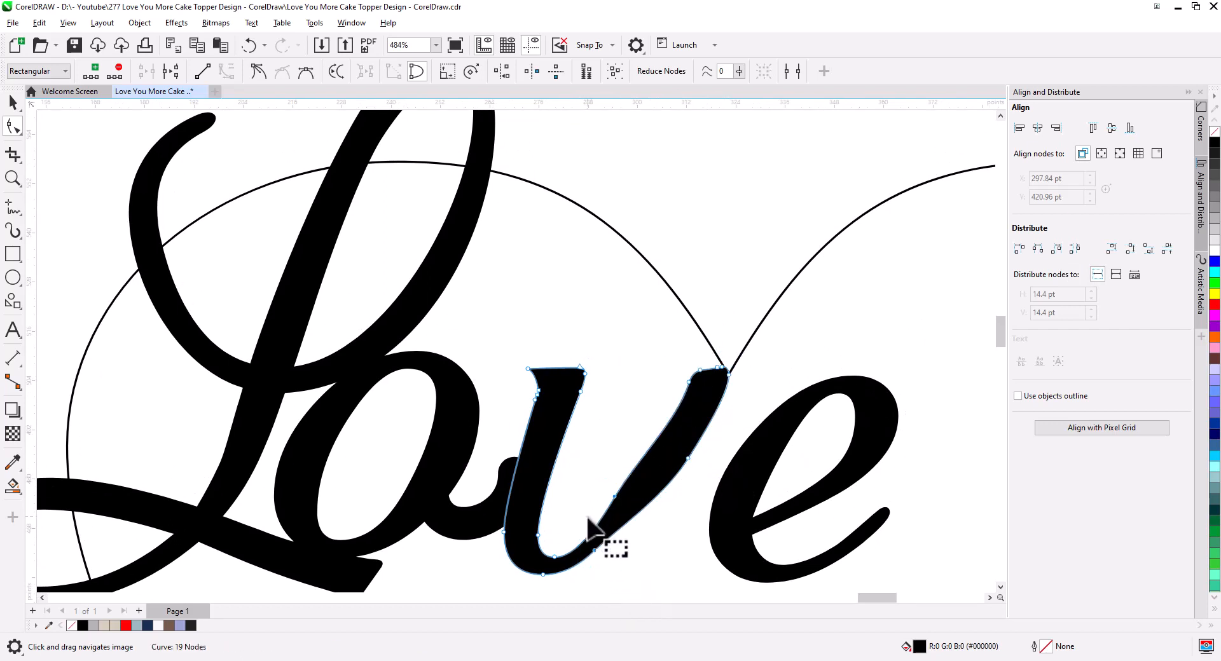
key(Delete)
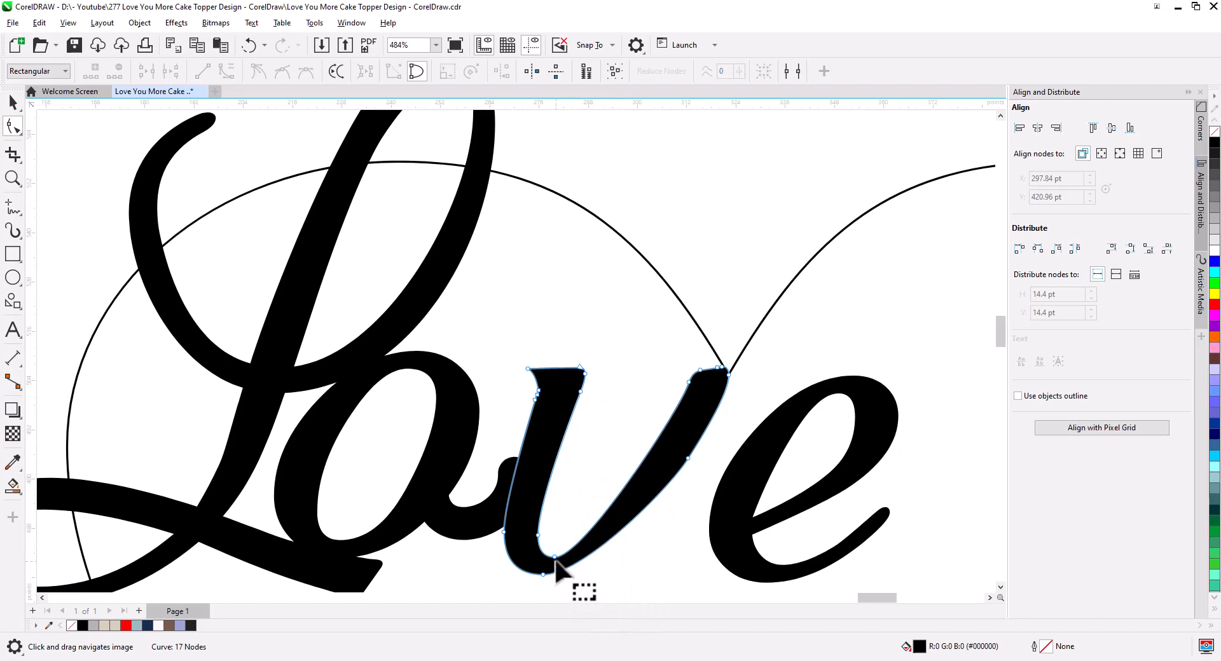
drag(555, 558, 594, 575)
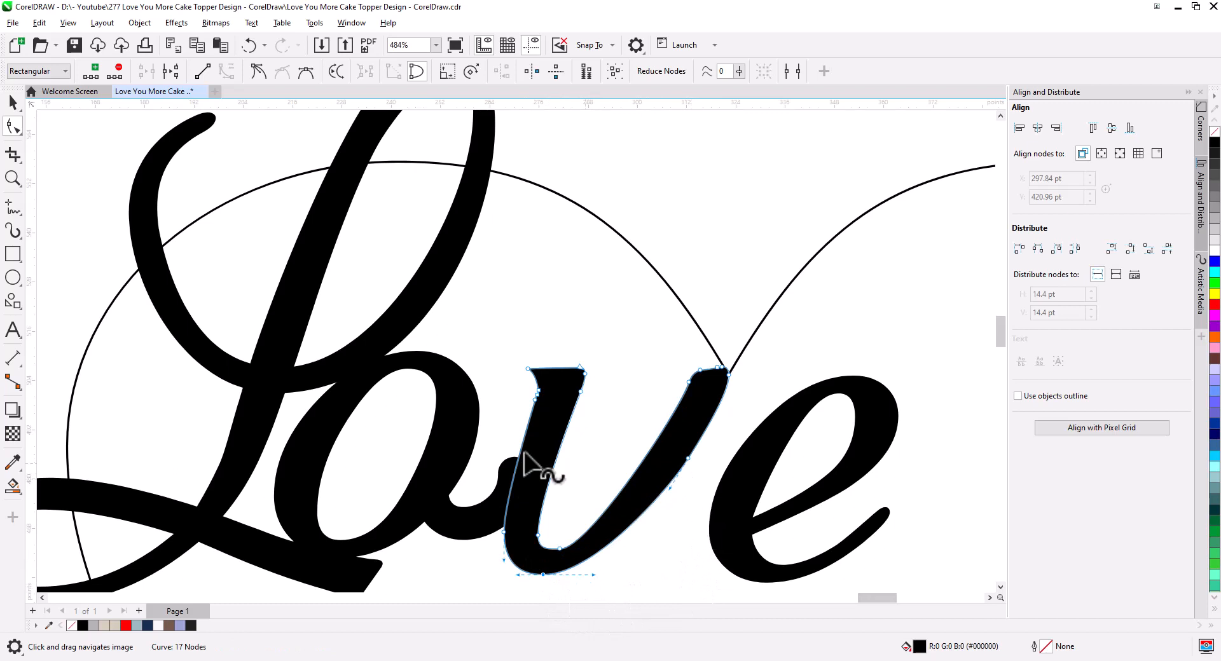
Move the e slightly left to overlap the v, and weld the L, o, connecting stroke and v into one curve.
click(13, 101)
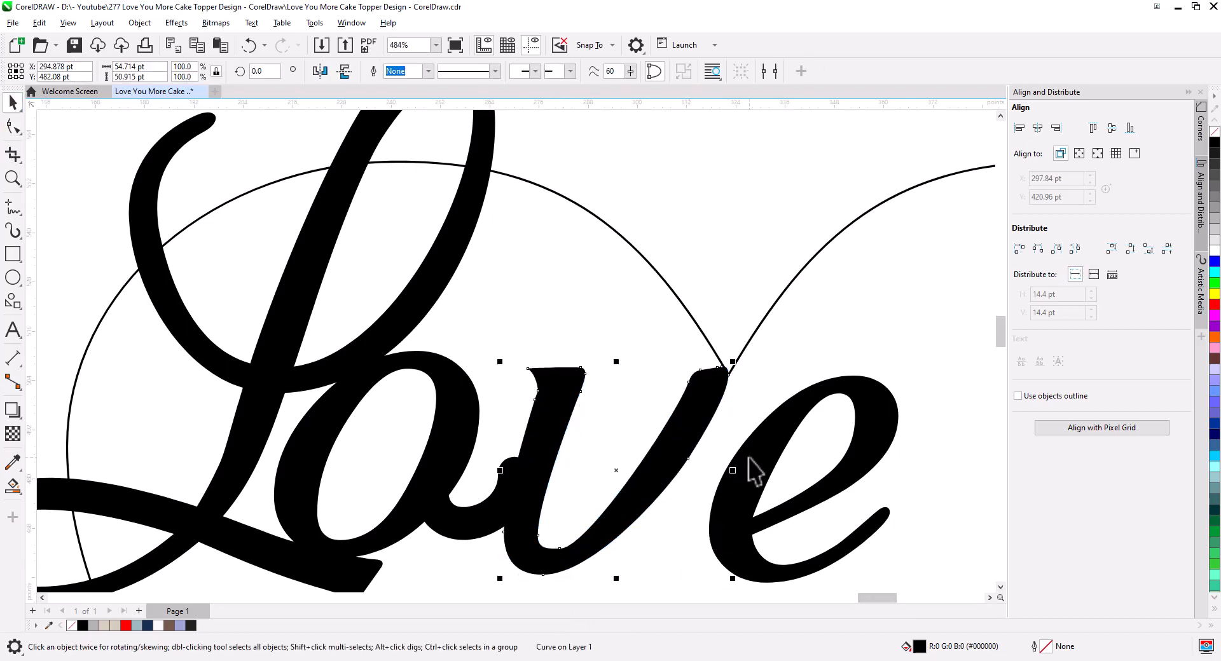
drag(748, 457, 737, 456)
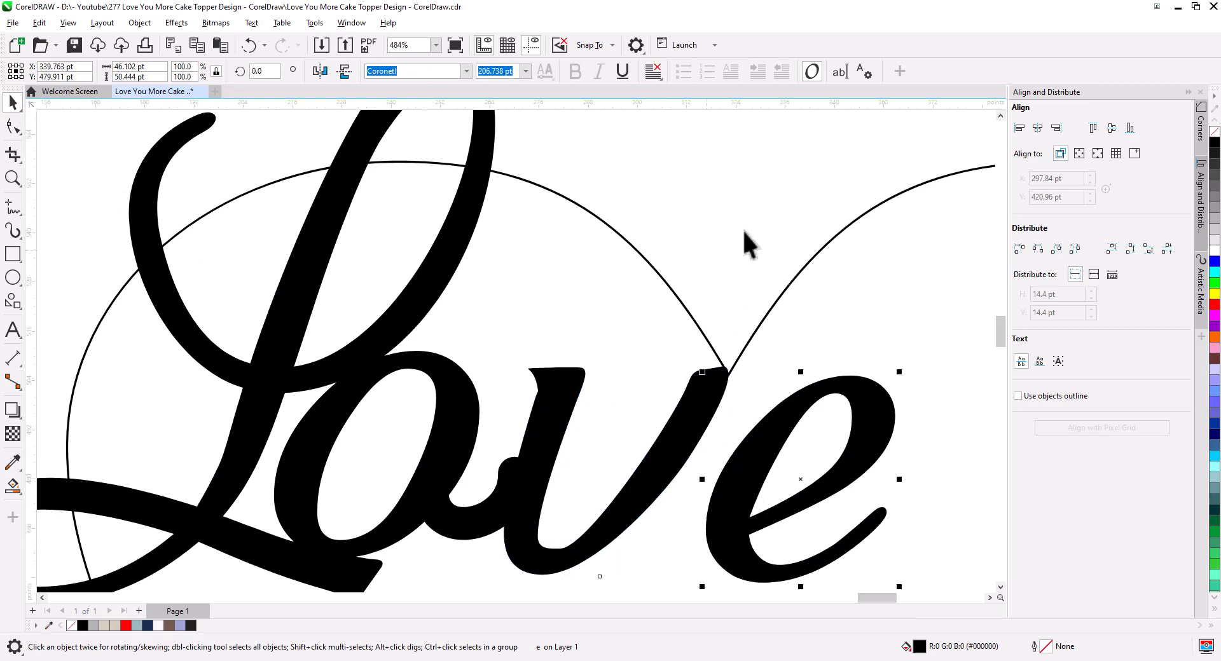
click(502, 338)
scroll(502, 339, down, 1)
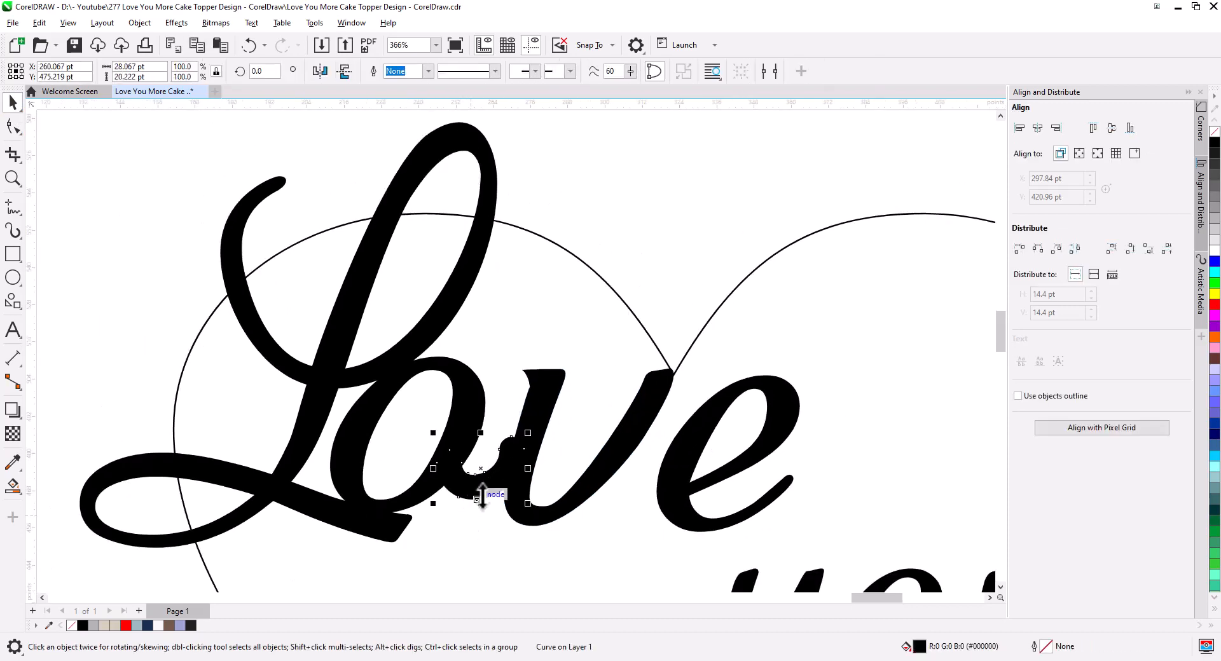
shift+click(535, 413)
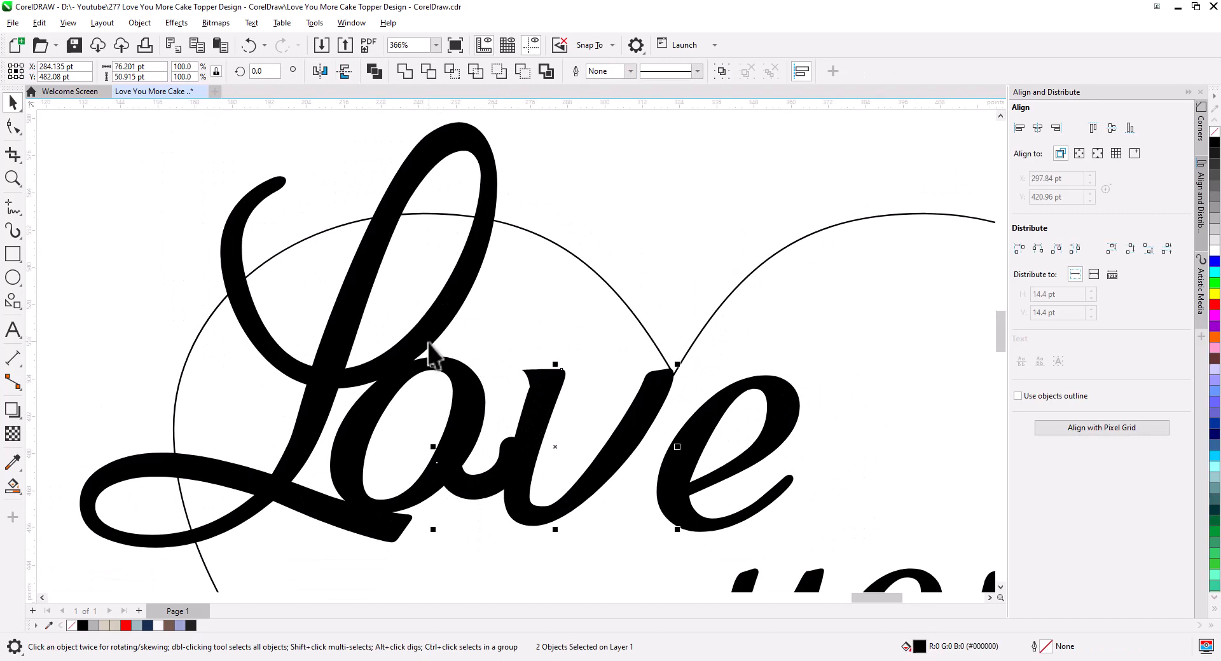
shift+click(454, 382)
shift+click(417, 146)
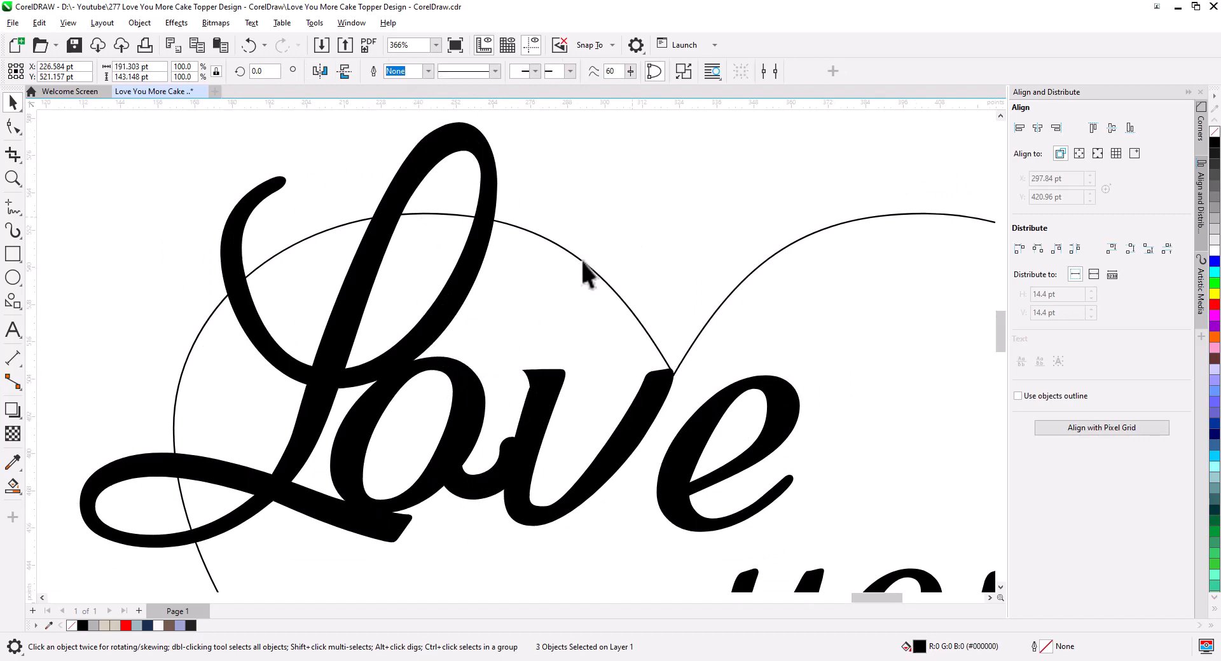
click(555, 278)
Convert the heart outline to curves.
scroll(525, 298, down, 1)
drag(577, 379, 449, 348)
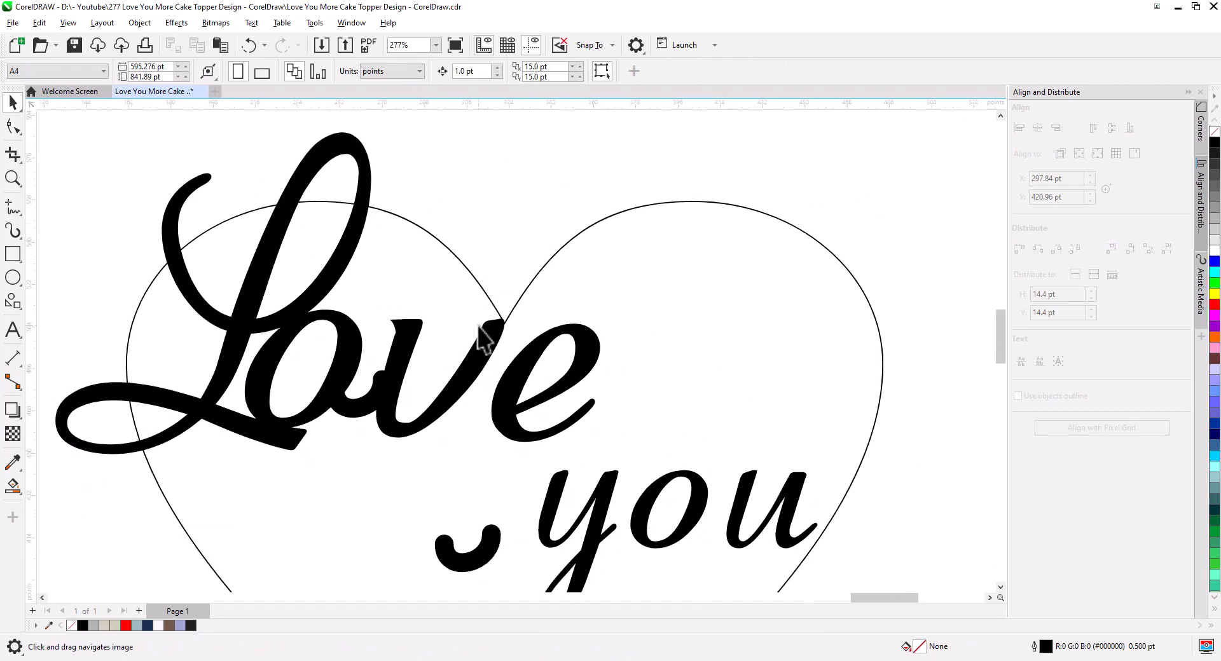
click(477, 335)
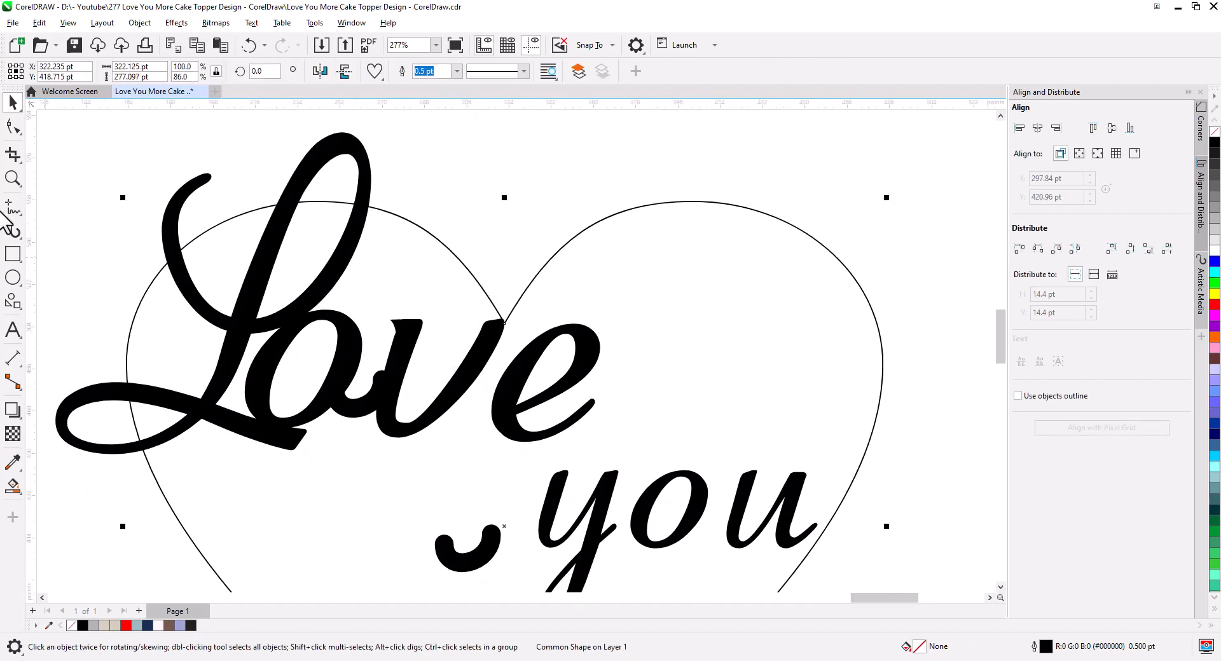
drag(280, 343, 288, 236)
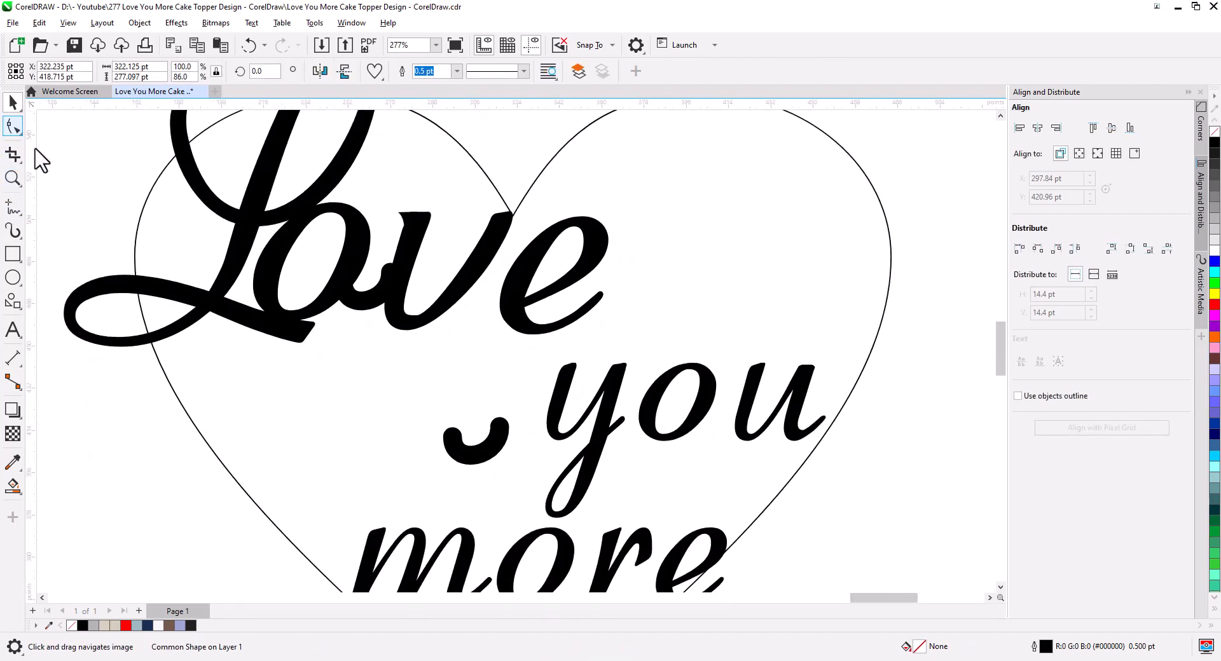
scroll(409, 504, down, 2)
drag(428, 507, 526, 463)
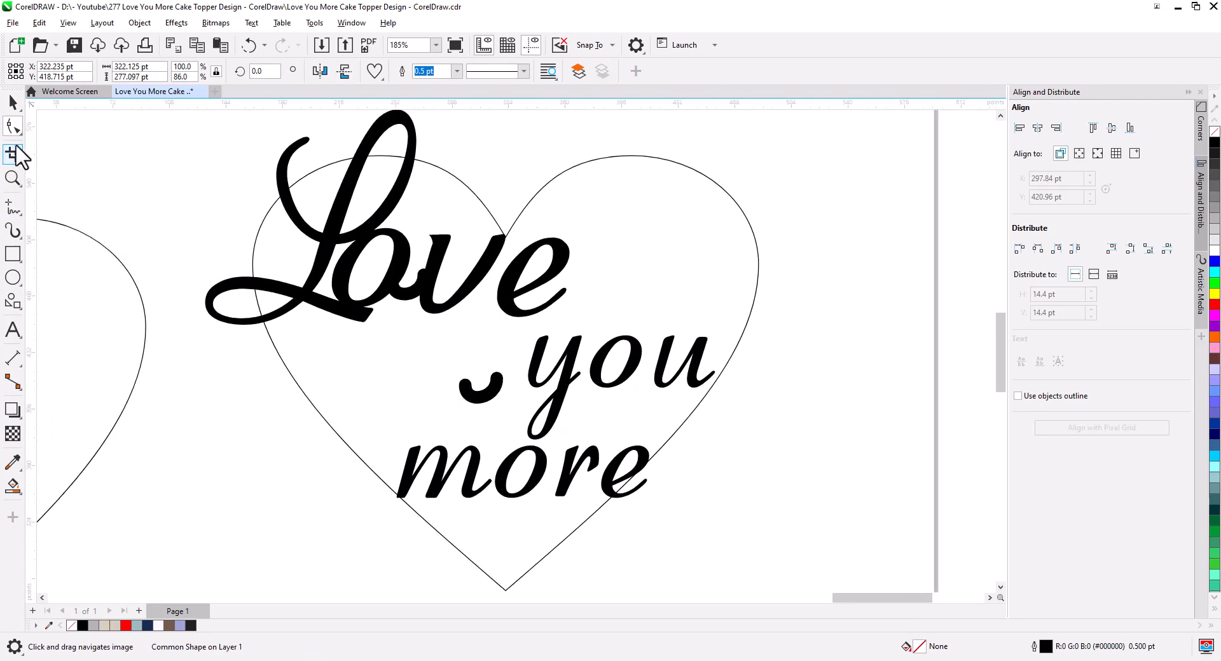
click(139, 23)
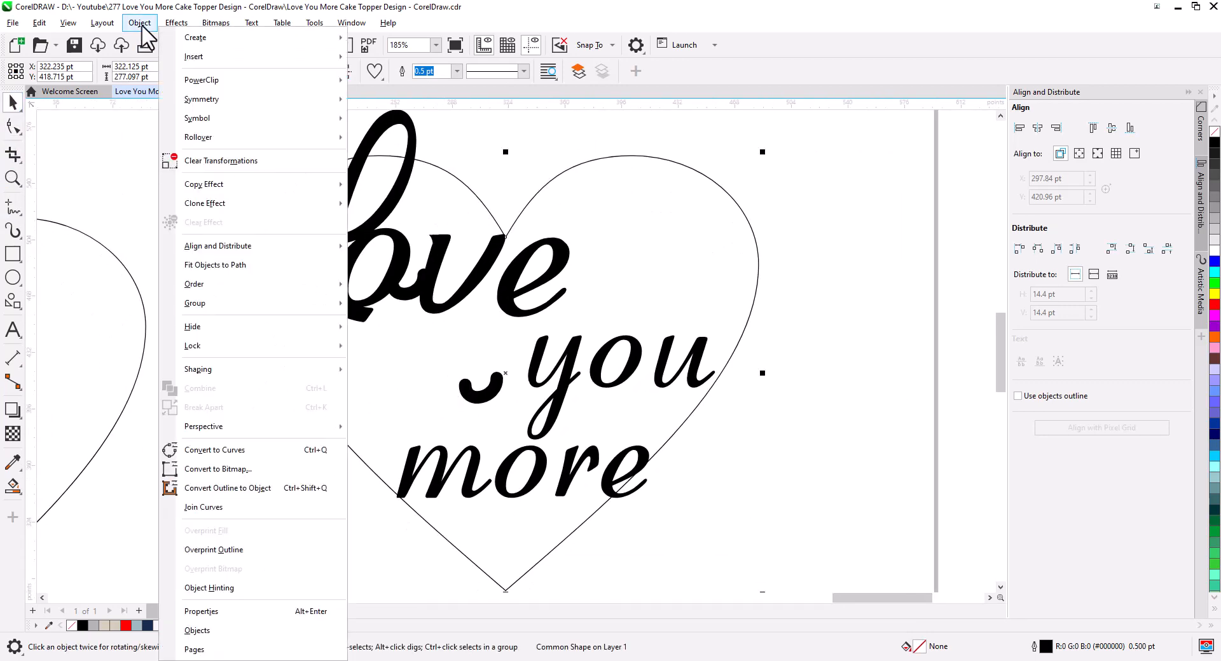
click(246, 451)
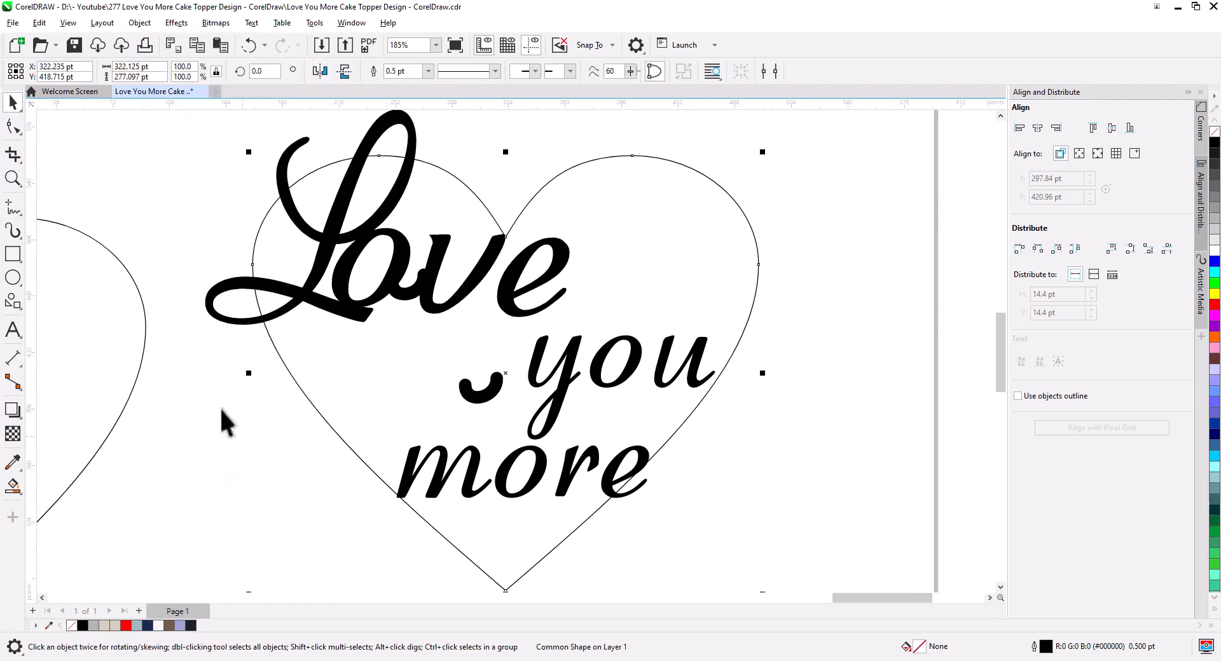
Add a node on the heart's lower left side and break the curve there and at the notch.
click(13, 127)
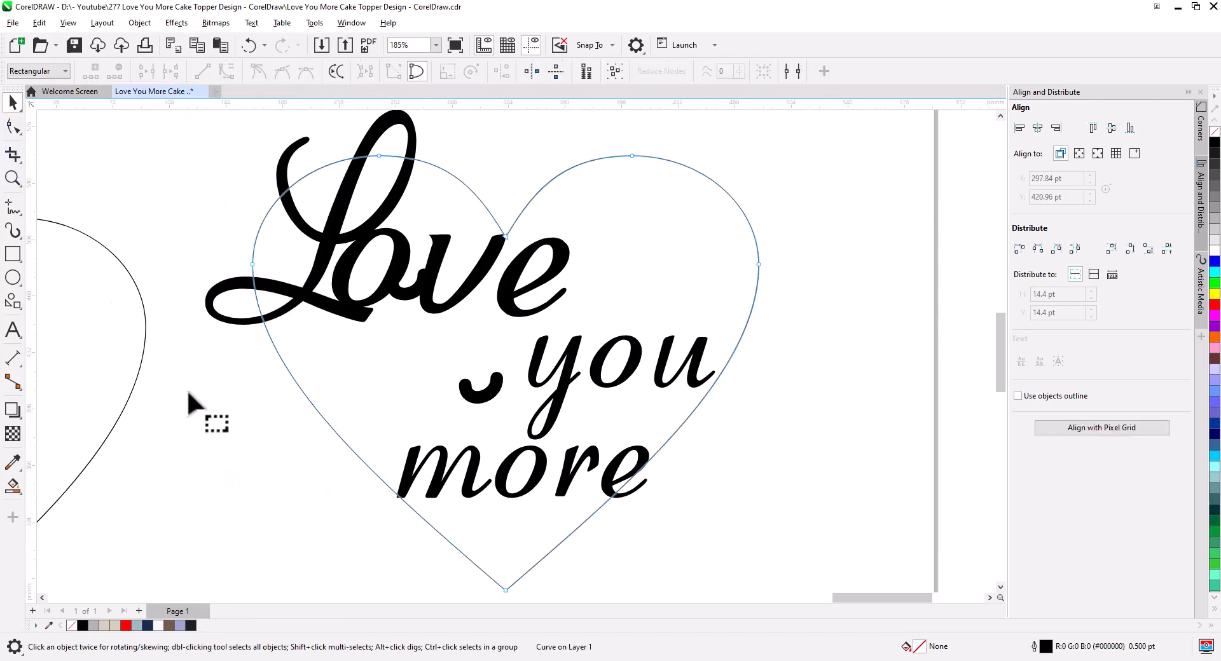
double_click(341, 437)
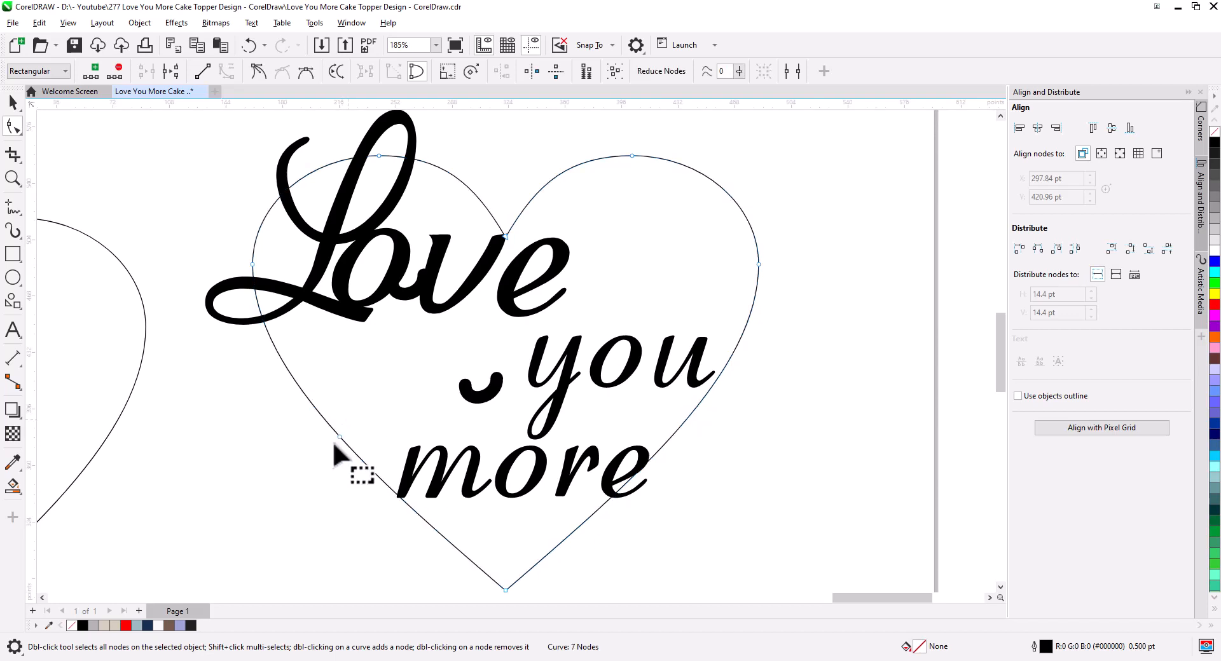
click(170, 73)
drag(532, 266, 487, 228)
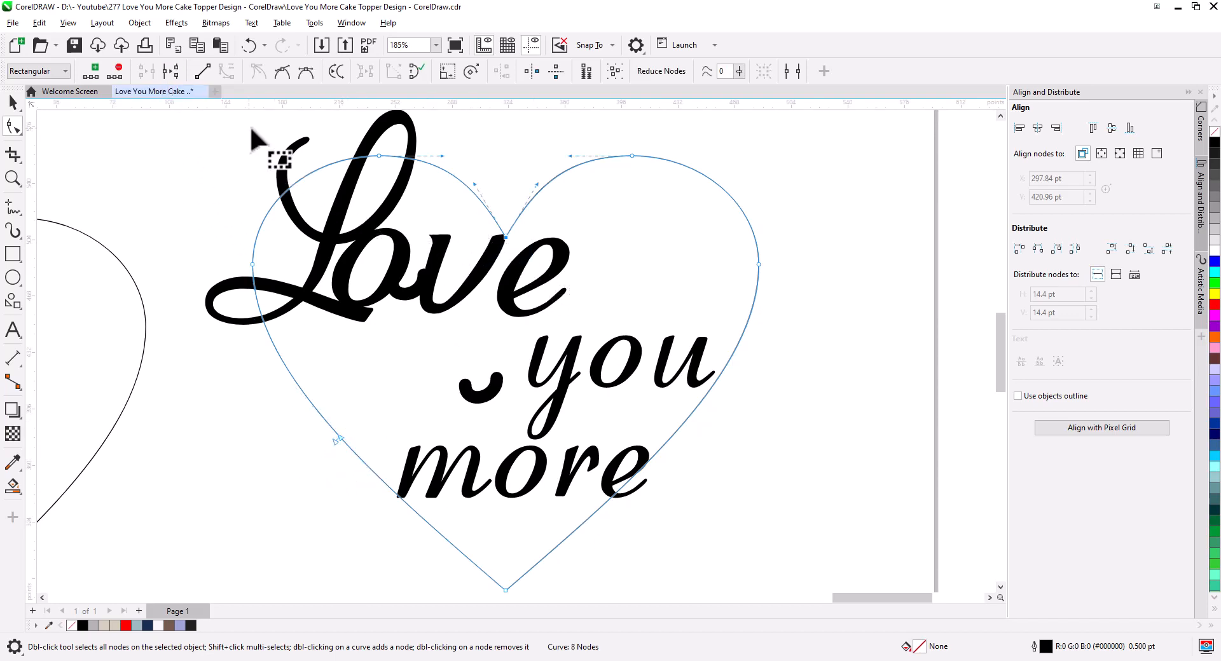
Break the heart curve apart and delete the segment running from the notch around the left lobe.
click(13, 102)
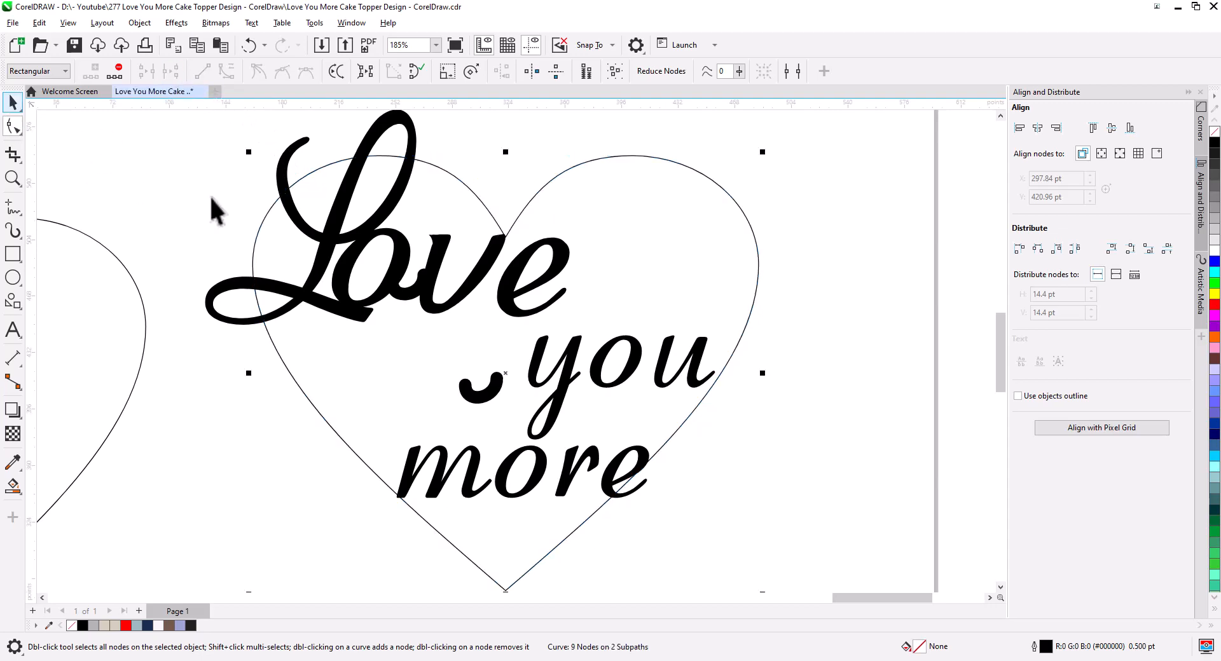
right_click(481, 201)
click(500, 218)
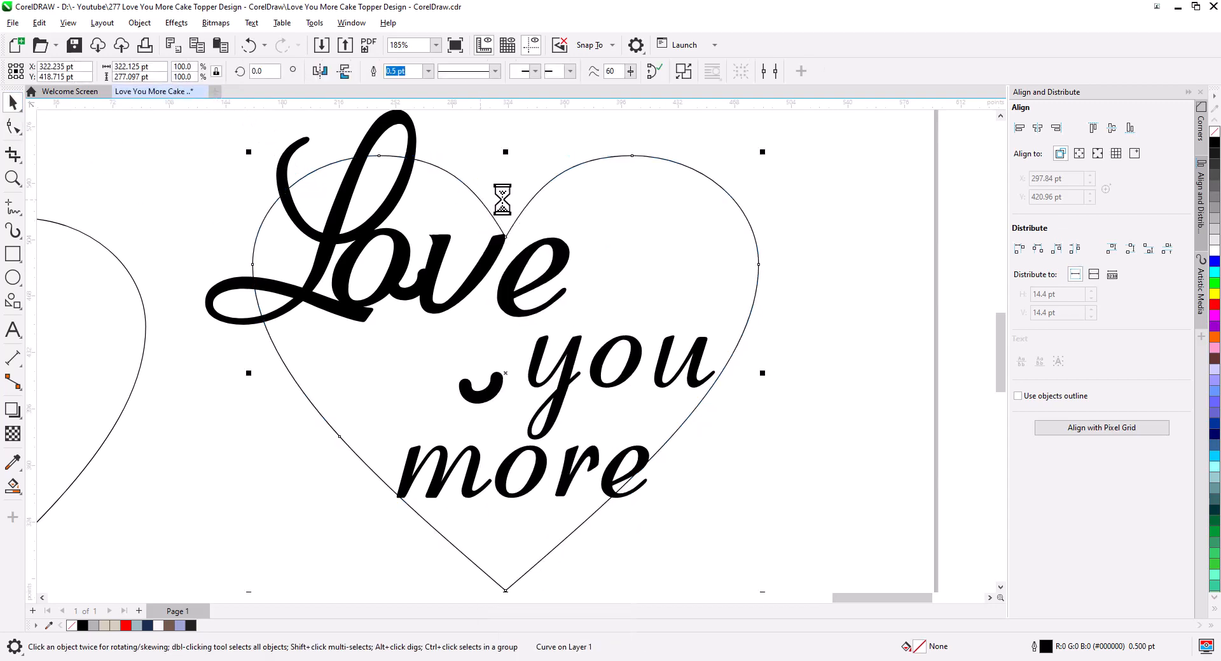
click(520, 140)
click(472, 191)
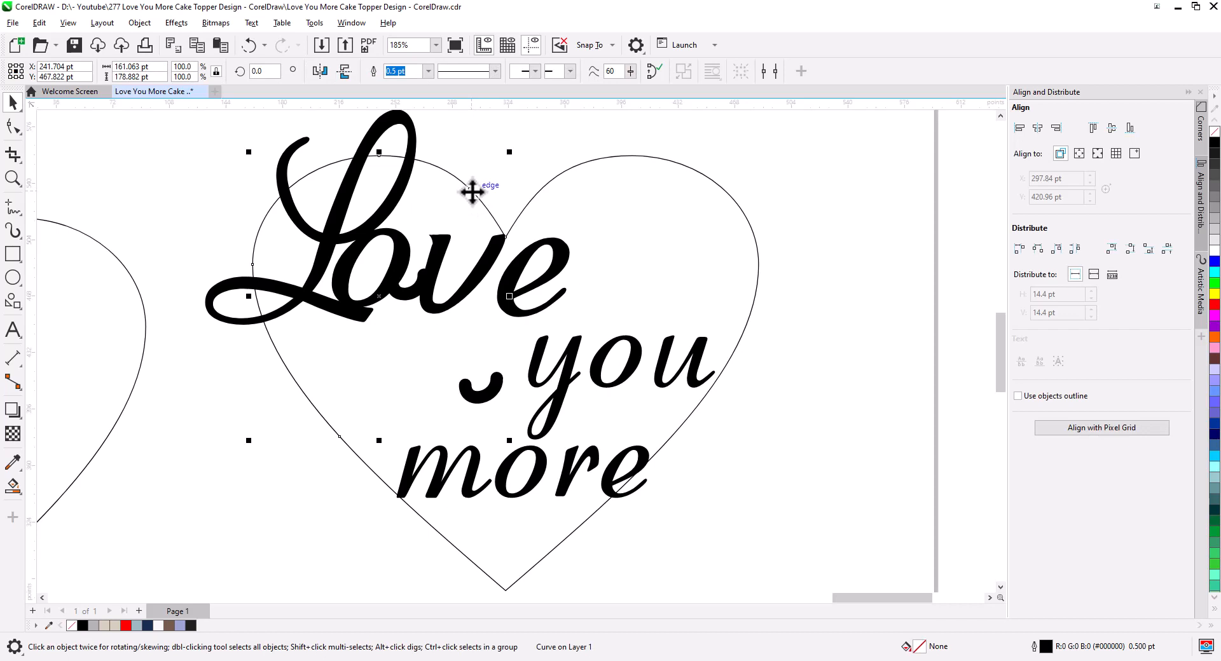
key(Delete)
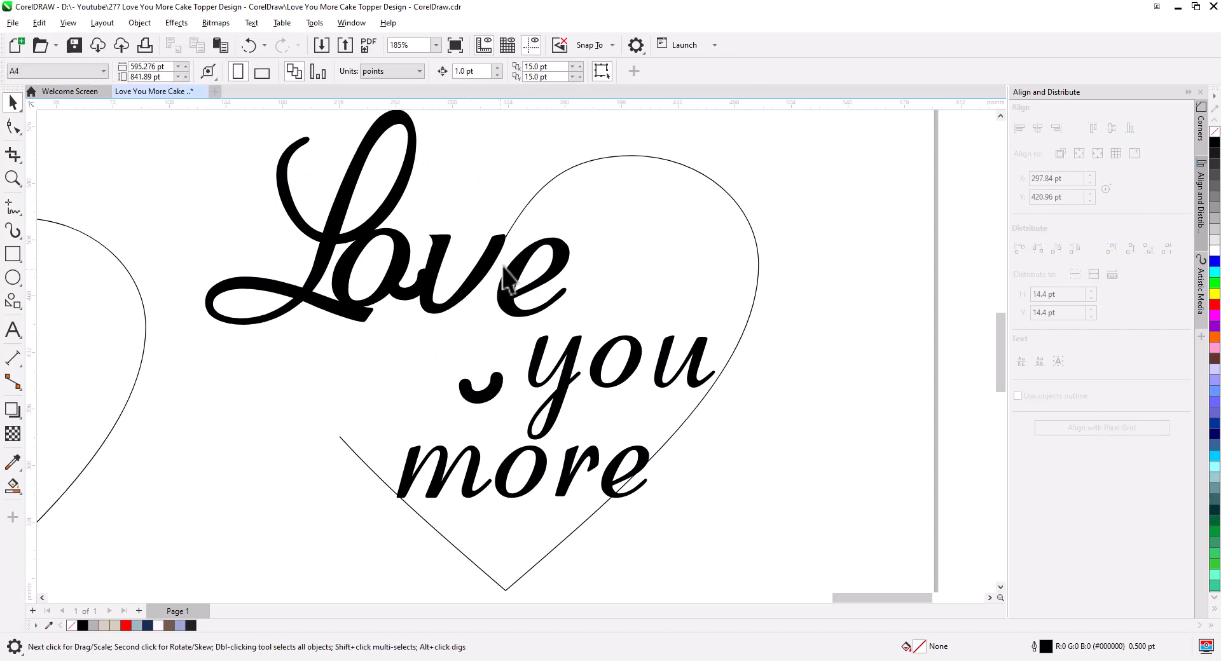
Add a node on the heart curve just above the v and bend its open end down into the e.
click(518, 221)
click(14, 125)
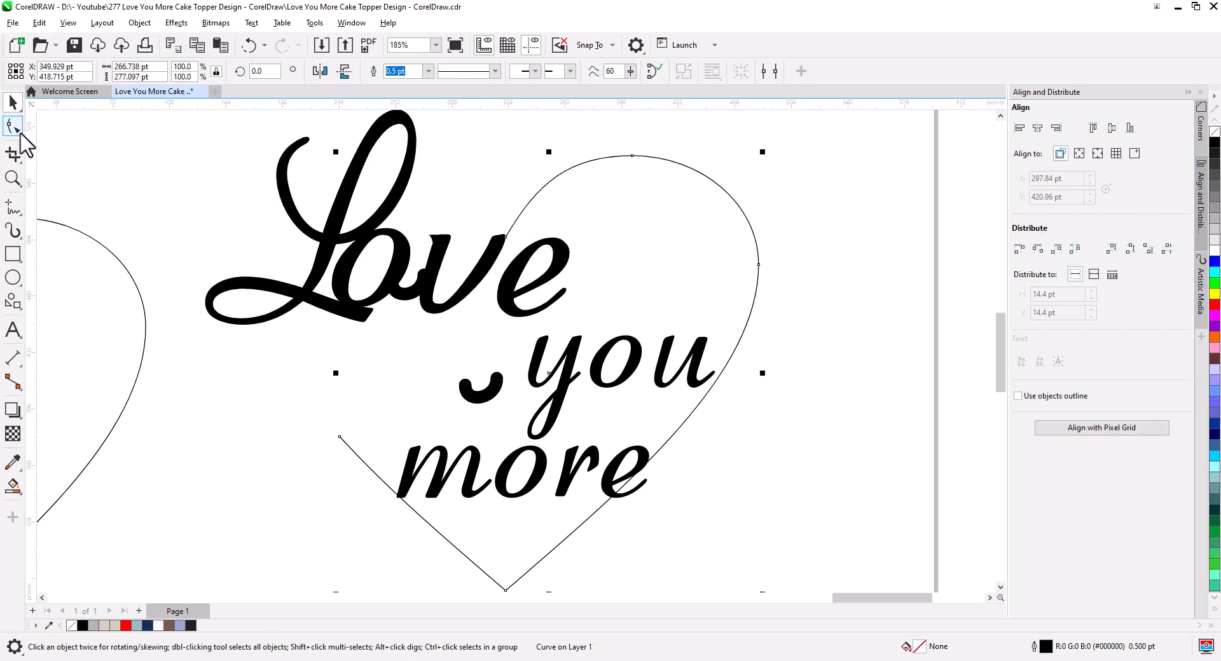
scroll(496, 248, up, 1)
scroll(515, 241, up, 3)
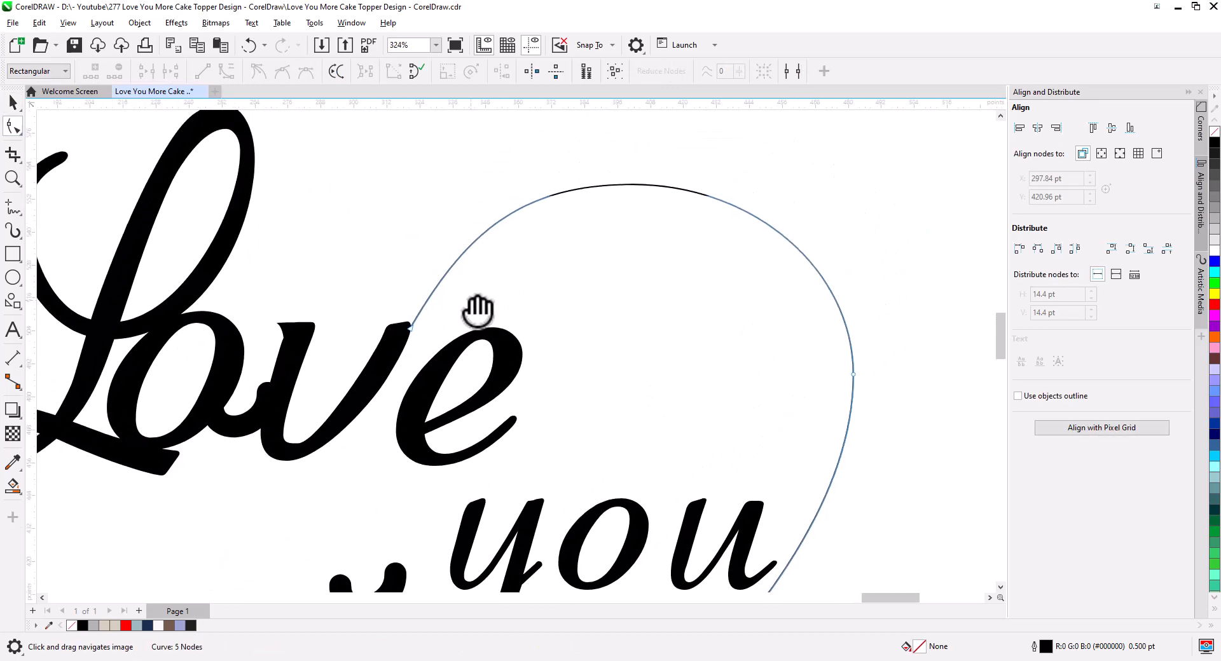
double_click(441, 282)
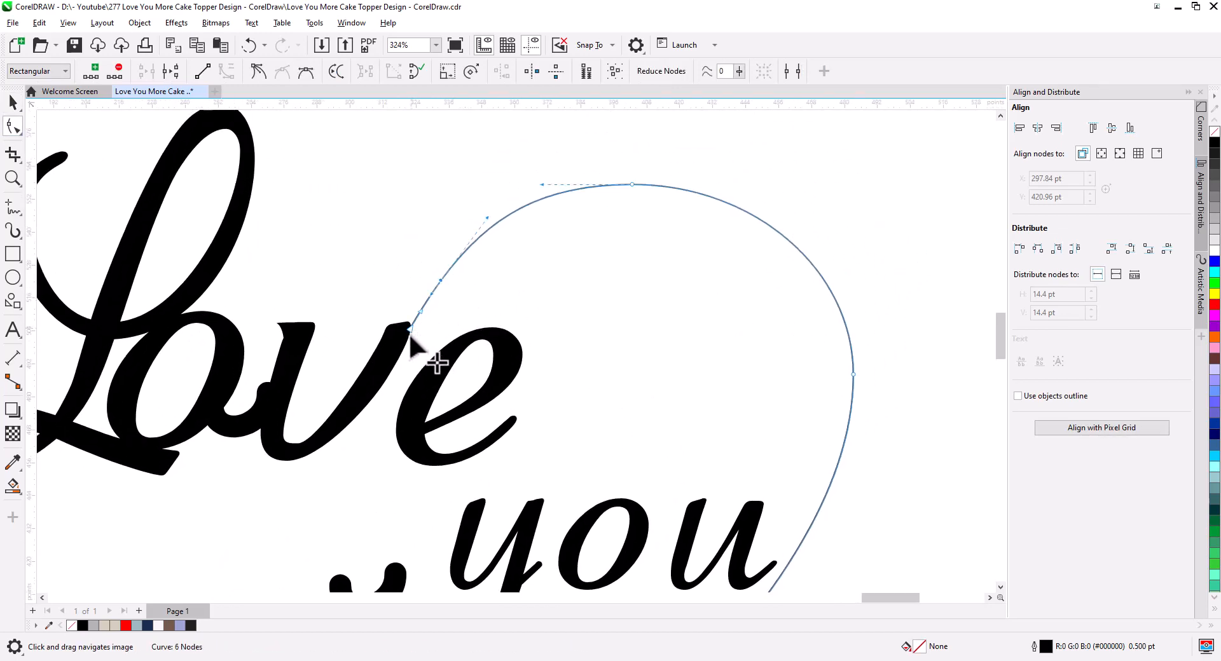
drag(410, 331, 386, 367)
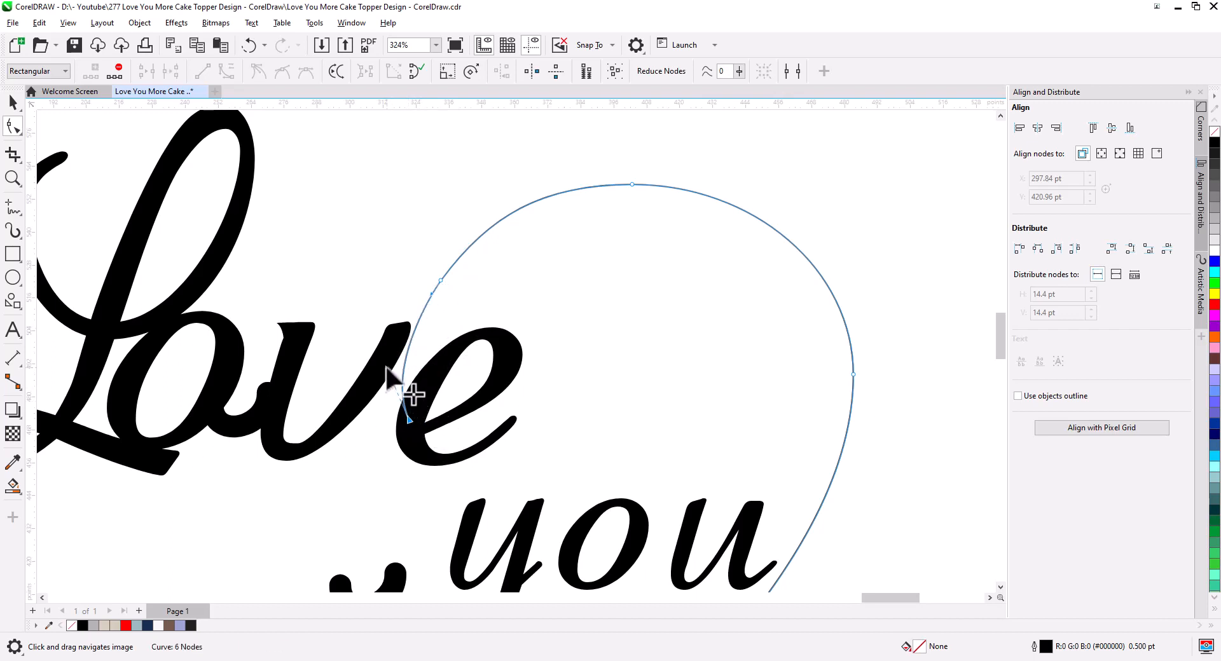
Set the heart curve's outline width to 8.0 pt.
click(13, 104)
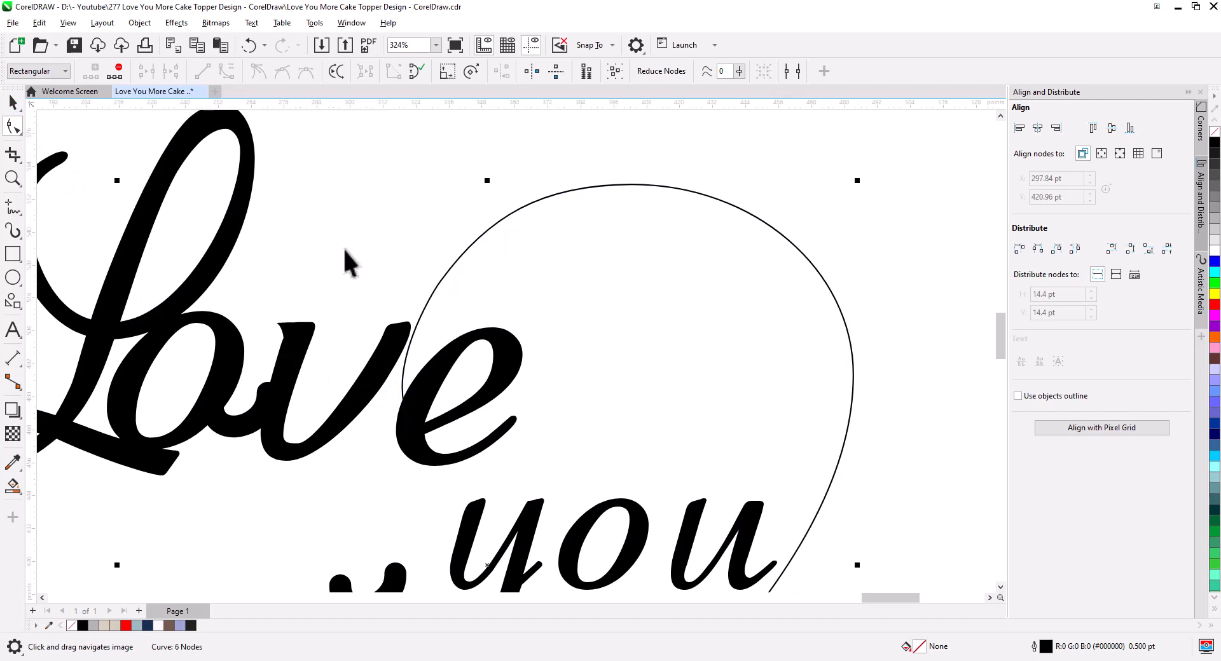
key(space)
click(426, 70)
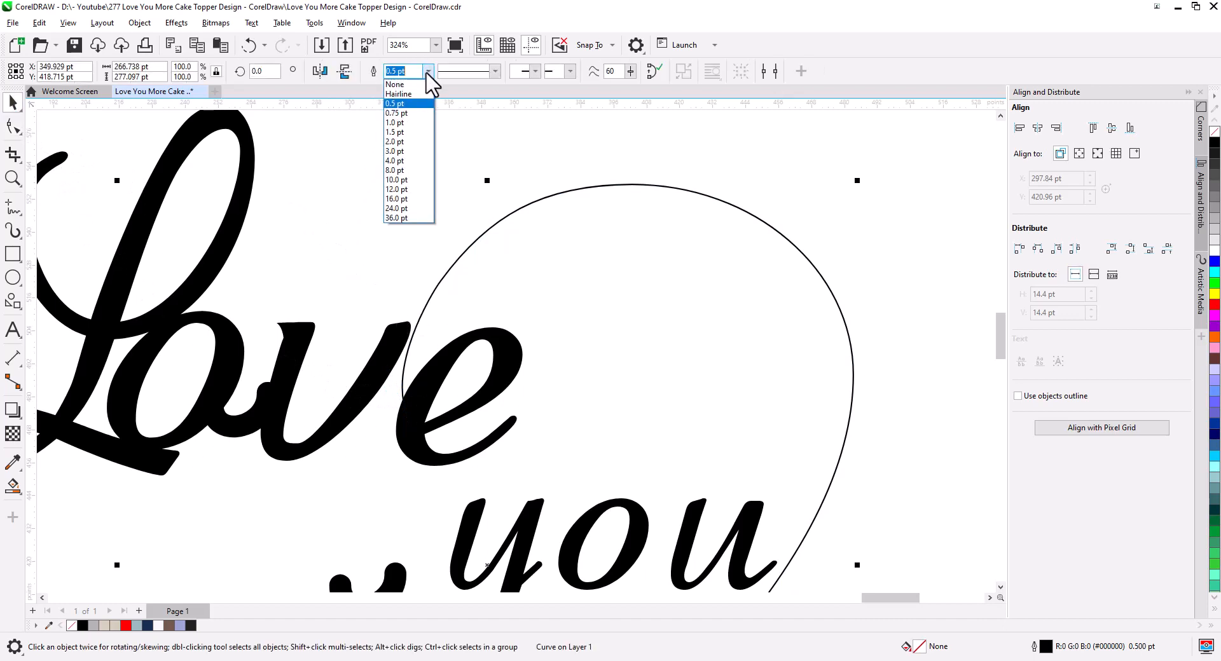
click(410, 170)
click(387, 228)
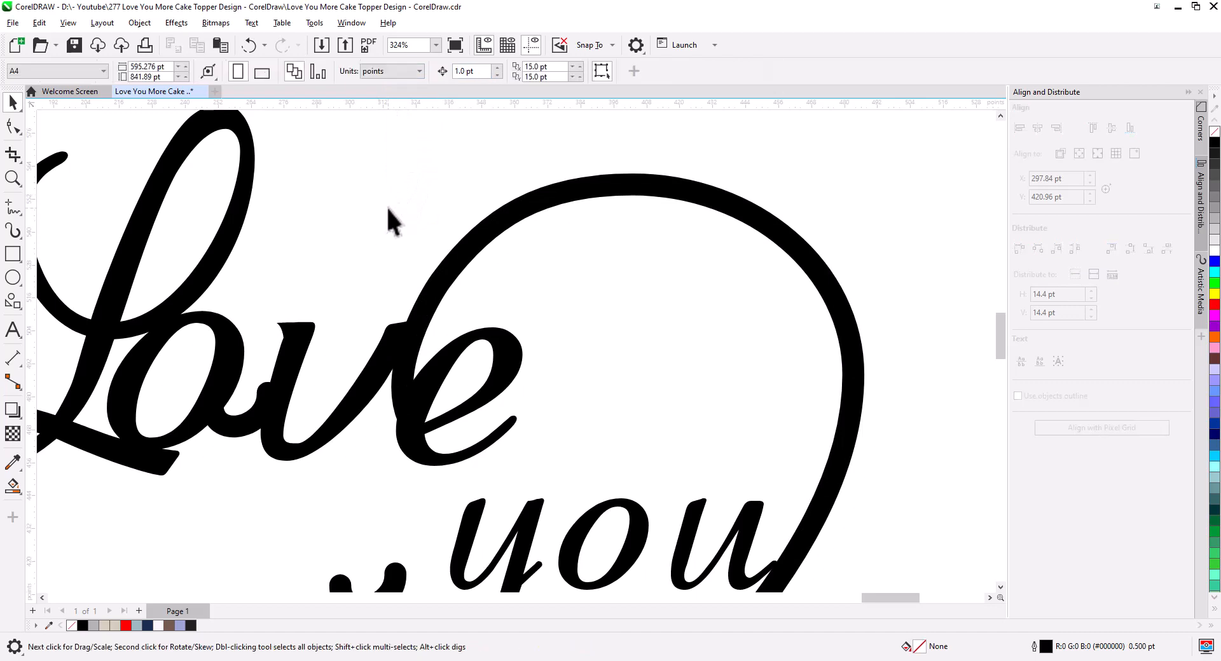
Convert the heart curve's outline to an object.
scroll(407, 220, down, 4)
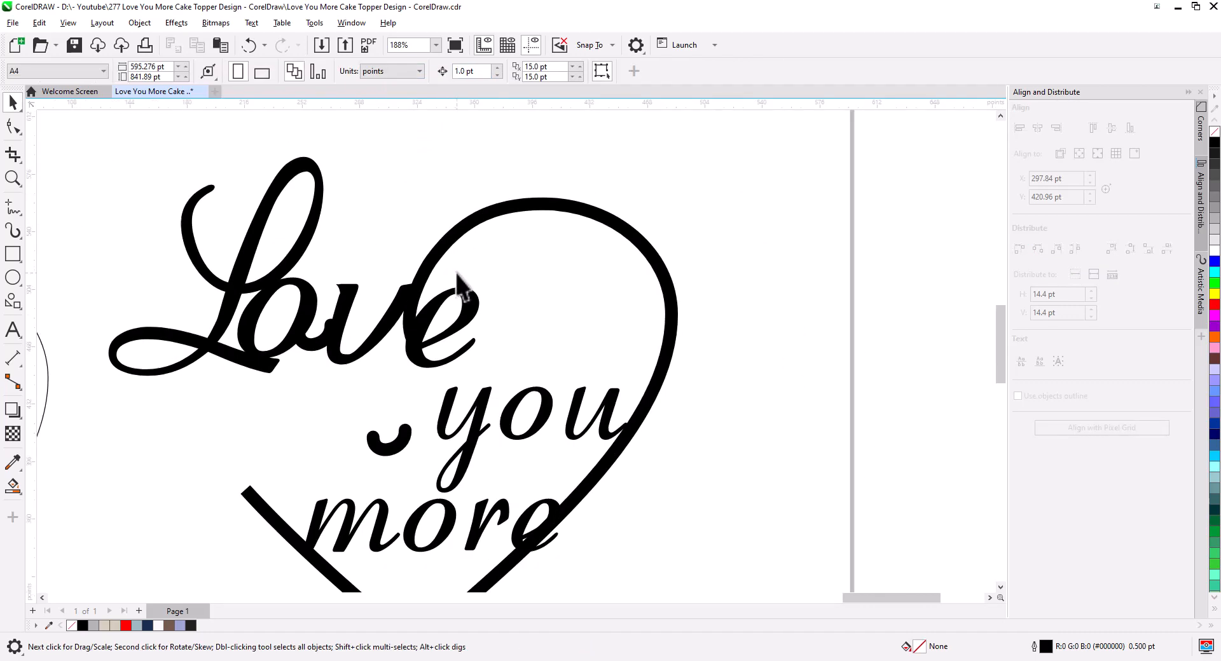
click(407, 276)
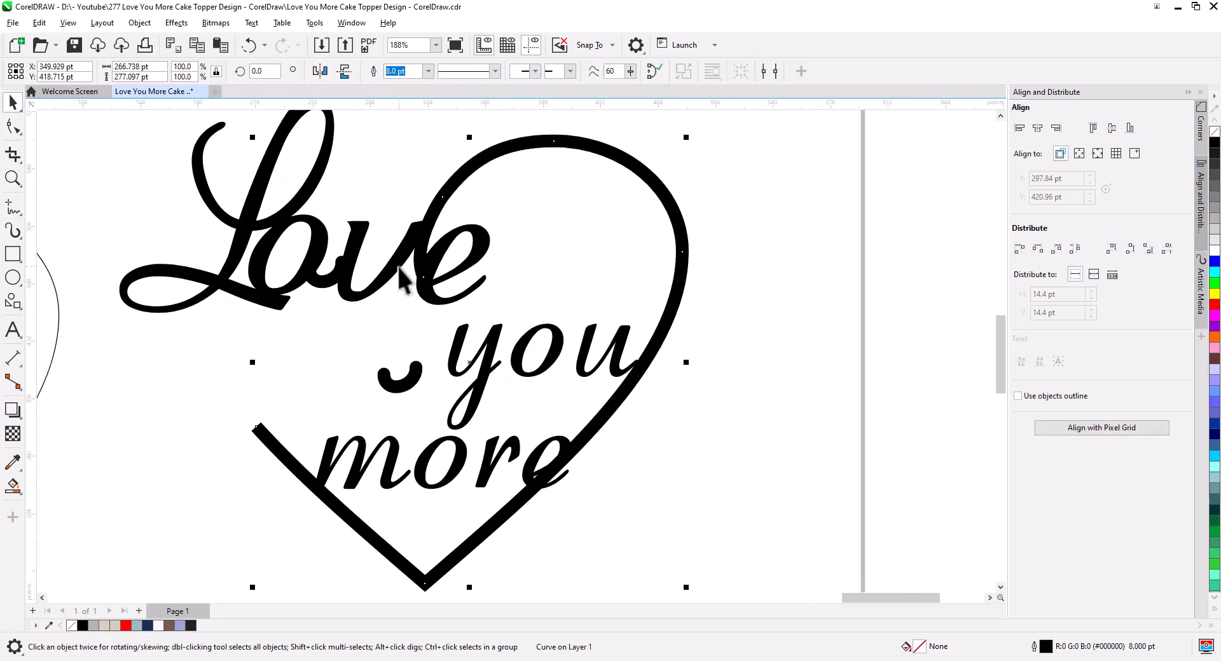
click(137, 25)
click(255, 488)
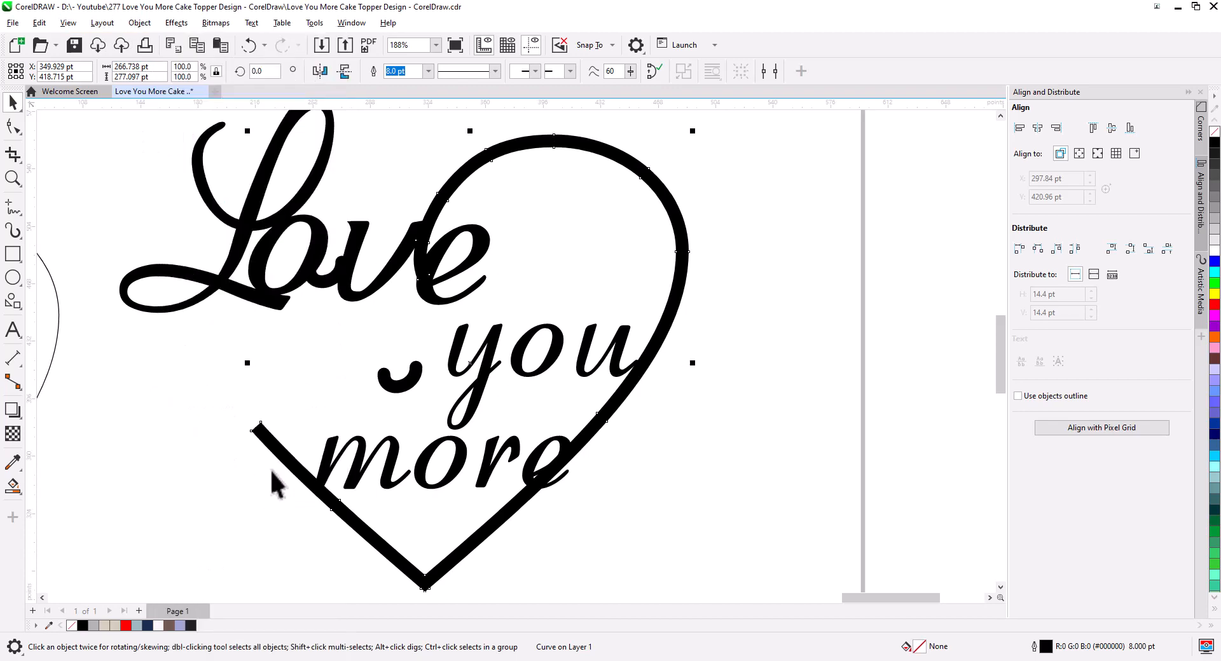
Reshape the nodes at the heart stroke's upper end so that it curves into the body of the e.
scroll(414, 305, up, 2)
click(13, 127)
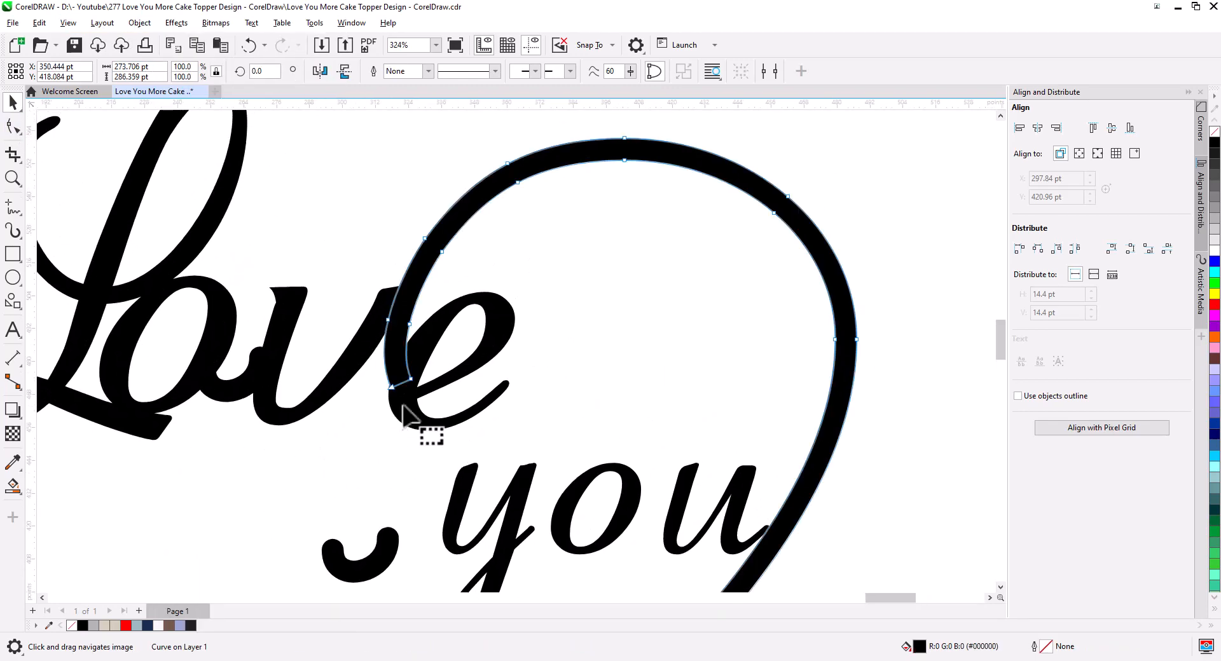
scroll(421, 394, up, 1)
drag(418, 360, 372, 398)
key(ctrl+z)
click(425, 394)
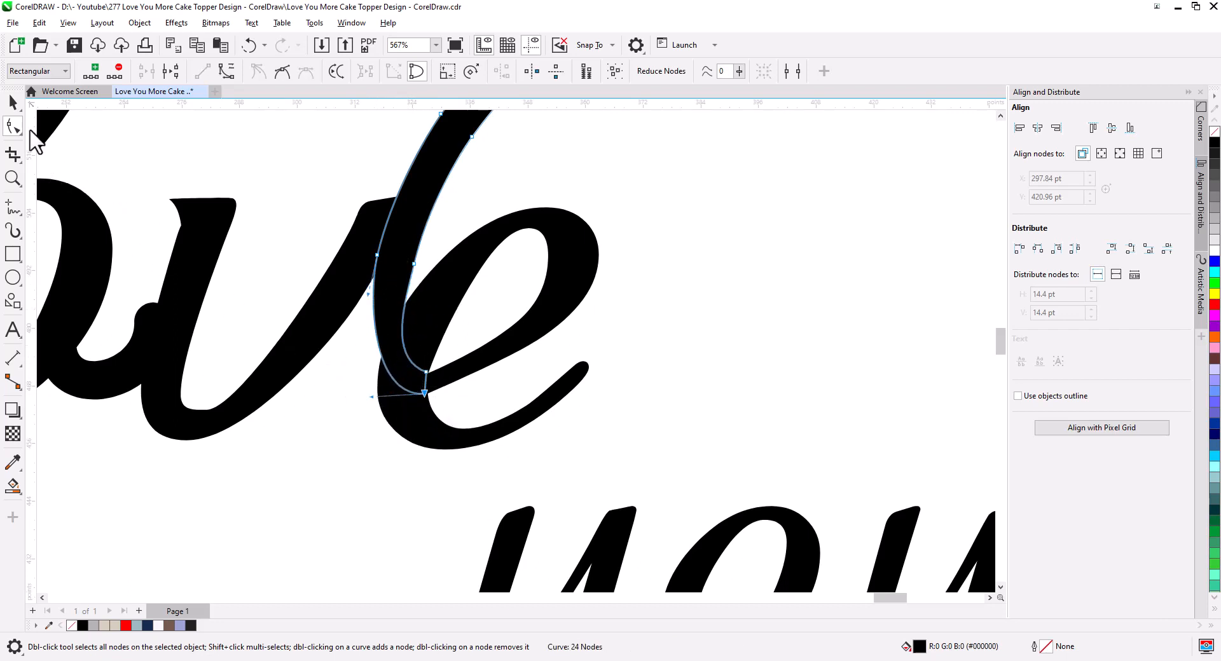
Weld the heart stroke, the e and the rest of the Love lettering into one curve.
key(space)
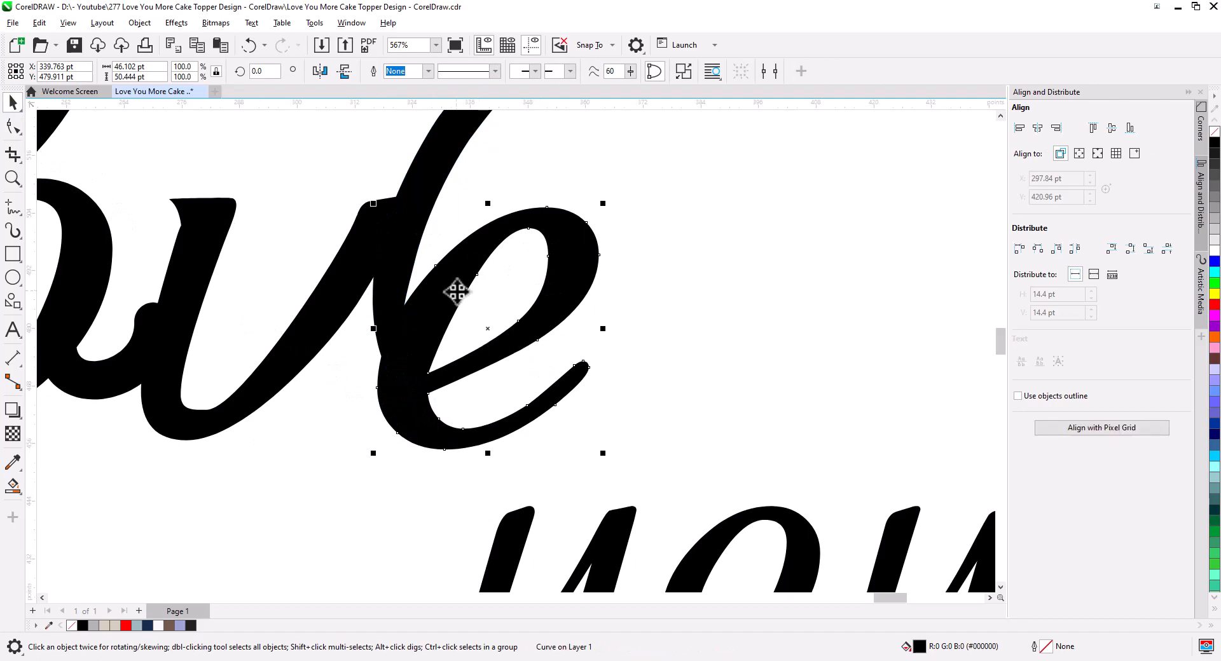
shift+click(351, 275)
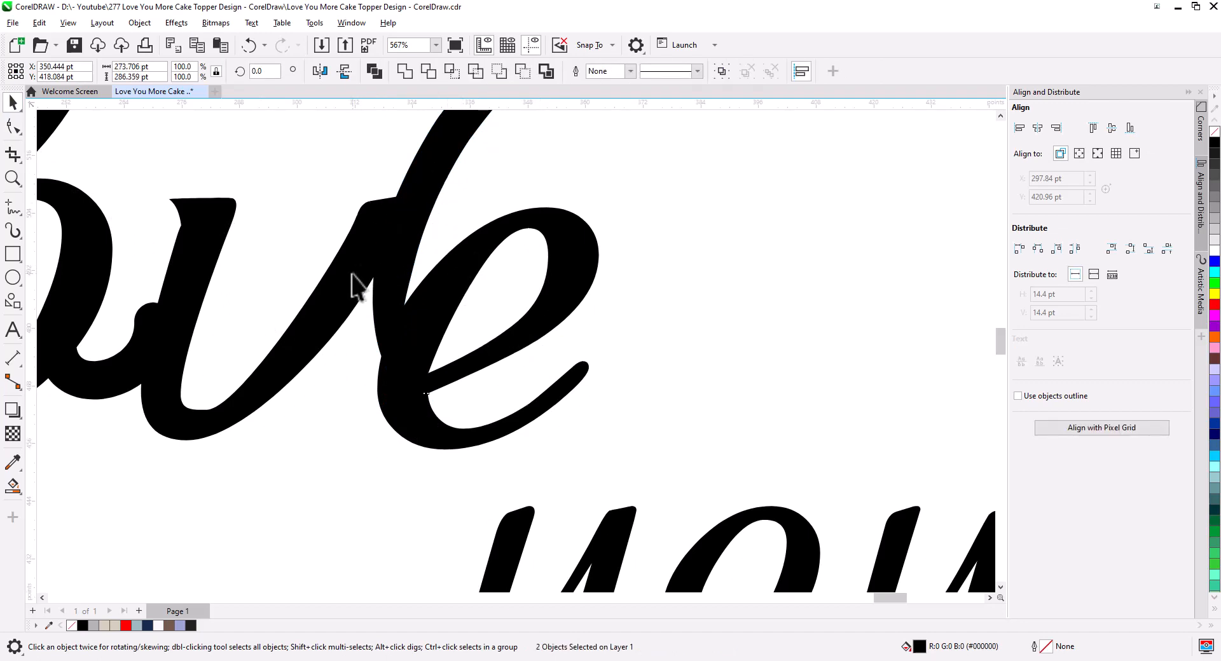
key(ctrl+l)
Thicken the heart's right lobe by moving its inner-edge nodes inward and deleting the extra node at its upper right.
scroll(356, 299, down, 3)
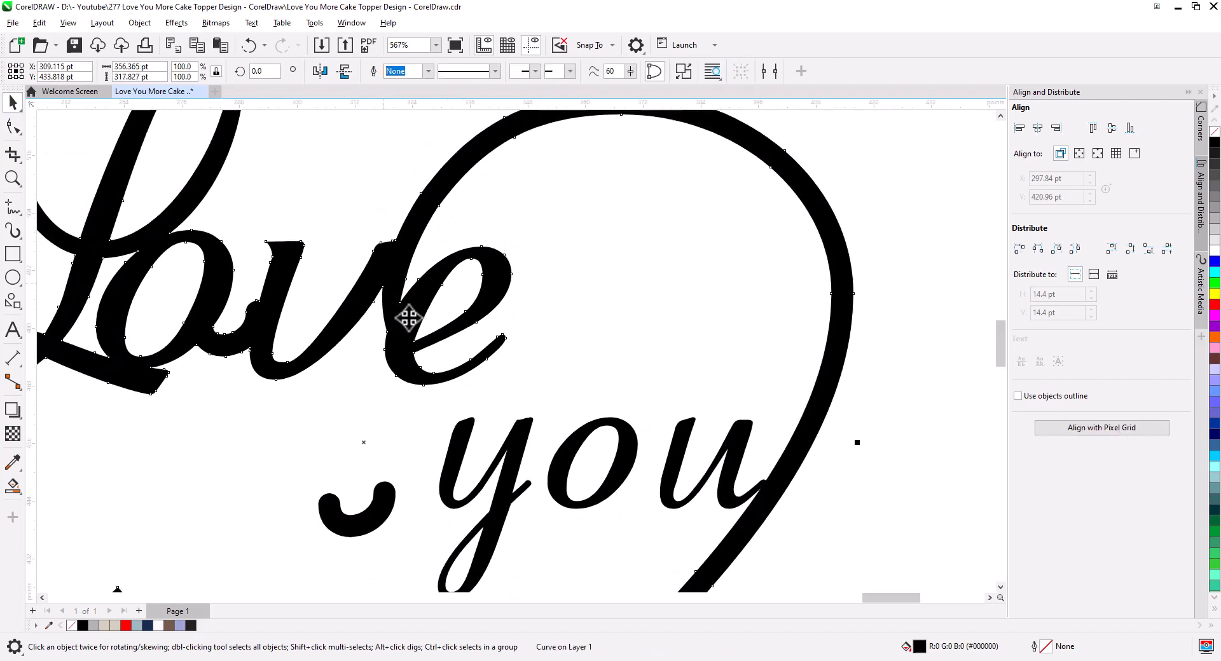
scroll(425, 366, down, 1)
click(629, 311)
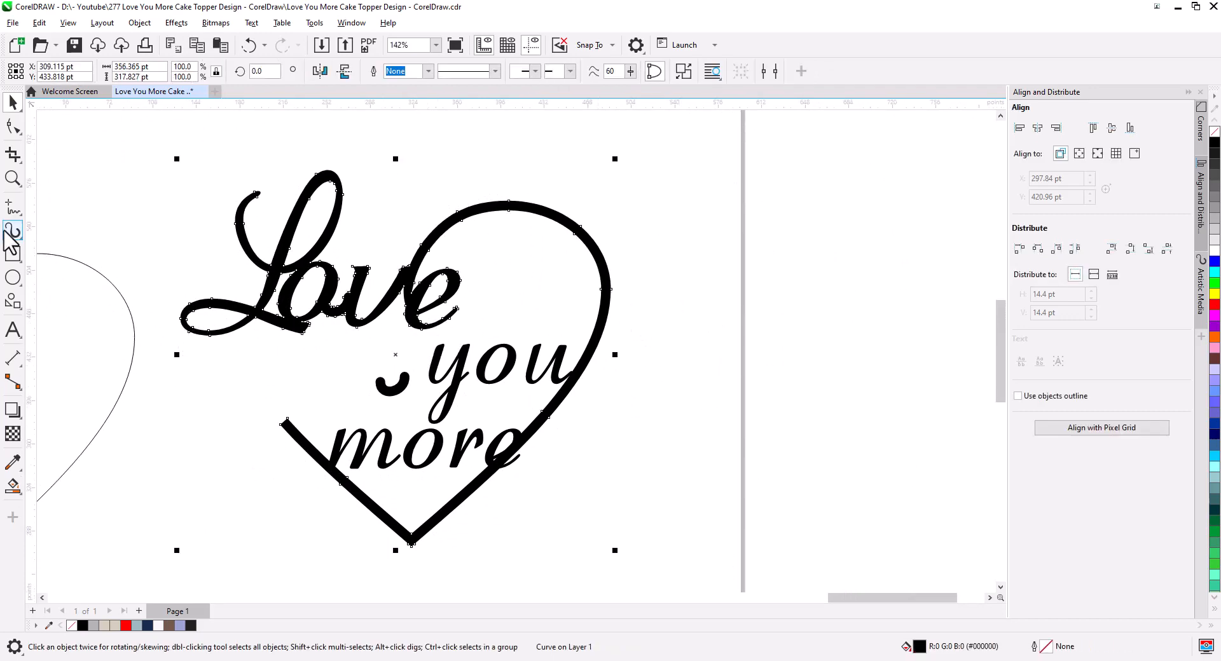
click(11, 131)
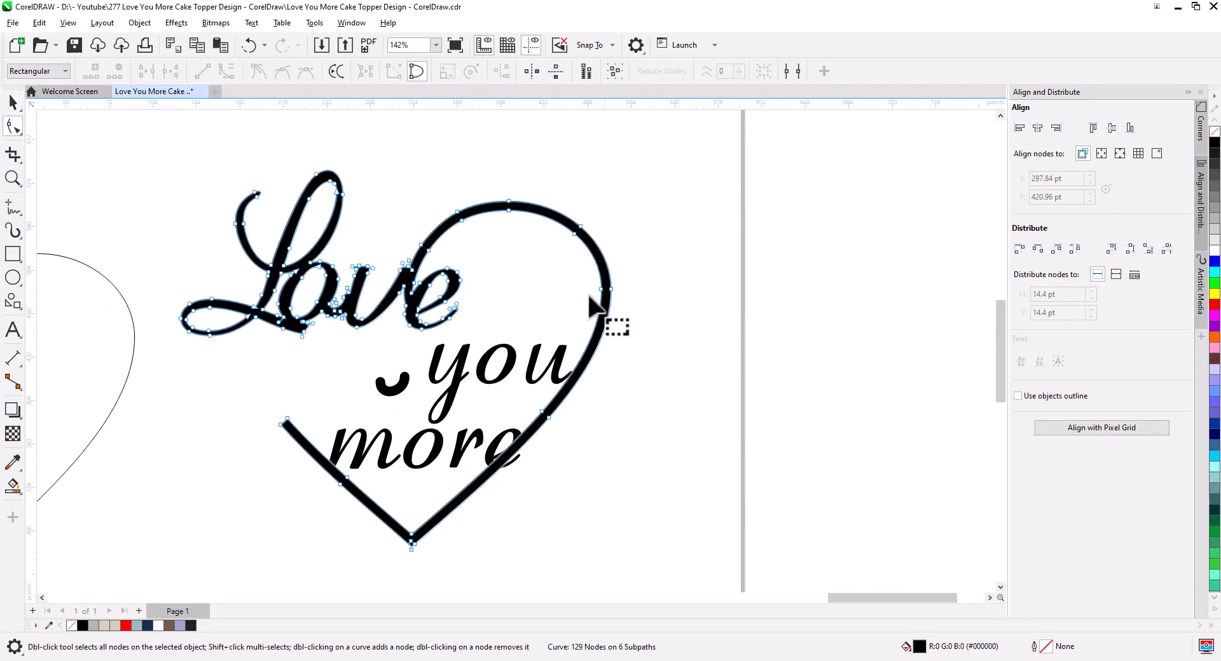
drag(601, 300, 603, 301)
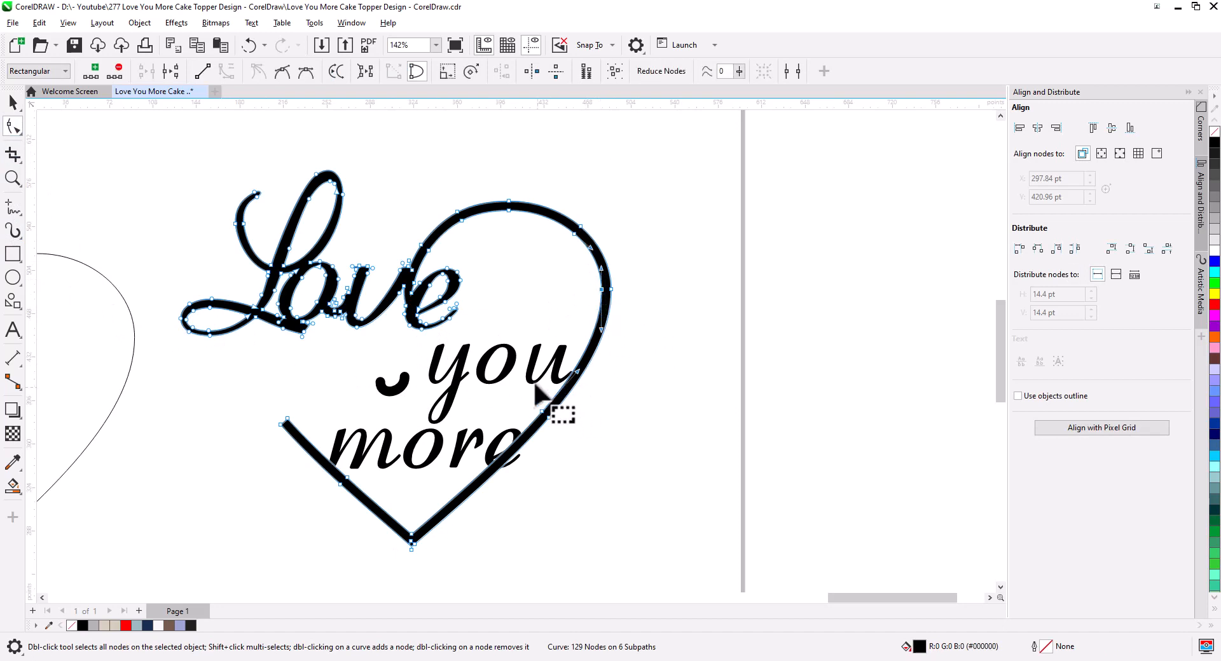
drag(587, 246, 589, 248)
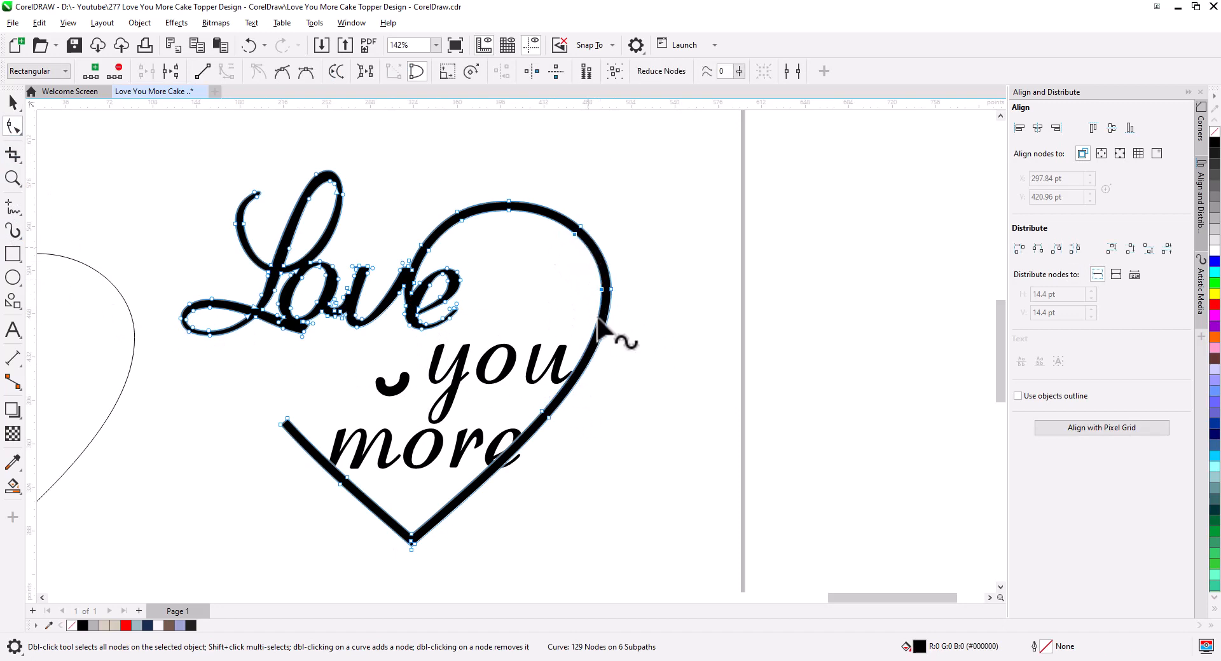
drag(600, 293, 592, 297)
click(568, 242)
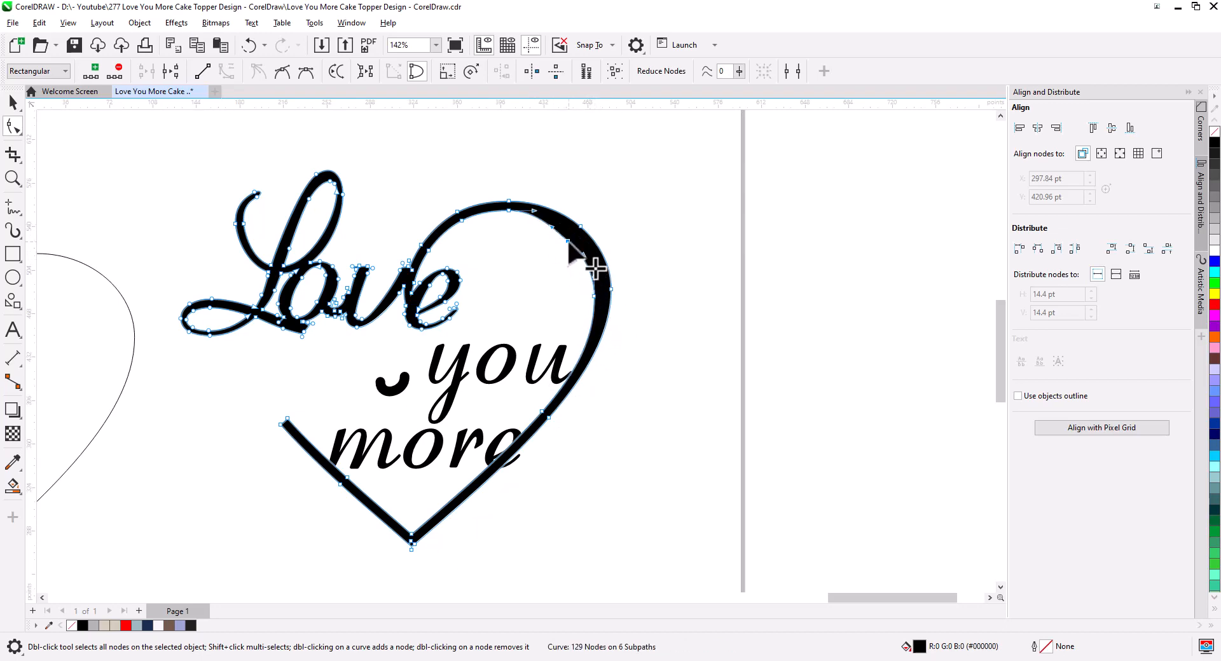
key(Delete)
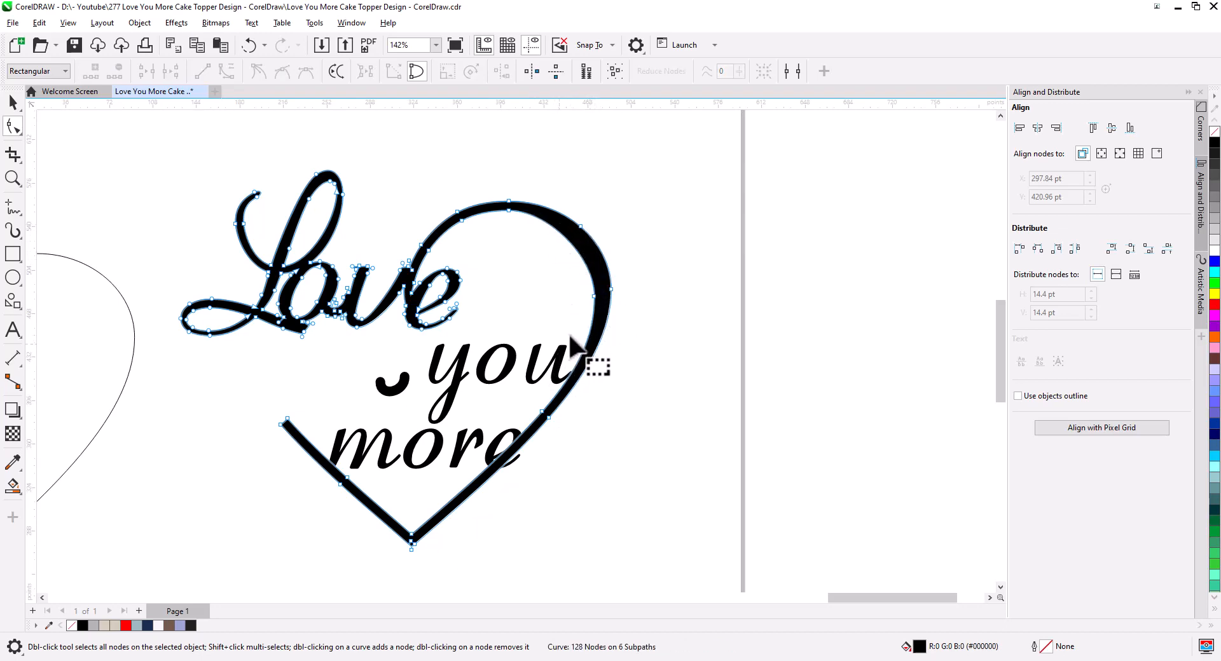
scroll(547, 439, up, 1)
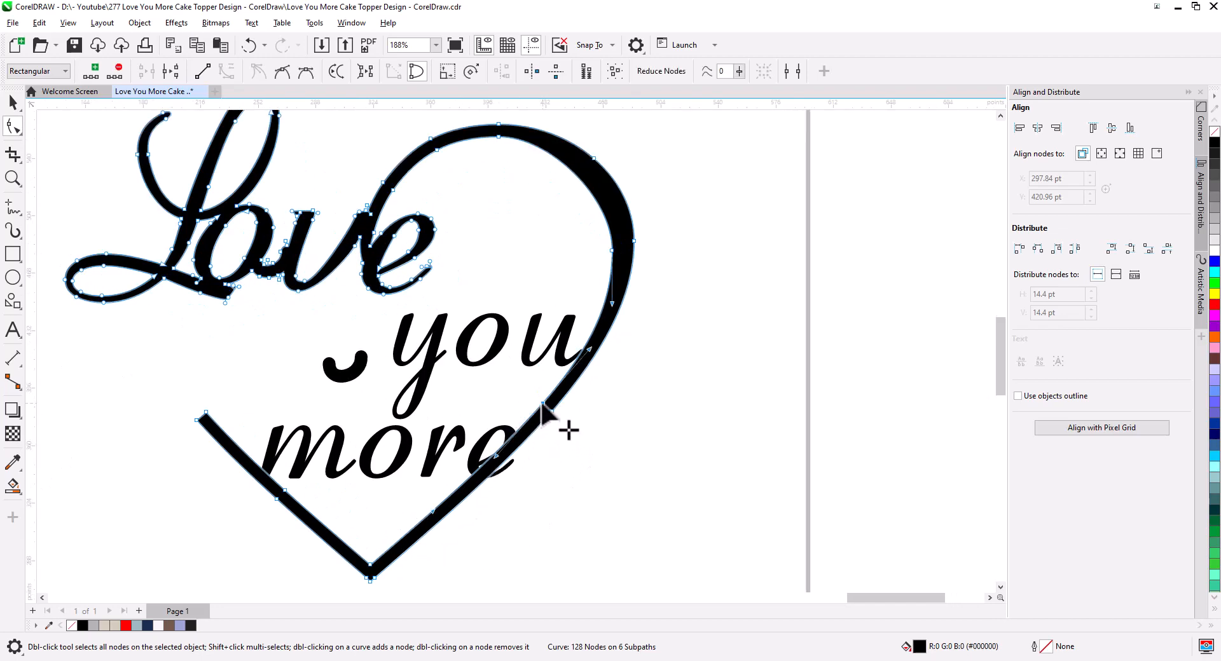
Thicken the heart's lower arms by moving the inner-edge nodes of the stroke inward and upward.
drag(541, 402, 533, 403)
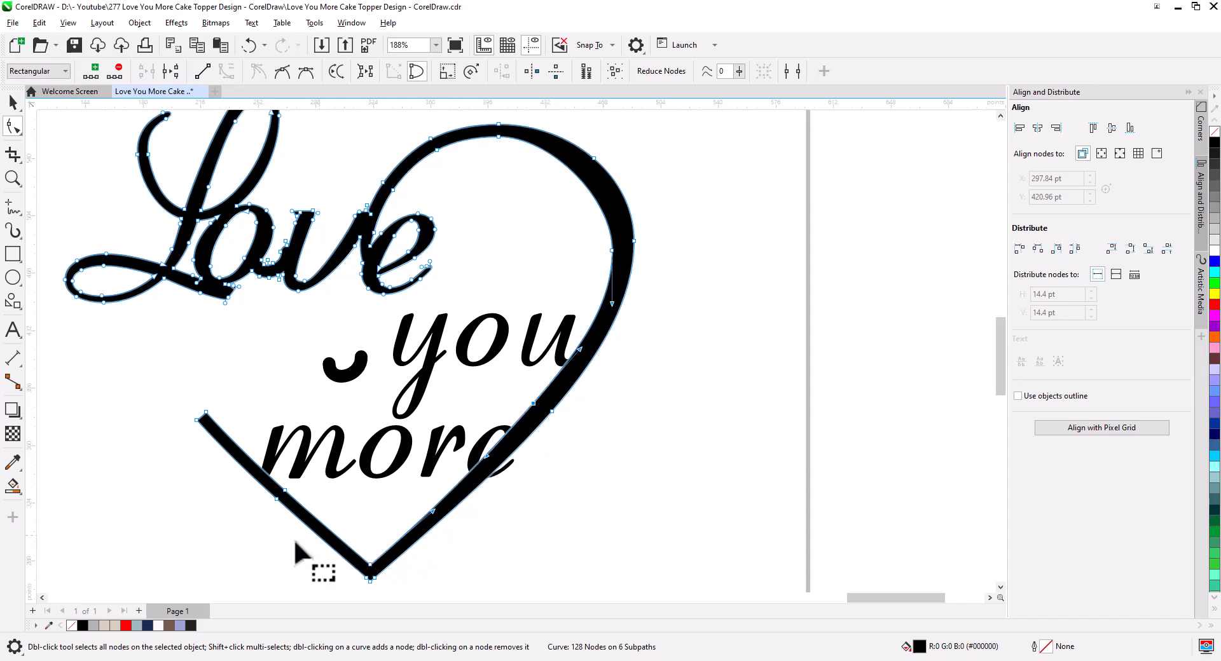
drag(292, 553, 307, 507)
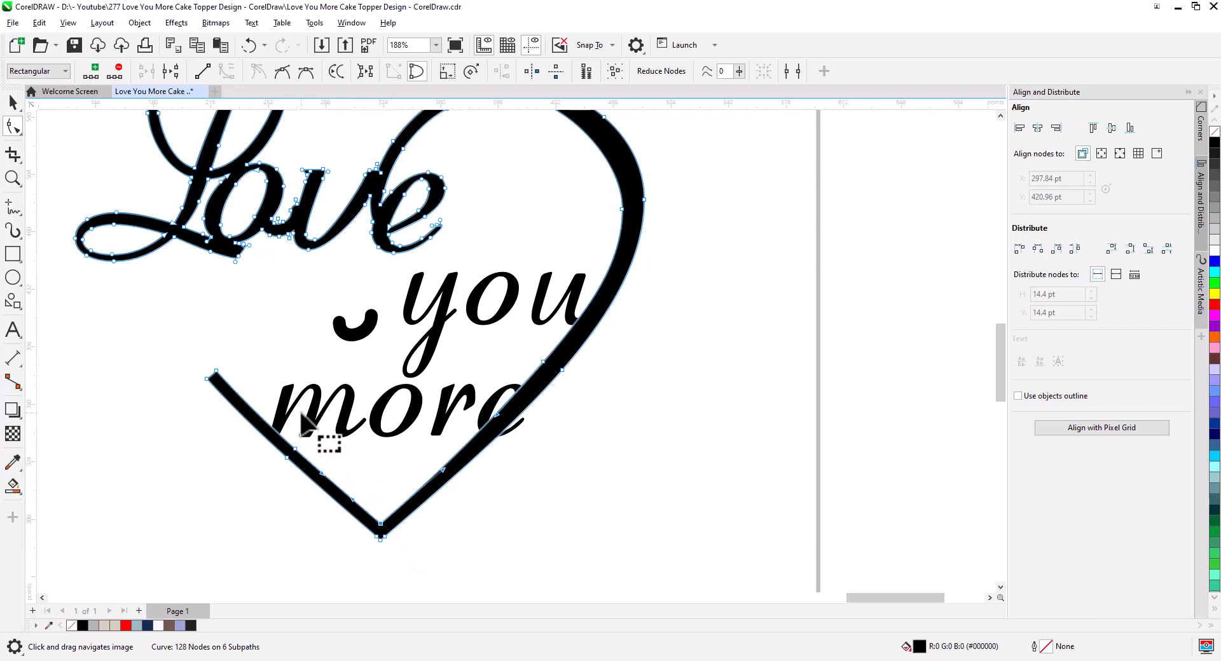
click(214, 376)
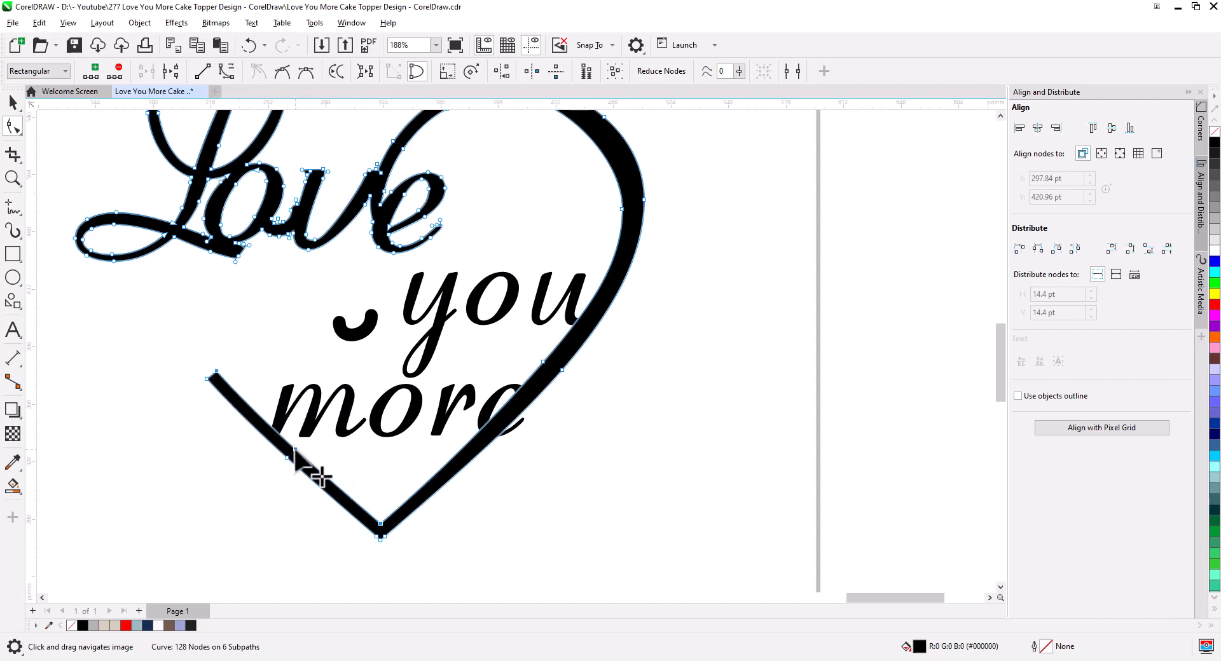
drag(296, 449, 295, 440)
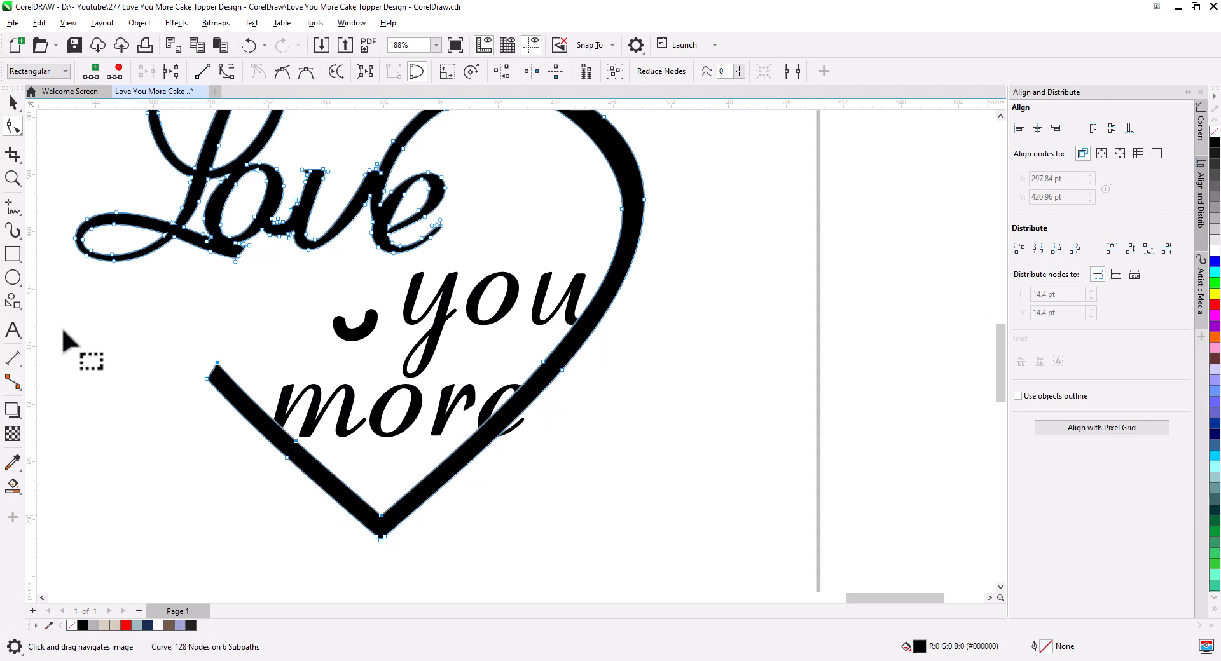
key(space)
click(665, 425)
Move the small connector arc out of the lettering to the empty area beside the heart's right edge.
scroll(597, 448, down, 2)
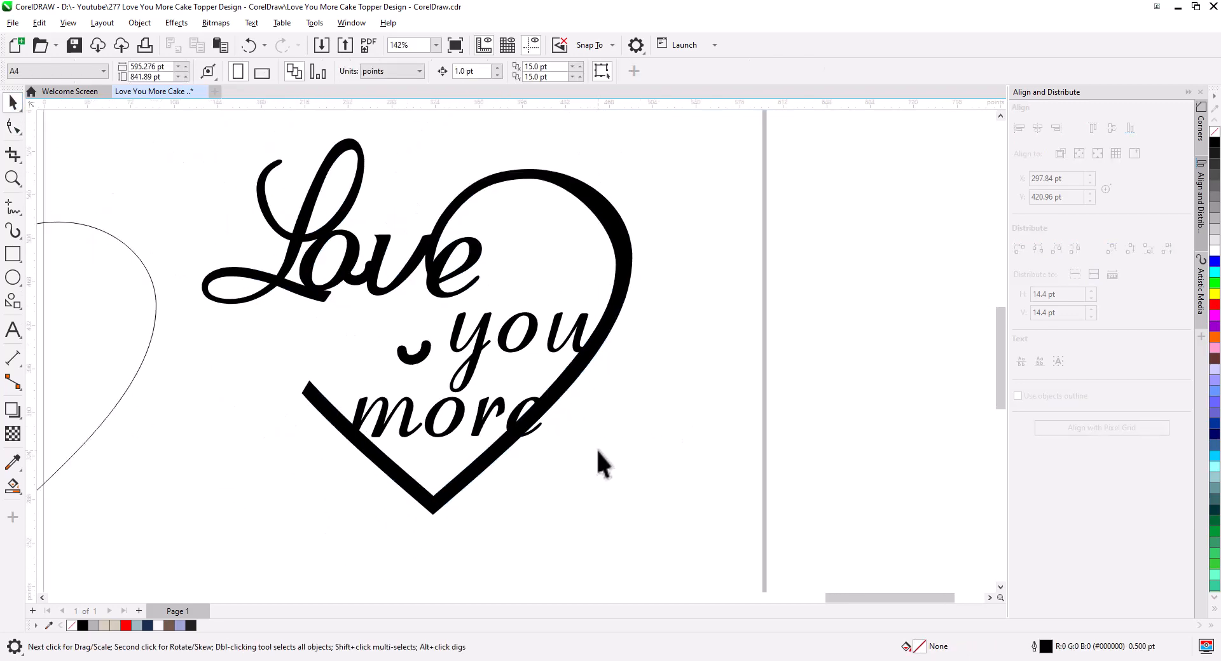
drag(598, 450, 647, 511)
drag(469, 418, 702, 459)
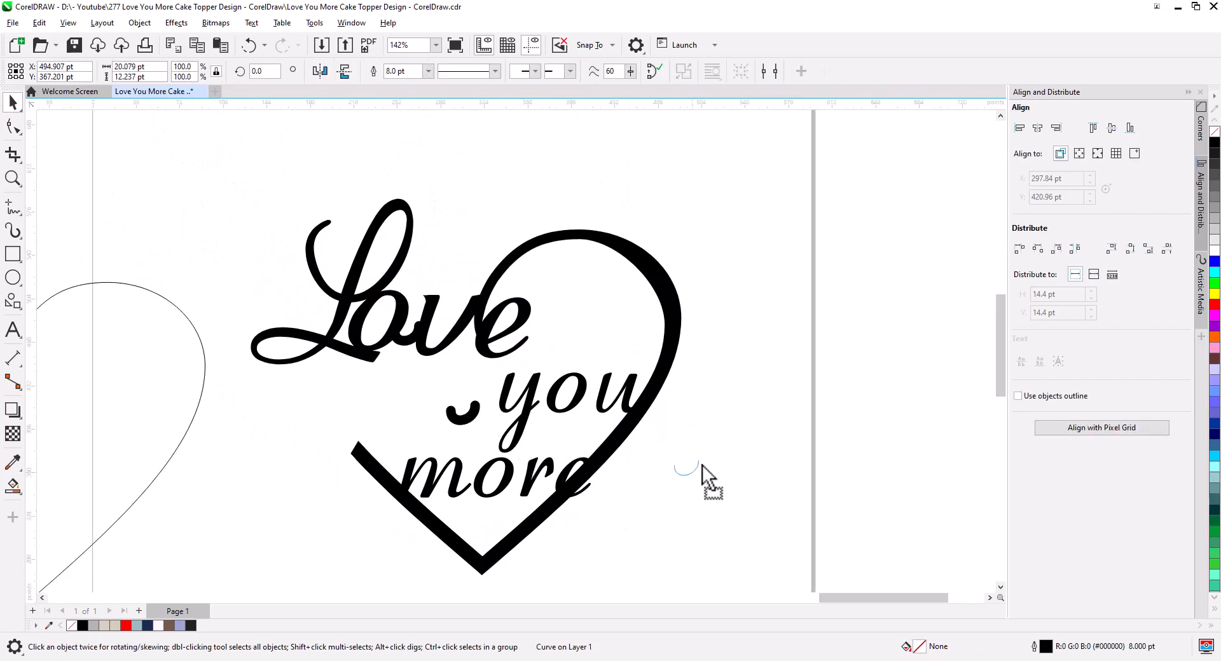
Move the word "you" closer beneath "Love" and enlarge it proportionally to about 171 pt.
drag(723, 358, 446, 453)
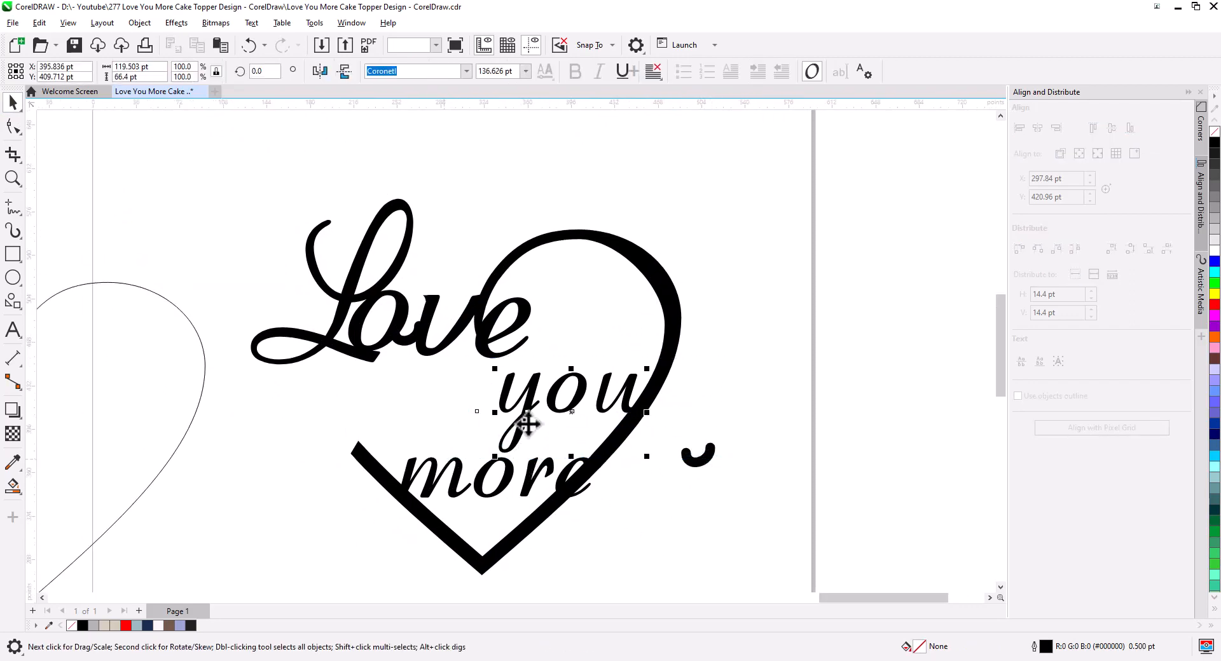
drag(526, 420, 488, 406)
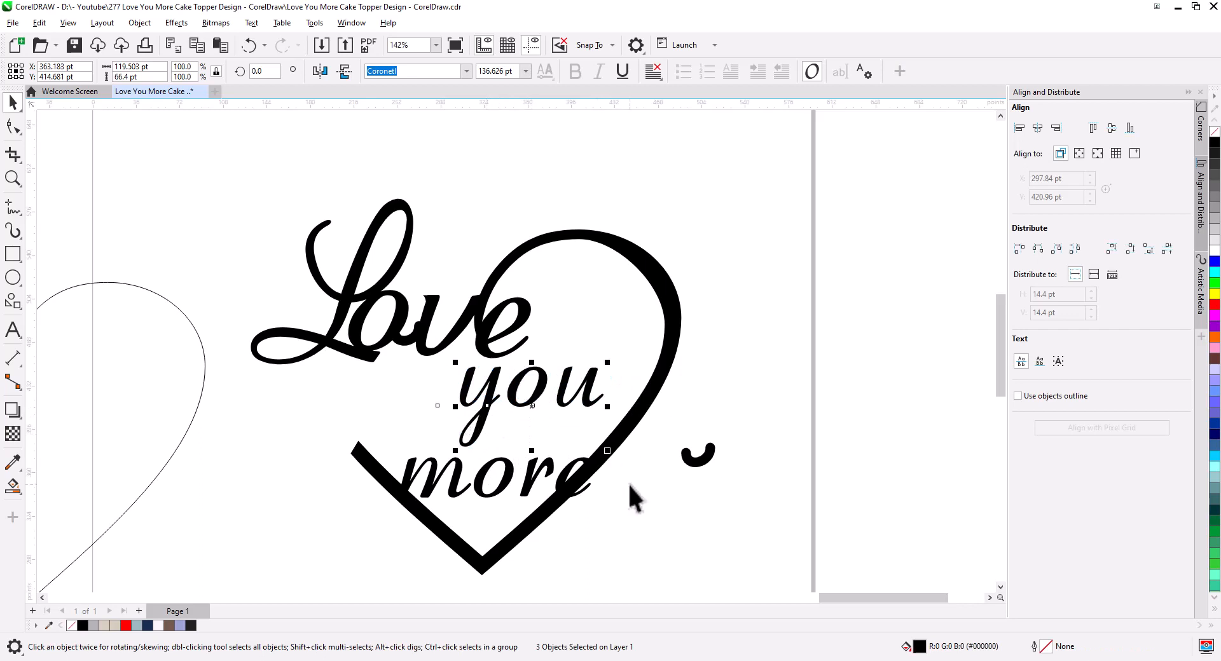
drag(608, 452, 646, 475)
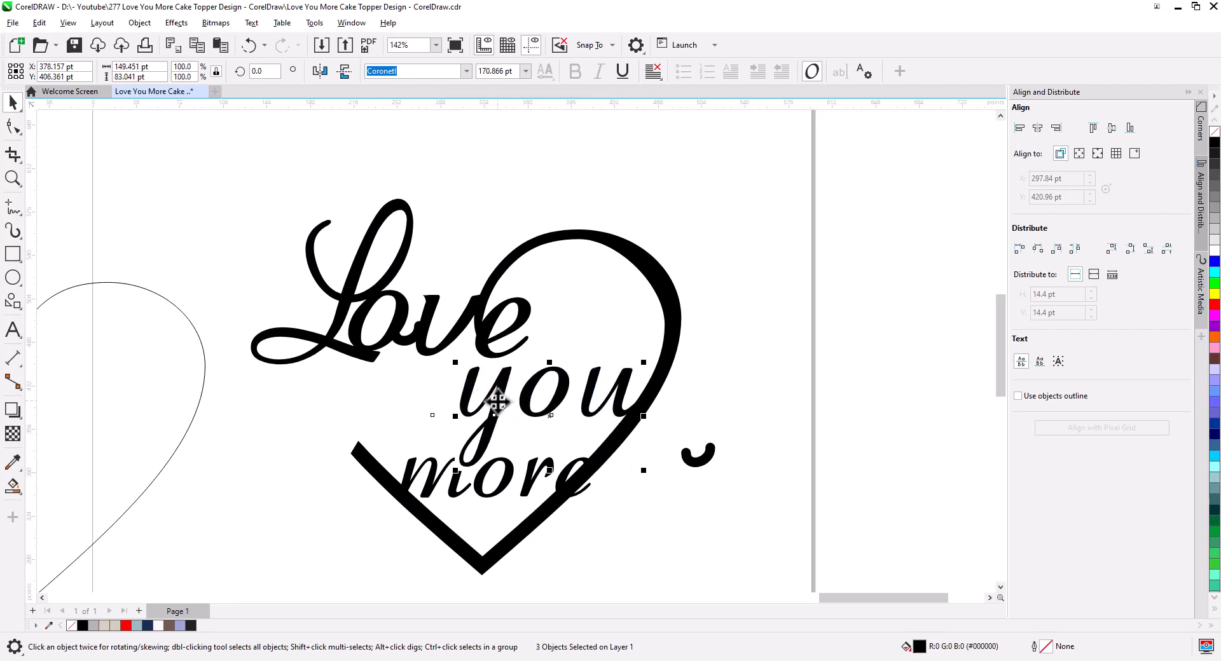
drag(498, 403, 501, 399)
key(Escape)
Lower the heart's bottom tip and smooth its right side by deleting the extra lower nodes and adjusting the curve handles.
scroll(604, 544, down, 1)
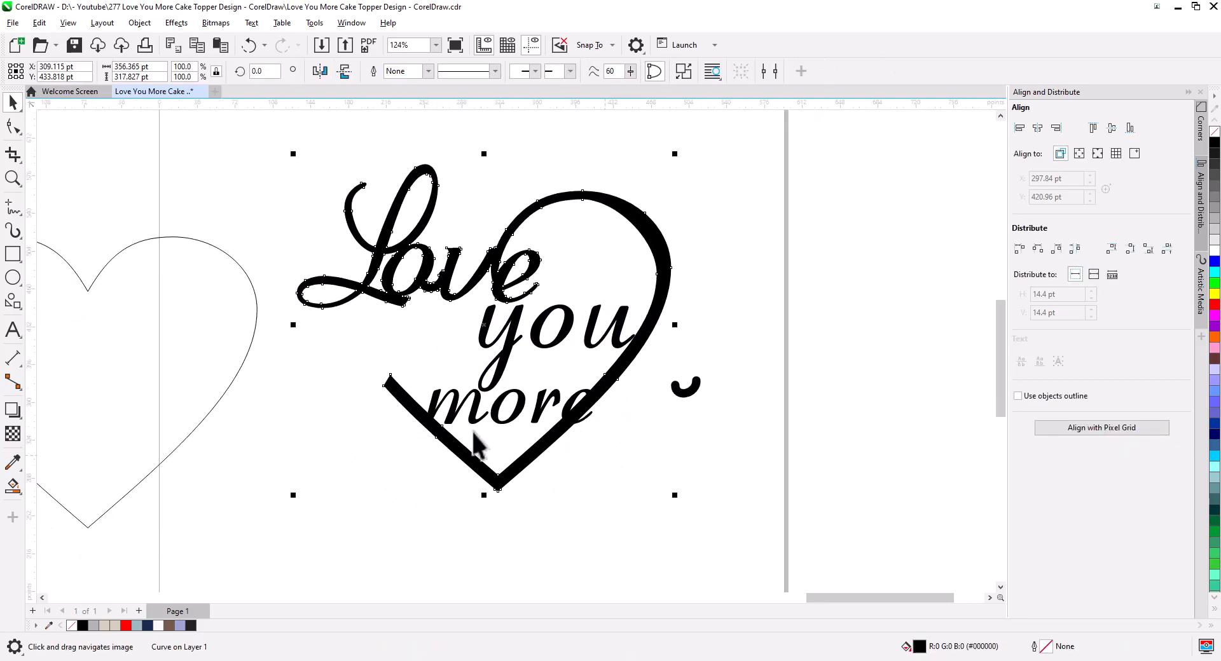
key(F10)
drag(497, 504, 456, 417)
drag(568, 346, 622, 452)
key(Delete)
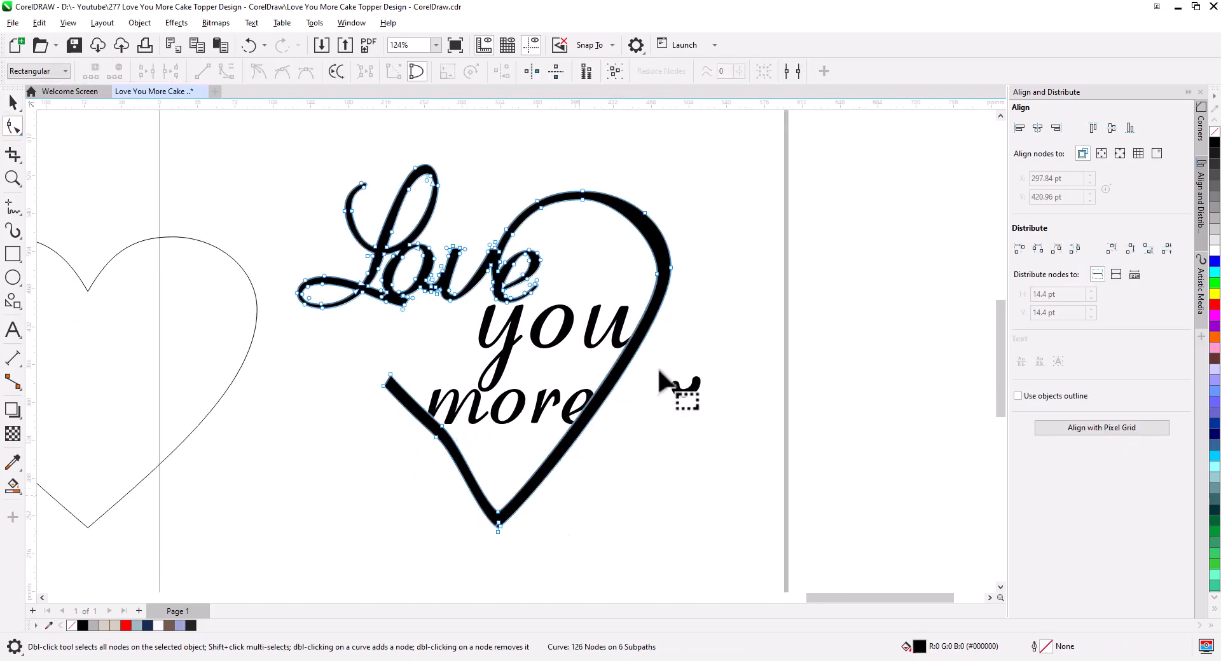
click(671, 268)
drag(672, 320, 663, 360)
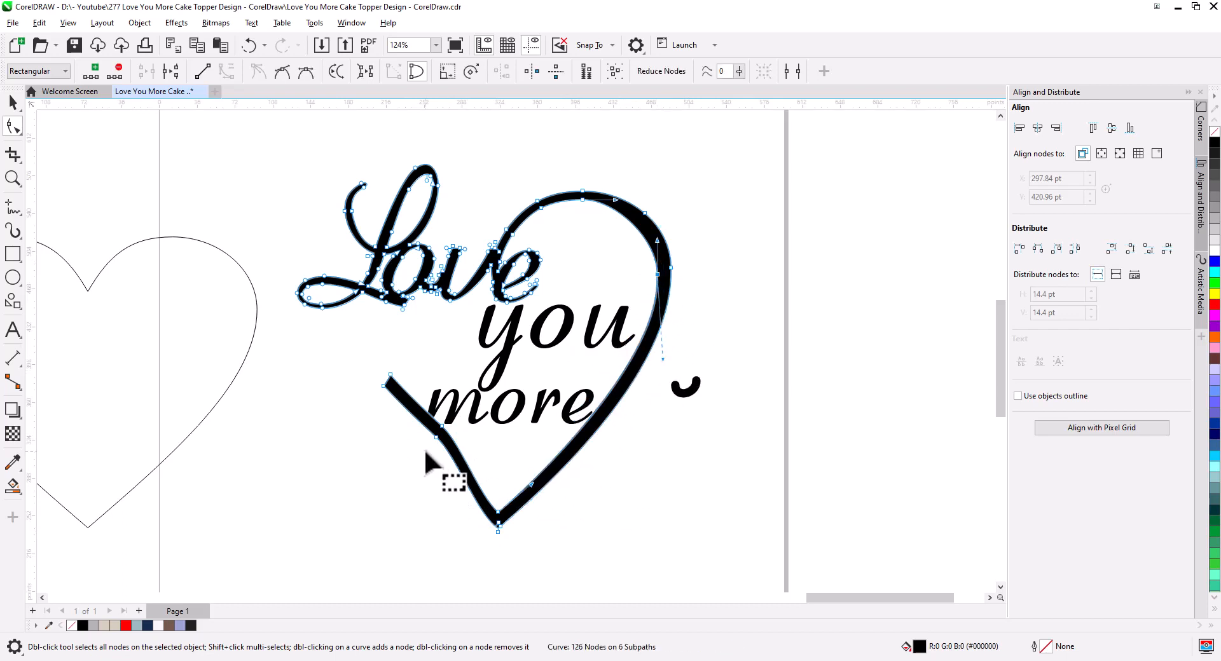
Reshape the heart's left arm into a smooth outward curve by moving its nodes and deleting the extra ones.
drag(437, 465, 422, 453)
mouse_move(397, 401)
mouse_down()
mouse_move(368, 374)
mouse_move(384, 414)
mouse_move(397, 406)
mouse_up()
click(390, 375)
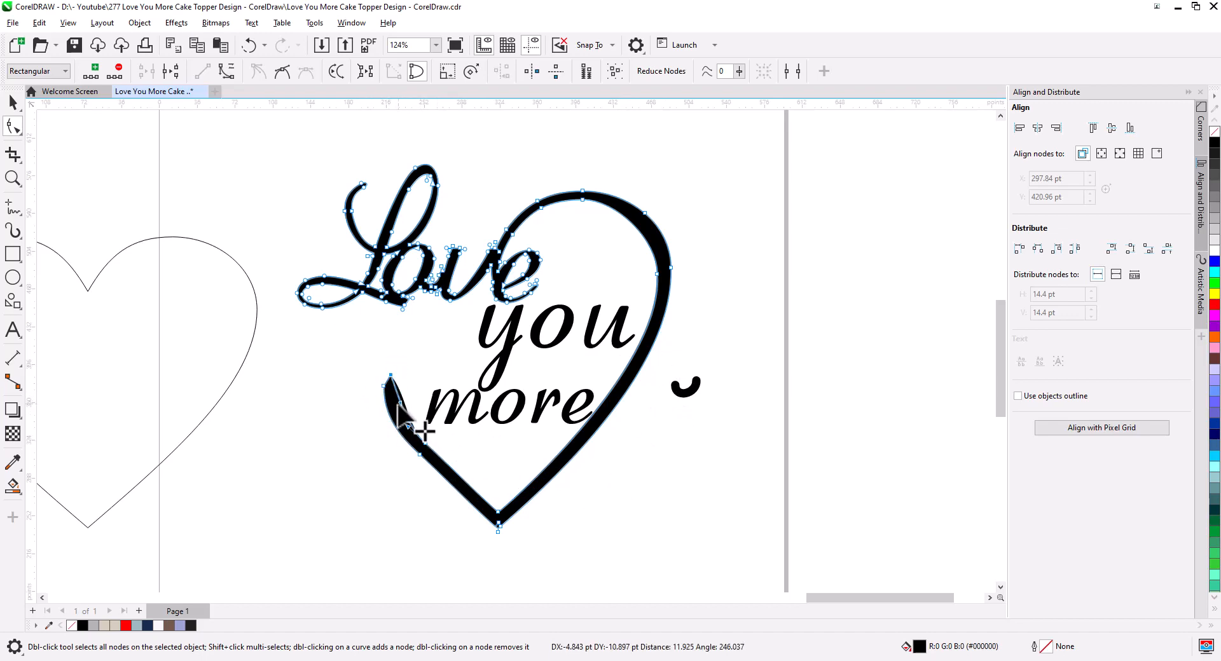
key(Delete)
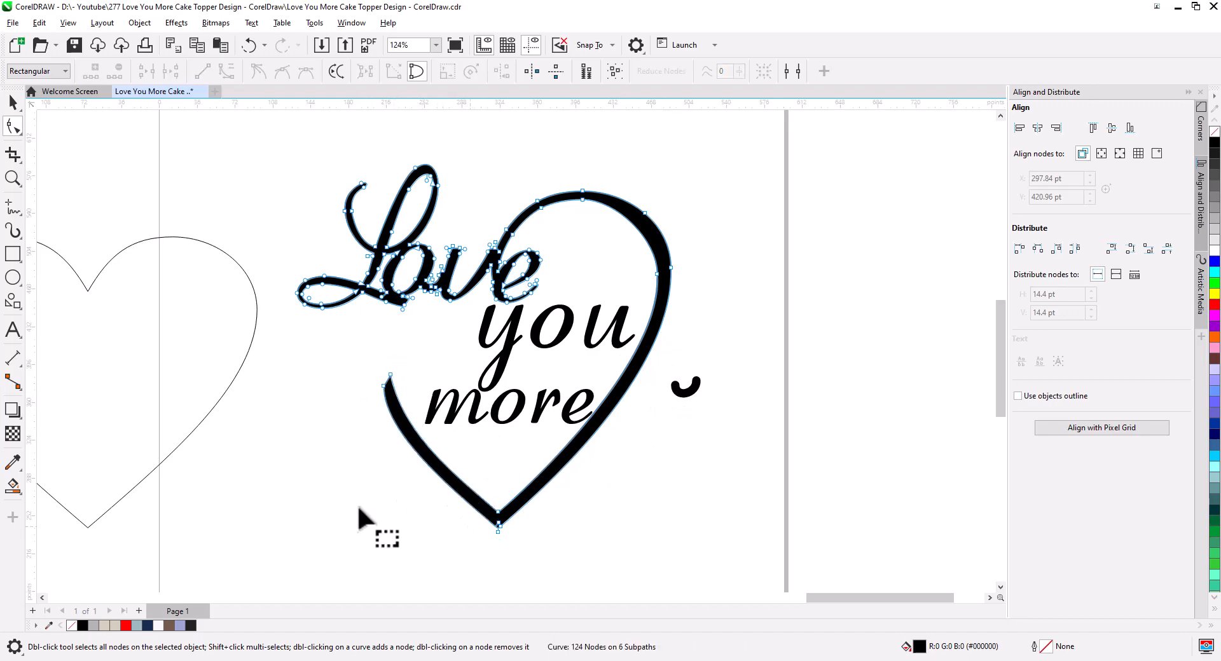
click(13, 104)
click(559, 437)
Move the o of "you" closer to the y and place a copy of the connector arc between the o and u.
scroll(536, 356, up, 2)
drag(537, 370, 529, 408)
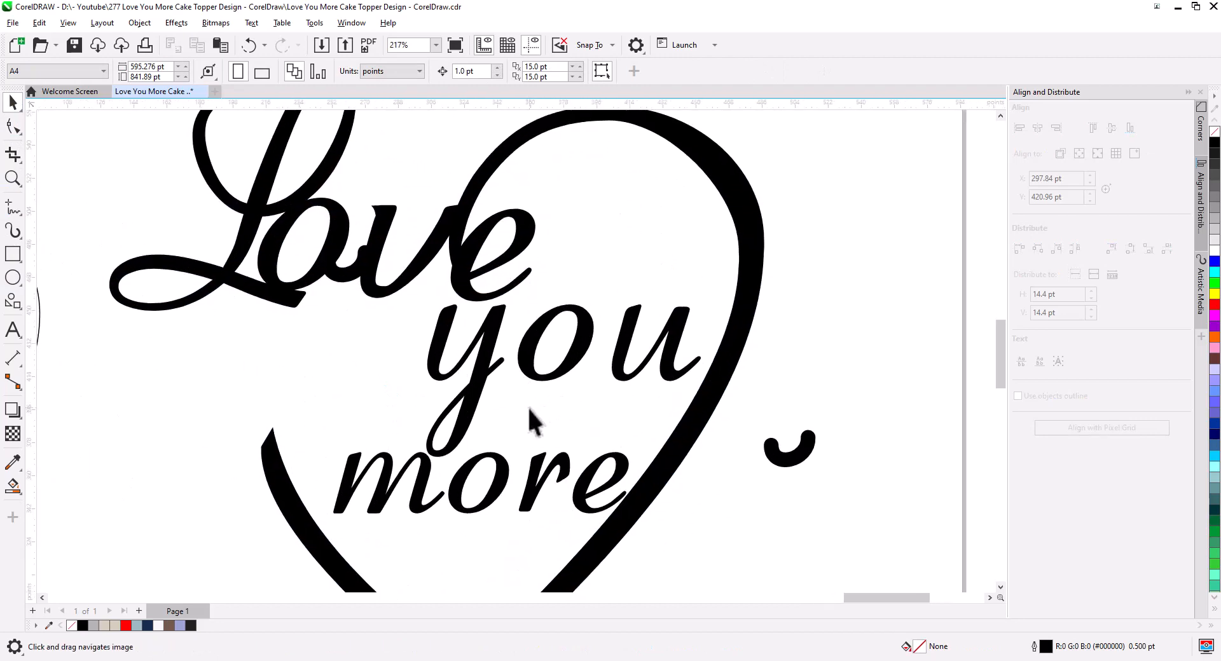
drag(523, 367, 512, 371)
drag(772, 453, 560, 367)
Set the copied arc's outline width to 6 pt and move the u toward the o until it meets the arc.
click(429, 71)
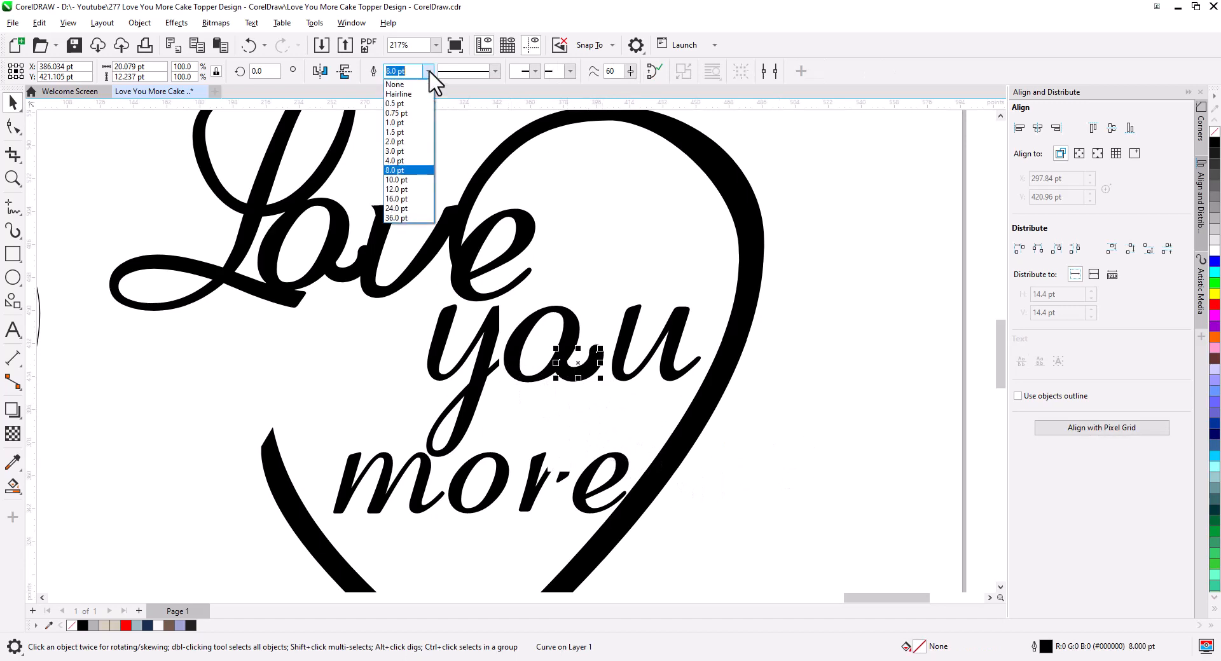
click(407, 160)
text(6)
key(Return)
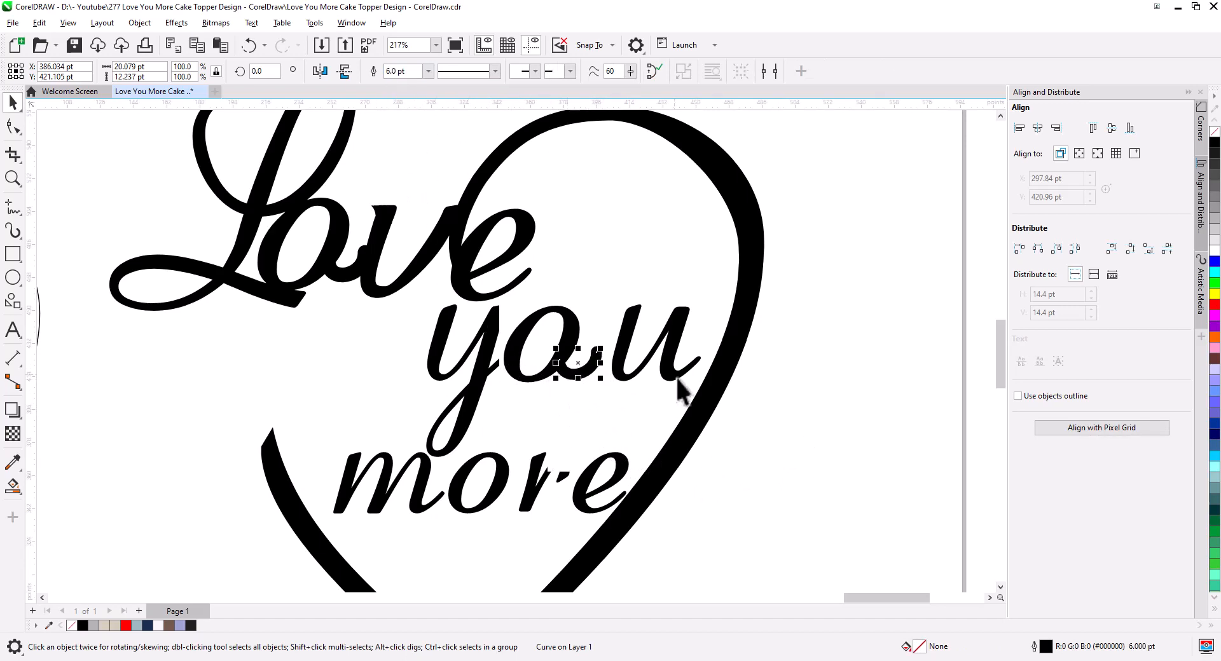
click(683, 397)
scroll(581, 387, up, 4)
drag(648, 358, 616, 360)
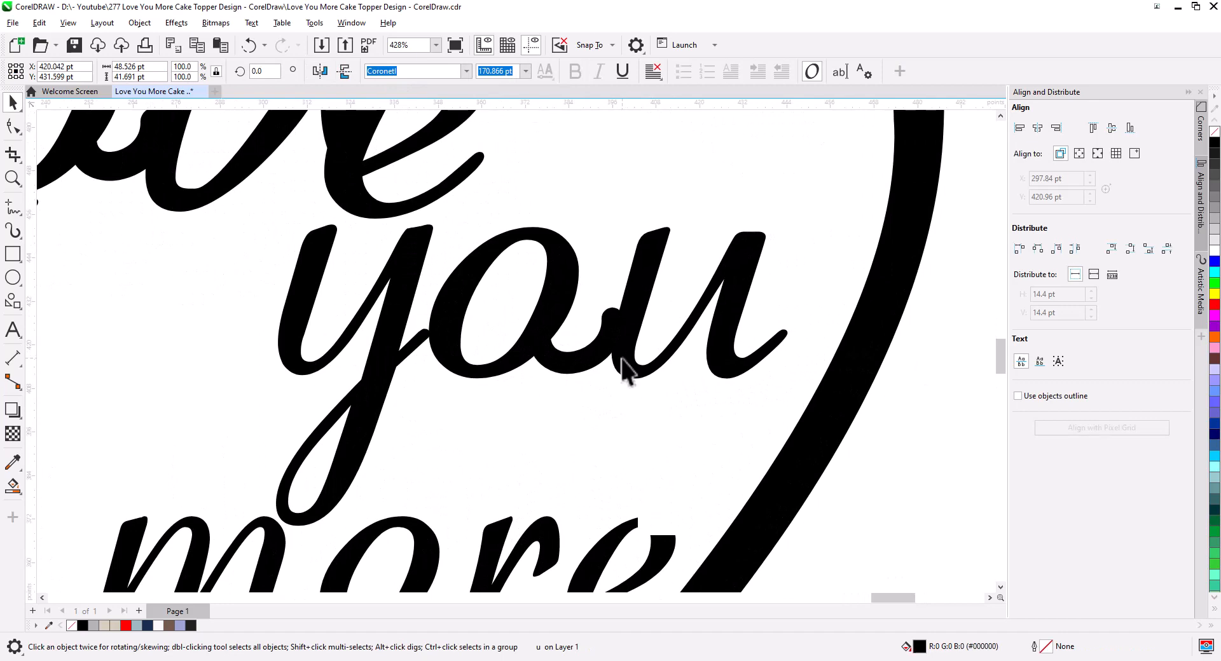
Convert the outline of the connector arc between the o and u to an object.
click(579, 367)
drag(919, 515, 919, 516)
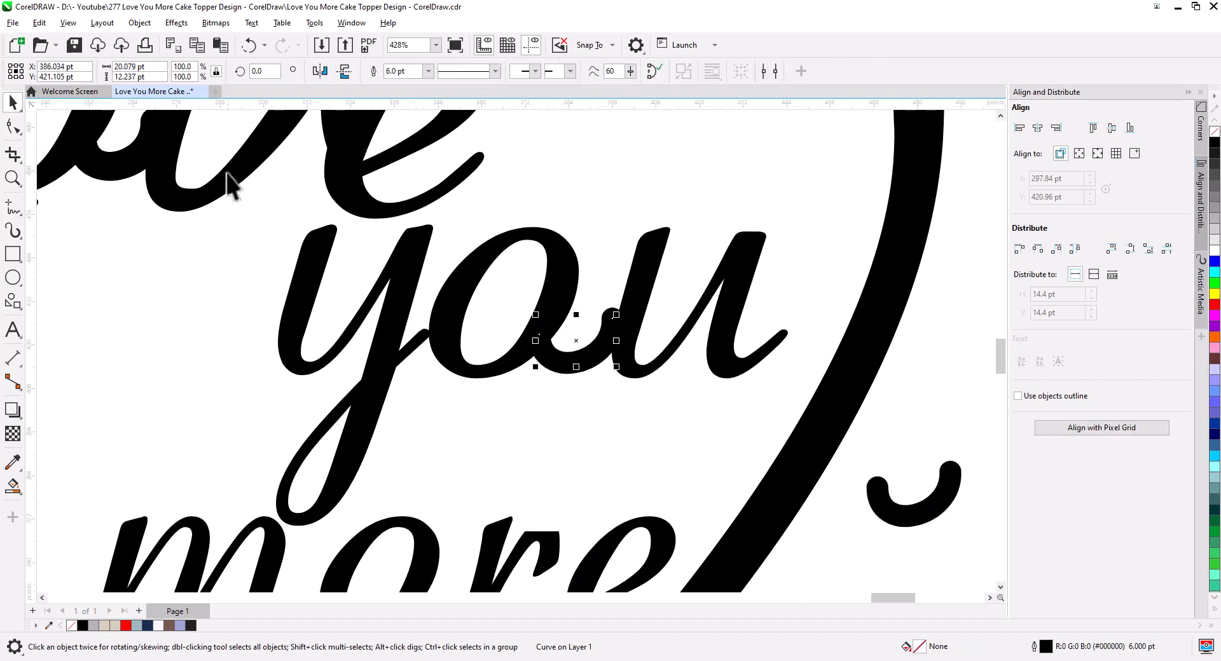
click(141, 23)
click(173, 484)
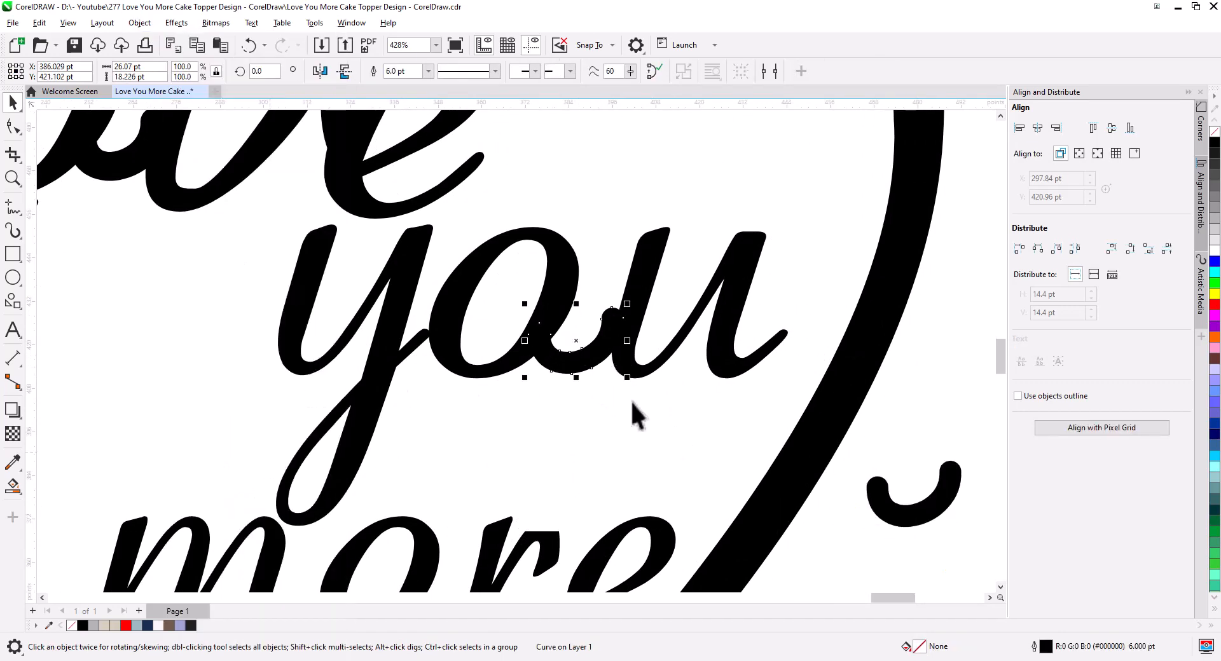
click(635, 414)
Convert the lettering of the word "you" to curves.
click(398, 312)
scroll(400, 337, down, 2)
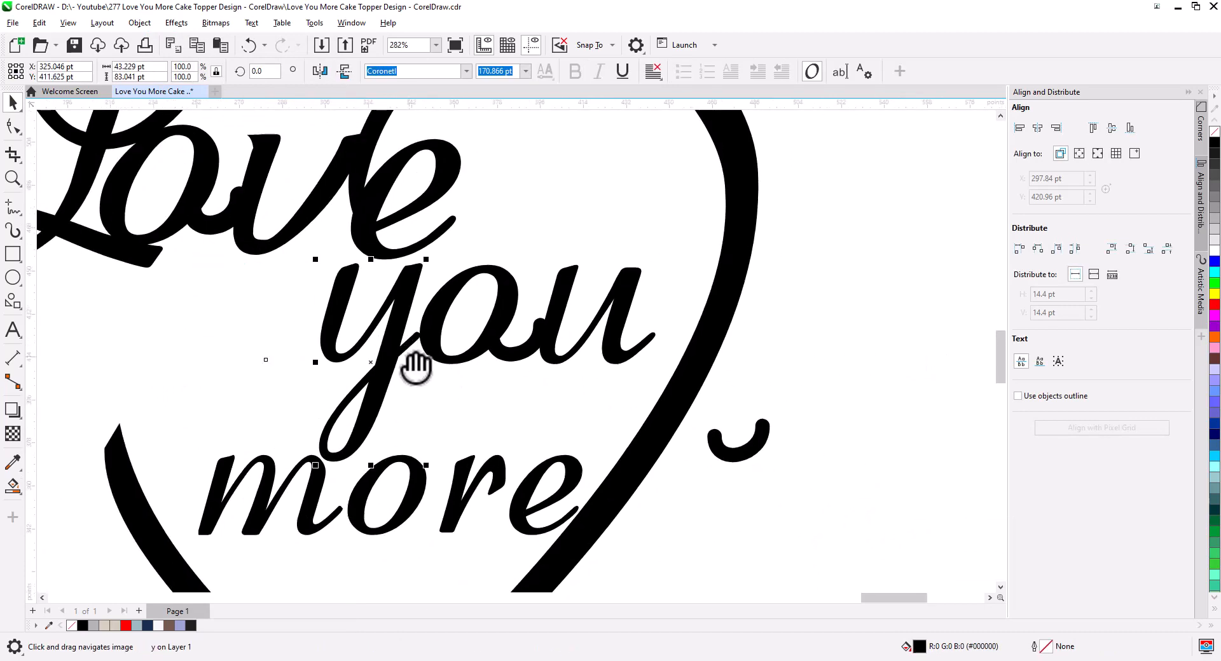
click(662, 286)
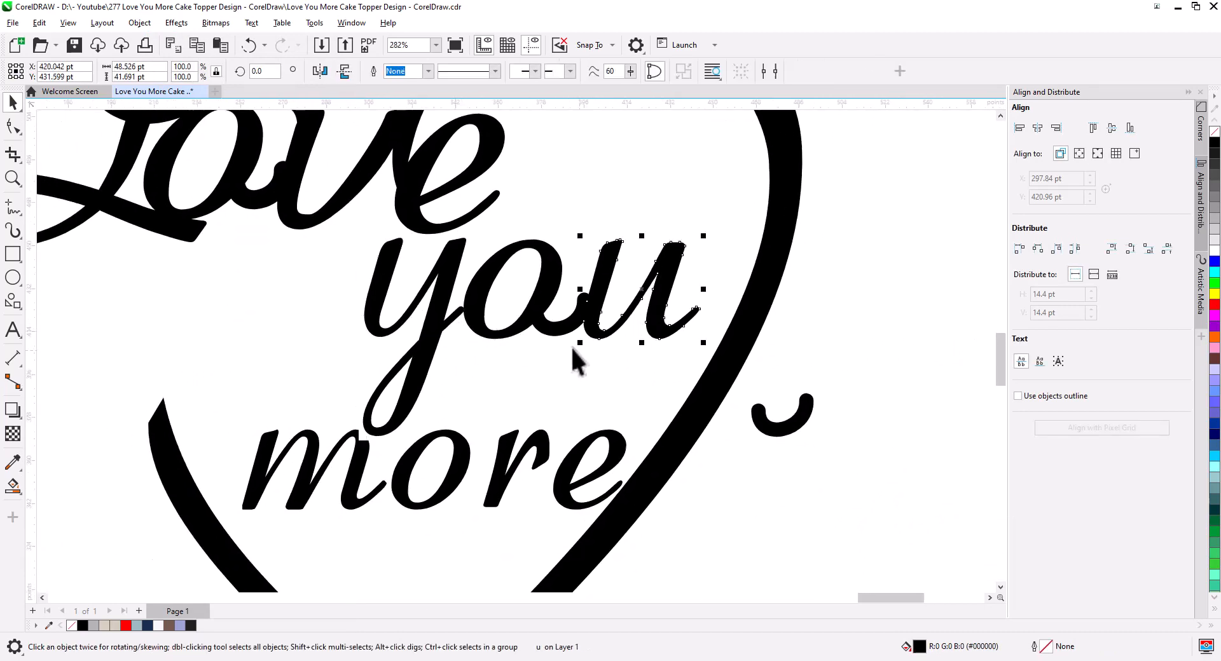
Draw a freehand curve from the end of the L's tail in "Love" to the lower stroke of the y.
scroll(382, 349, up, 1)
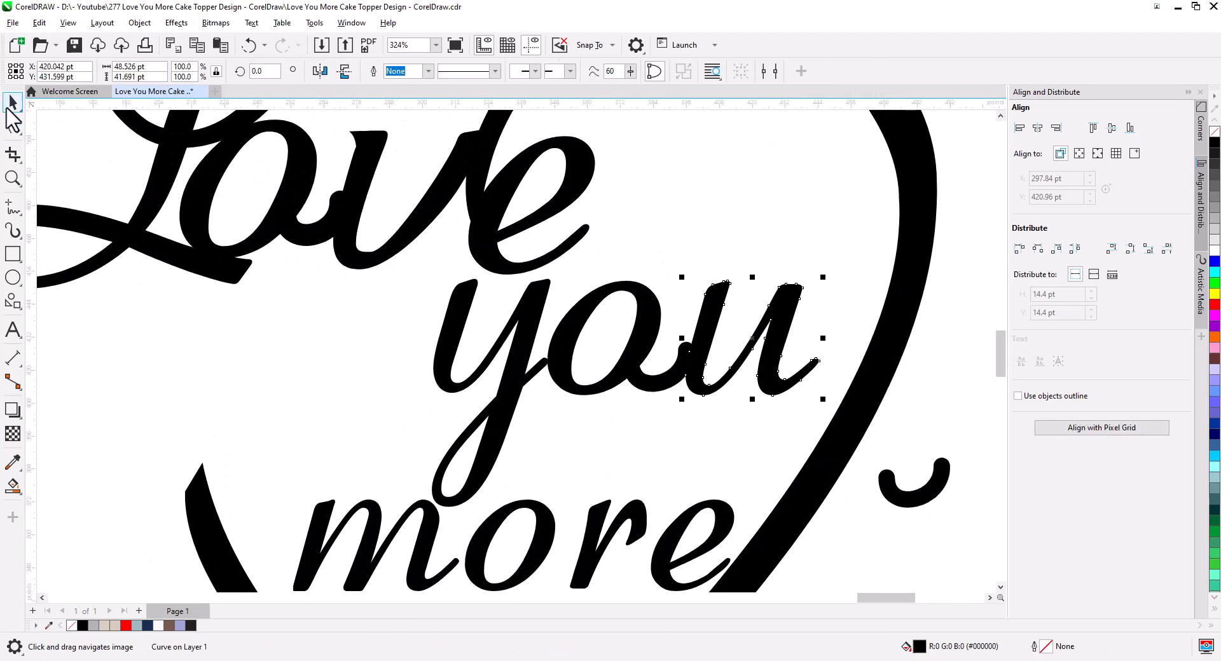
click(13, 207)
click(241, 272)
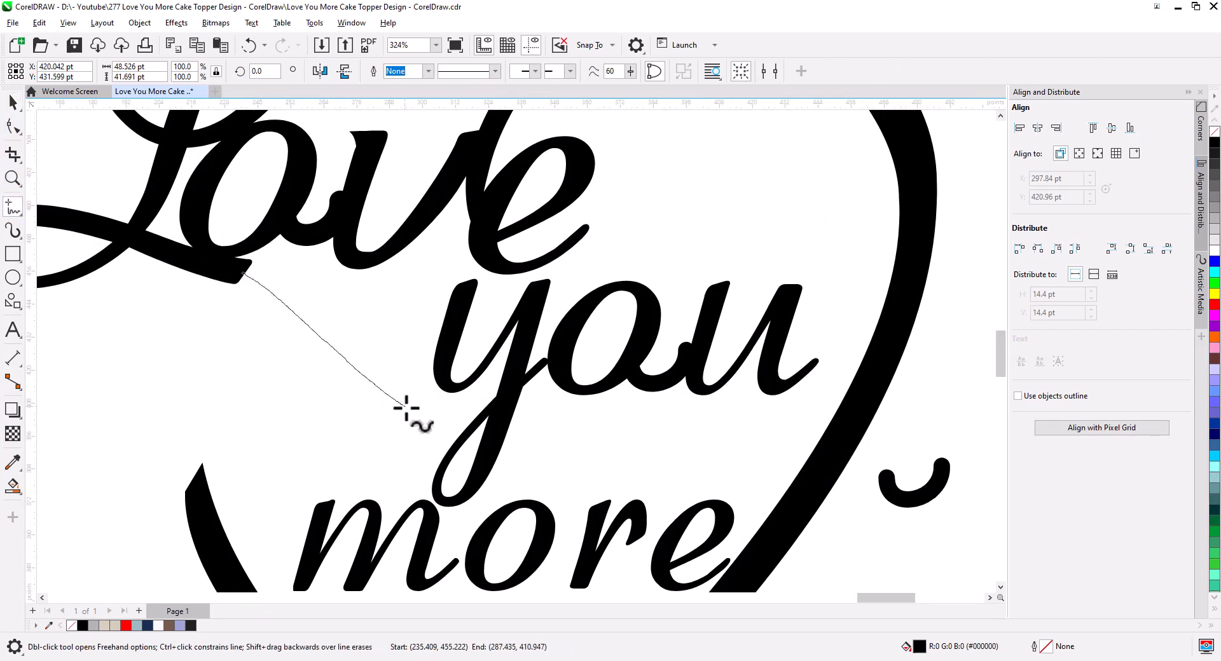
drag(478, 417, 478, 417)
Smooth the connecting curve into an S shape by deleting its intermediate nodes and adjusting the end handles.
click(13, 126)
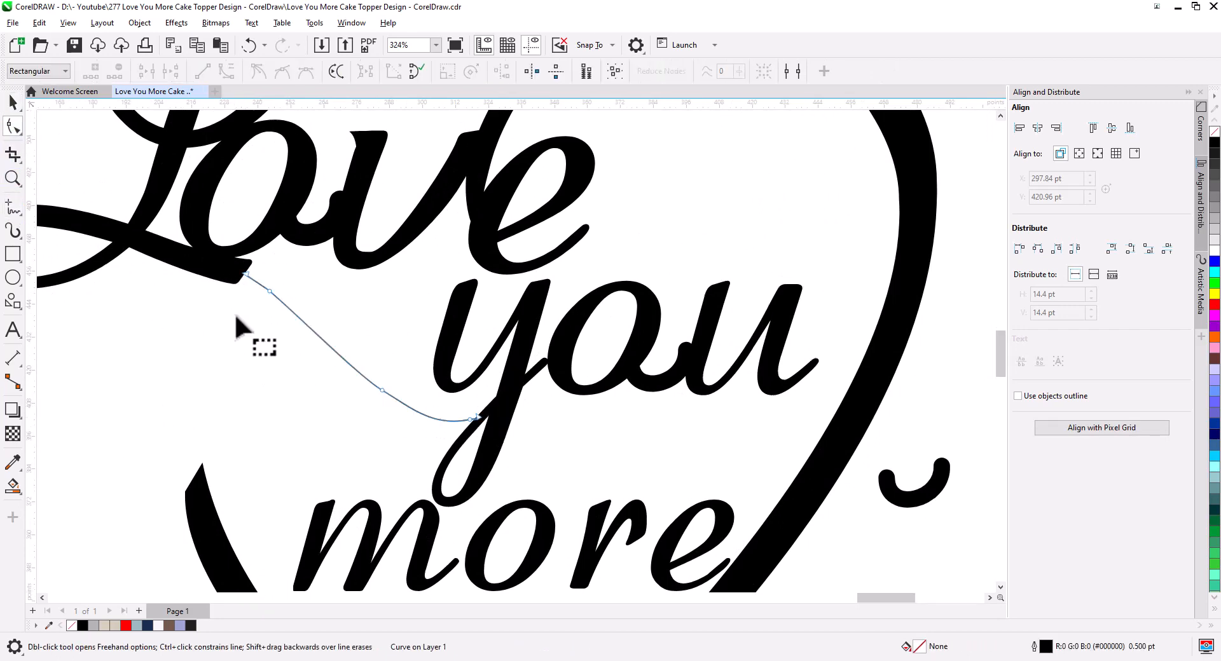
double_click(395, 403)
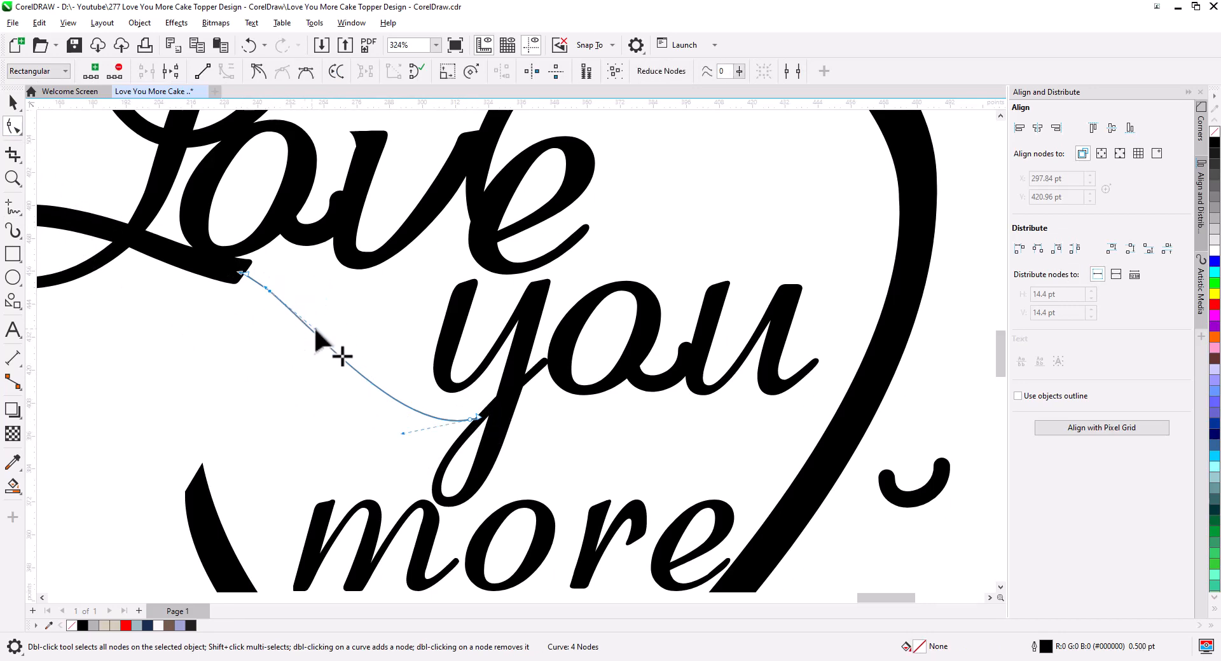
drag(346, 326, 347, 328)
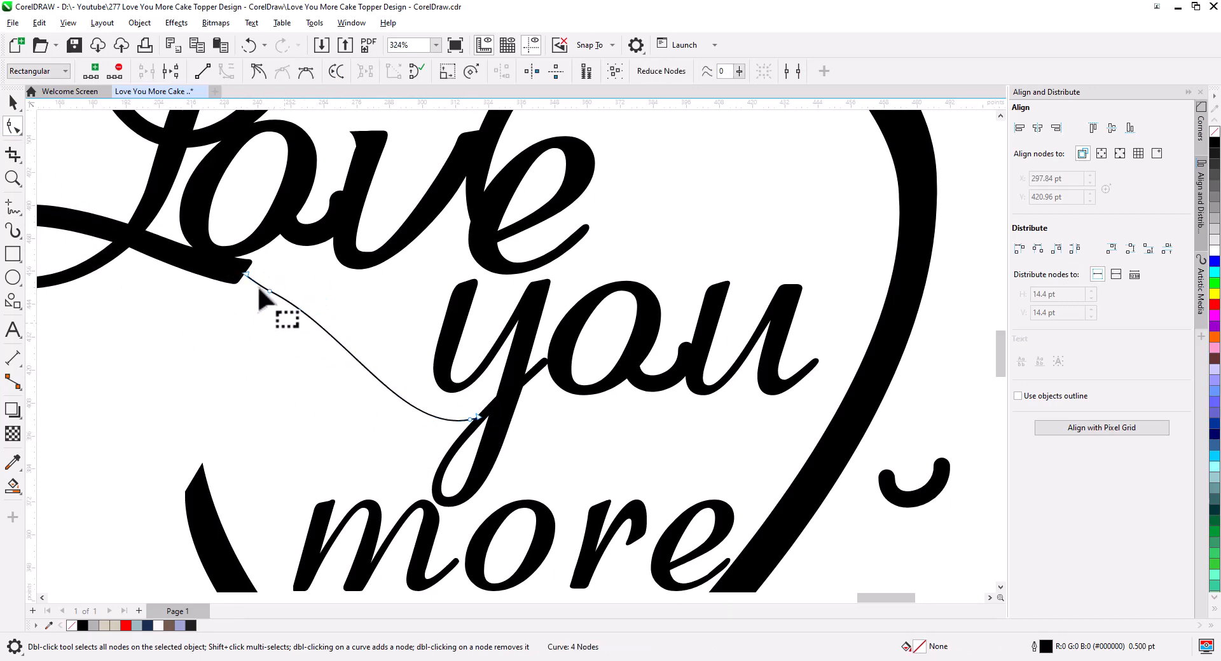
click(260, 71)
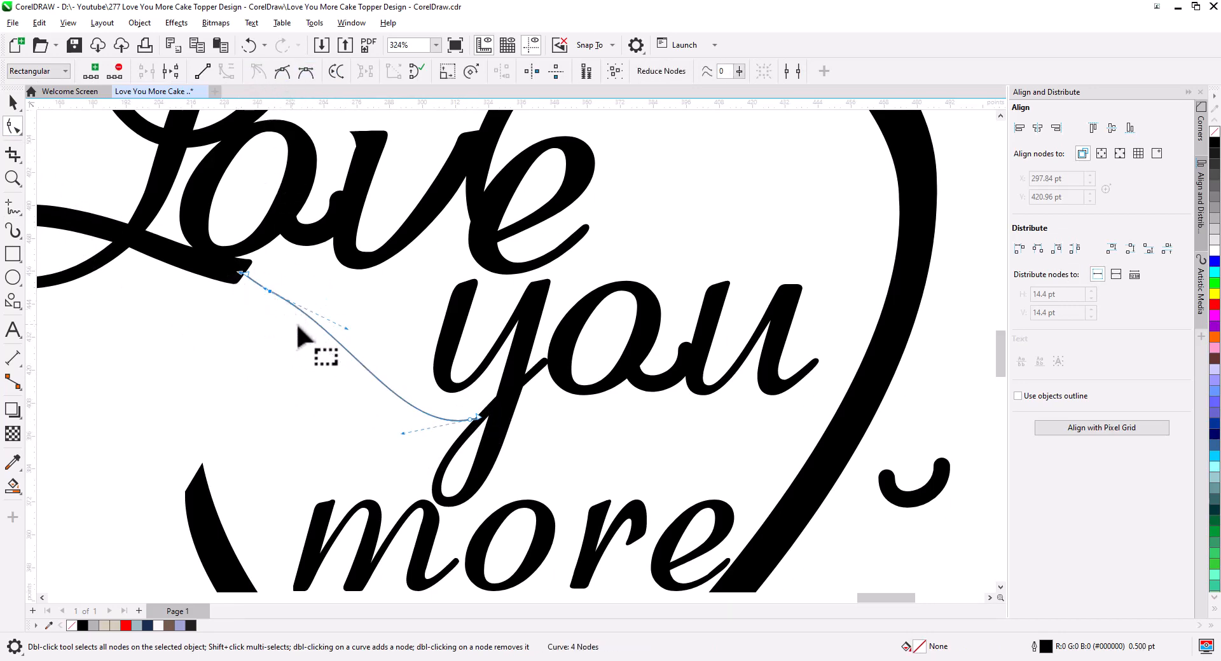
click(239, 274)
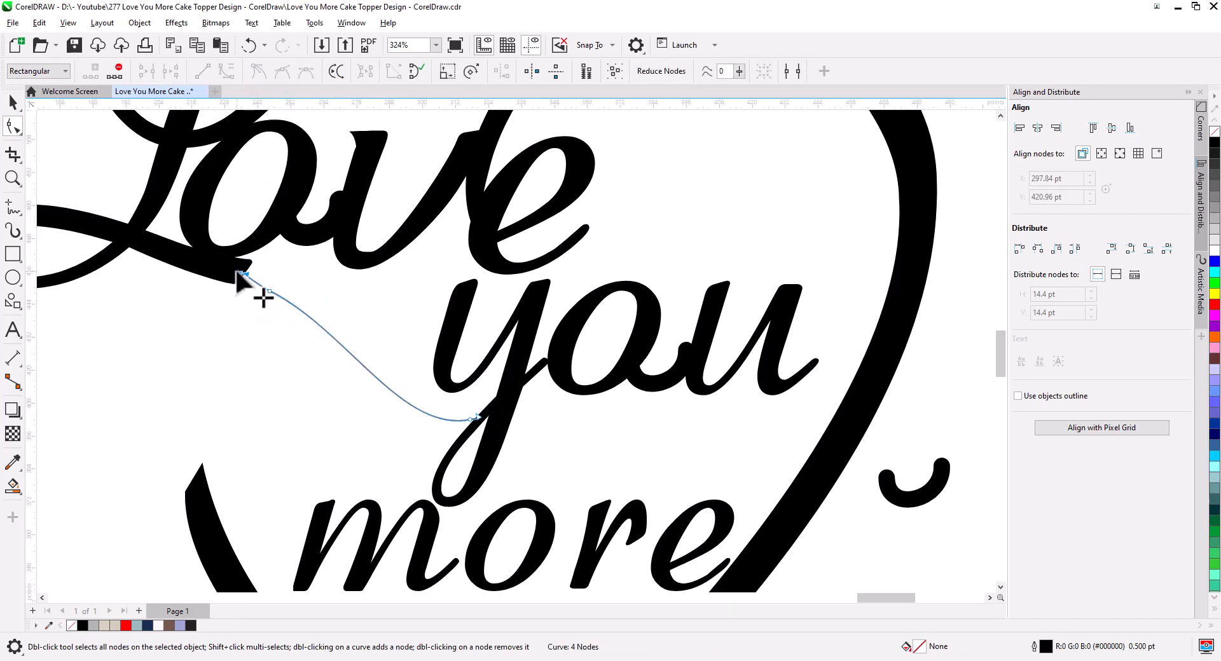
double_click(270, 291)
drag(327, 292, 328, 293)
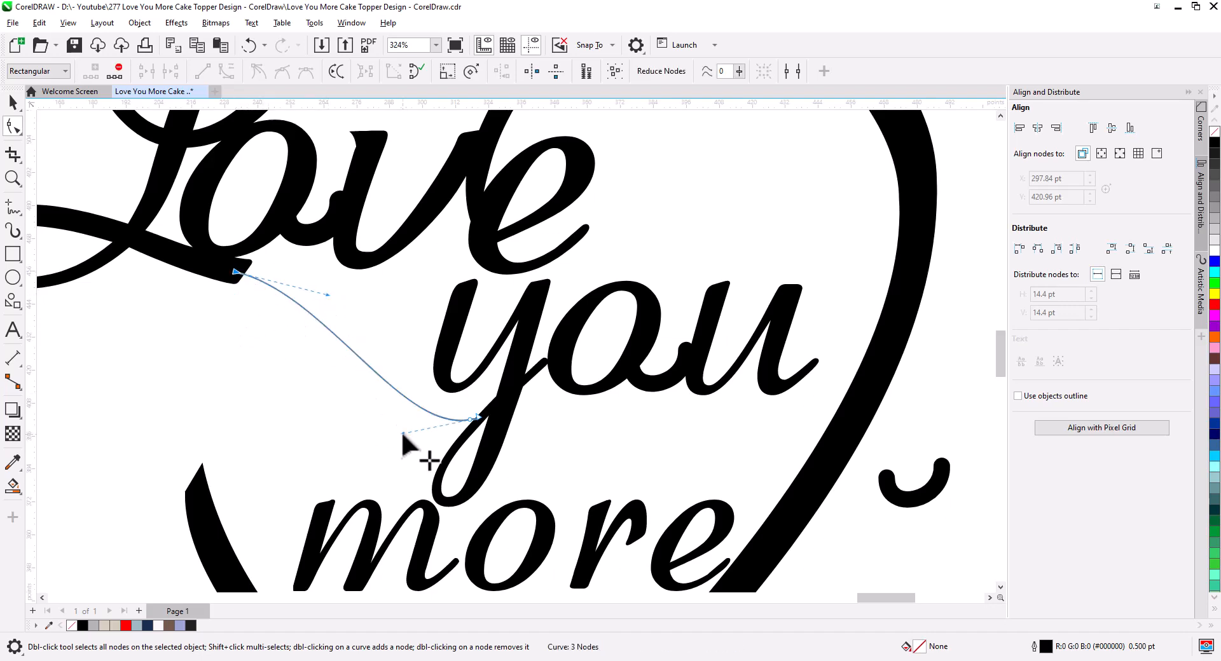
drag(402, 433, 330, 440)
Set the outline width of the curve connecting the L's tail and the y to 8 pt.
click(12, 102)
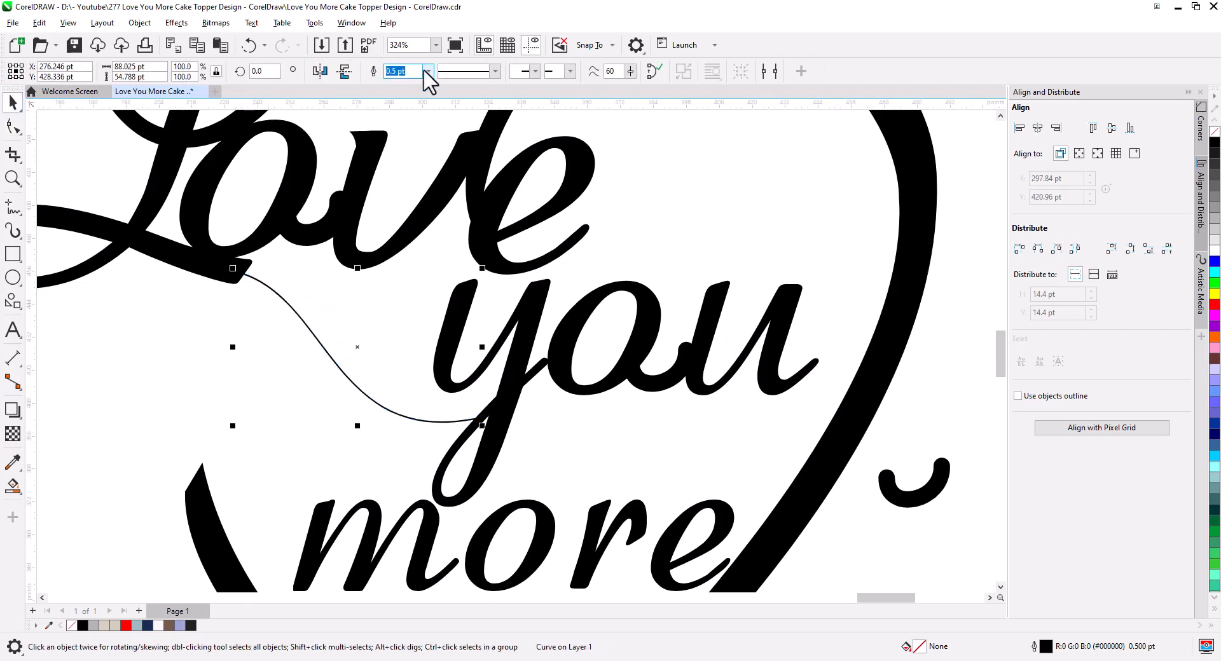
click(428, 70)
click(407, 202)
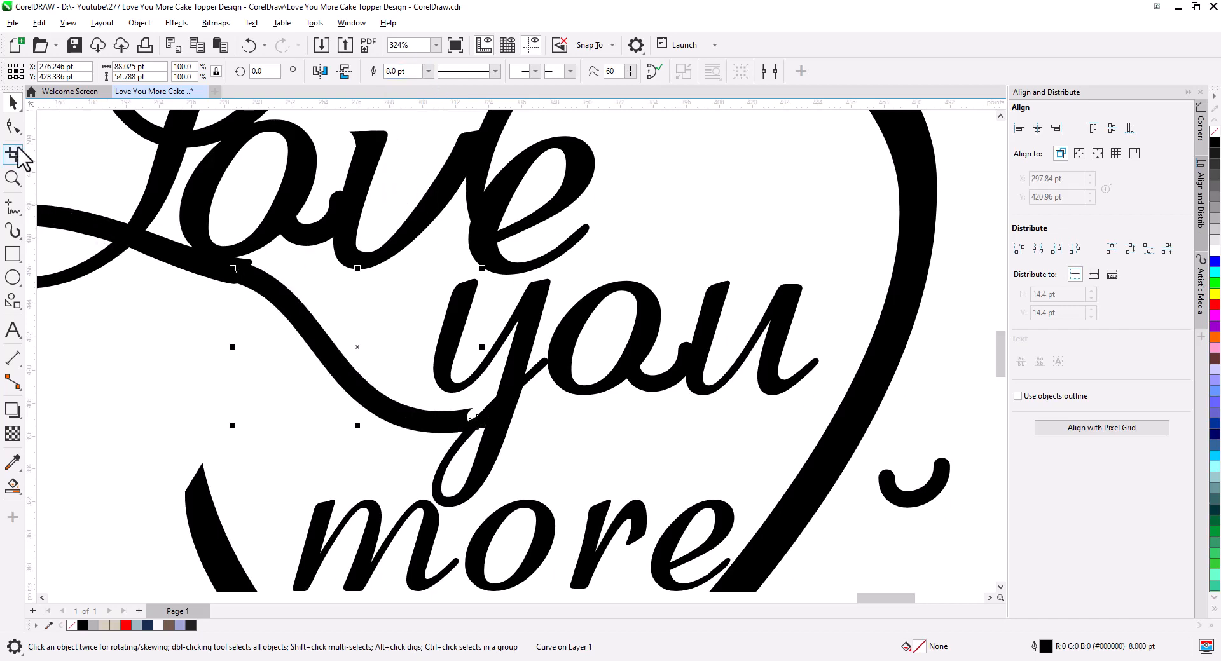
Extend the connecting curve's right end node so that it overlaps the y's stroke.
click(13, 127)
scroll(476, 428, up, 3)
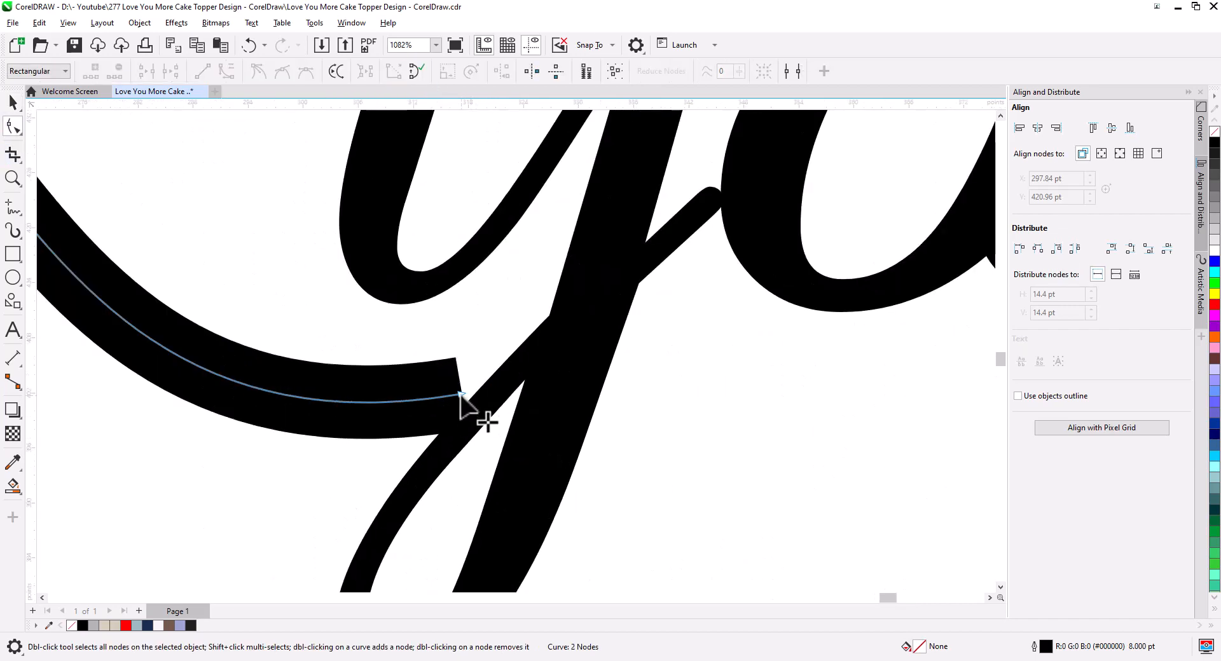
drag(462, 394, 492, 400)
click(13, 102)
scroll(342, 349, down, 3)
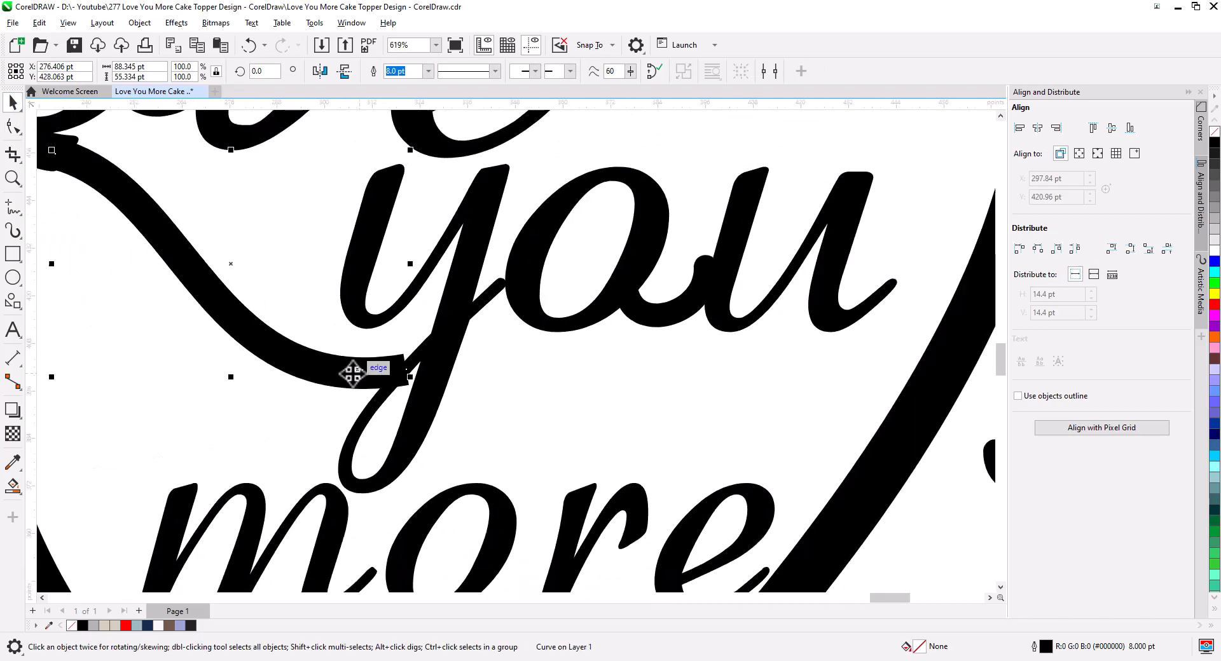
Convert the L-to-y connecting curve's outline to an object and move its end nodes flush with the y's stroke.
click(140, 22)
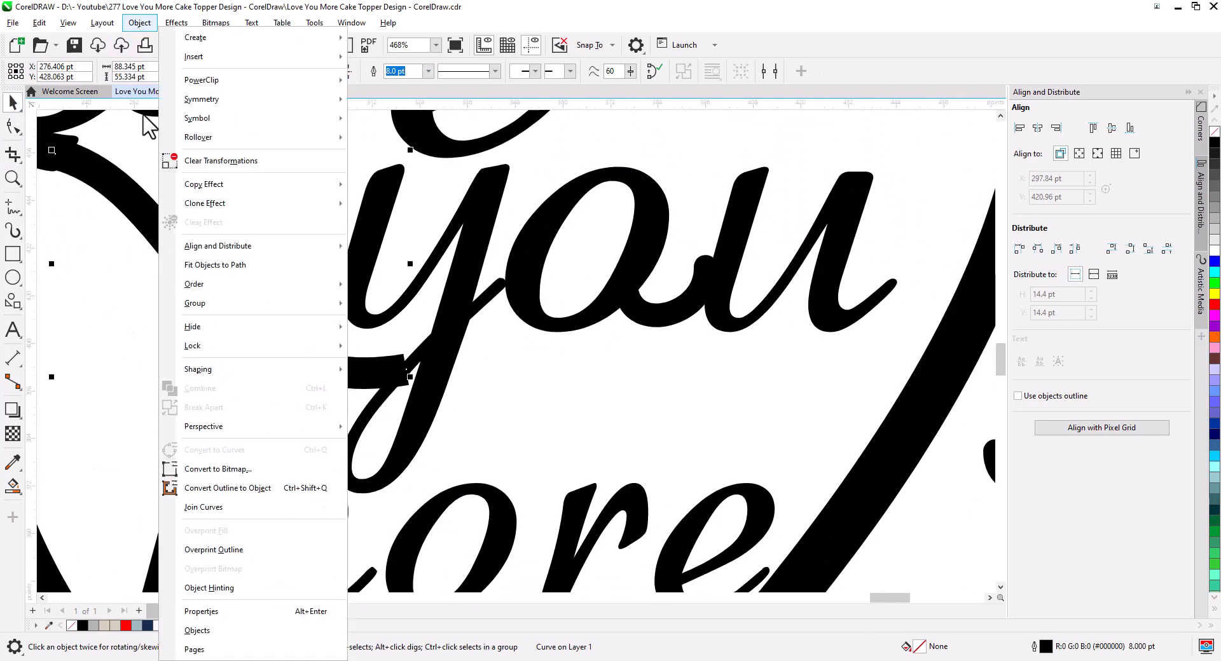
click(245, 487)
click(13, 126)
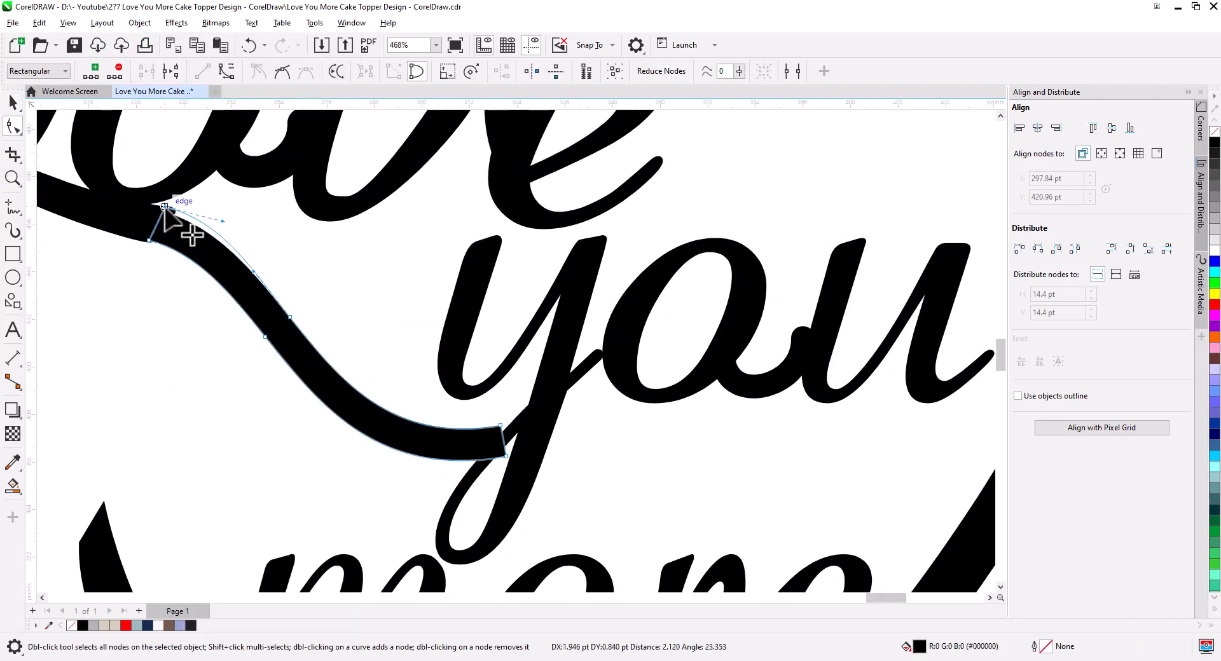
scroll(518, 450, up, 3)
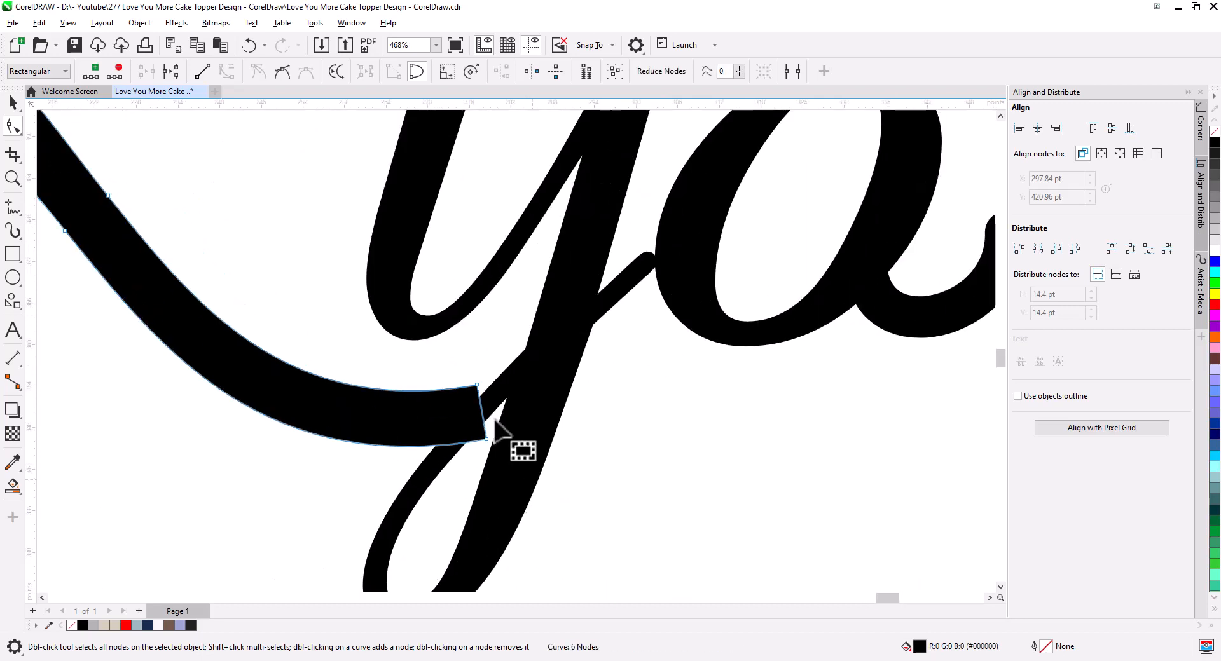
click(485, 386)
mouse_move(487, 387)
mouse_down()
mouse_move(509, 379)
mouse_move(494, 449)
mouse_move(486, 399)
mouse_up()
scroll(483, 483, down, 3)
scroll(409, 477, up, 2)
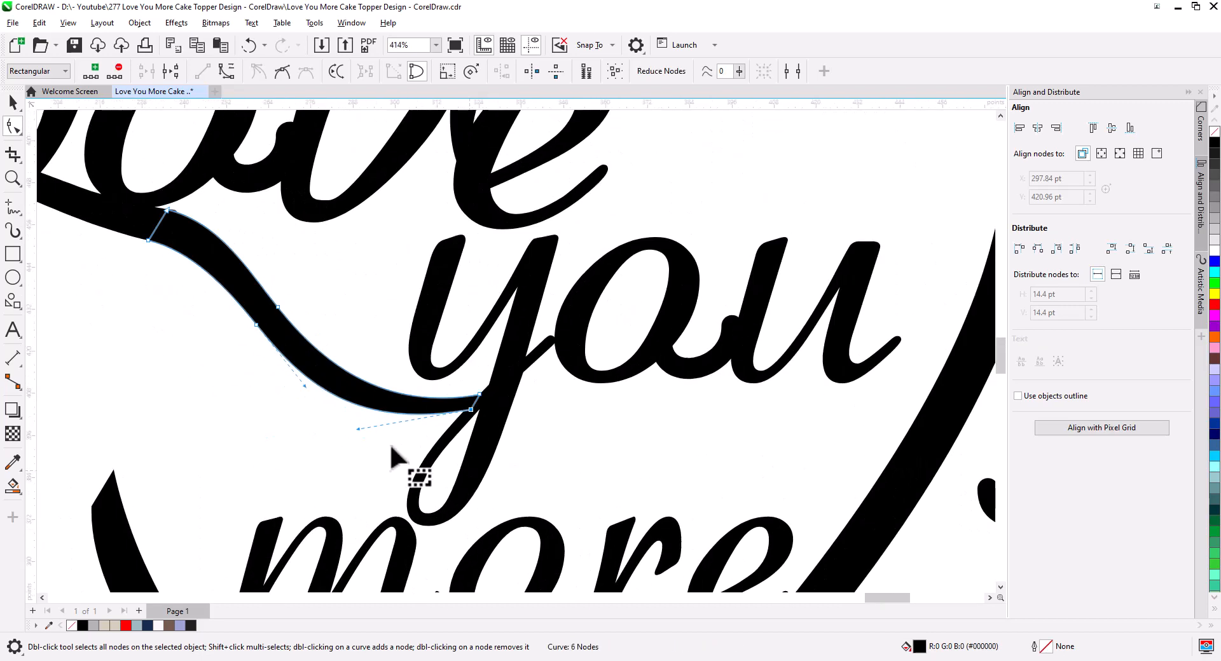
Weld the connecting curve into the "Love" and heart shape and delete the surplus nodes at the junction with the L's tail.
key(space)
key(F10)
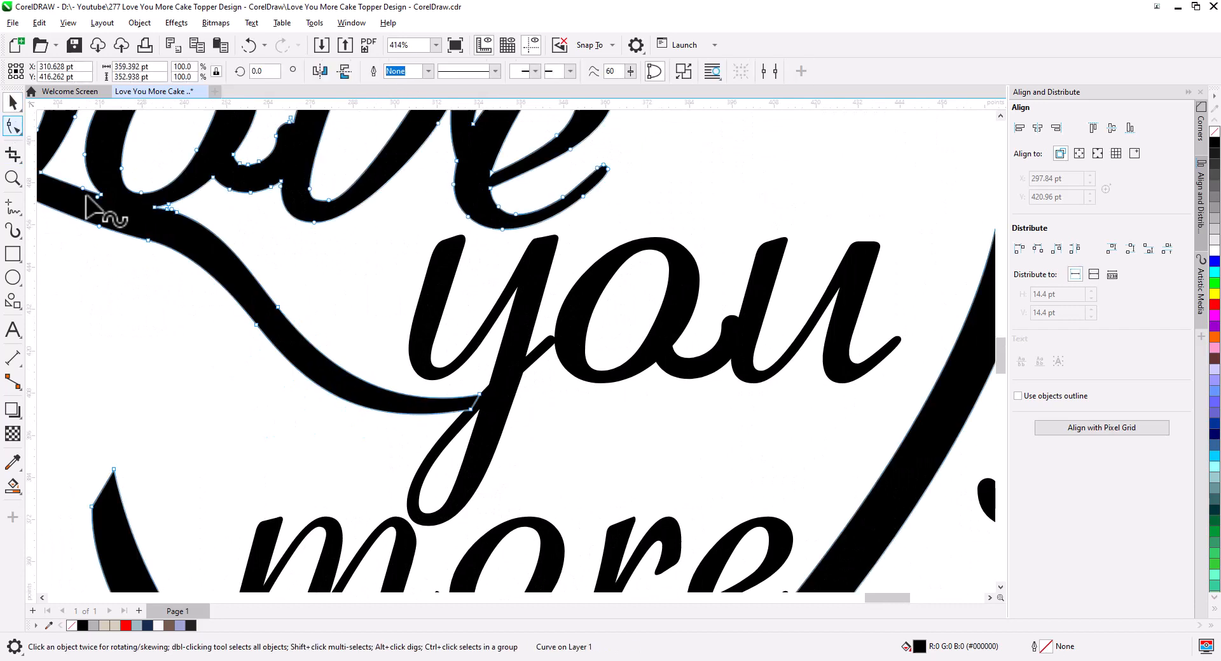
click(191, 236)
scroll(188, 216, up, 3)
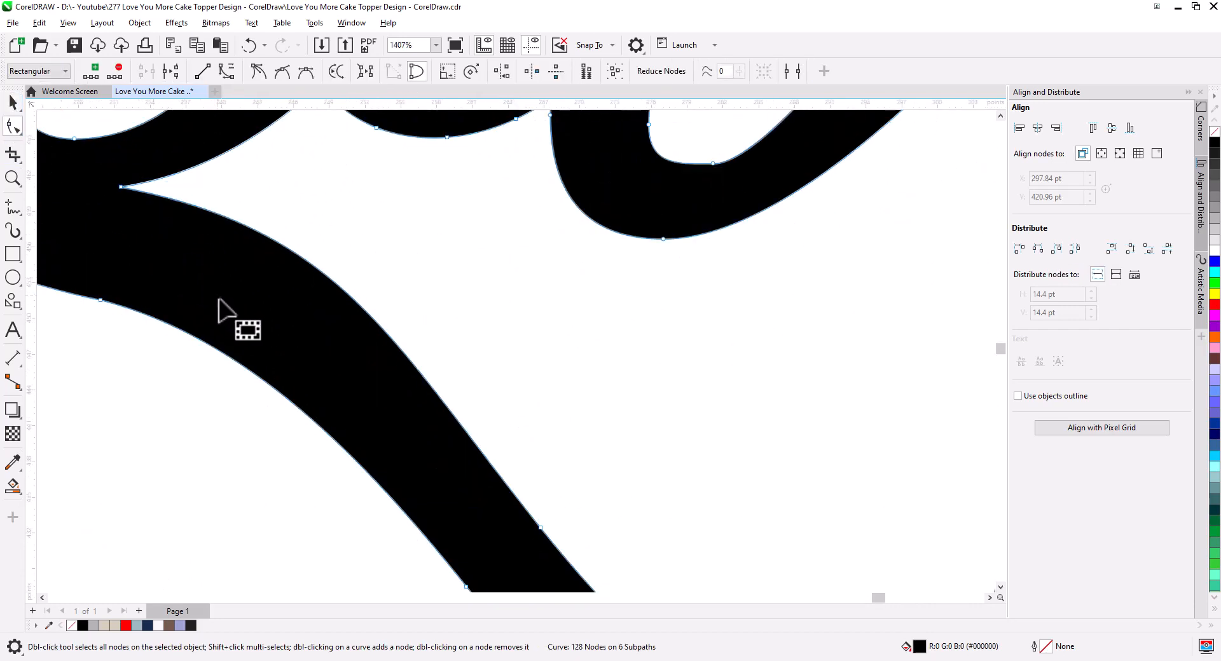
scroll(224, 310, down, 3)
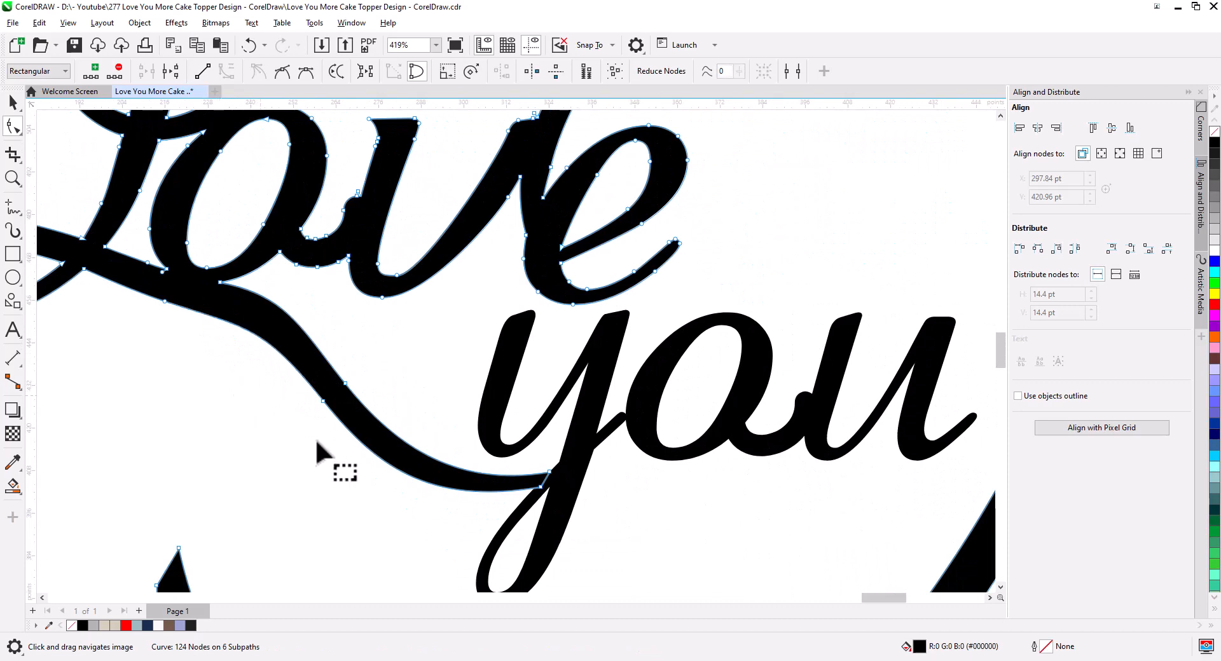
Thicken the y's short stroke toward the o by moving its end nodes into the o.
drag(316, 441, 183, 344)
key(space)
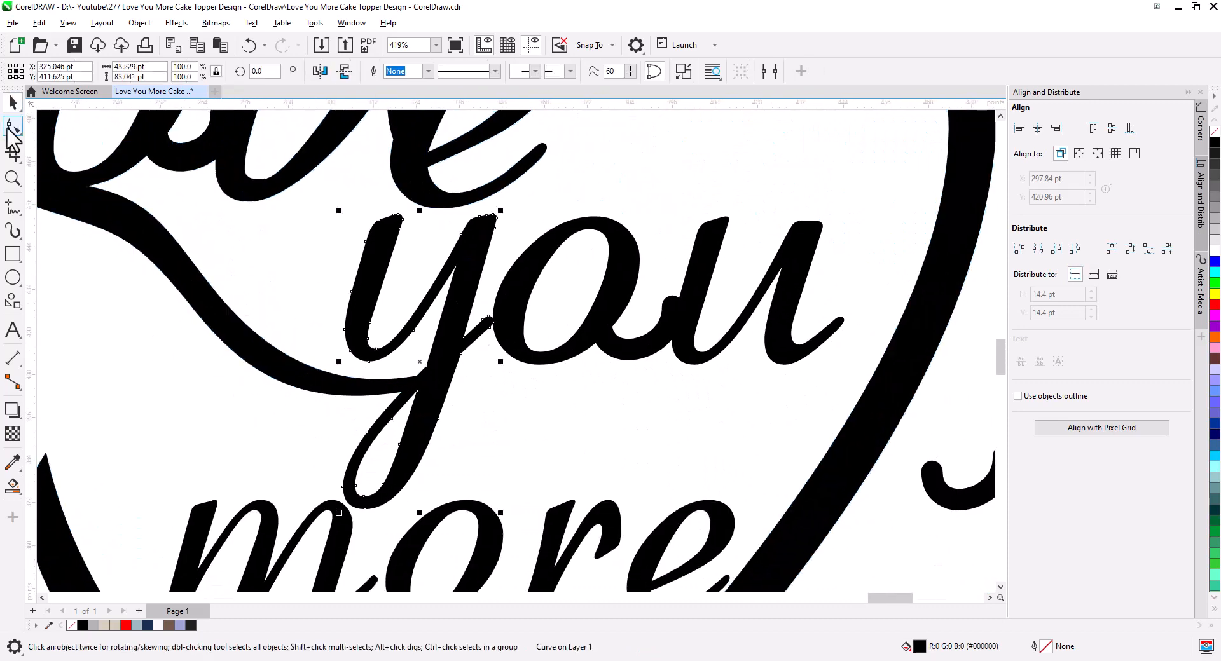
click(12, 127)
scroll(465, 379, up, 2)
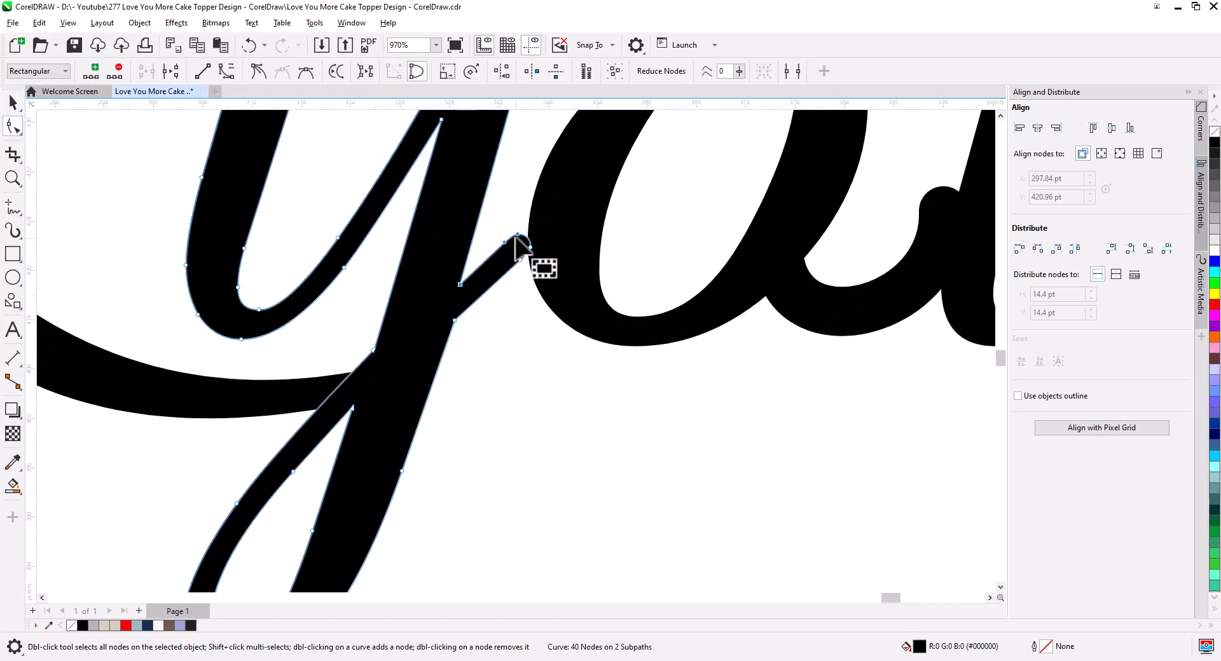
mouse_move(515, 237)
mouse_down()
mouse_move(525, 205)
mouse_move(507, 195)
mouse_move(538, 201)
mouse_up()
drag(432, 374, 521, 289)
Thicken the y's lower loop by moving its outer nodes outward around the descender.
drag(449, 250, 489, 292)
drag(476, 323, 506, 345)
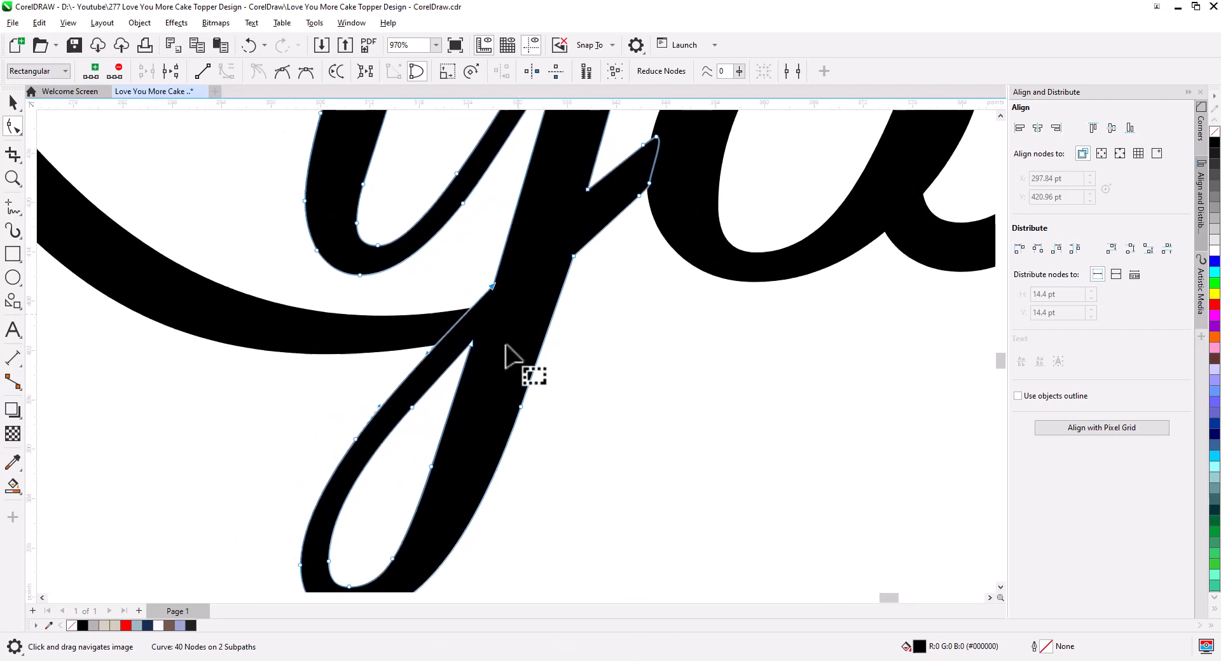
drag(487, 293, 503, 268)
scroll(329, 489, down, 2)
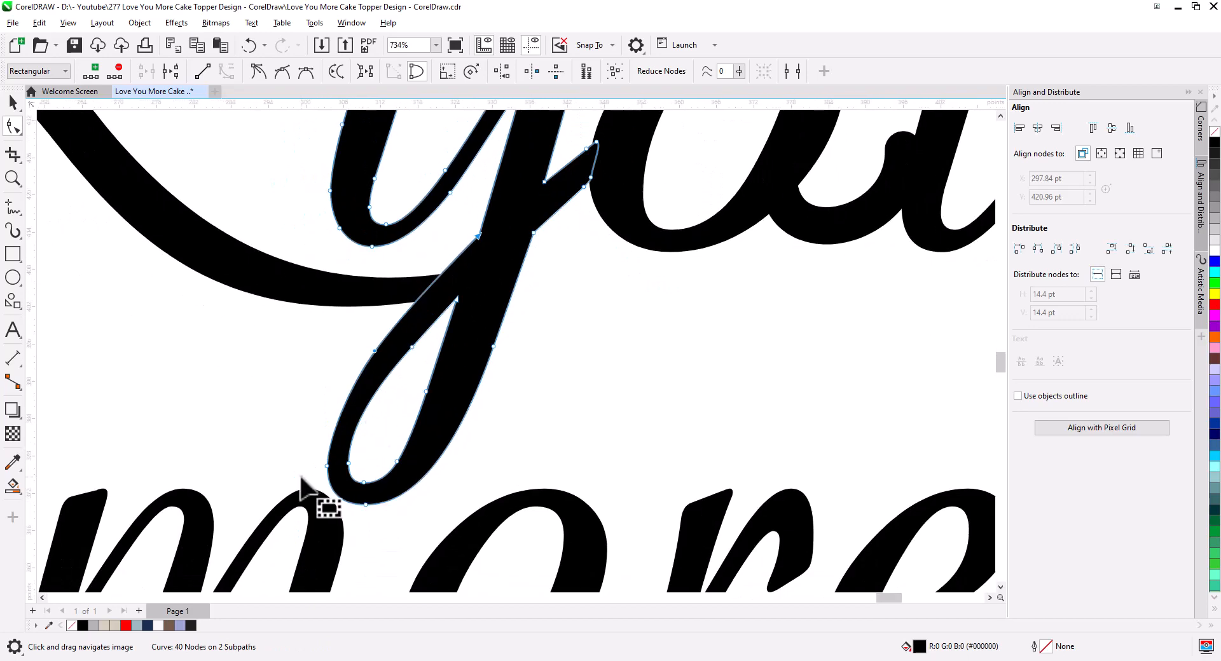
key(Delete)
click(14, 102)
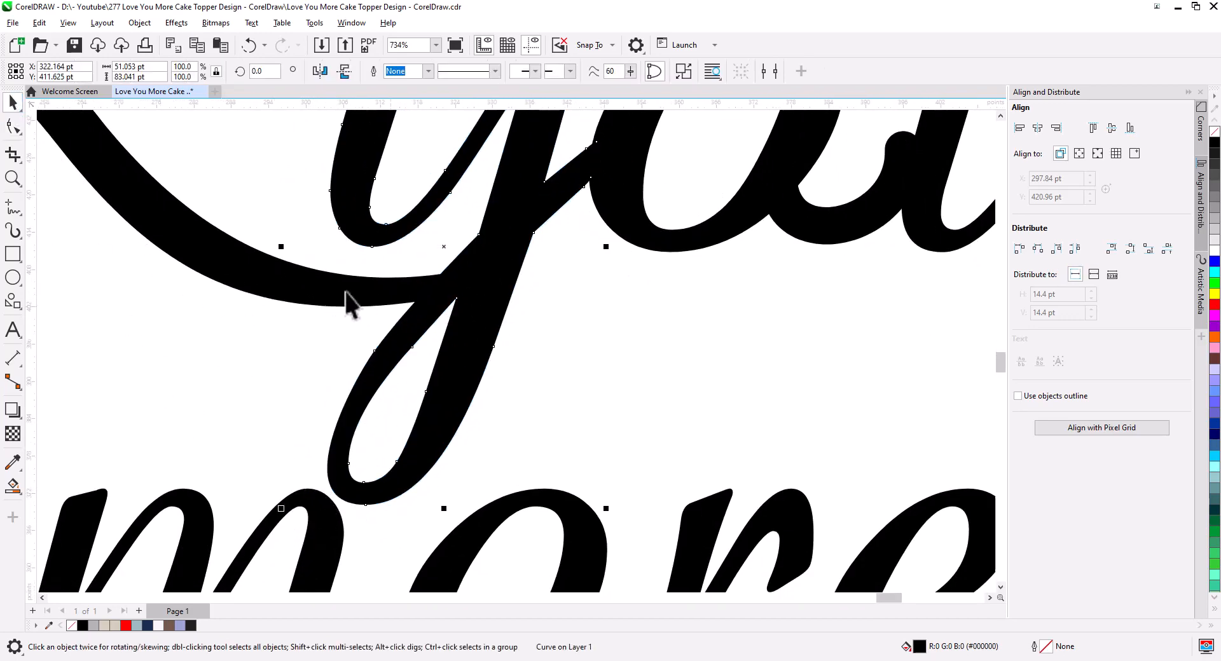
Weld the letters of "you" and the small o-to-u connector into the "Love" and heart shape.
scroll(354, 323, down, 7)
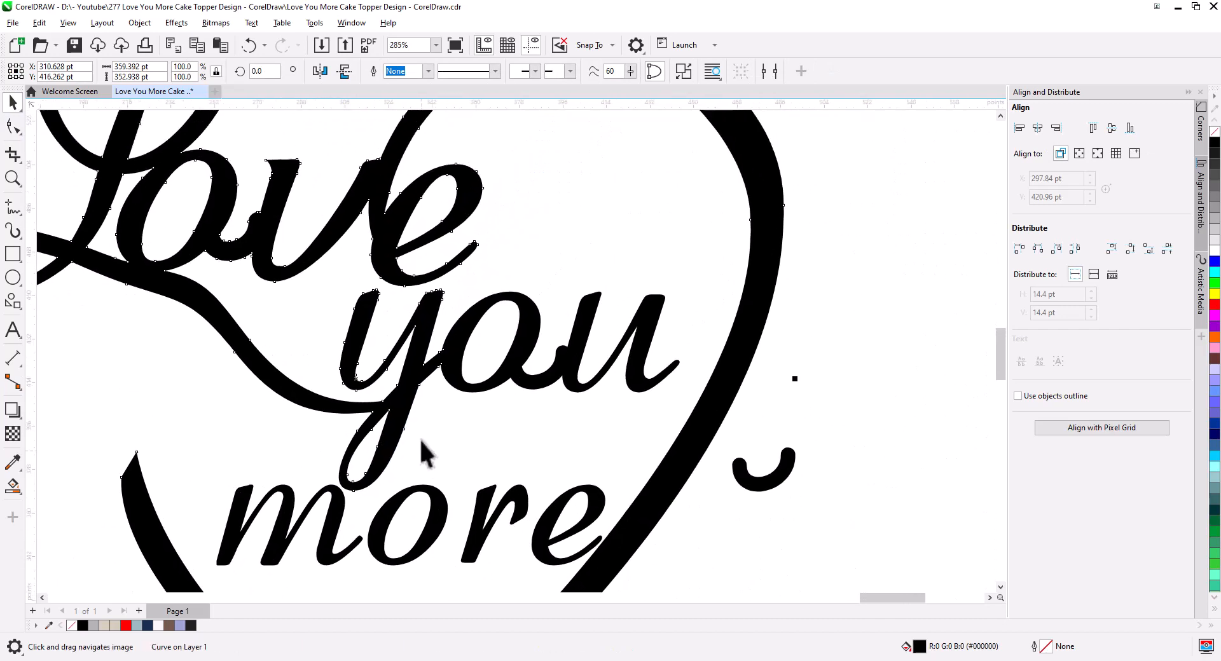
click(473, 389)
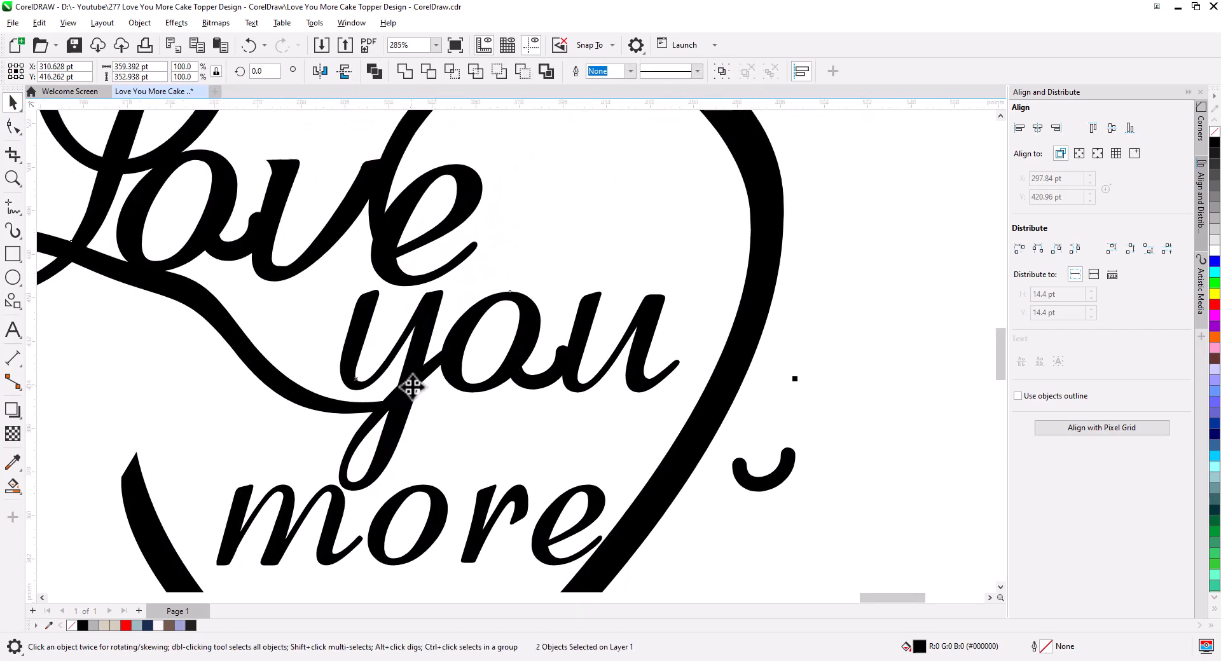
click(632, 354)
click(636, 385)
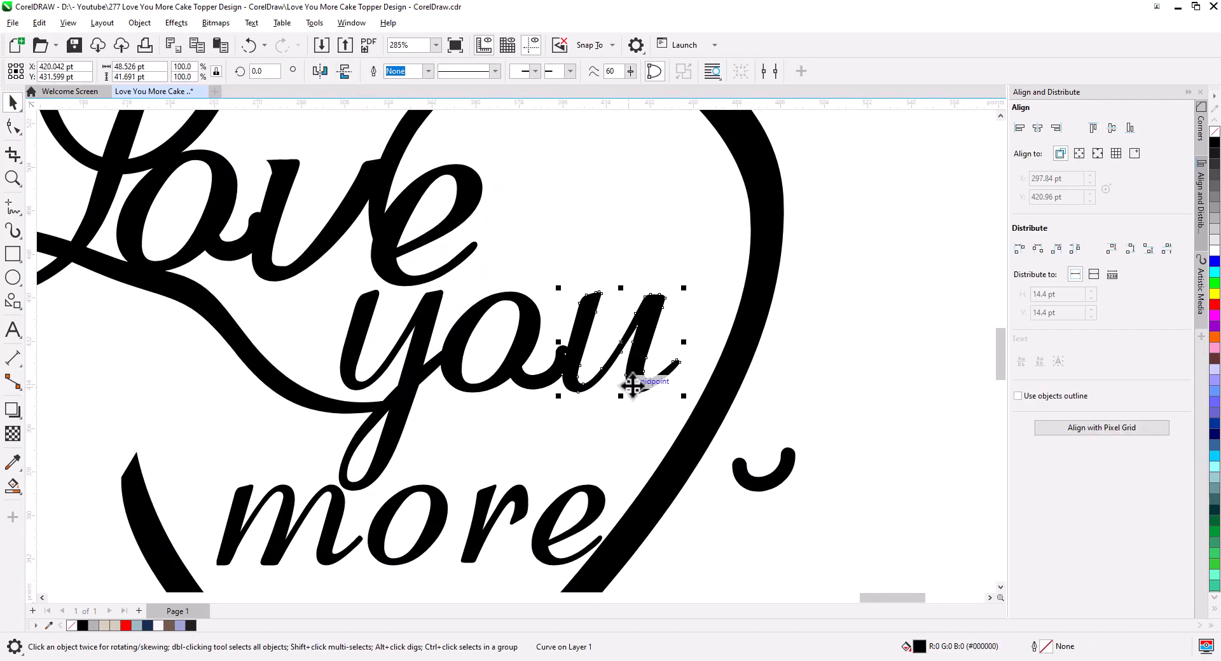
shift+click(518, 376)
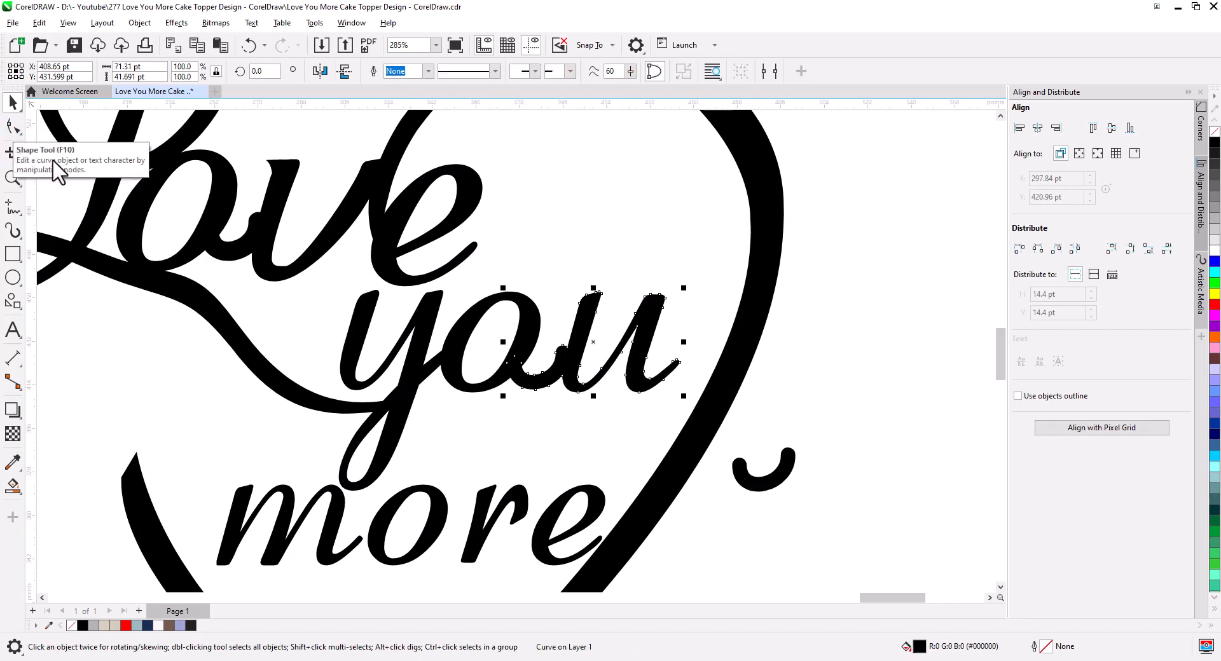
key(Escape)
click(572, 375)
shift+click(445, 215)
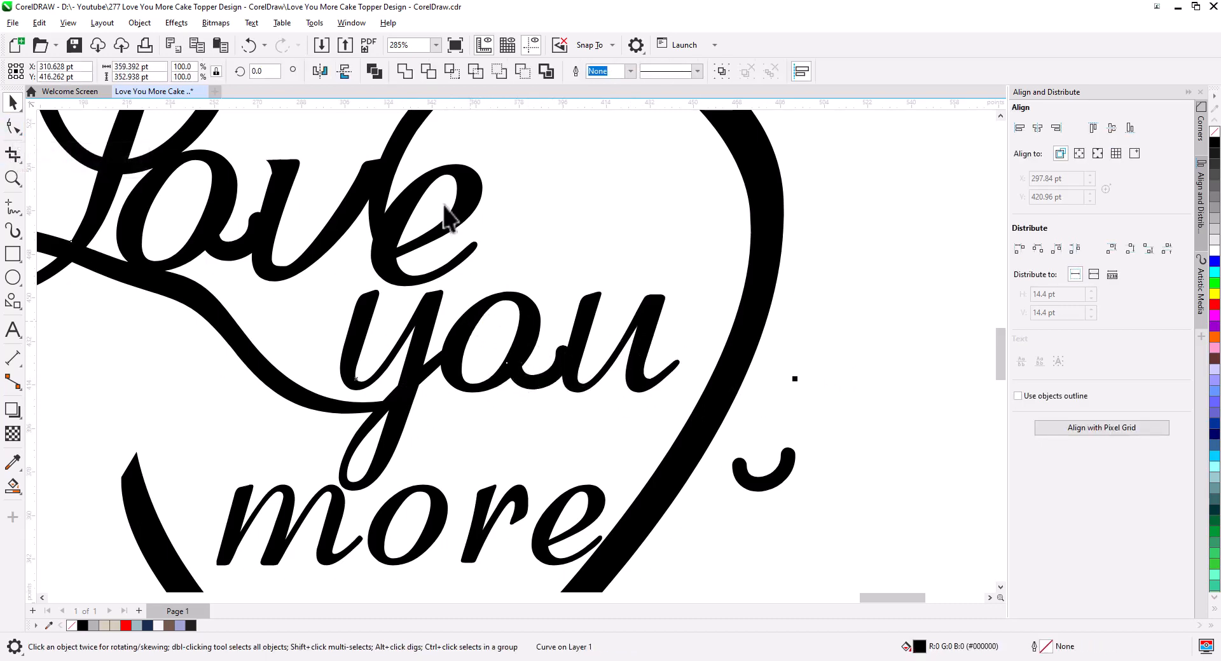
Select all nodes of the word "you" and shift them right until the u's tail overlaps the heart outline.
click(12, 127)
drag(533, 440, 549, 390)
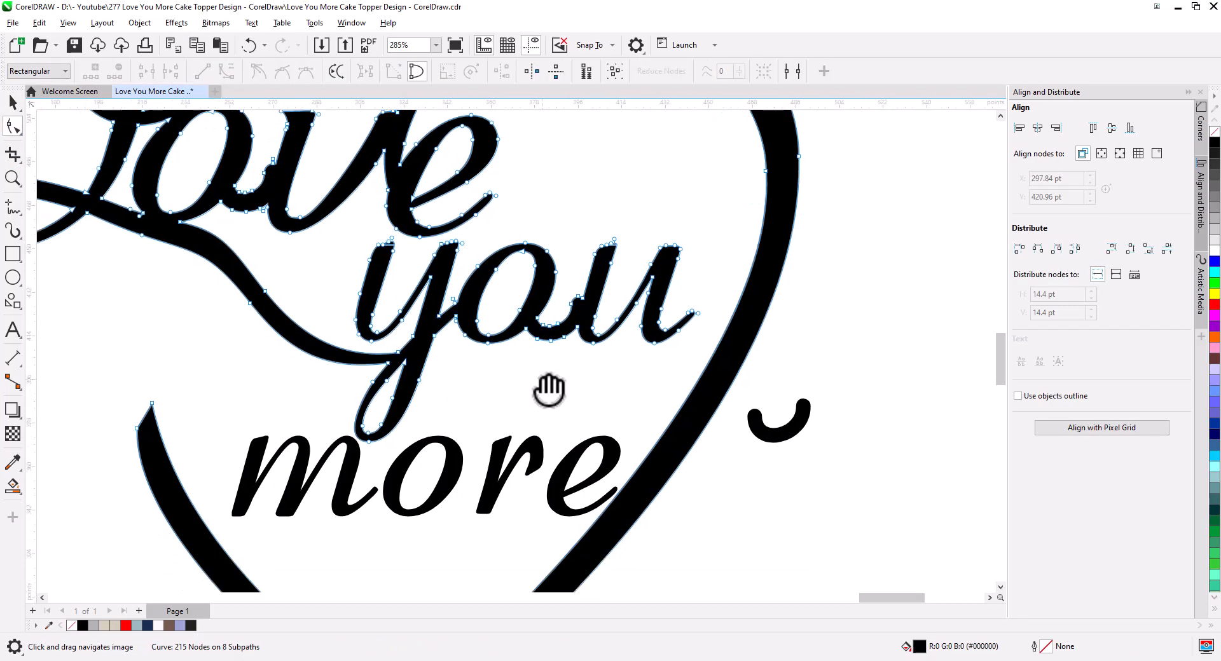
drag(846, 226, 470, 362)
scroll(445, 337, up, 2)
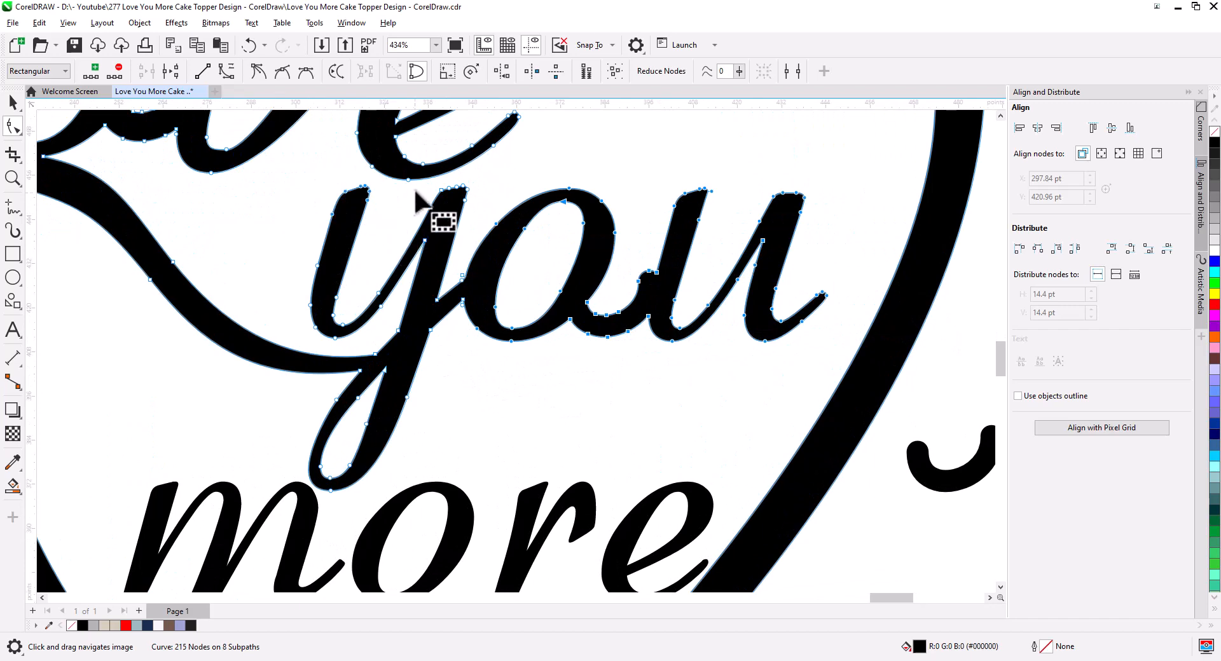
drag(296, 248, 393, 343)
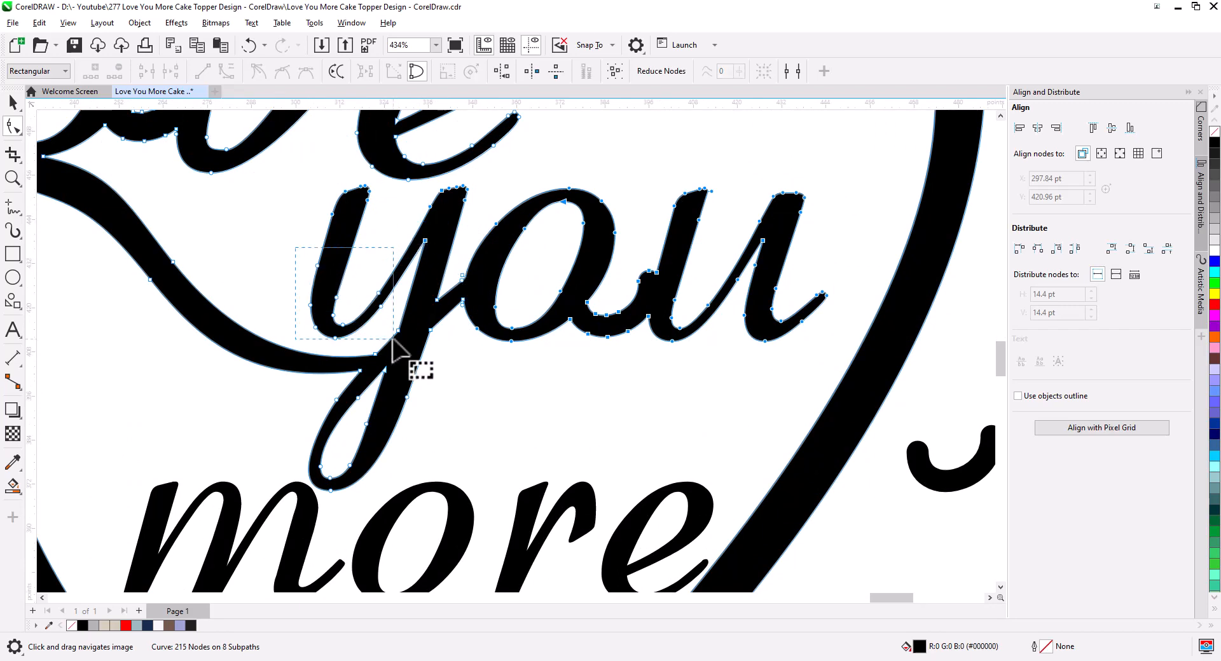
click(449, 273)
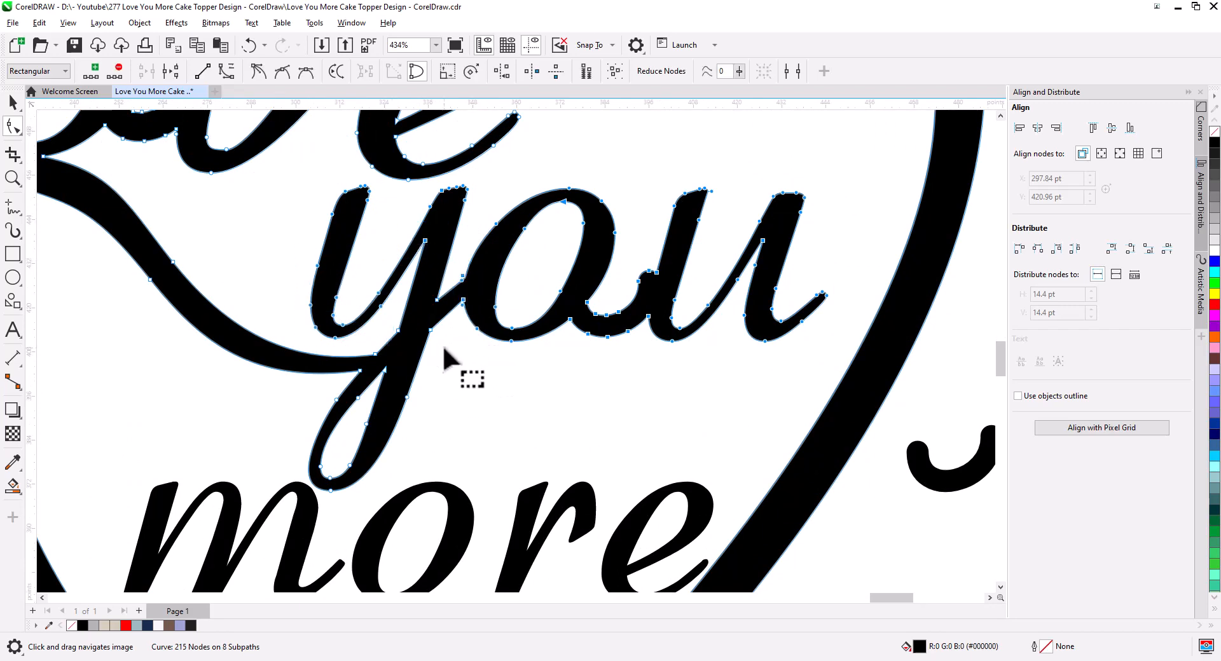
drag(353, 347, 394, 385)
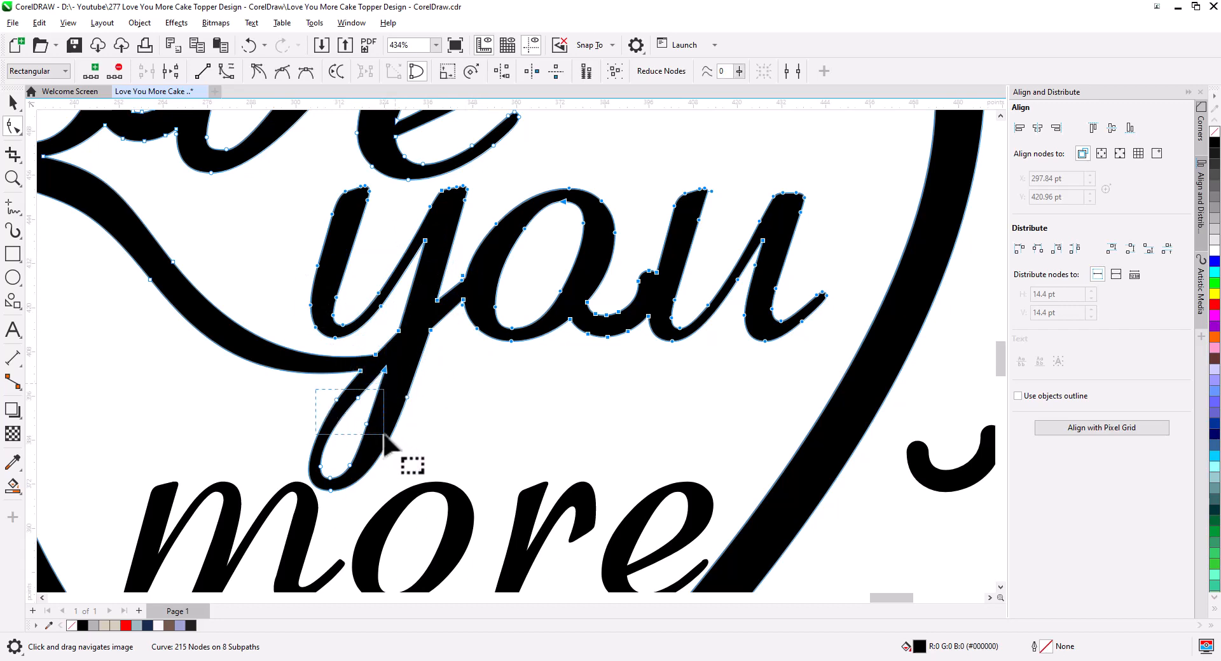
drag(802, 321, 879, 338)
scroll(623, 414, down, 4)
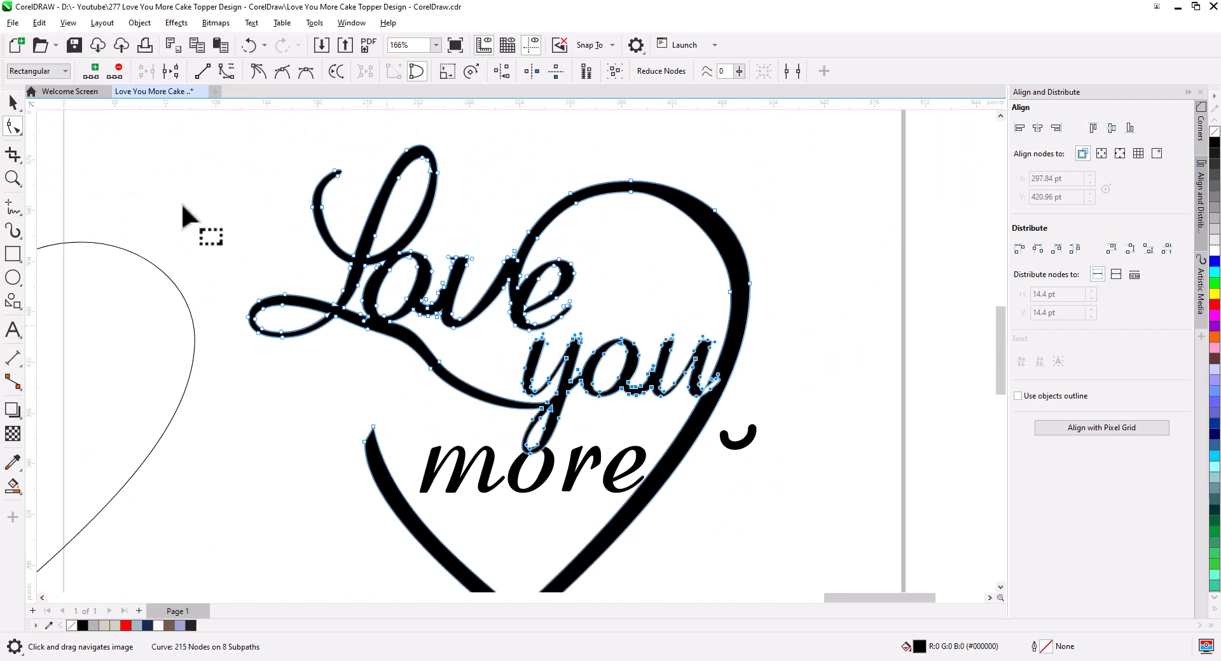
key(space)
click(648, 389)
click(743, 313)
click(643, 305)
click(435, 279)
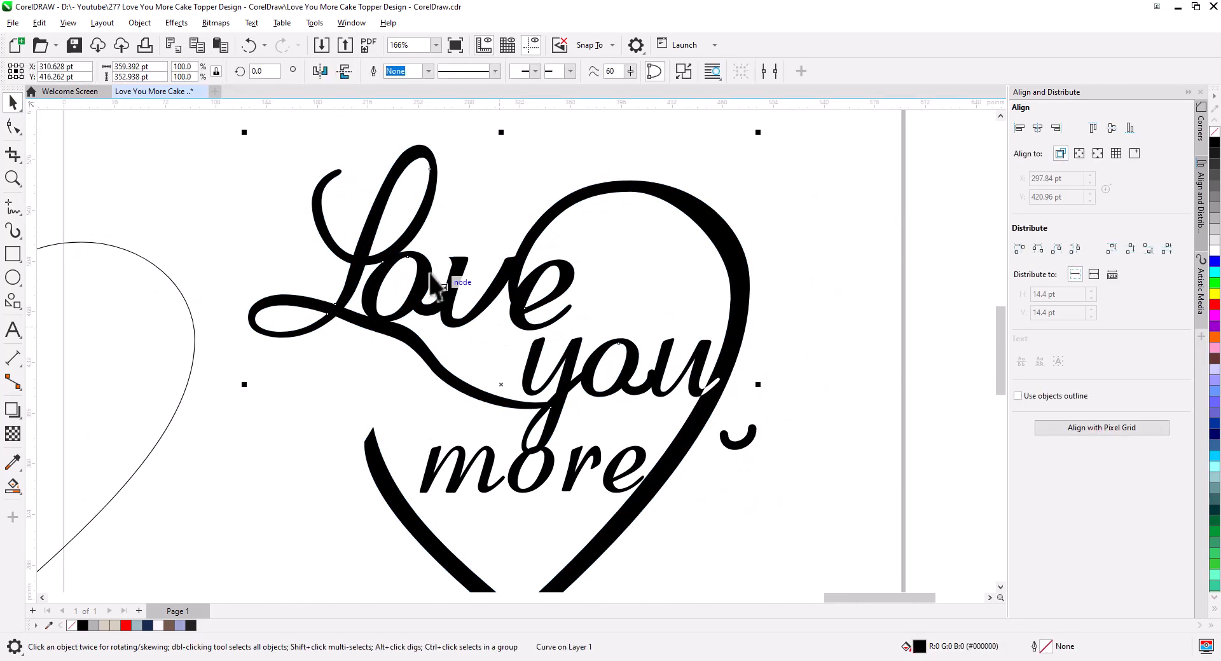
click(638, 403)
scroll(638, 403, down, 1)
scroll(485, 307, up, 1)
Reshape the lower left loop of the L in "Love" into a taller loop by moving and deleting nodes.
drag(488, 312, 513, 422)
key(space)
click(409, 335)
scroll(327, 279, up, 1)
drag(328, 283, 388, 433)
drag(429, 385, 438, 426)
drag(383, 364, 416, 418)
key(Delete)
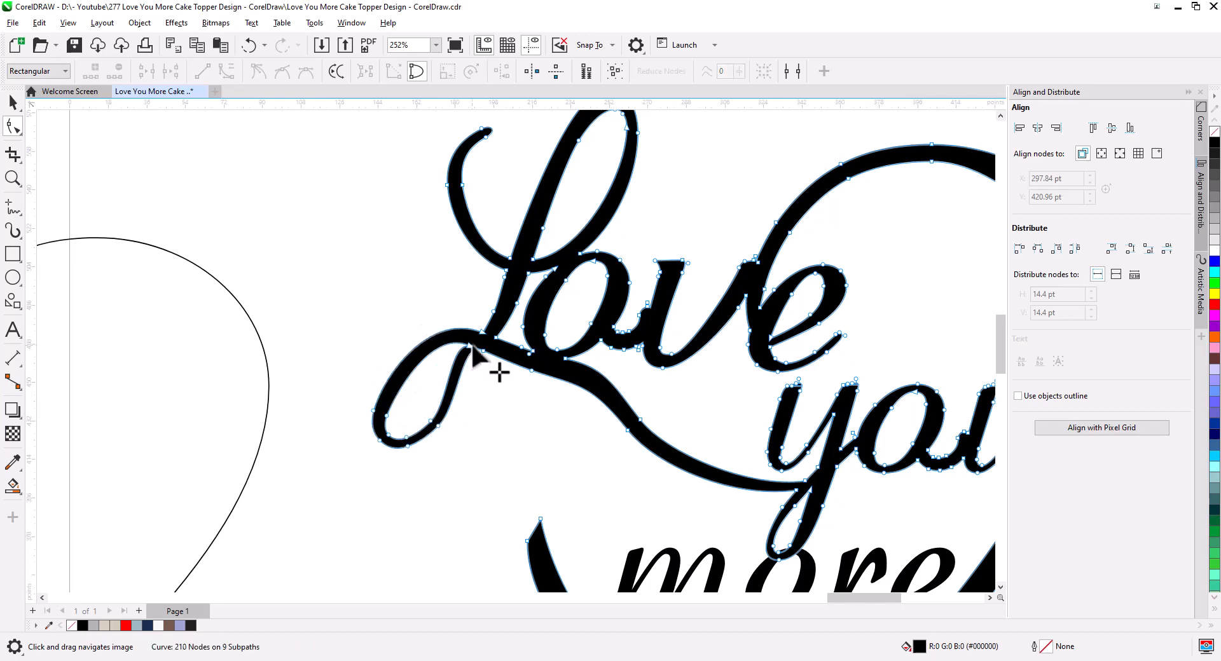
Smooth the L's lower loop by adjusting its nodes and handles where it meets the stem and along its lower curve.
click(471, 347)
scroll(449, 362, up, 2)
drag(452, 319, 453, 376)
drag(428, 305, 474, 394)
click(508, 344)
click(481, 332)
drag(481, 332, 489, 336)
drag(438, 435, 447, 437)
scroll(503, 421, down, 2)
scroll(478, 425, up, 1)
drag(473, 396, 474, 392)
click(16, 104)
click(248, 267)
Move the m of "more" onto the heart's left side and place the o right beside it.
scroll(541, 509, down, 4)
drag(546, 522, 445, 344)
scroll(568, 447, up, 2)
drag(570, 446, 595, 469)
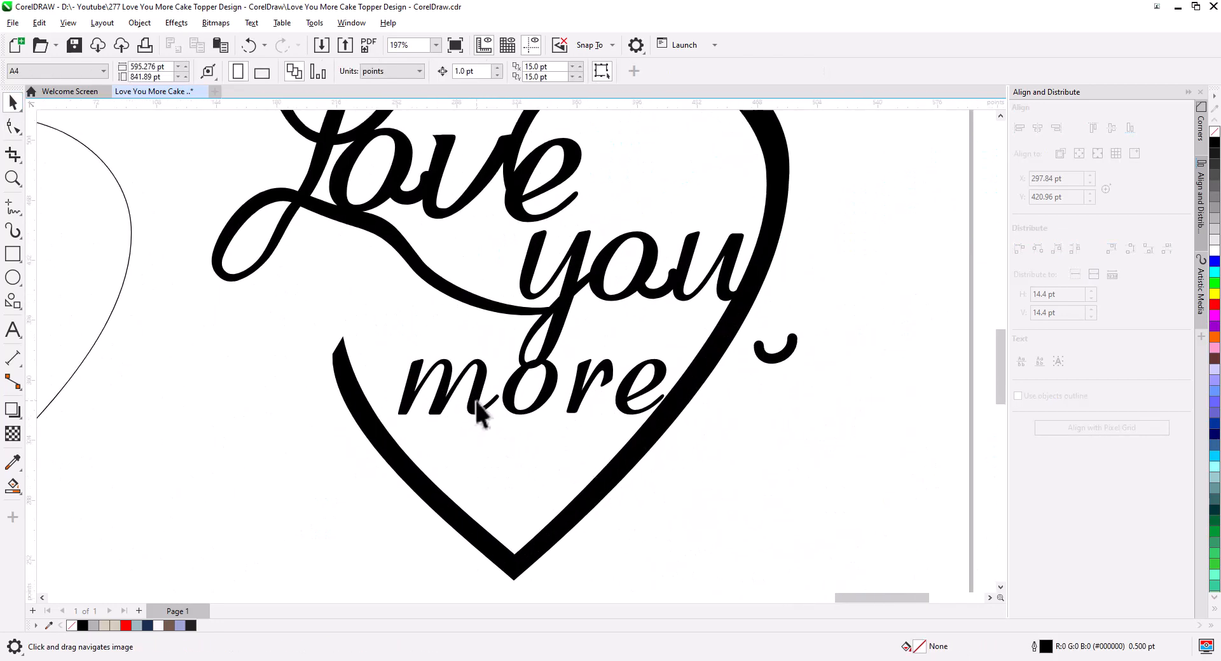
click(477, 406)
drag(429, 405, 411, 420)
click(513, 439)
drag(523, 420, 514, 420)
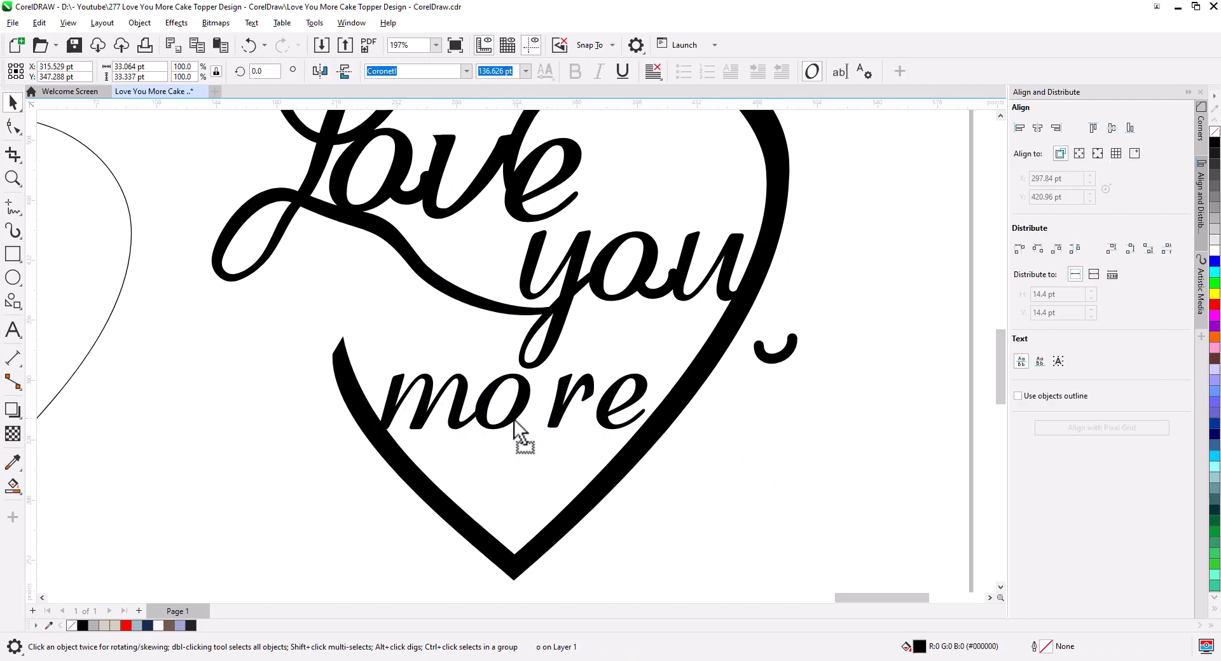
Fit the small U-shaped connector between the o and r of "more" and position the r and e so the e overlaps the heart.
drag(780, 356, 564, 434)
click(524, 442)
scroll(520, 423, up, 1)
click(525, 429)
drag(578, 430, 562, 432)
drag(679, 411, 636, 417)
scroll(642, 431, down, 2)
drag(463, 381, 680, 454)
scroll(674, 454, up, 1)
drag(675, 430, 714, 458)
click(583, 452)
scroll(583, 452, up, 1)
click(533, 404)
Convert the o-to-r connector's outline to an object and weld it with the letters of "more".
click(396, 71)
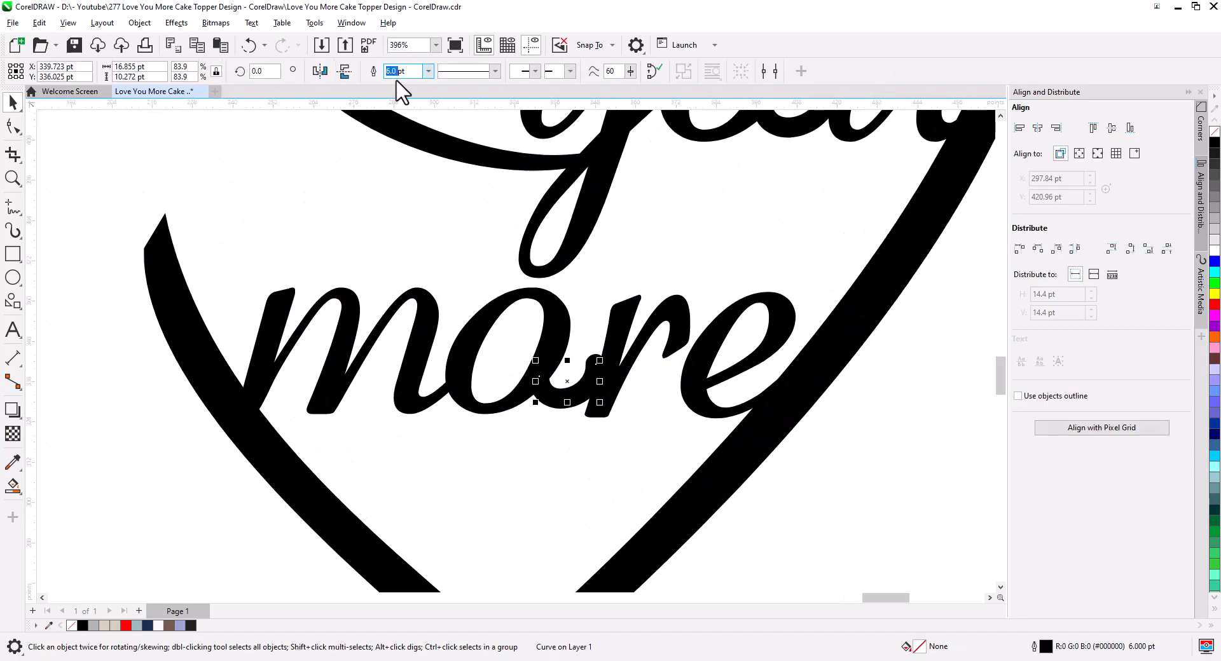
click(139, 22)
click(780, 463)
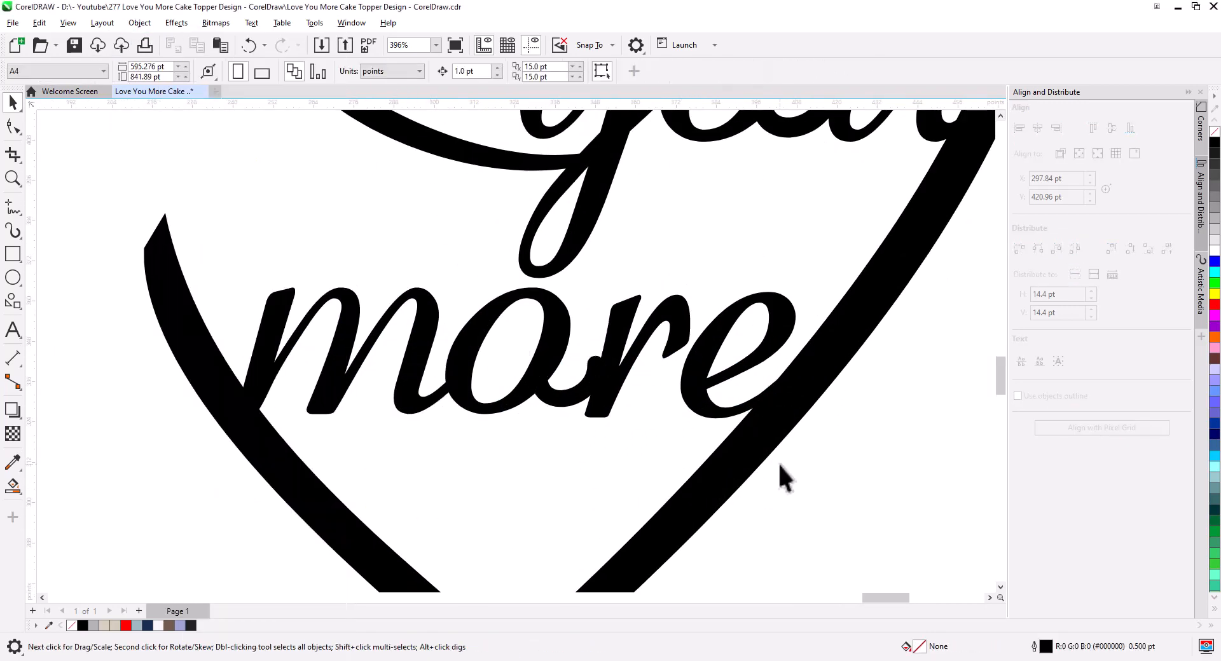
drag(867, 467, 219, 270)
click(421, 71)
Draw a freehand curve about 9 by 15 pt from the r's end to the e in "more" and set its outline width to 5 pt.
scroll(471, 414, up, 2)
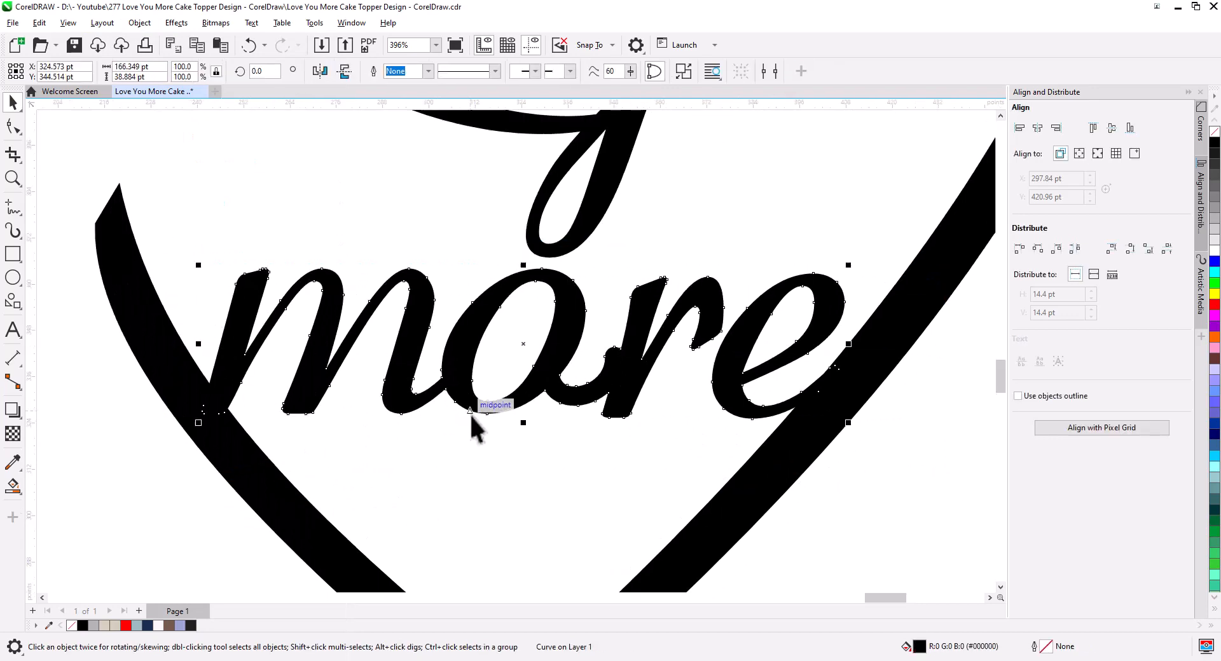
drag(471, 414, 320, 410)
scroll(323, 289, up, 2)
drag(323, 288, 157, 256)
click(11, 209)
drag(503, 298, 543, 375)
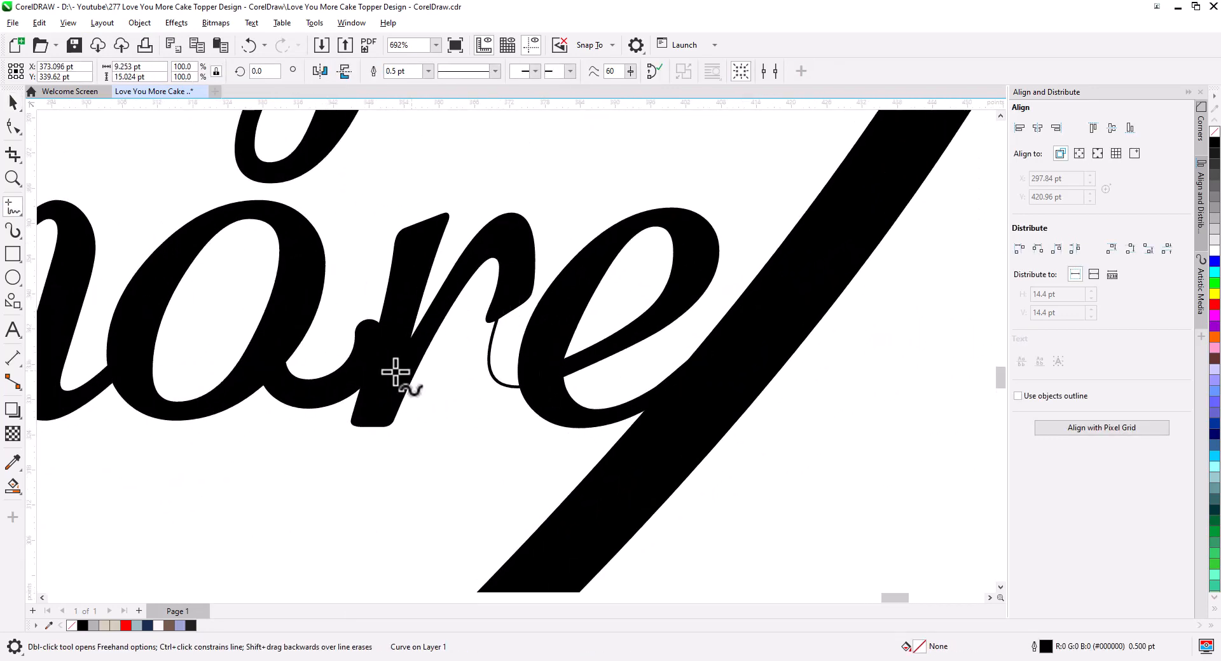
click(13, 103)
double_click(395, 72)
text(5)
key(Return)
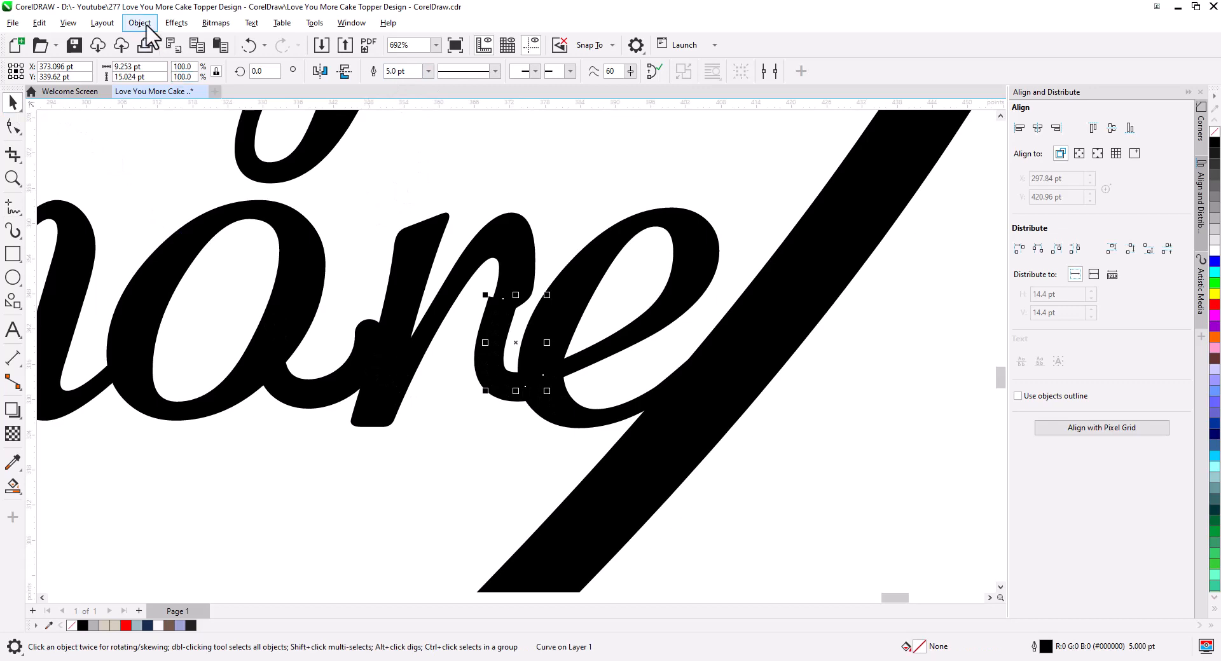
Convert the r-to-e curve's outline to an object and adjust its upper end nodes to match the r's stroke.
click(147, 25)
click(181, 434)
click(13, 127)
scroll(526, 320, up, 2)
drag(442, 258, 528, 305)
drag(511, 286, 526, 271)
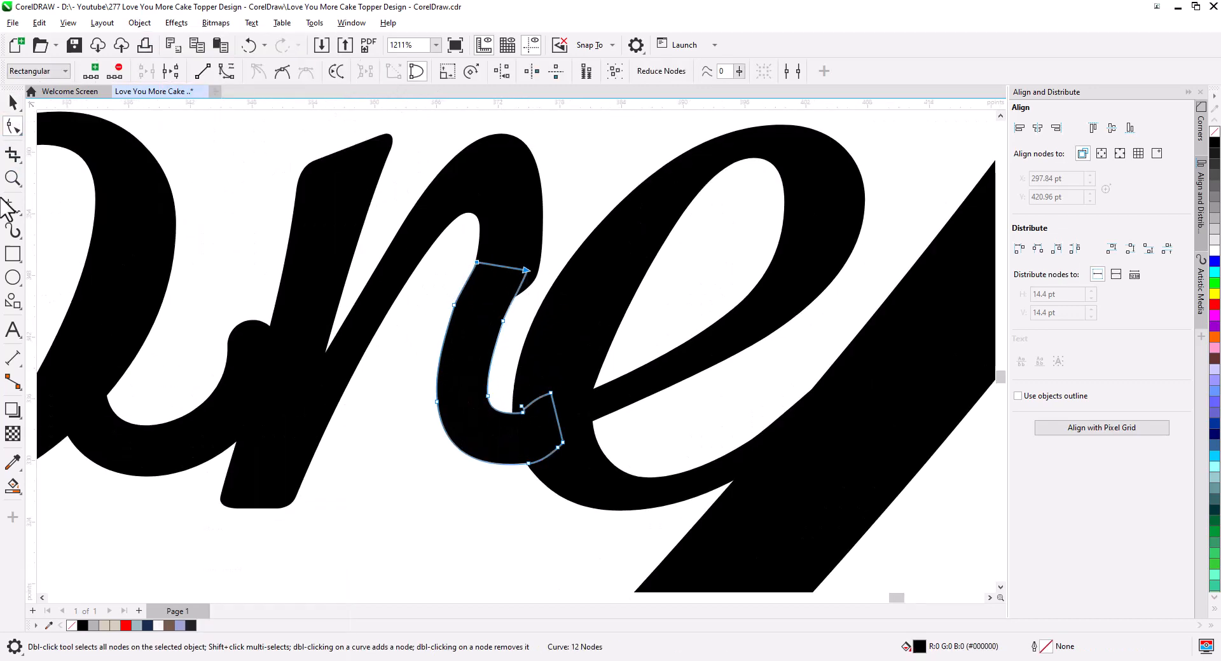
Weld the r-to-e connector into "more" and delete the surplus nodes where it joins the r.
click(13, 103)
shift+click(602, 289)
click(421, 71)
click(13, 126)
drag(439, 243, 480, 326)
key(Delete)
scroll(519, 358, down, 3)
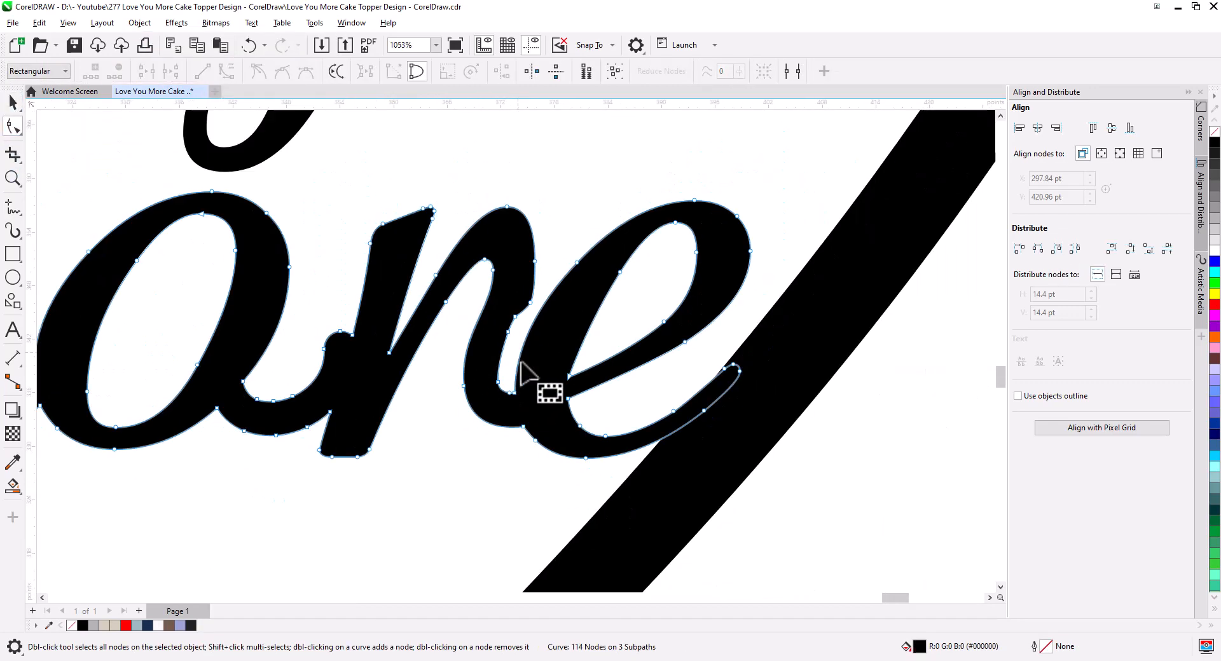
scroll(521, 364, down, 3)
scroll(466, 378, up, 2)
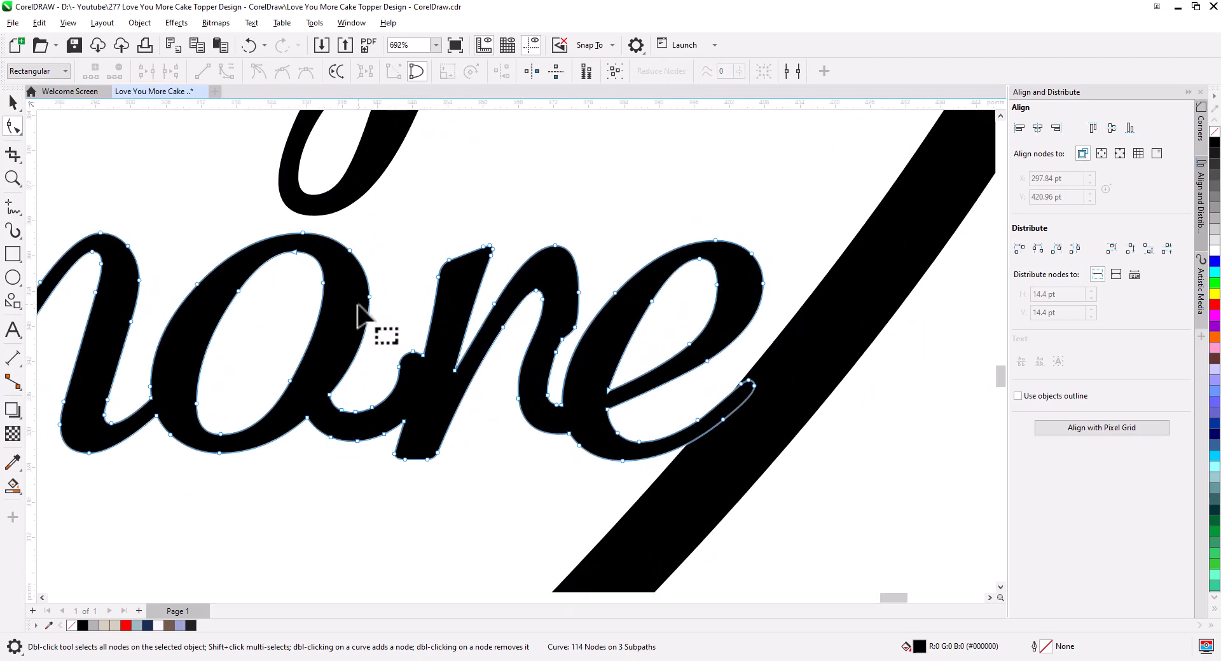
Move the thin-outlined heart over the large heart's open end beside "more" and scale it down to about 83 by 72 pt.
scroll(394, 325, down, 4)
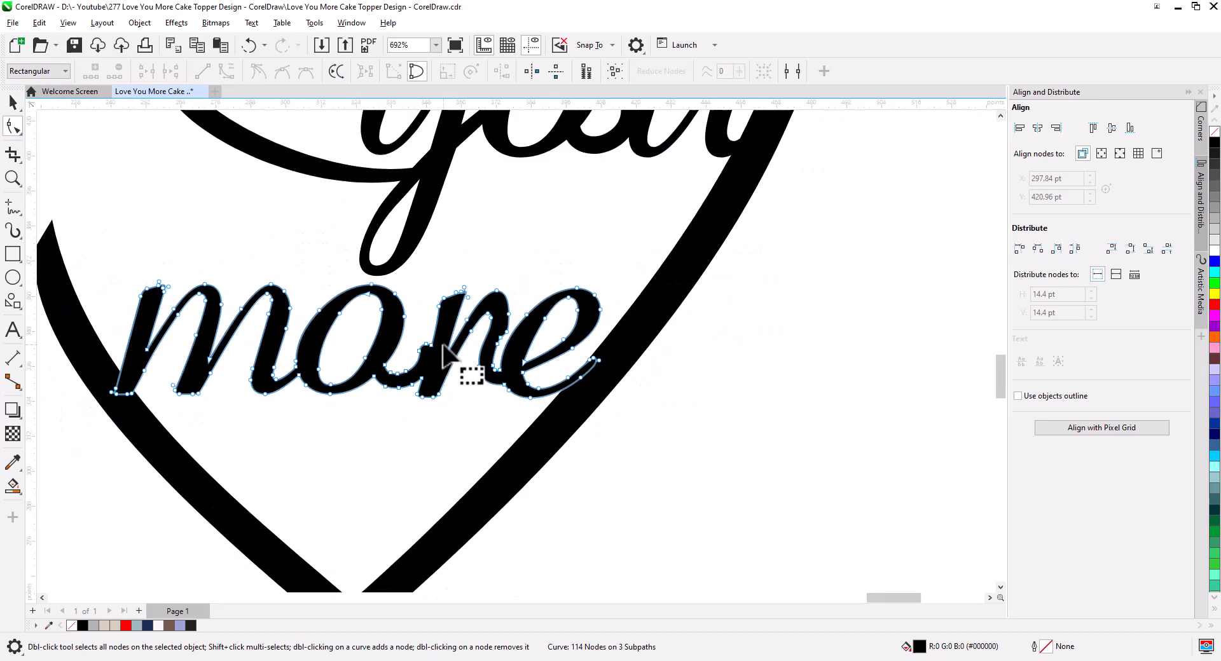
key(space)
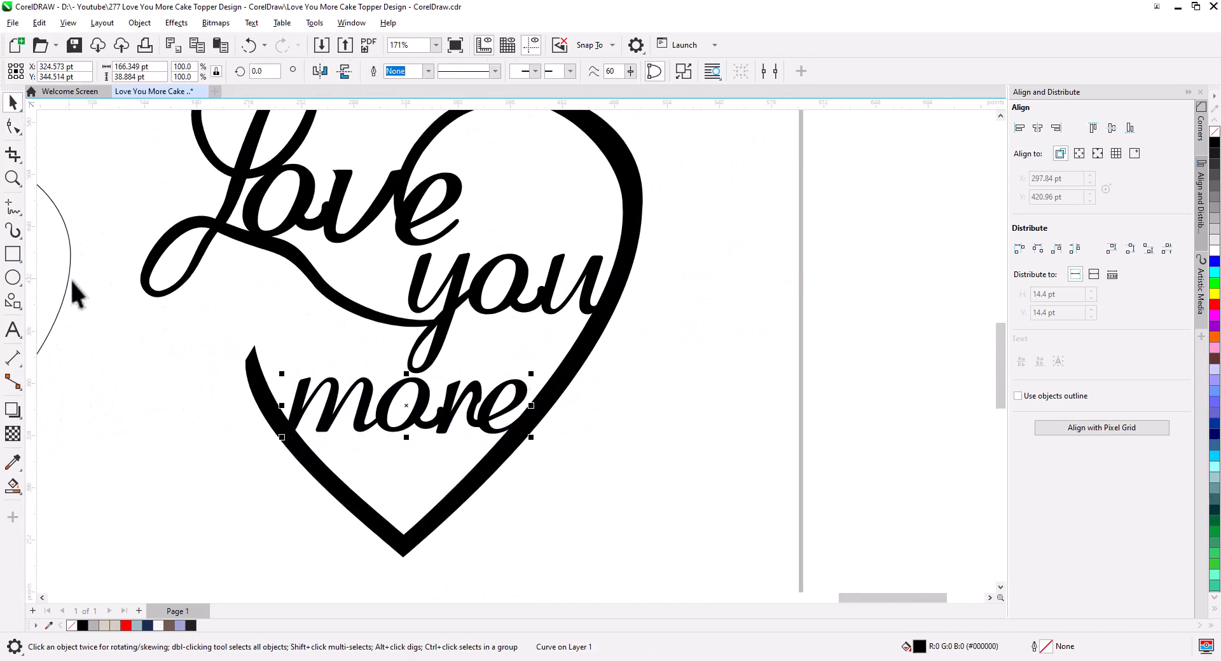
drag(71, 283, 322, 327)
drag(327, 198, 181, 322)
drag(153, 422, 301, 385)
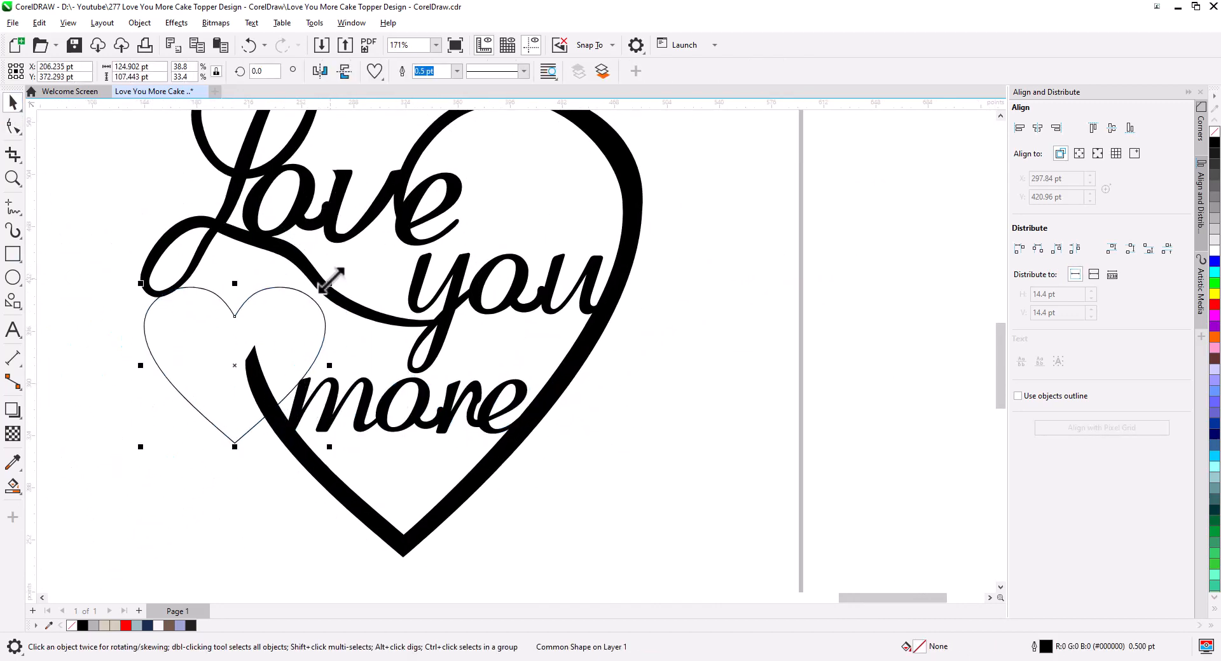
drag(330, 280, 266, 336)
drag(227, 422, 297, 387)
scroll(231, 402, up, 2)
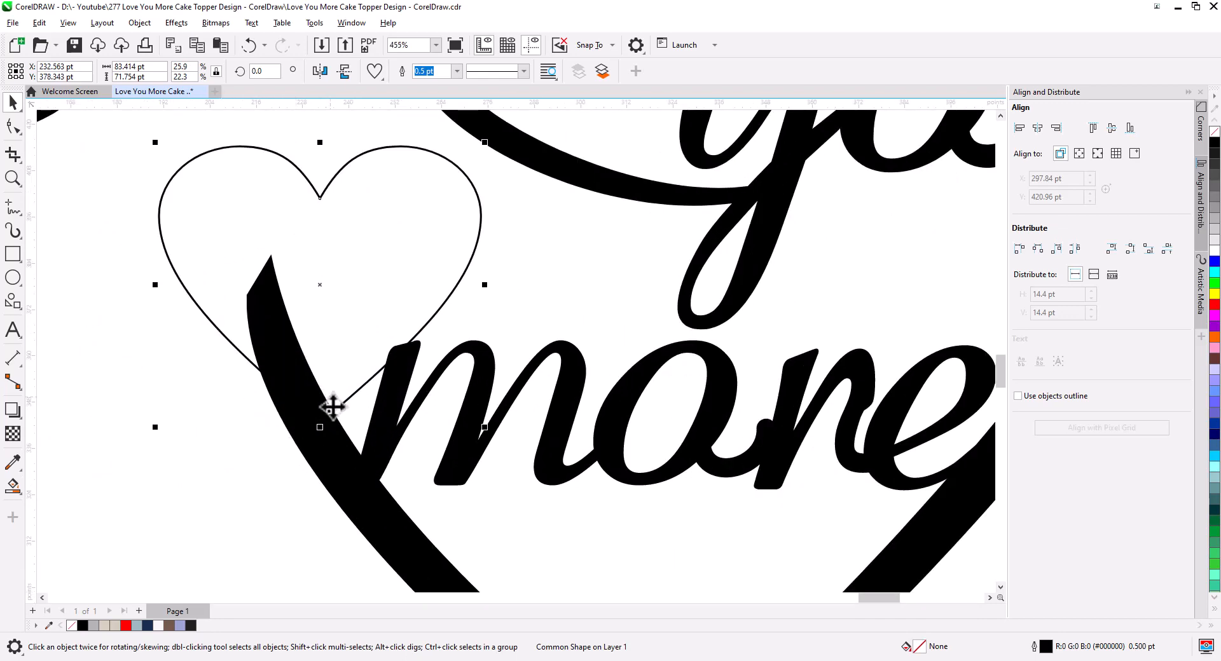
scroll(353, 433, down, 2)
scroll(375, 470, up, 1)
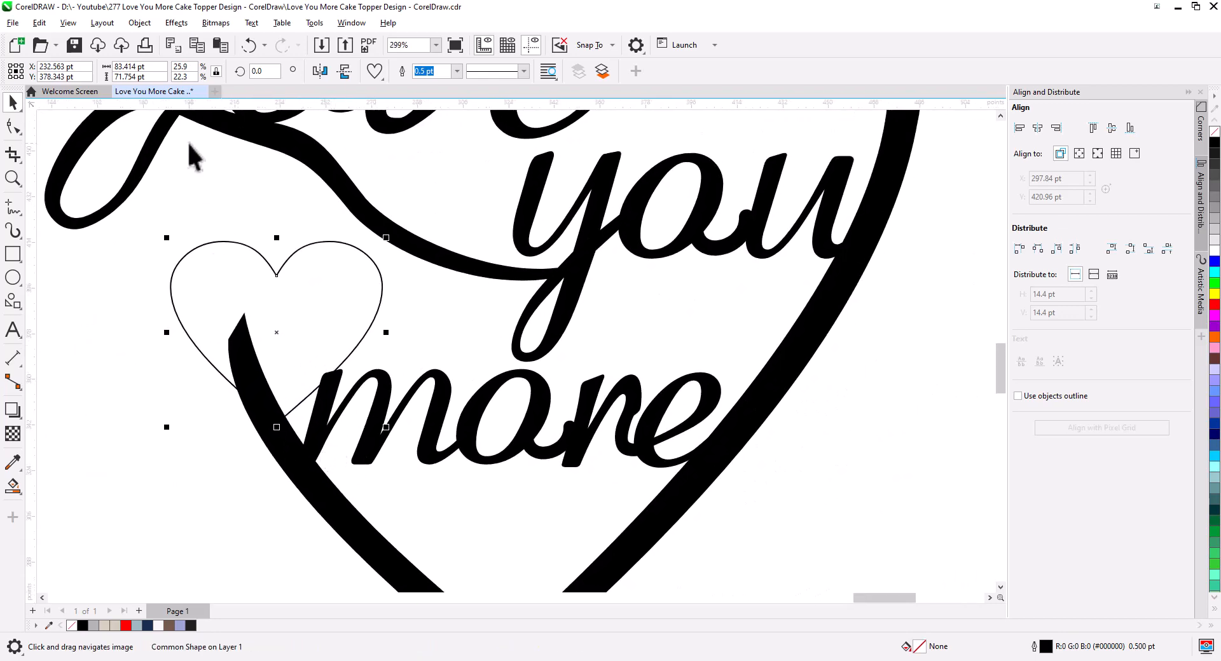
Convert the small heart to curves, break it at a new node on its lower side and at its tip, and delete the cut-off segment.
click(139, 23)
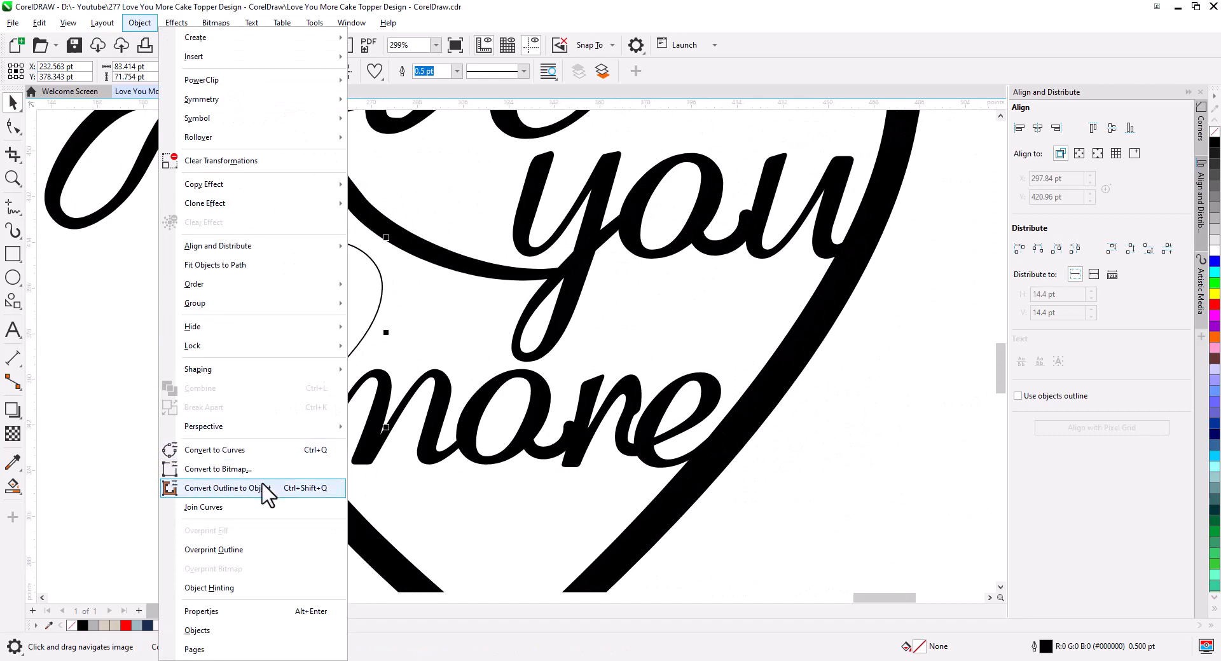
click(264, 450)
click(14, 130)
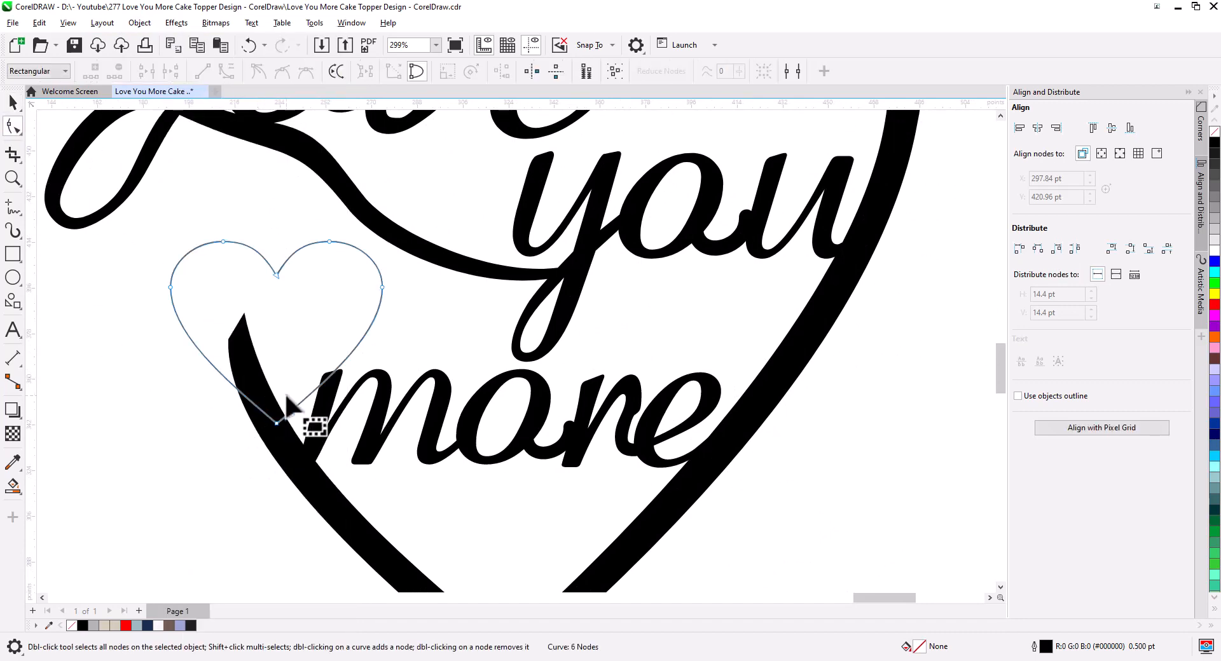
double_click(336, 369)
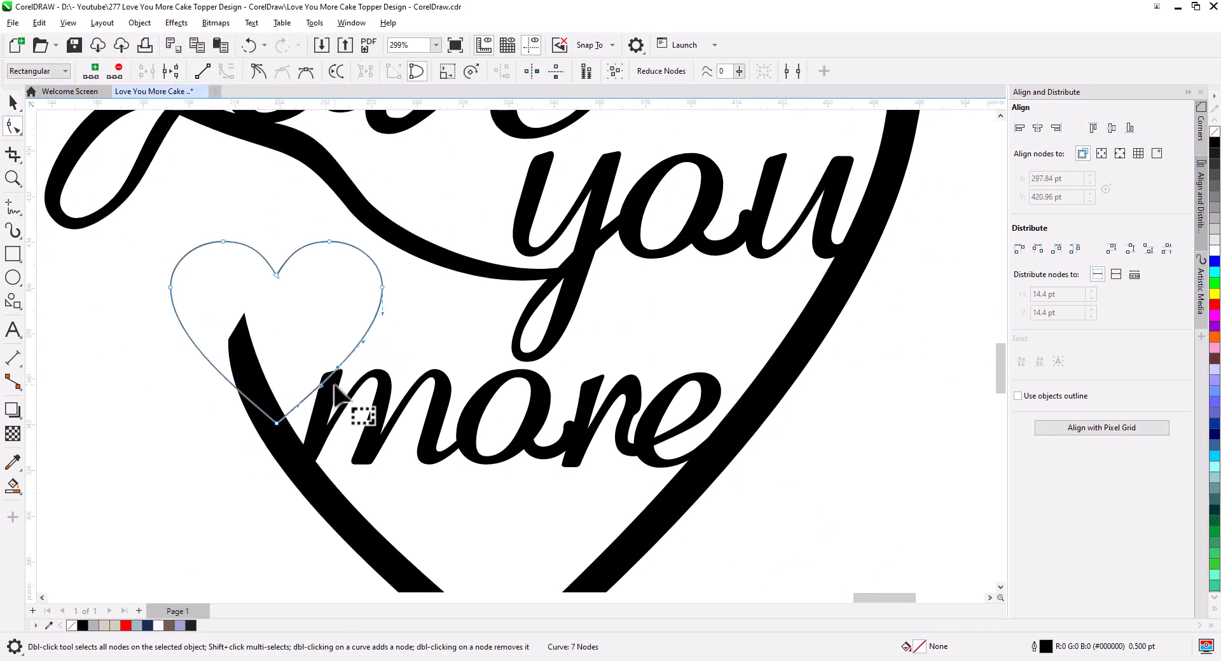
click(169, 72)
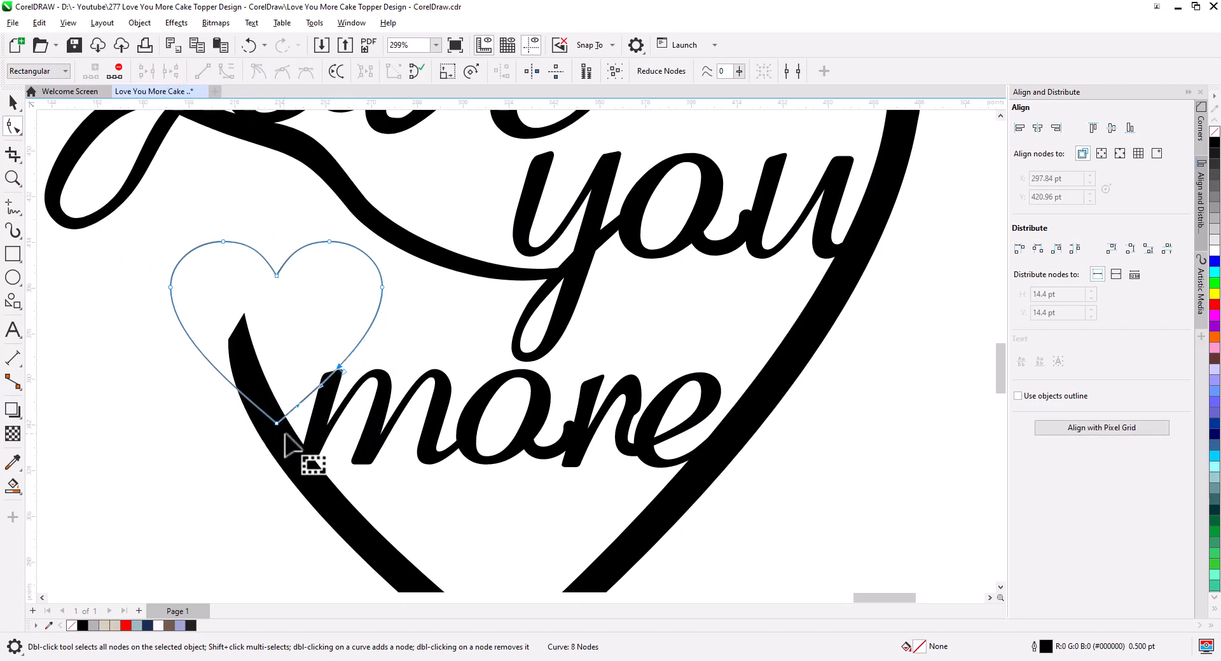
key(space)
right_click(375, 318)
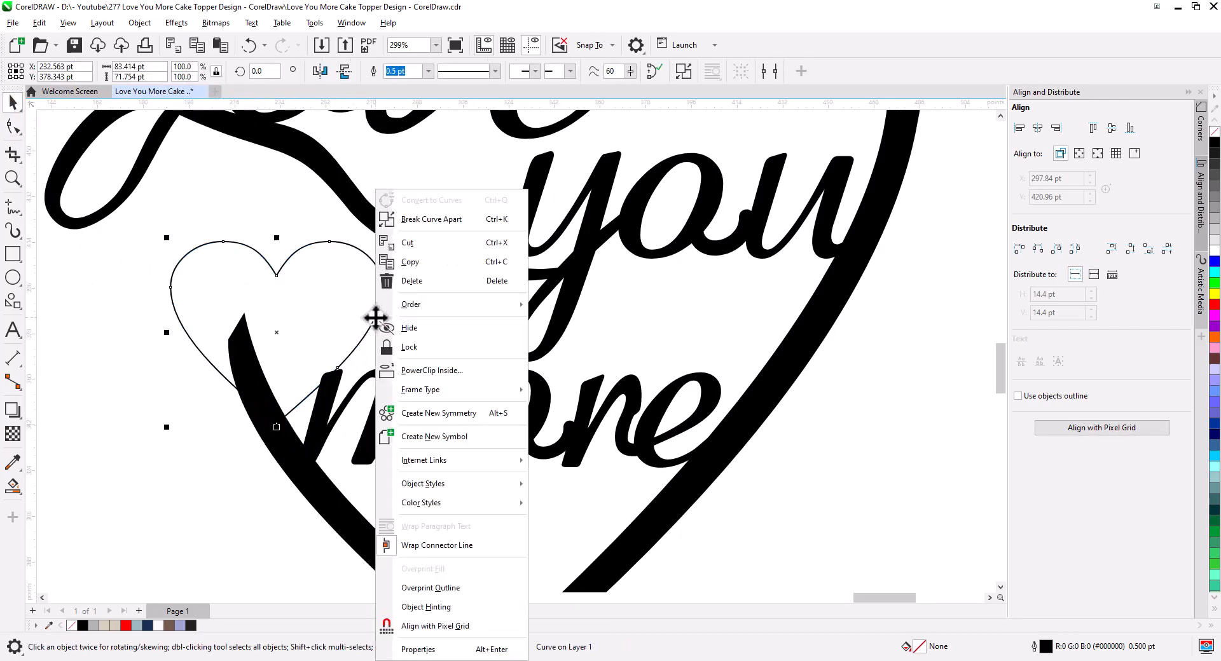
click(454, 221)
click(299, 426)
click(301, 403)
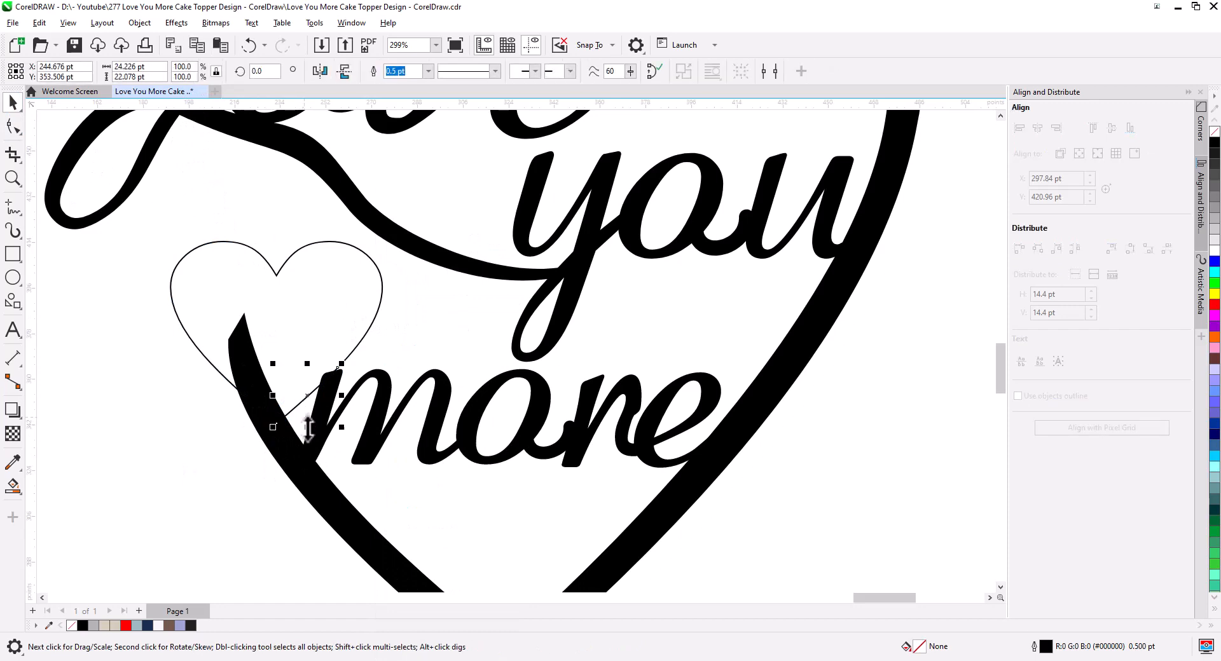
key(Delete)
Set the small open heart's outline width to 8 pt.
click(352, 358)
click(428, 71)
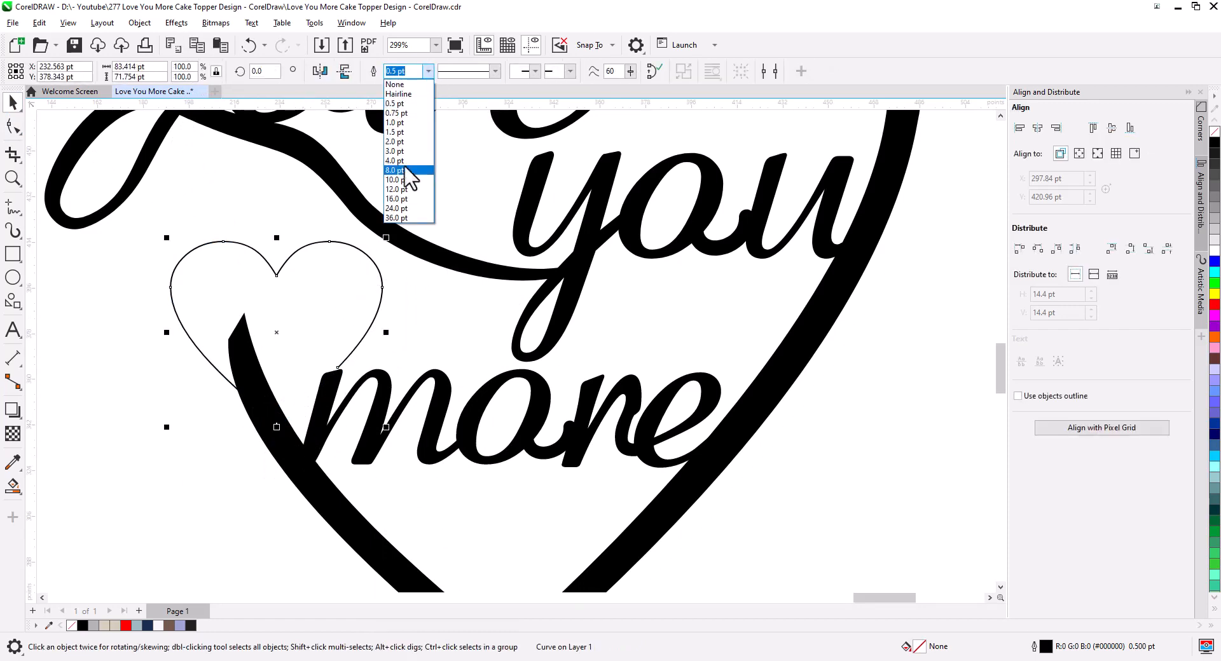
click(394, 171)
Reshape the large heart's open end with its nodes and handles so it follows the small heart's outer side.
key(F10)
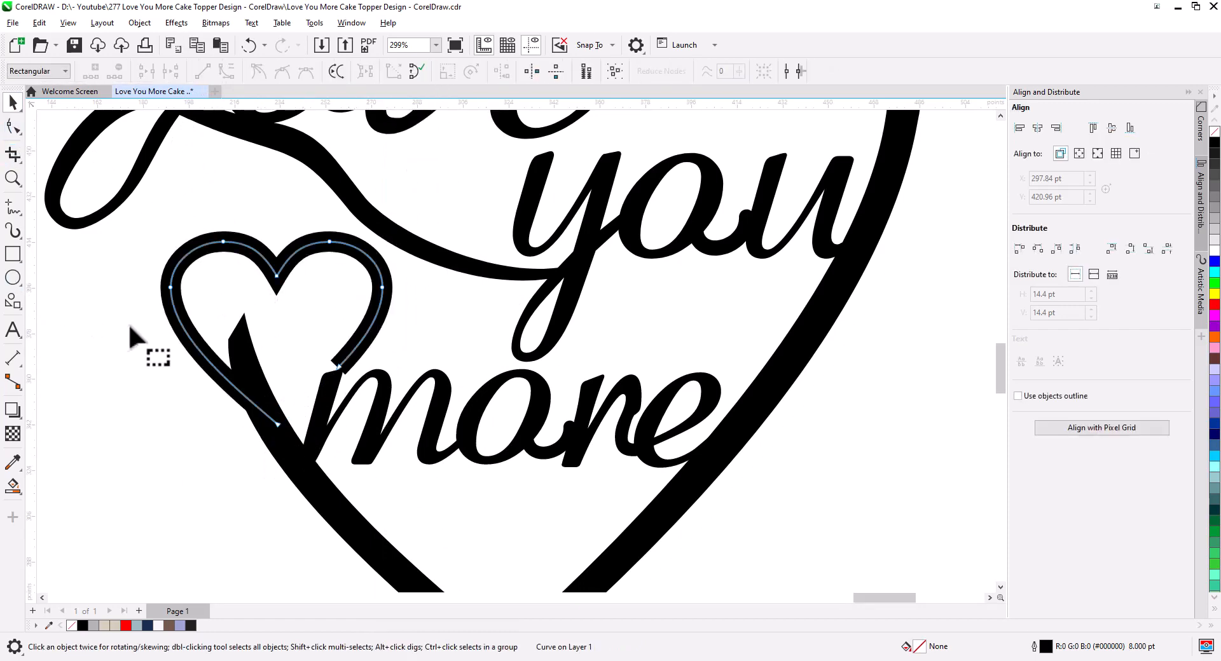
click(271, 416)
double_click(278, 465)
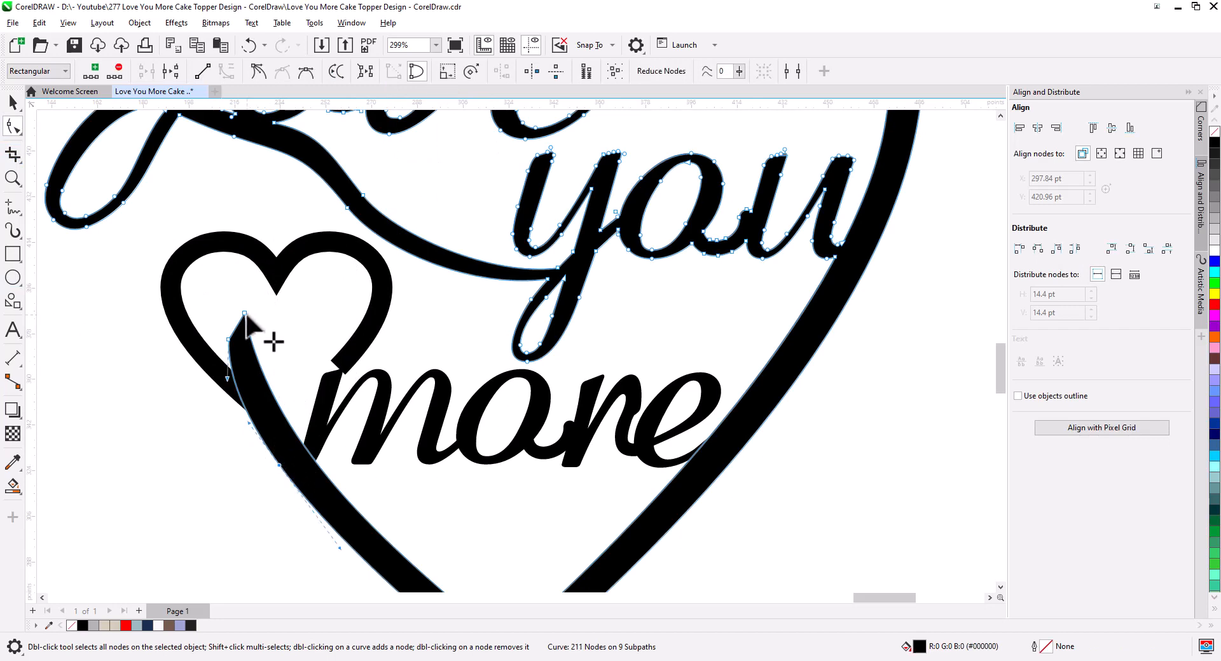
drag(228, 339, 178, 334)
drag(175, 373, 207, 379)
drag(244, 313, 196, 328)
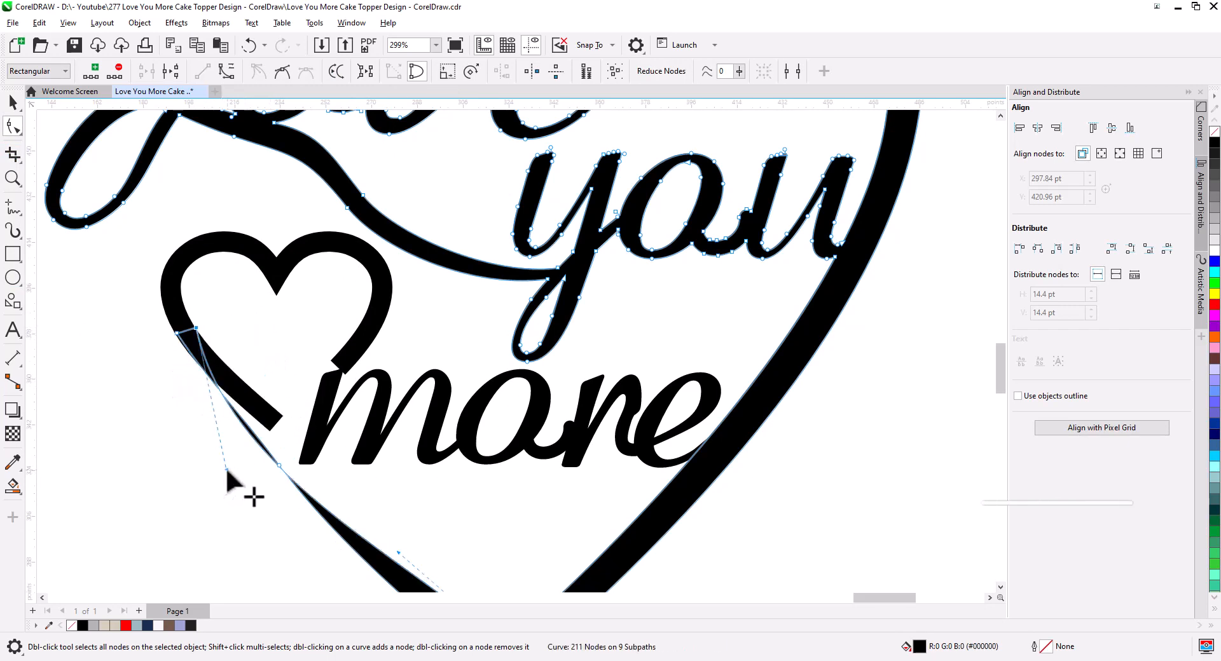
drag(228, 470, 238, 425)
click(280, 464)
drag(204, 358, 168, 331)
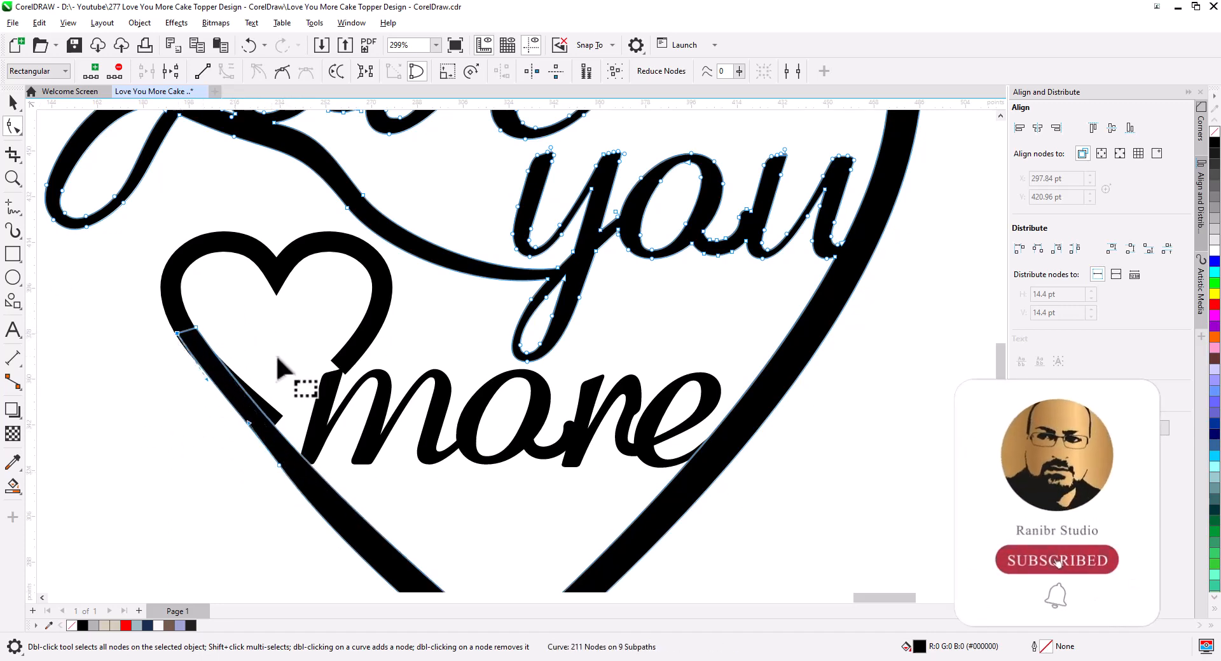
Curl the small heart's cut end inward and adjust its lower end to run along the large heart's outline.
click(338, 368)
mouse_move(337, 367)
mouse_down()
mouse_move(301, 339)
mouse_move(350, 352)
mouse_up()
drag(350, 353, 351, 353)
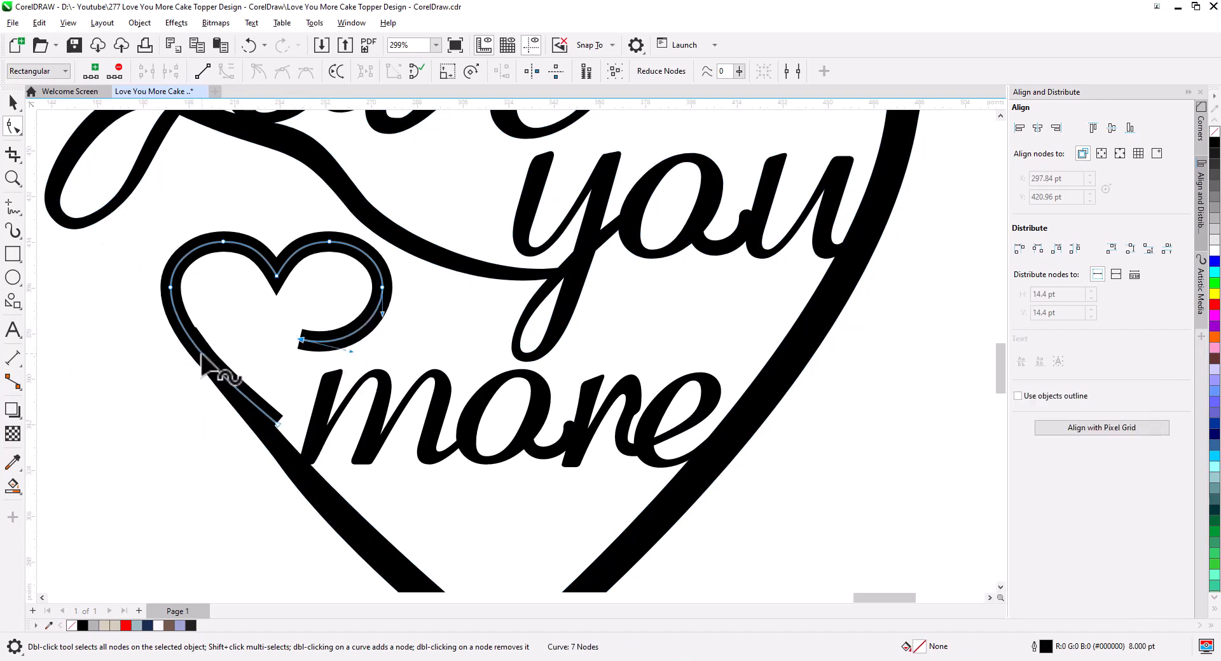
drag(278, 425, 249, 411)
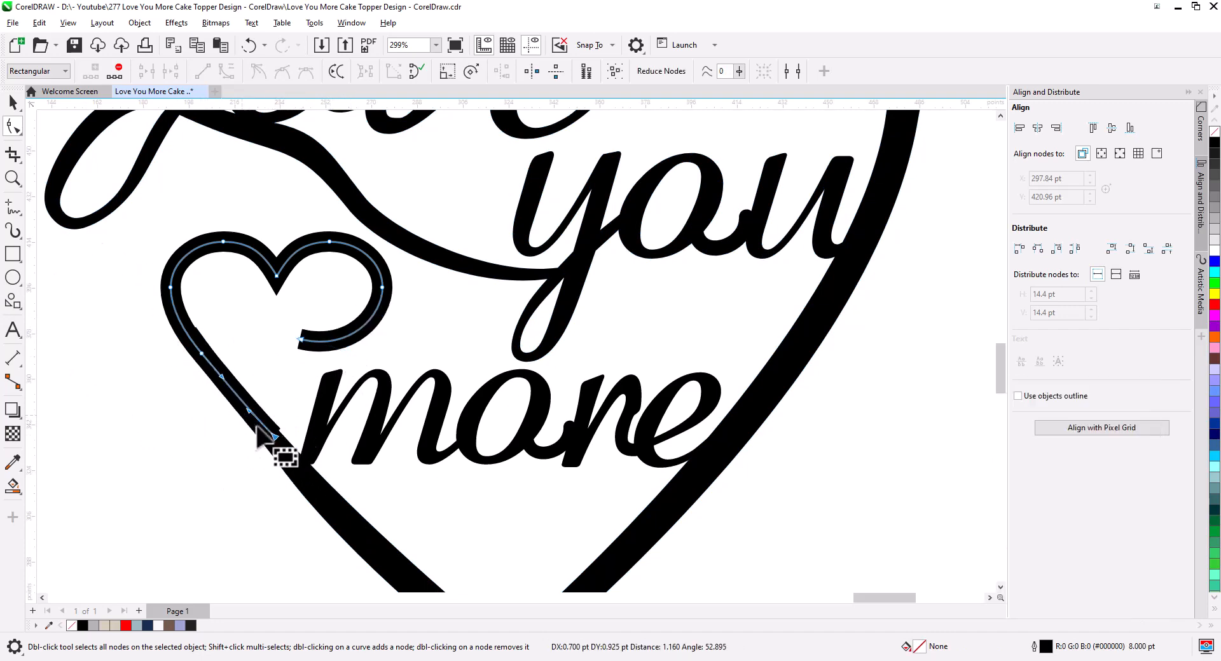
Give the small heart's outline round corners and round line caps, and convert the outline to an object.
click(12, 102)
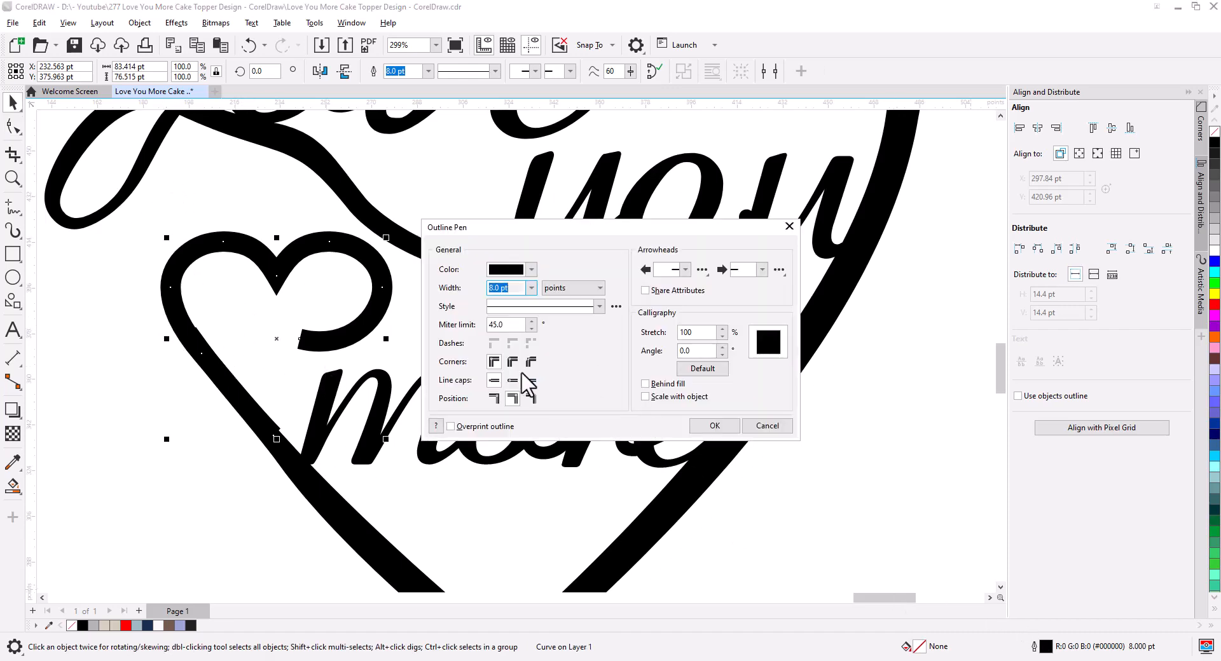
click(714, 425)
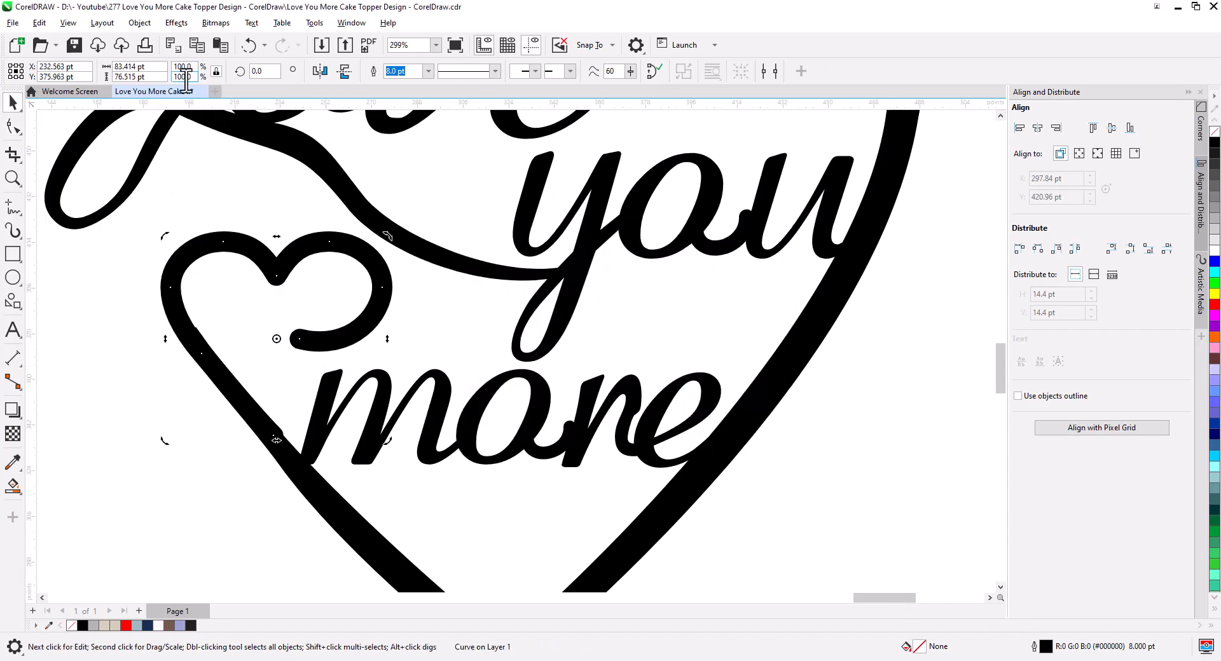
click(140, 22)
click(197, 490)
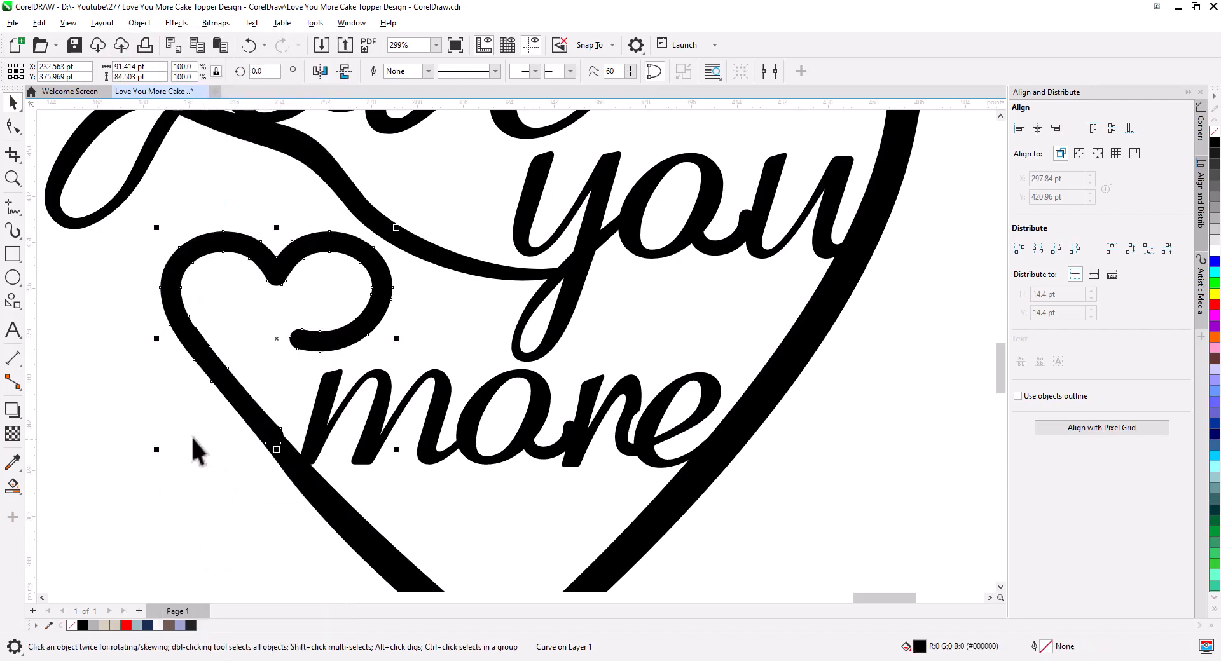
Weld the small heart to the large heart design and delete the surplus nodes along their joint.
shift+click(321, 509)
key(ctrl+l)
key(F10)
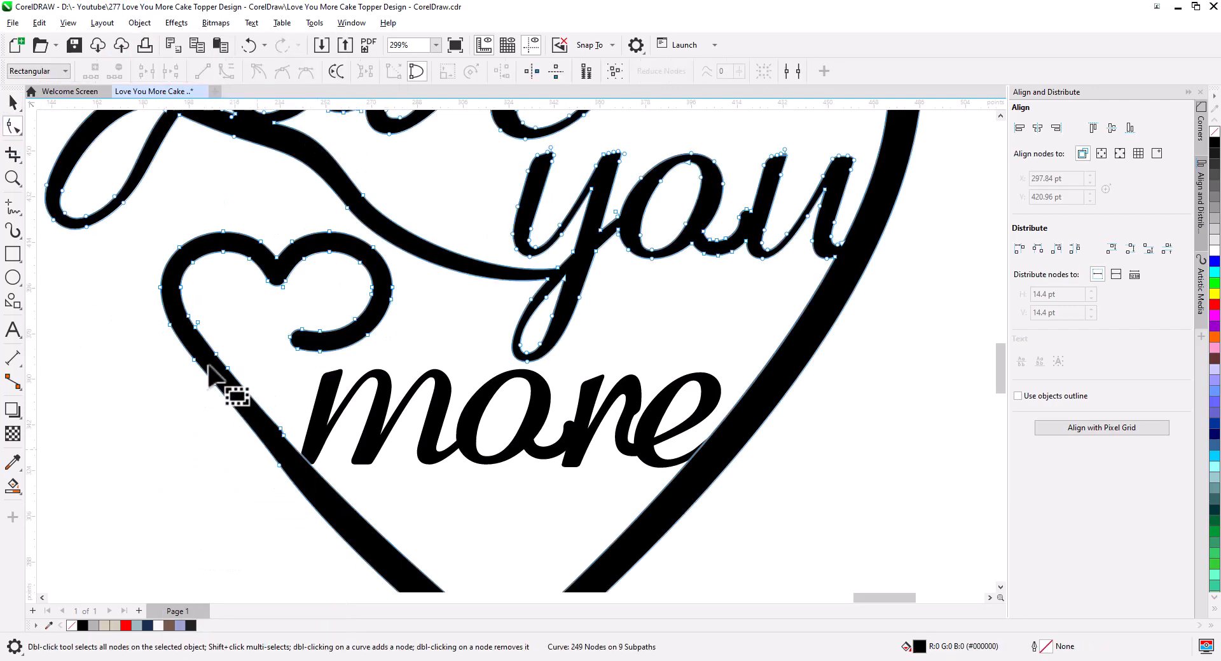
key(Delete)
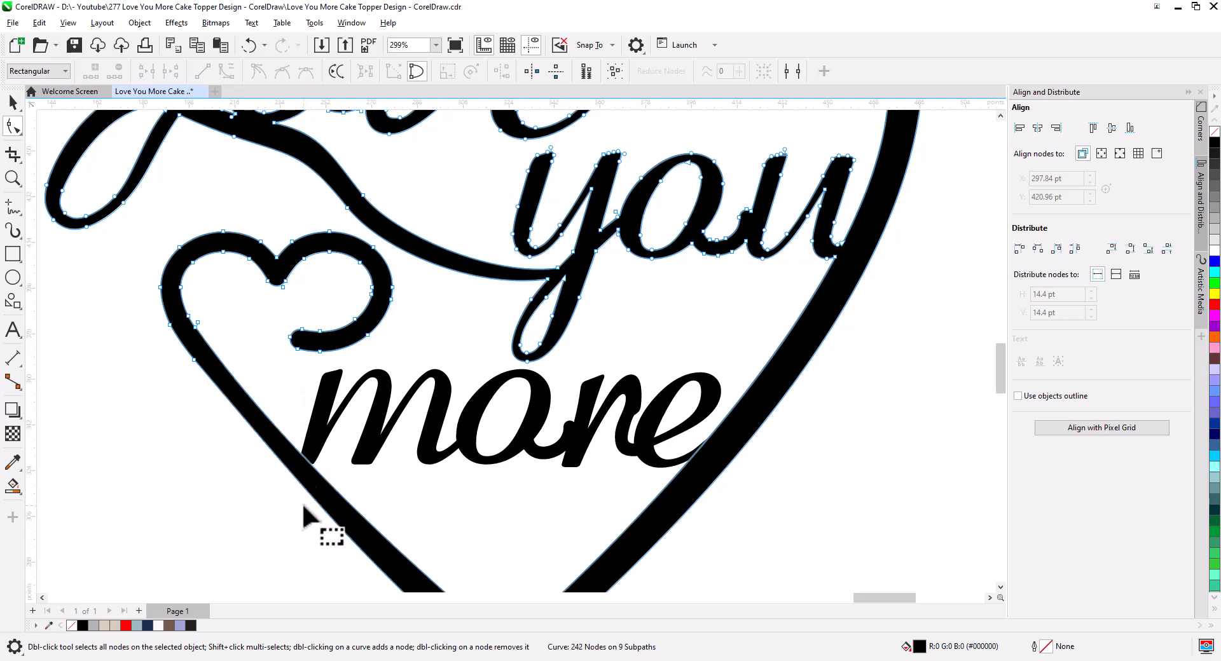
drag(214, 311, 194, 345)
key(Delete)
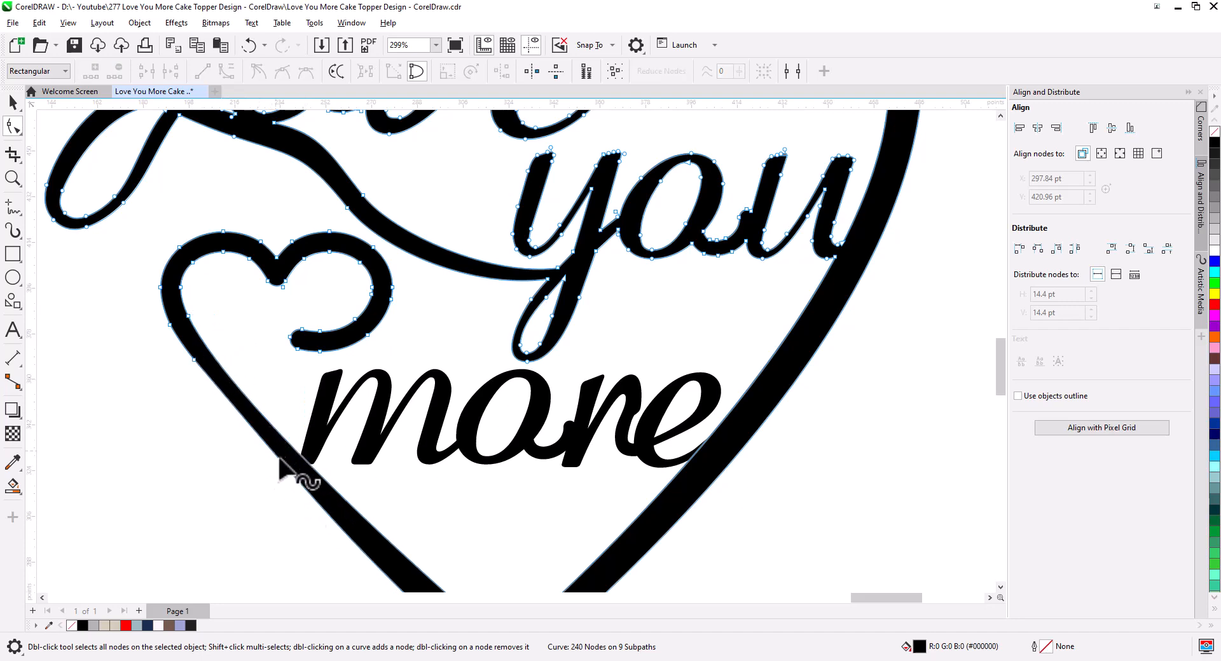
Smooth the large heart's outer edge below the joint with its curve handles and delete the extra nodes beside the small heart.
scroll(285, 469, down, 2)
mouse_move(334, 524)
mouse_down()
mouse_move(333, 489)
mouse_move(342, 507)
mouse_up()
drag(242, 391, 253, 412)
scroll(218, 395, up, 2)
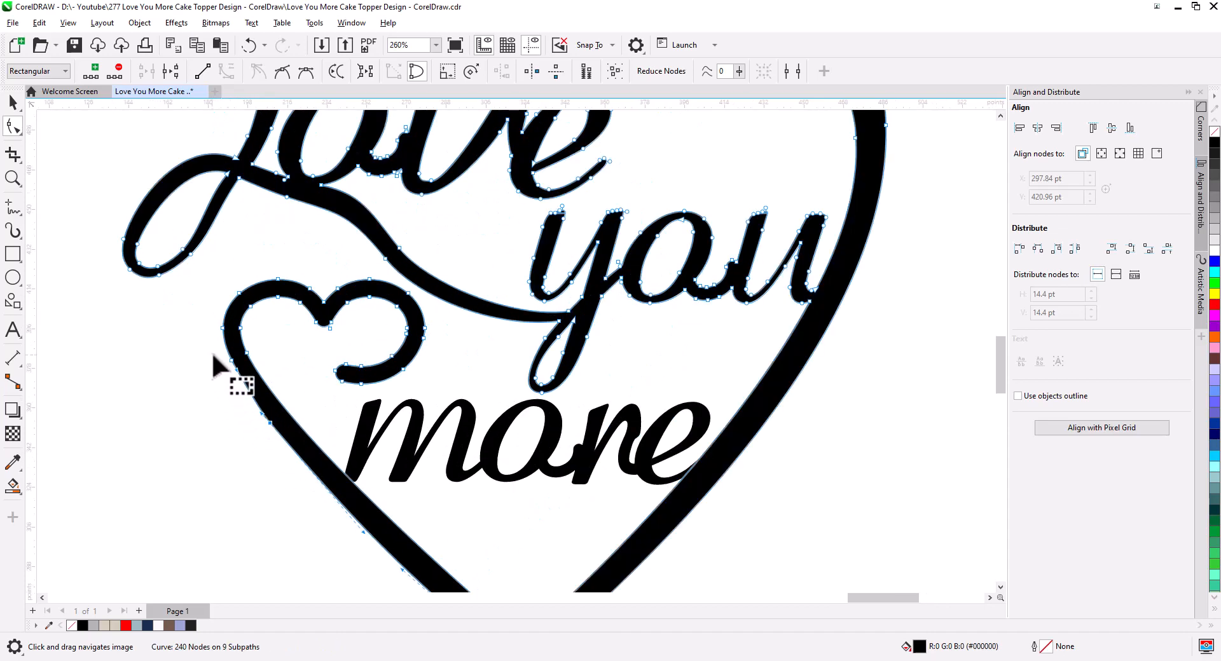
key(Delete)
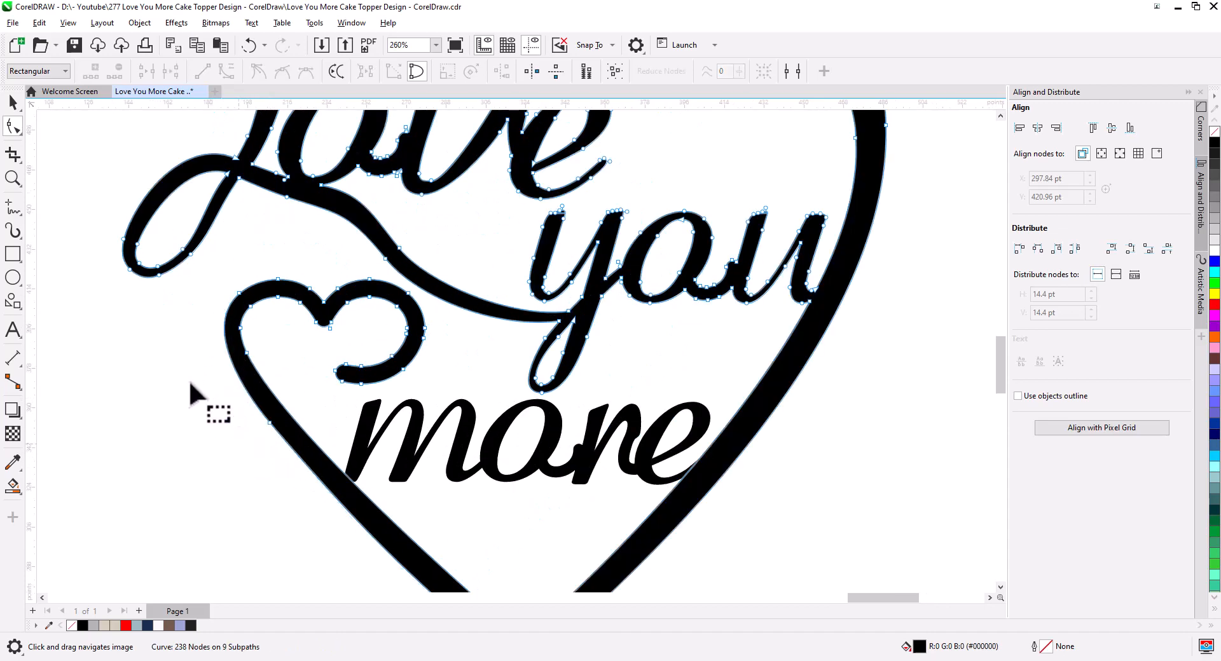
Enlarge "more" slightly so its first letter overlaps the heart outline, and weld it to the rest of the design.
click(13, 102)
click(358, 458)
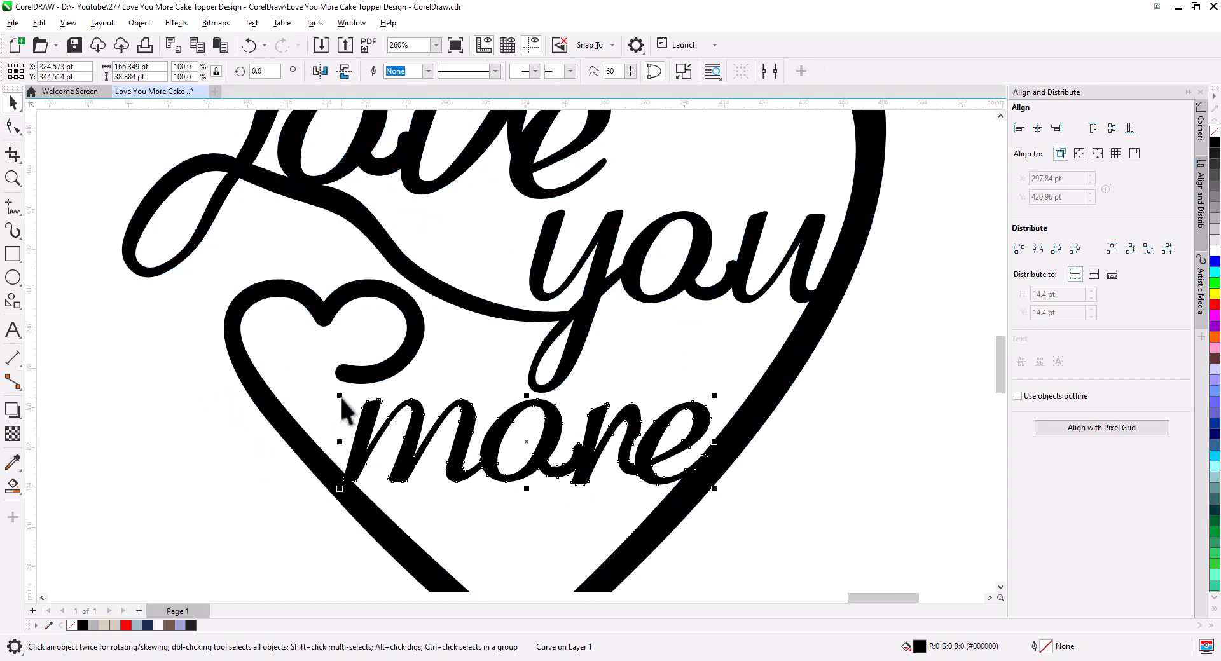
mouse_move(341, 396)
mouse_down()
mouse_move(333, 381)
mouse_move(328, 392)
mouse_up()
drag(402, 437, 403, 437)
shift+click(376, 183)
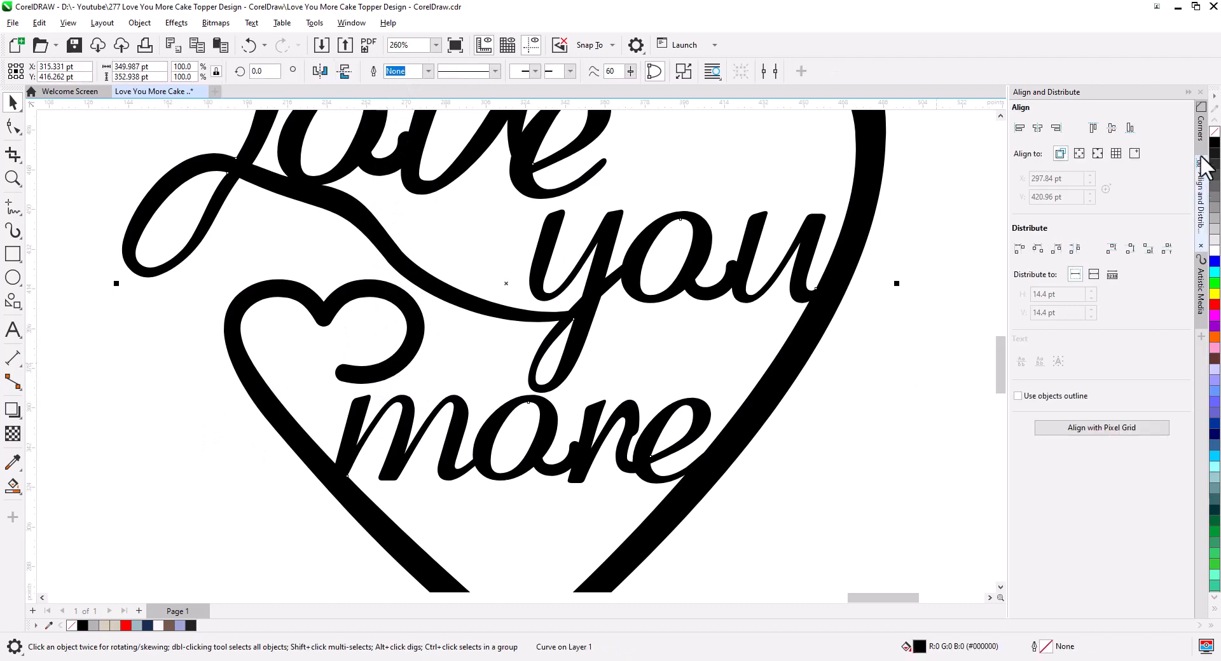
Remove the design's fill and give it a black 0.5 pt outline.
click(1215, 132)
click(259, 486)
drag(332, 409, 407, 615)
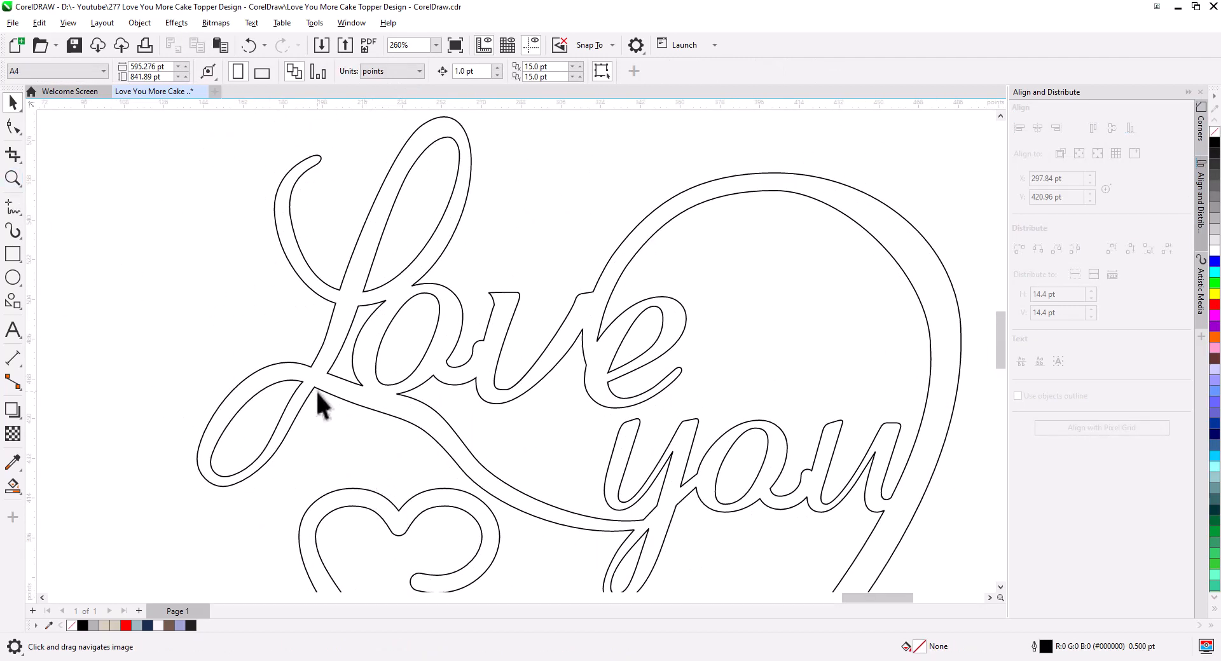
Refine the lower edge of the swash beneath "Love" by adjusting its nodes and curve handles into a smoother line.
click(12, 126)
click(304, 405)
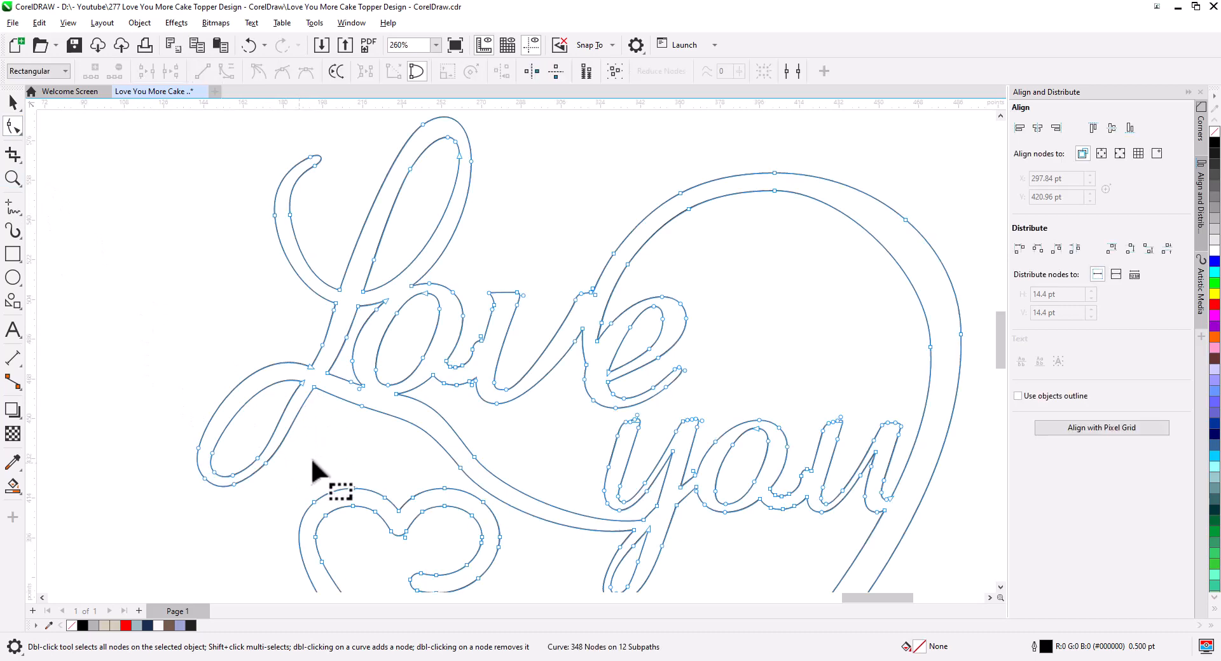
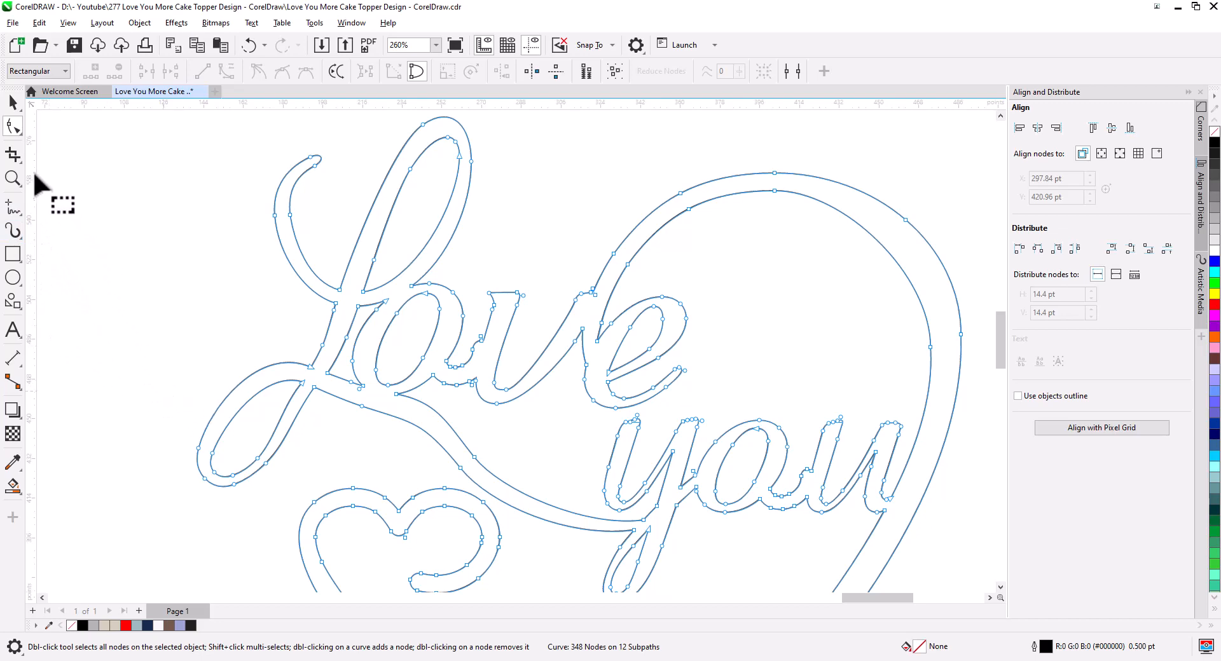
scroll(354, 437, up, 3)
drag(371, 384, 392, 388)
mouse_move(495, 423)
mouse_down()
mouse_move(461, 423)
mouse_move(480, 417)
mouse_up()
mouse_move(560, 484)
mouse_down()
mouse_move(463, 421)
mouse_move(395, 336)
mouse_up()
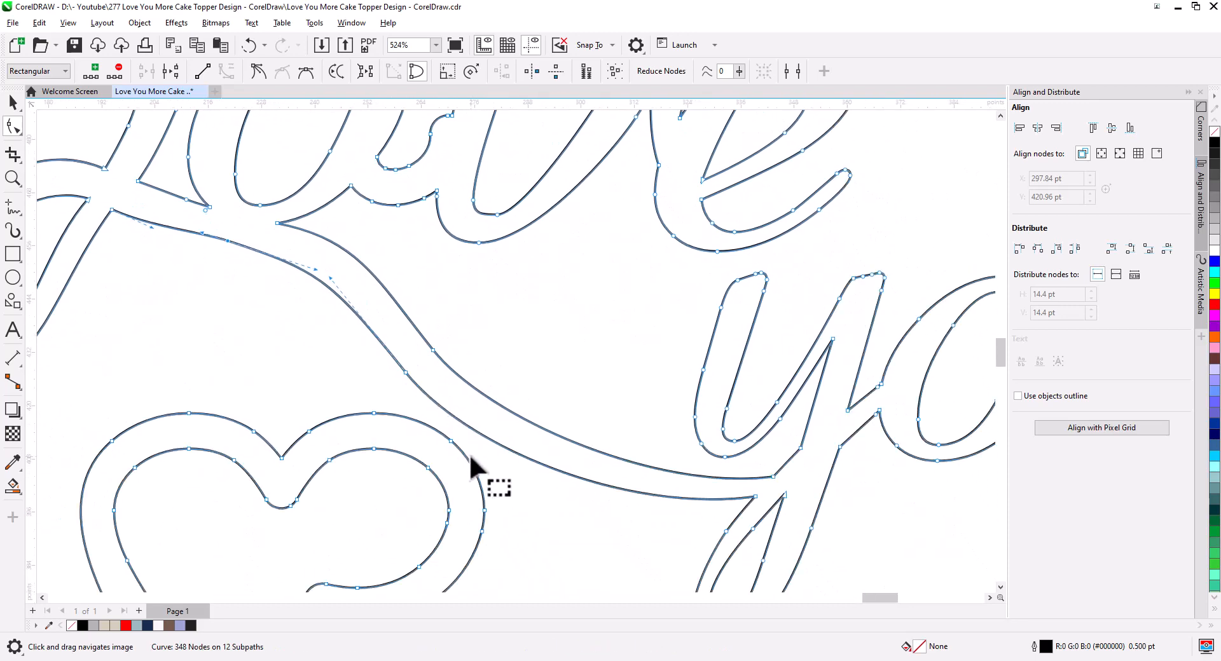
drag(232, 306, 491, 417)
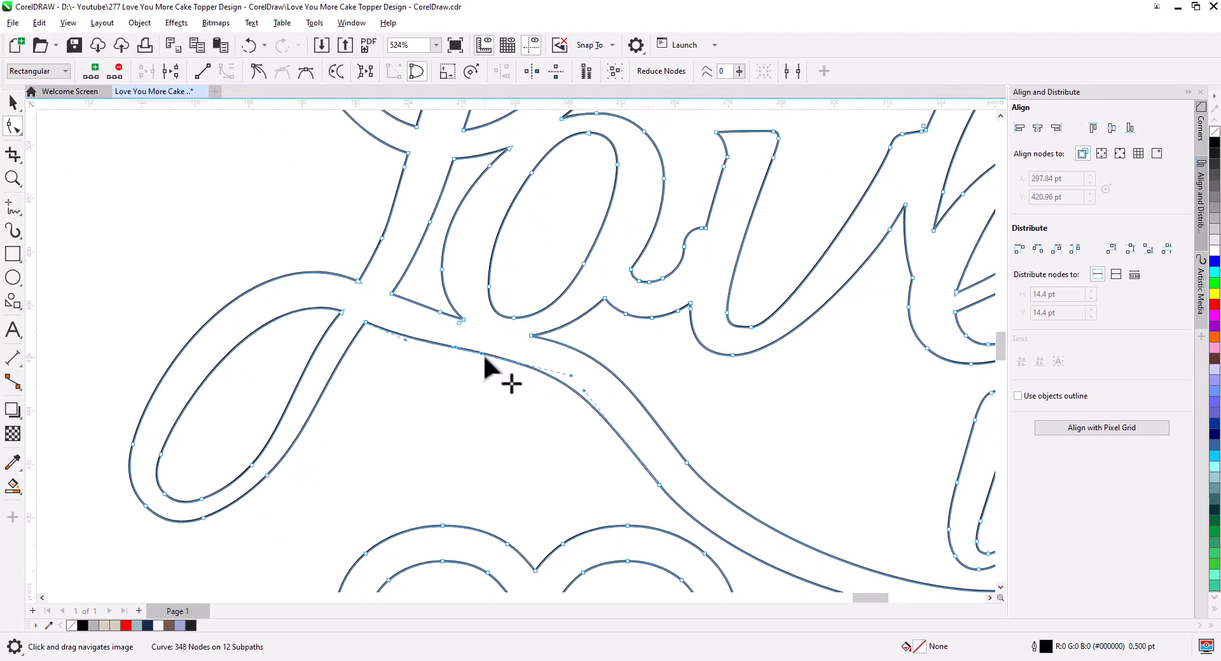
drag(484, 355, 492, 357)
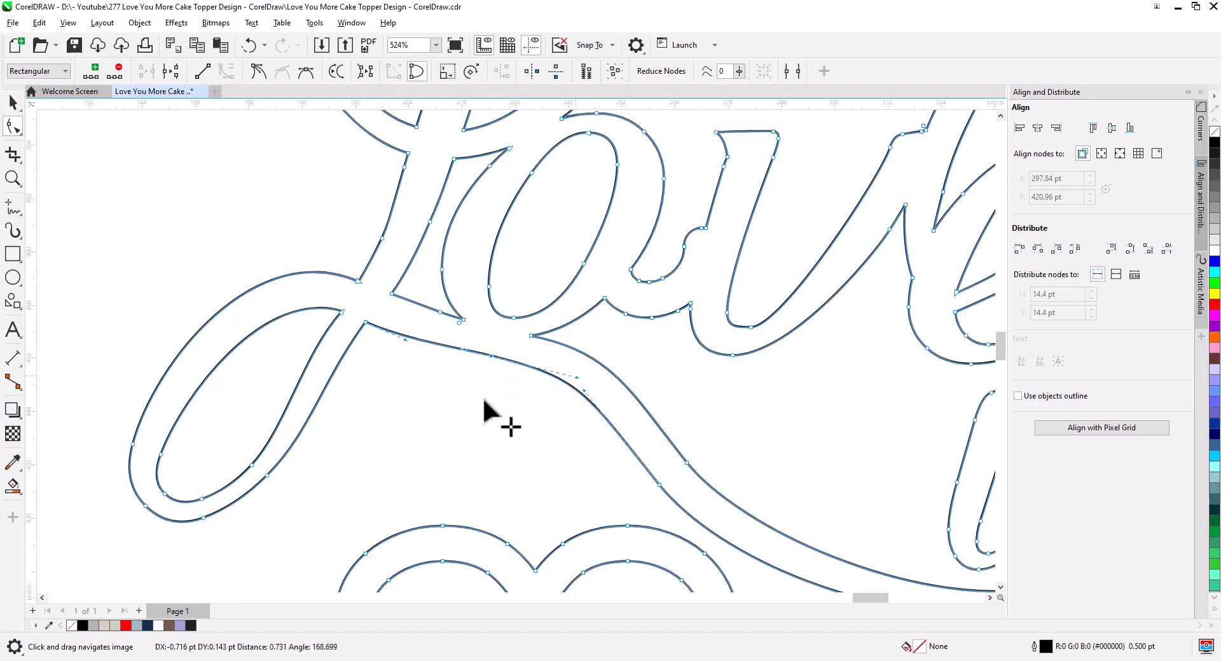
drag(381, 371, 453, 384)
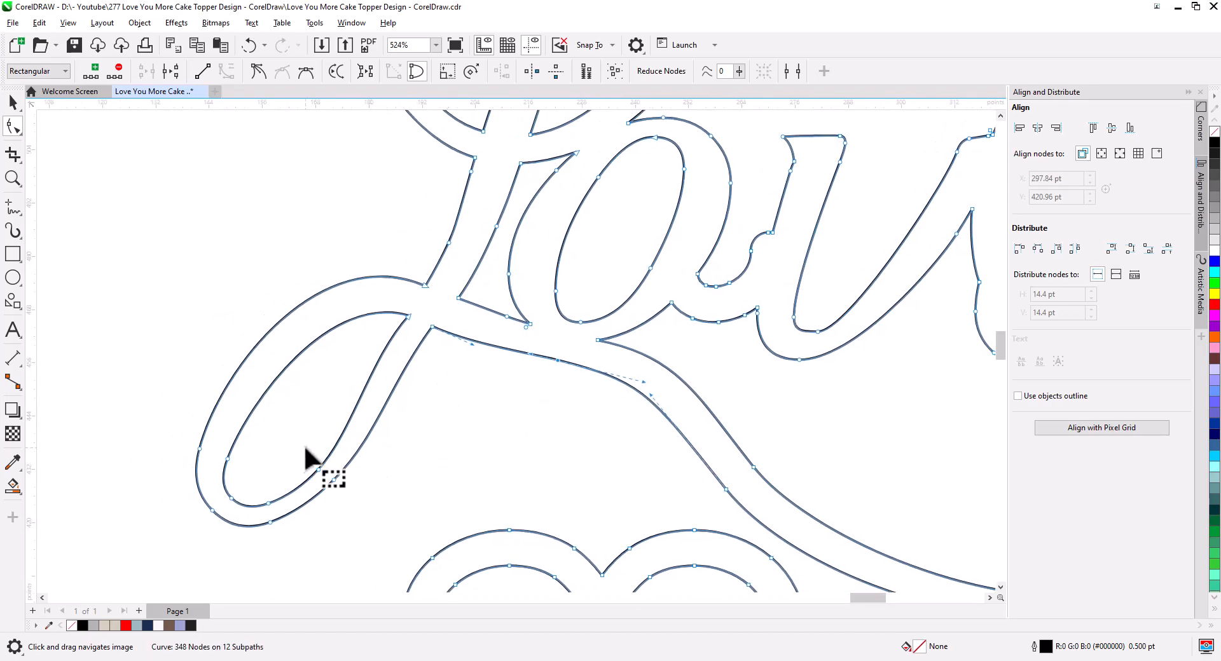
Smooth the inner edge of the lower loop of the "L" in "Love" by repositioning its node and adjusting the curve.
drag(319, 469, 321, 453)
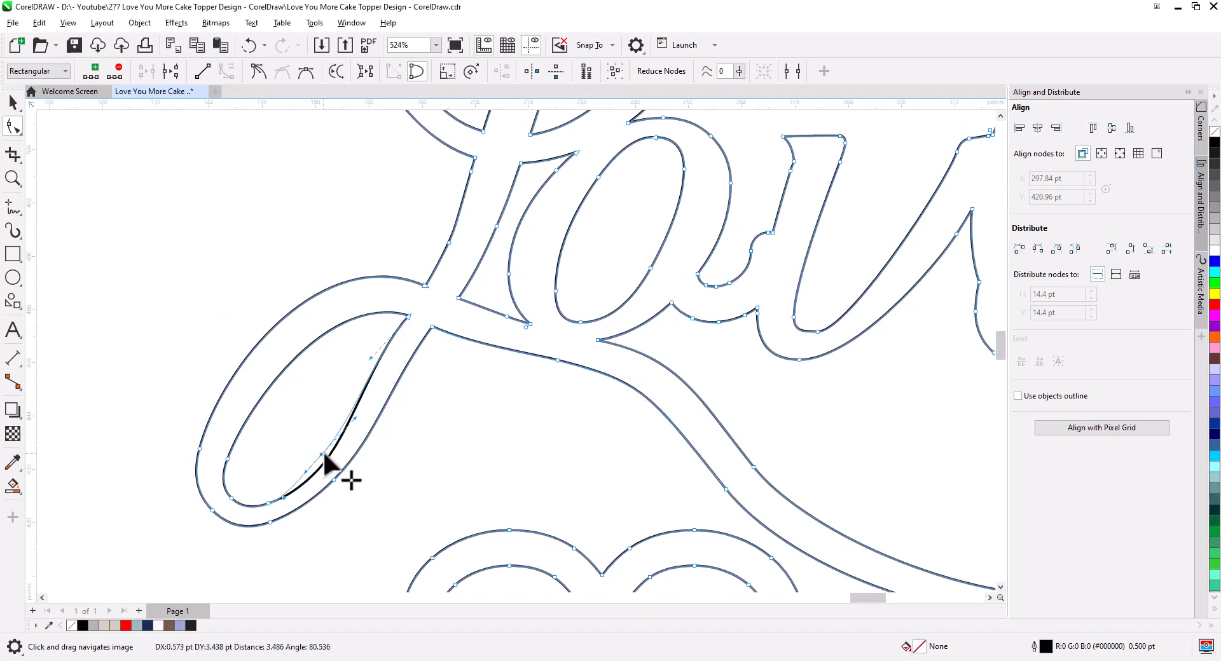
click(376, 367)
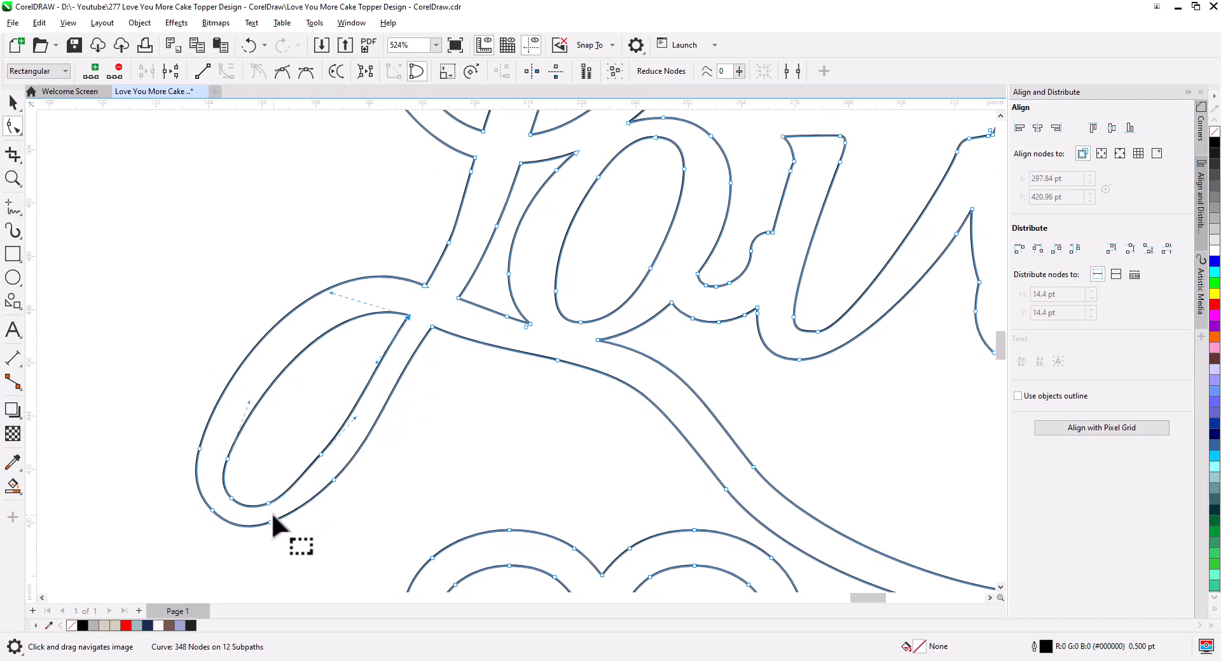
click(13, 103)
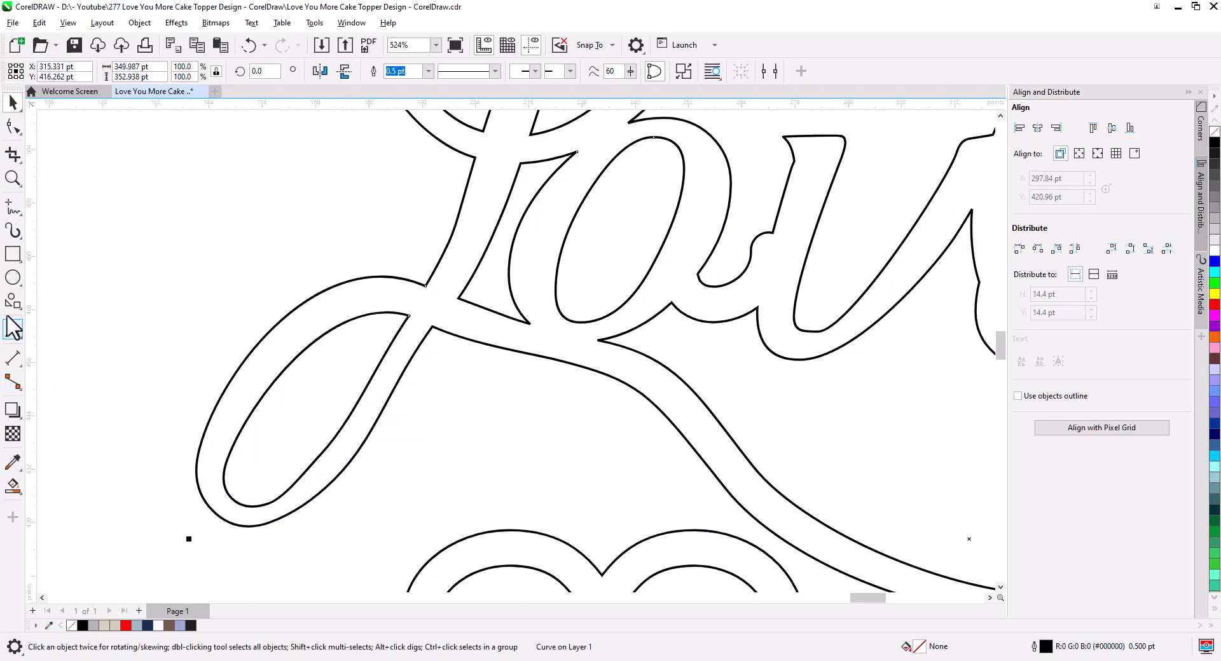
Draw a closed, self-crossing Bézier shape with eight nodes along the inner and outer edges of the "L" loop and its crossing.
click(13, 210)
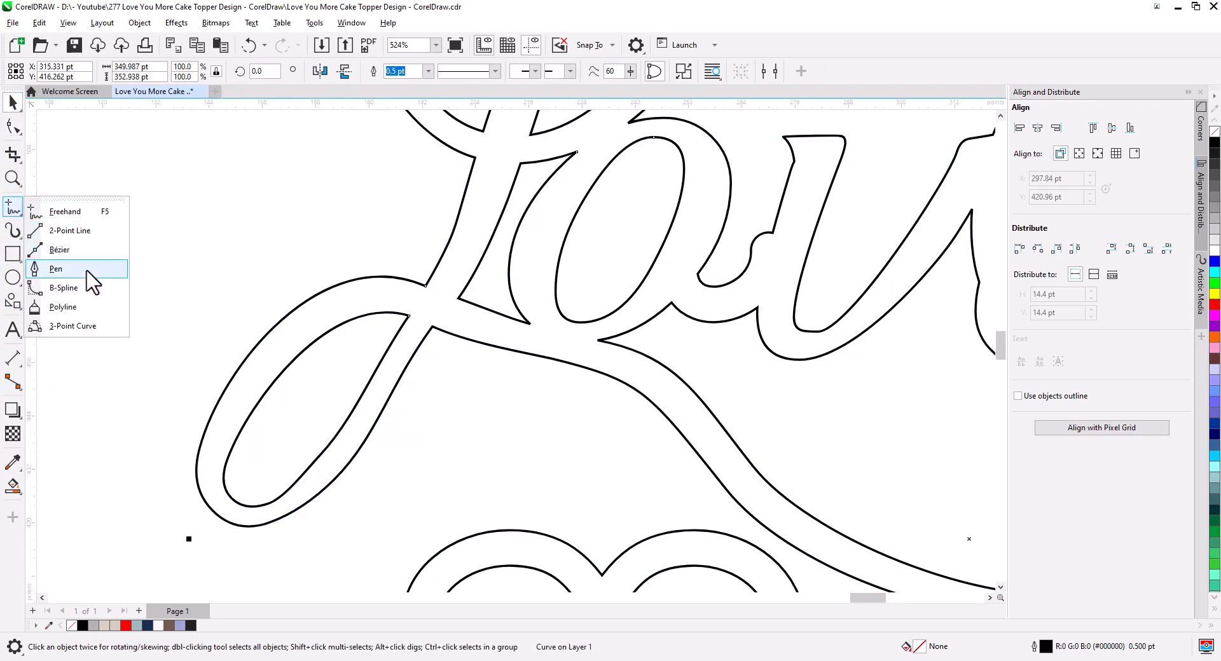
click(83, 250)
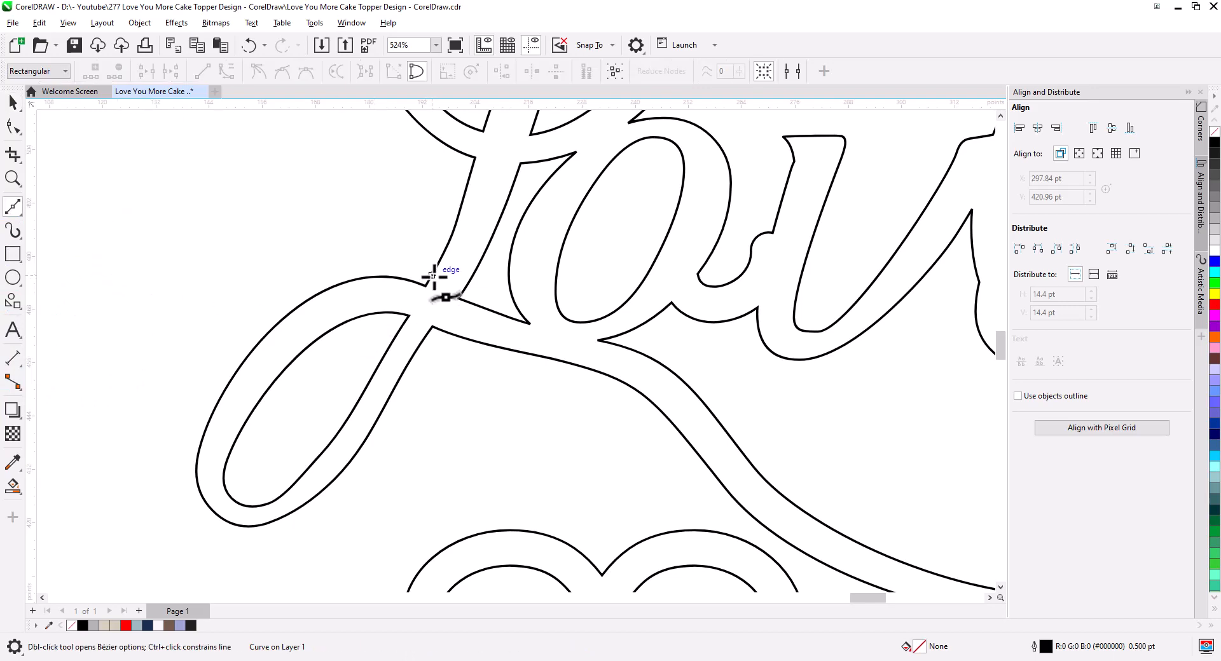
click(433, 276)
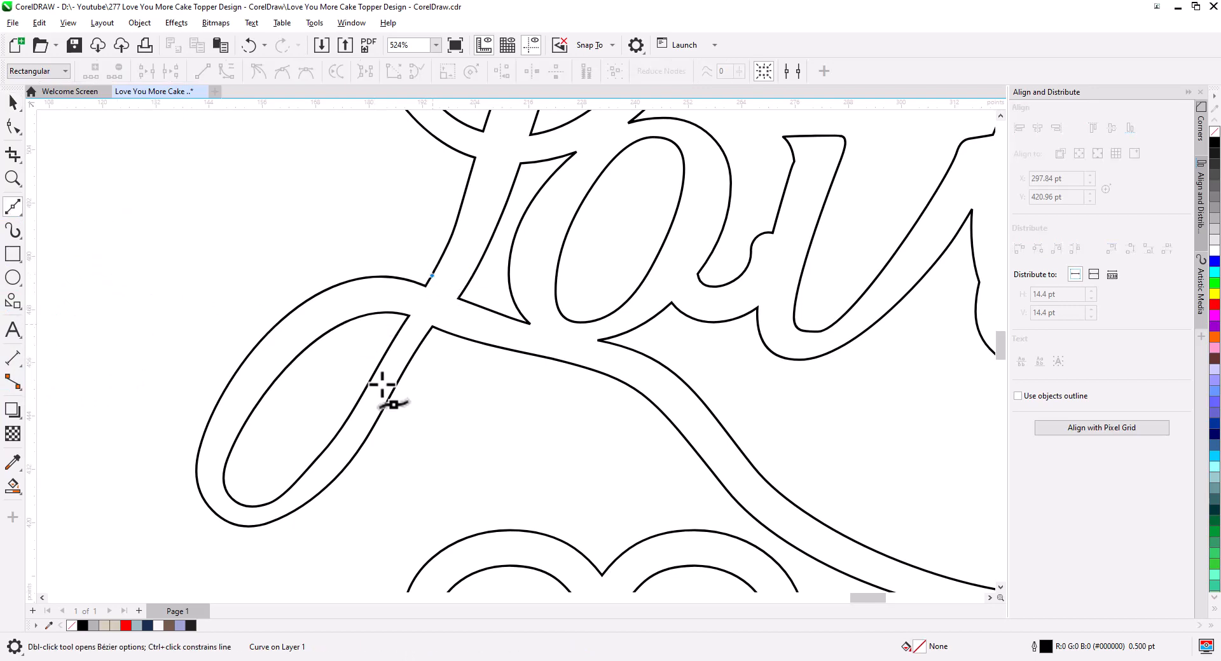
click(302, 479)
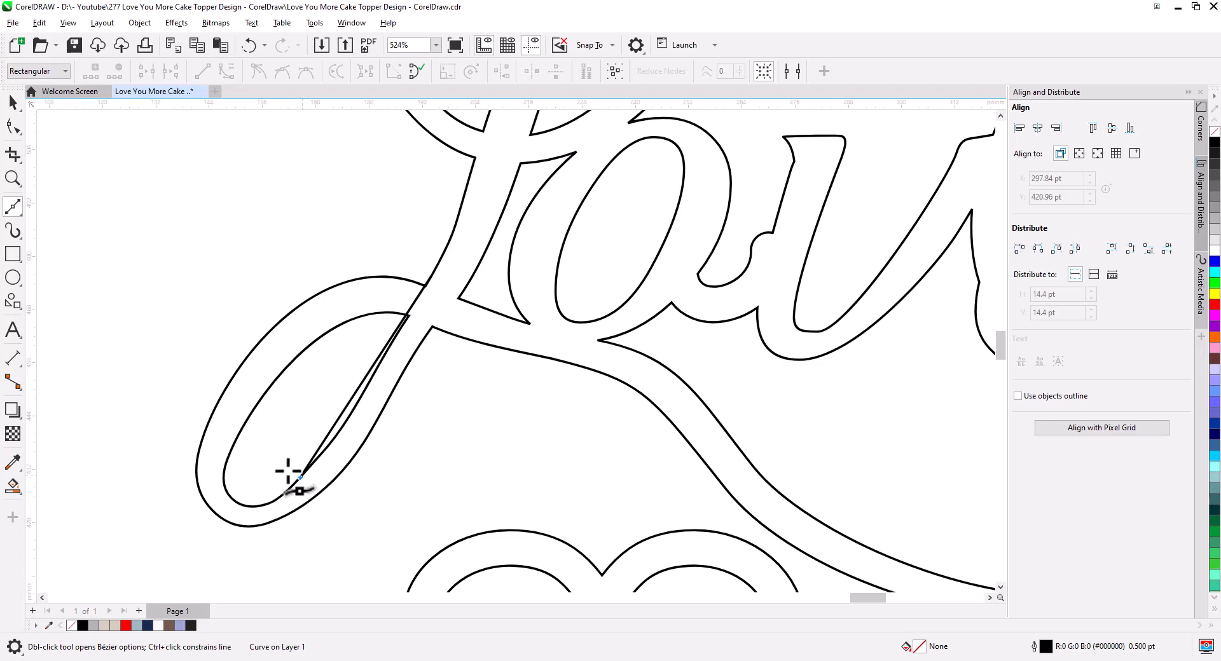
click(246, 423)
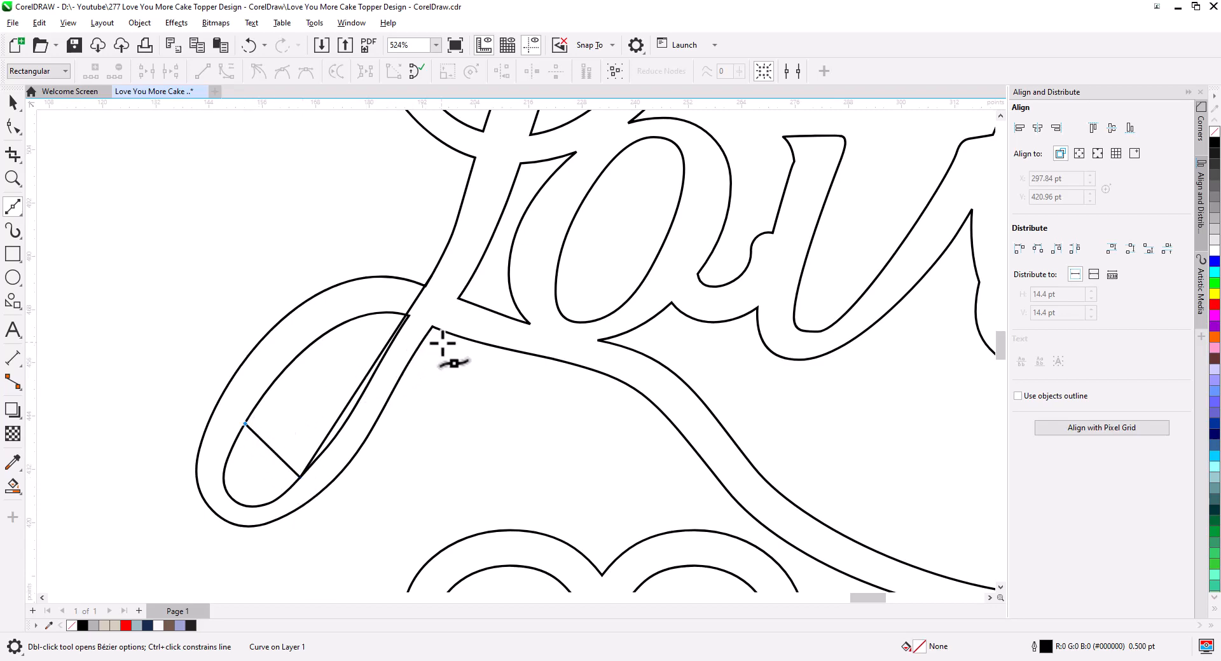
click(463, 339)
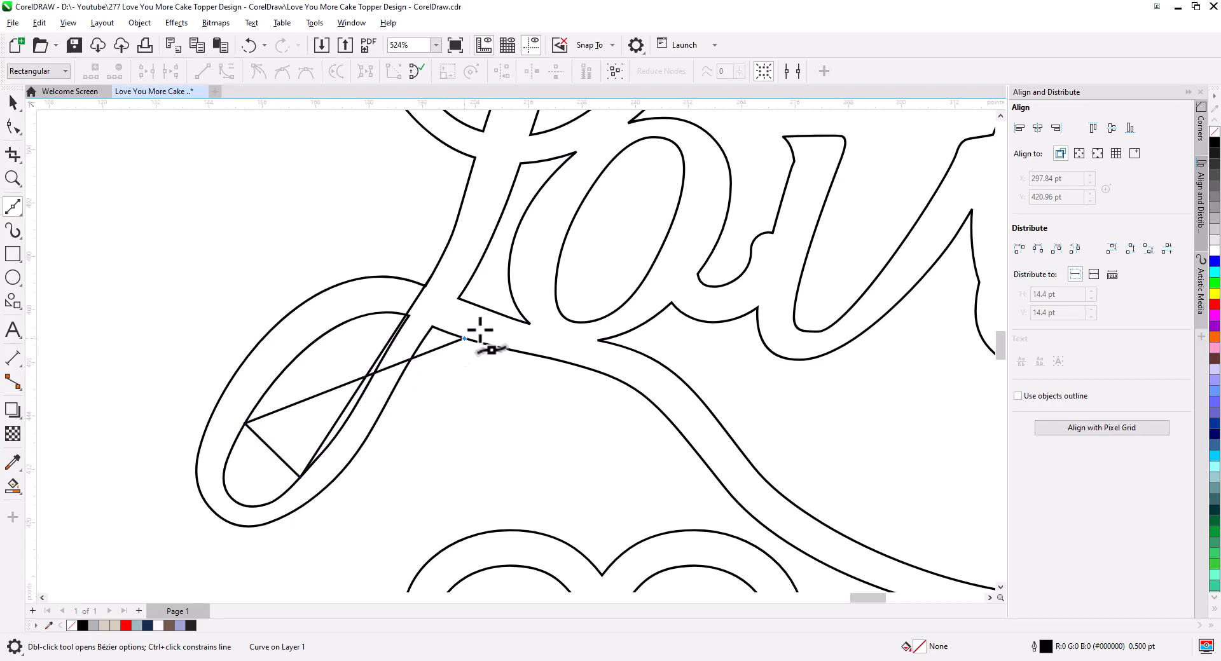
click(486, 309)
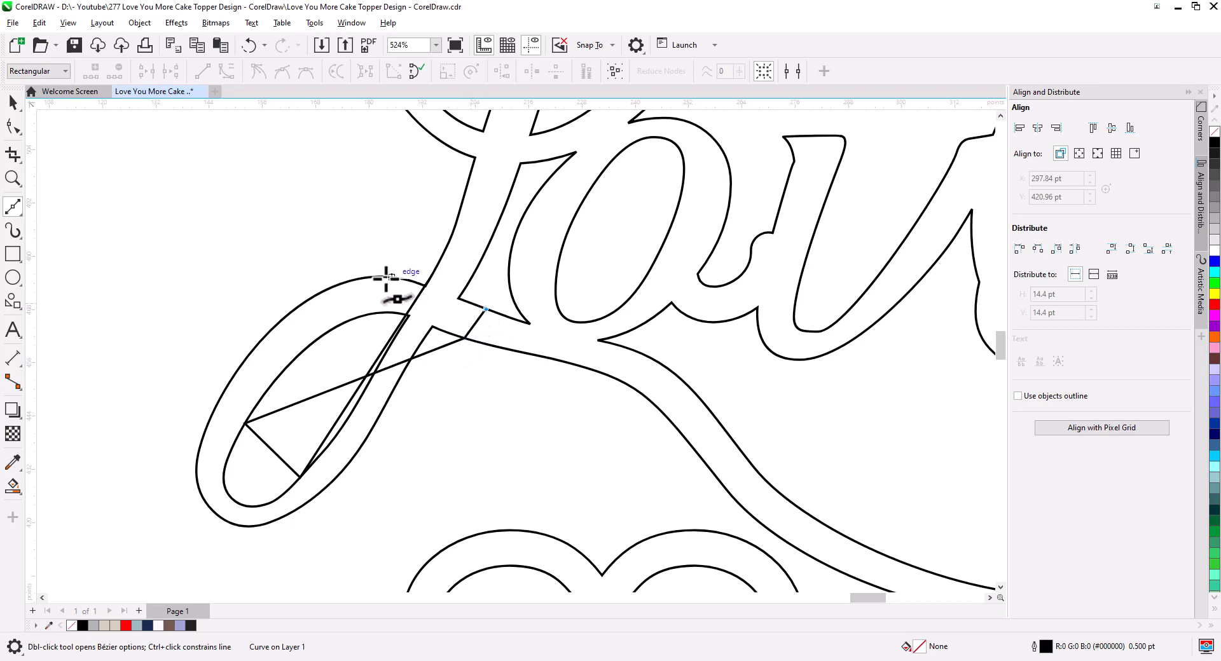
click(296, 310)
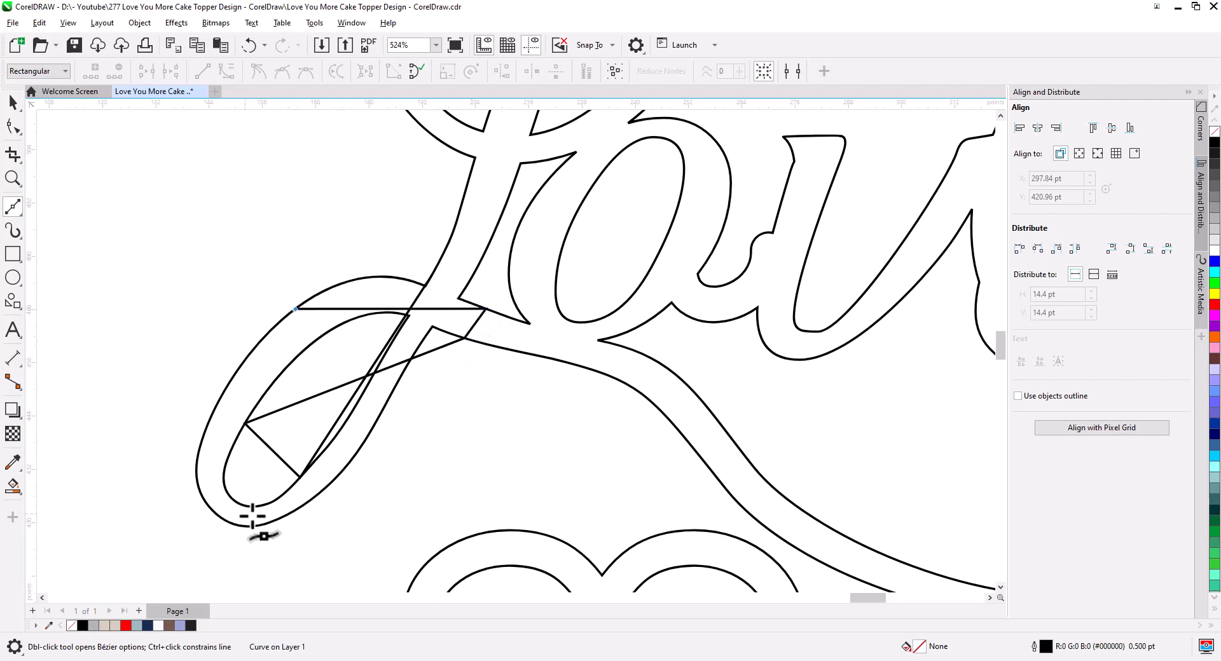
click(305, 505)
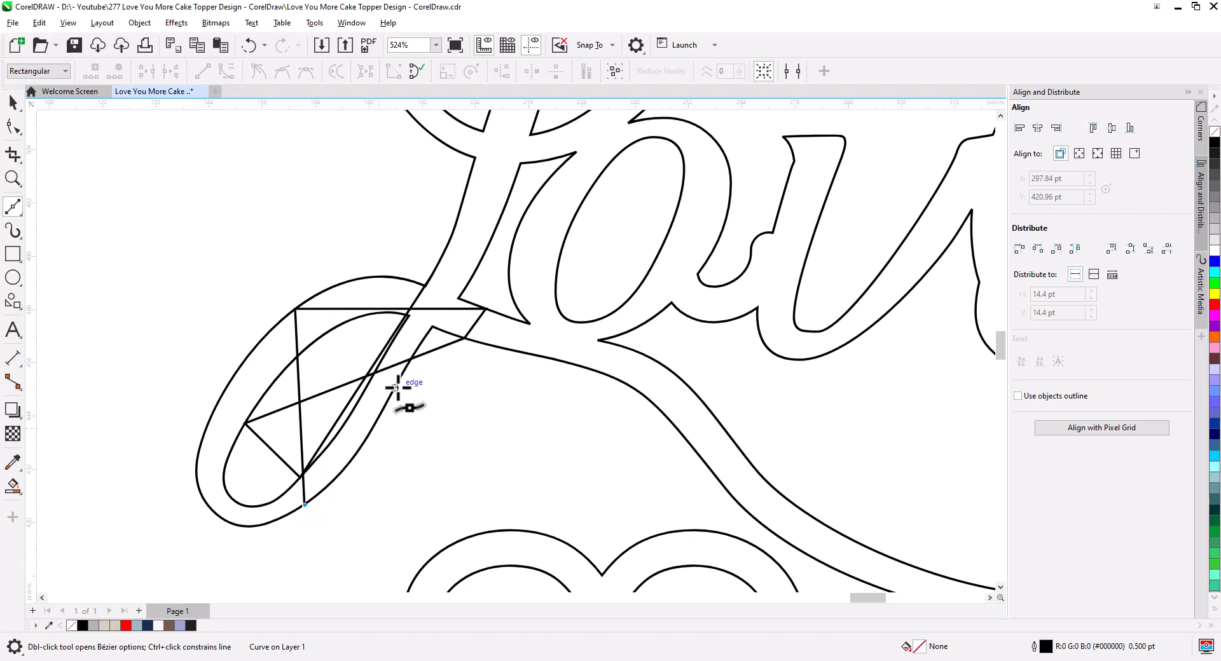
click(485, 310)
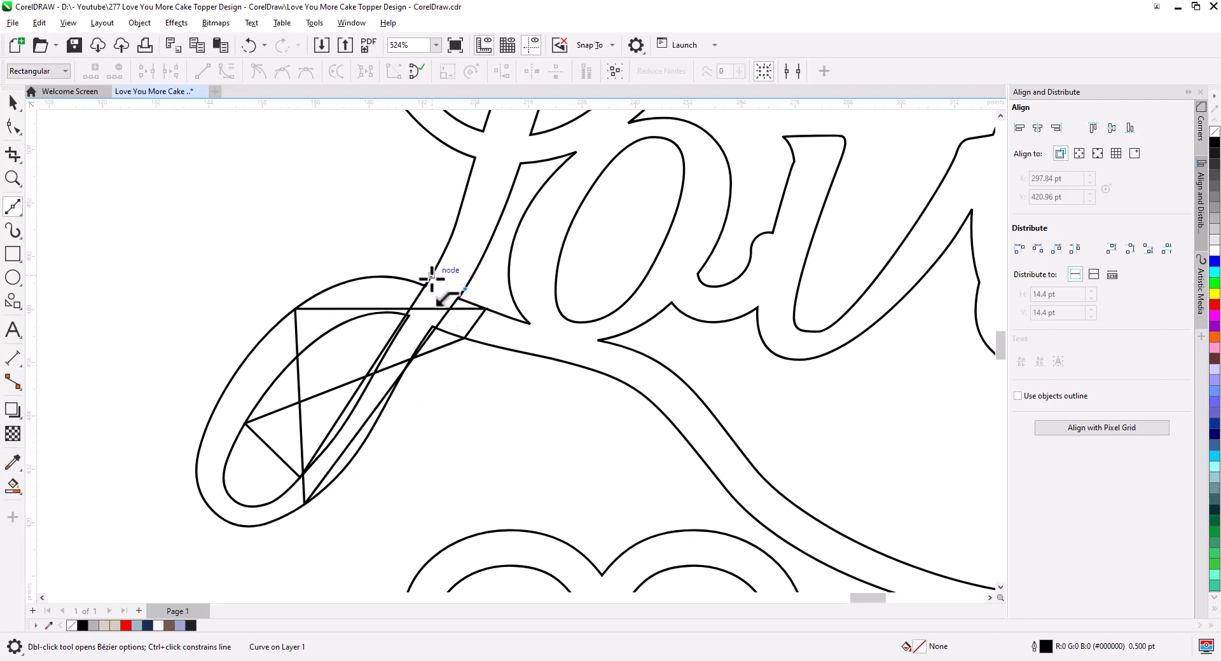
click(432, 277)
Convert the new shape's straight segments to curves and give it a red outline.
click(13, 125)
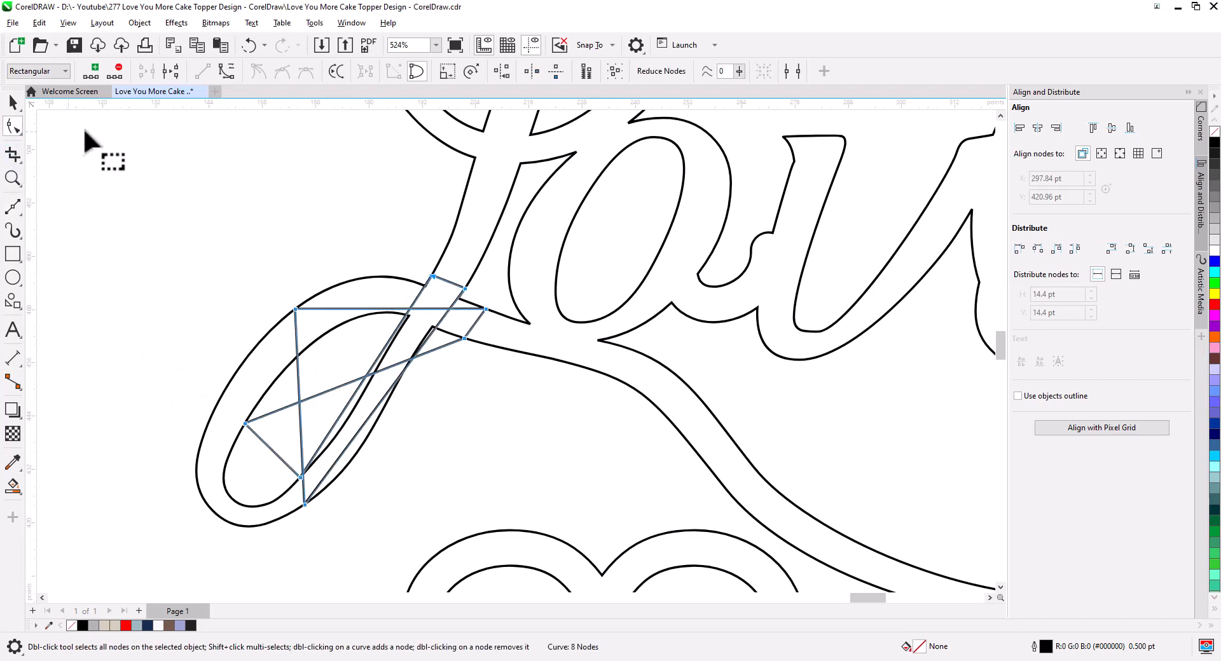
click(227, 75)
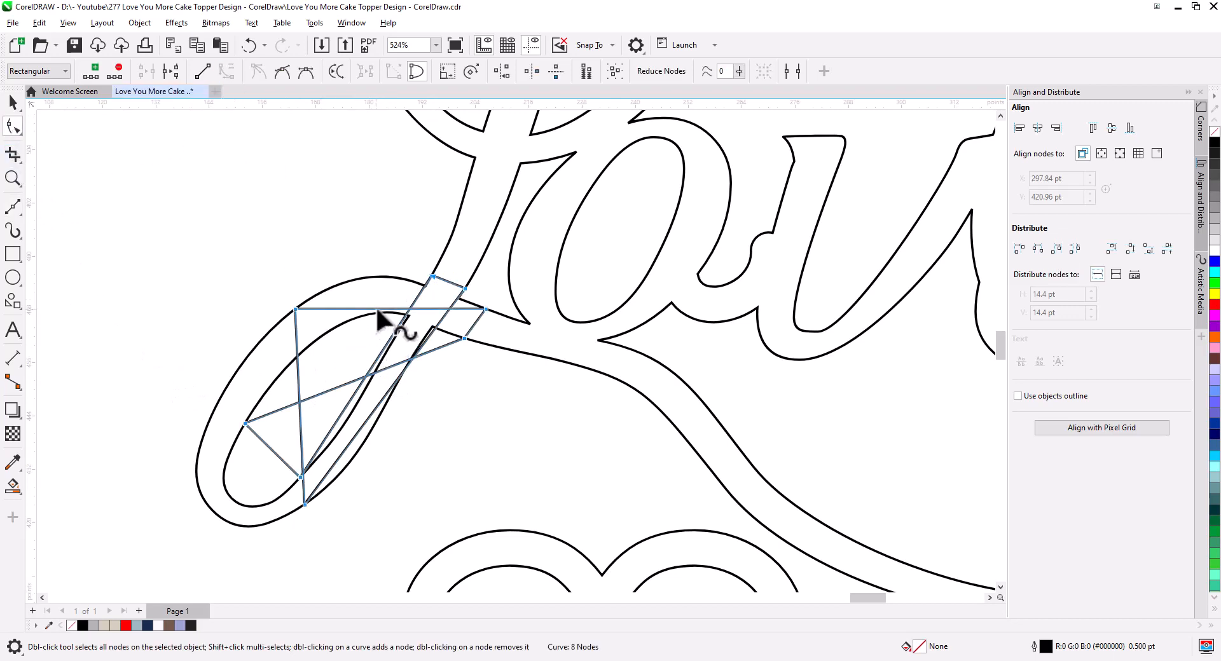
right_click(1214, 305)
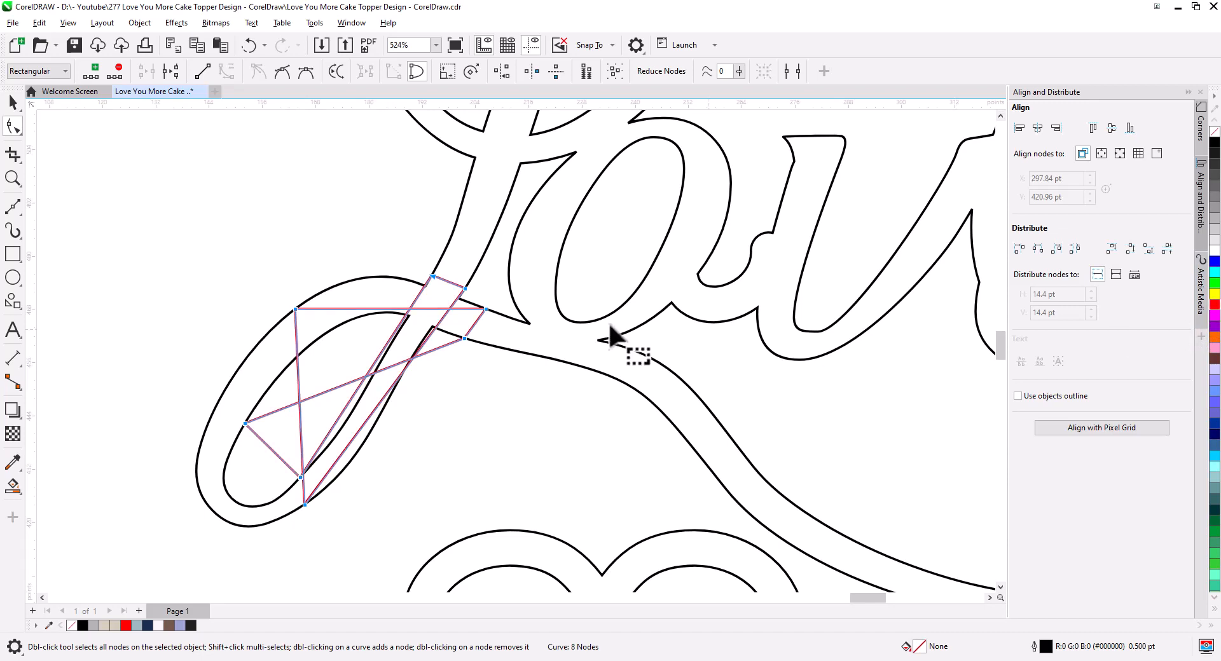
Bend the red shape's two upper segments to follow the top of the "L" loop, adding a node on the inner one.
click(380, 304)
drag(381, 311, 379, 277)
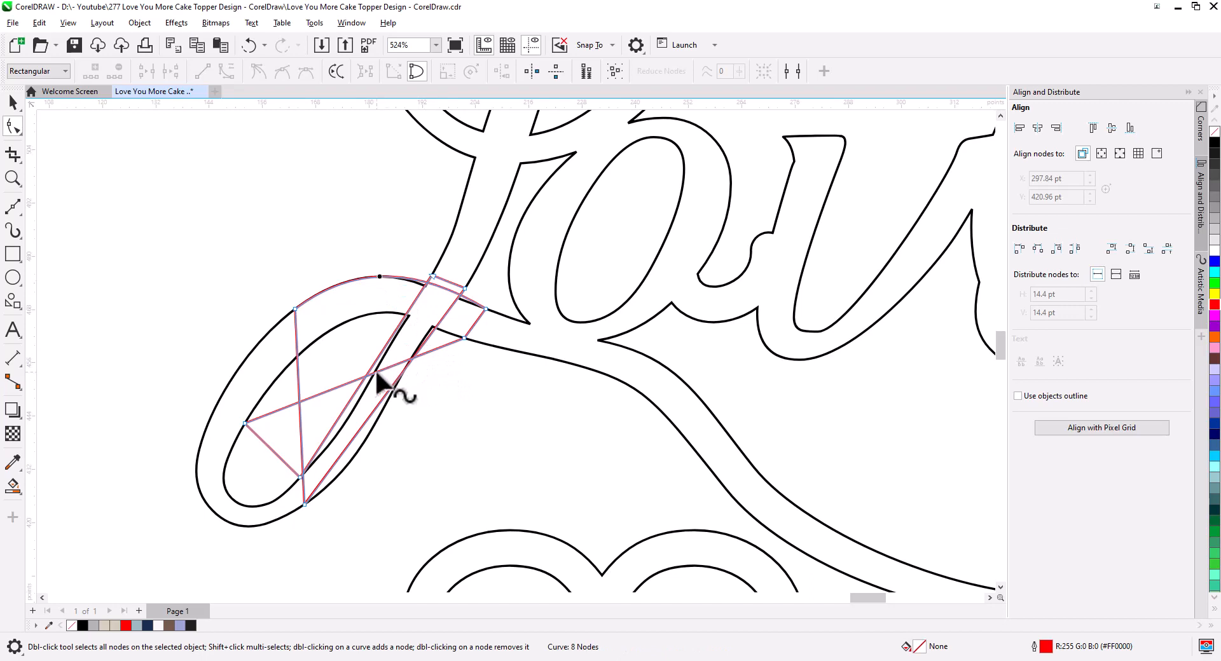
drag(377, 375, 361, 318)
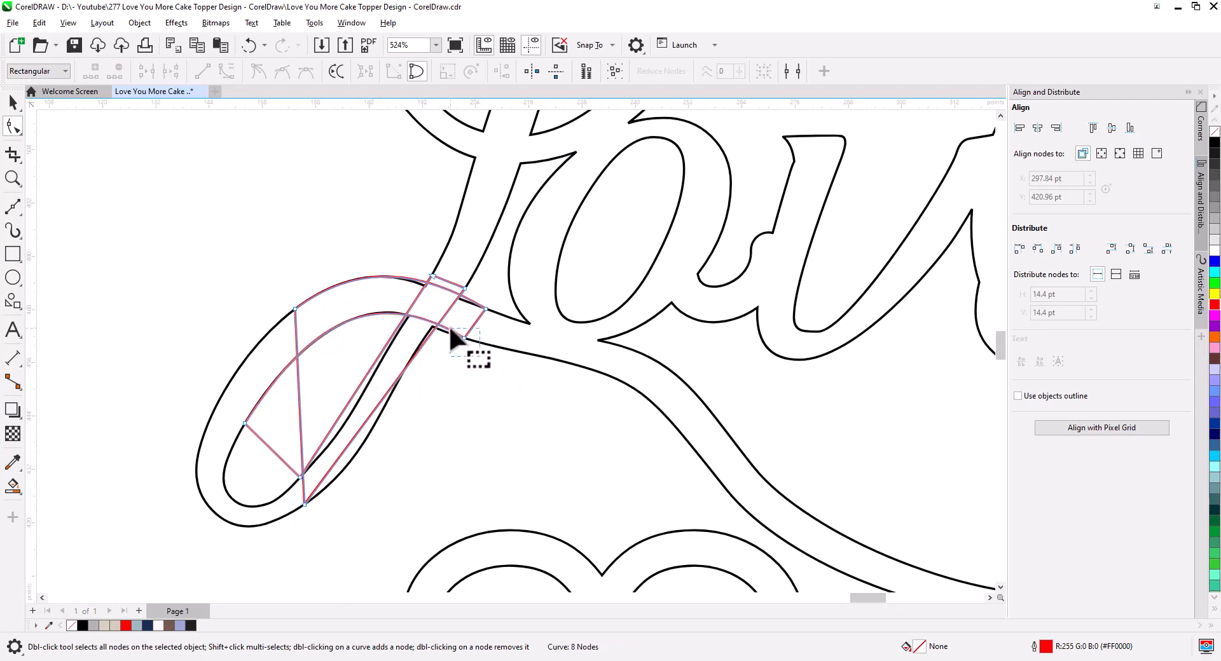
drag(450, 329, 450, 330)
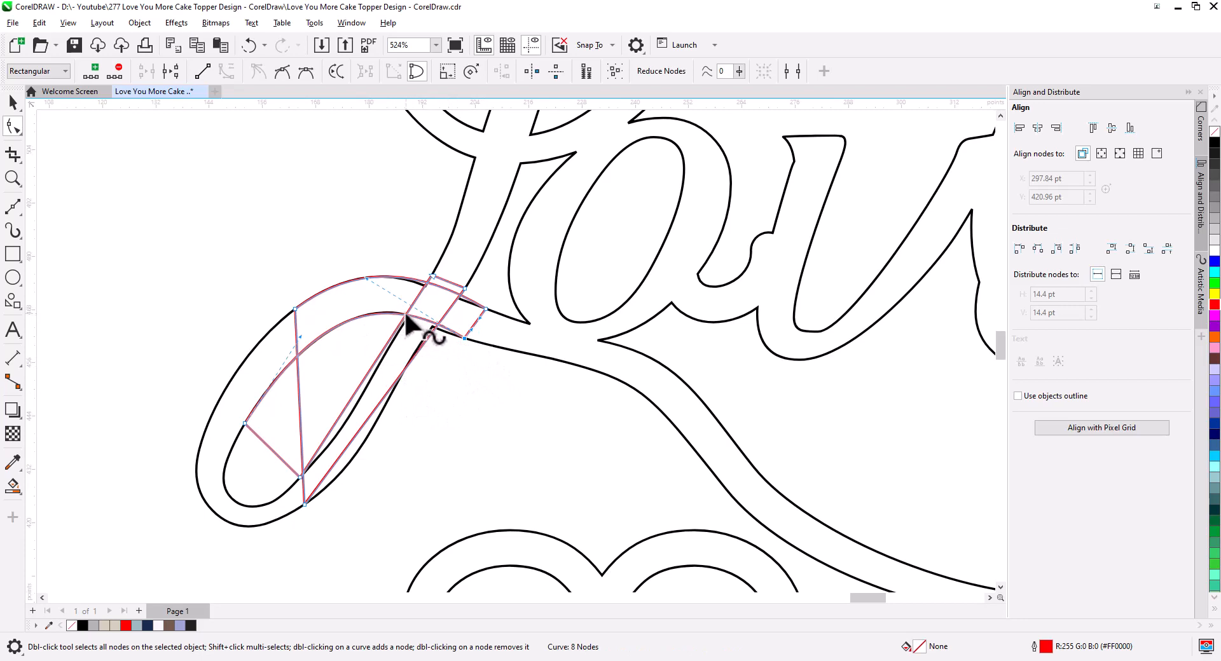
double_click(405, 316)
scroll(470, 357, up, 3)
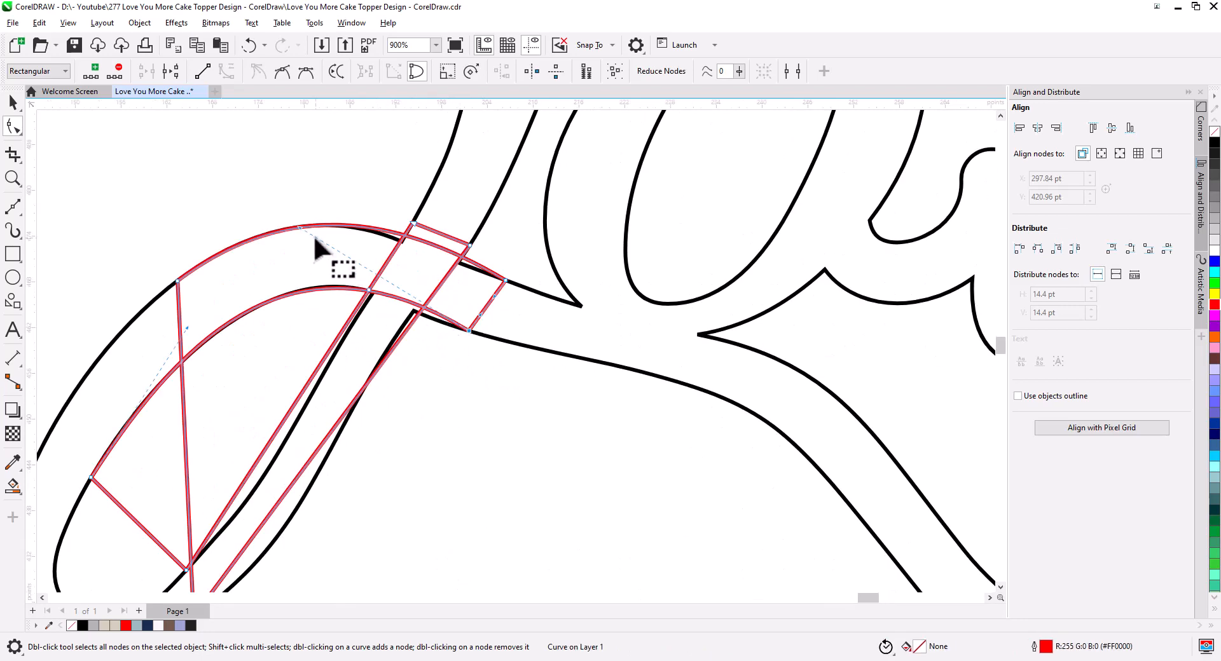
drag(301, 228, 304, 288)
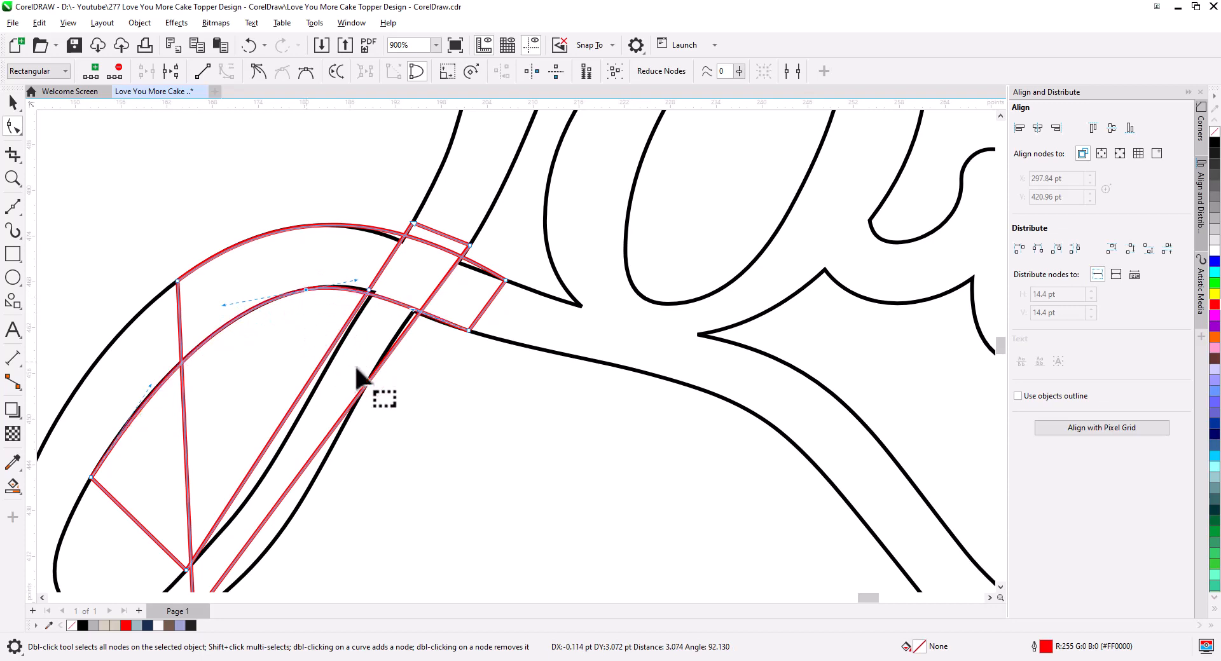
Bend the red shape's two diagonal stem segments into smooth curves along the "L" stem and delete the extra node on the inner one.
scroll(371, 439, down, 1)
scroll(372, 439, down, 1)
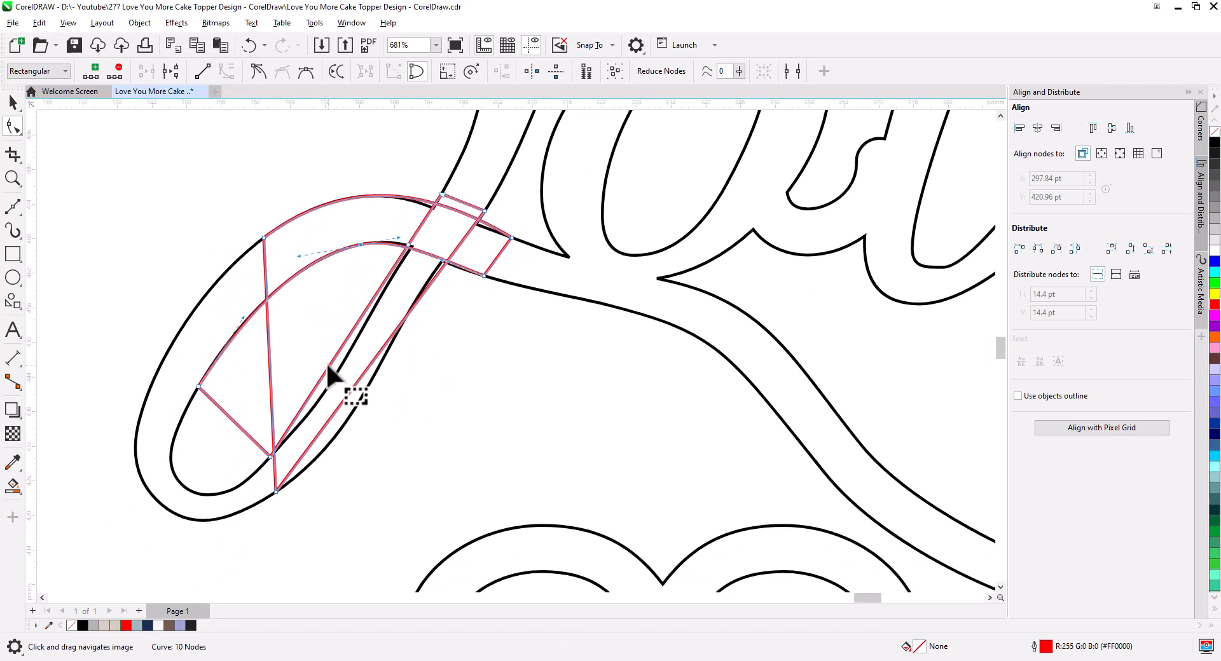
mouse_move(335, 371)
mouse_down()
mouse_move(421, 271)
mouse_move(403, 249)
mouse_move(407, 286)
mouse_up()
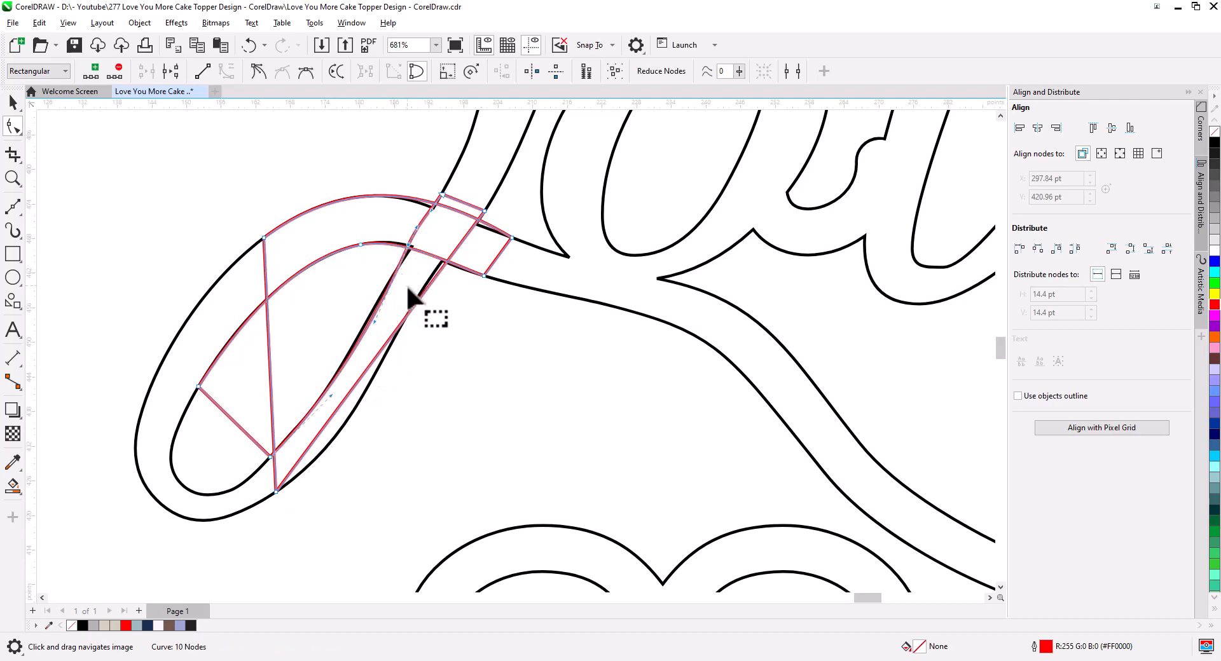
key(Delete)
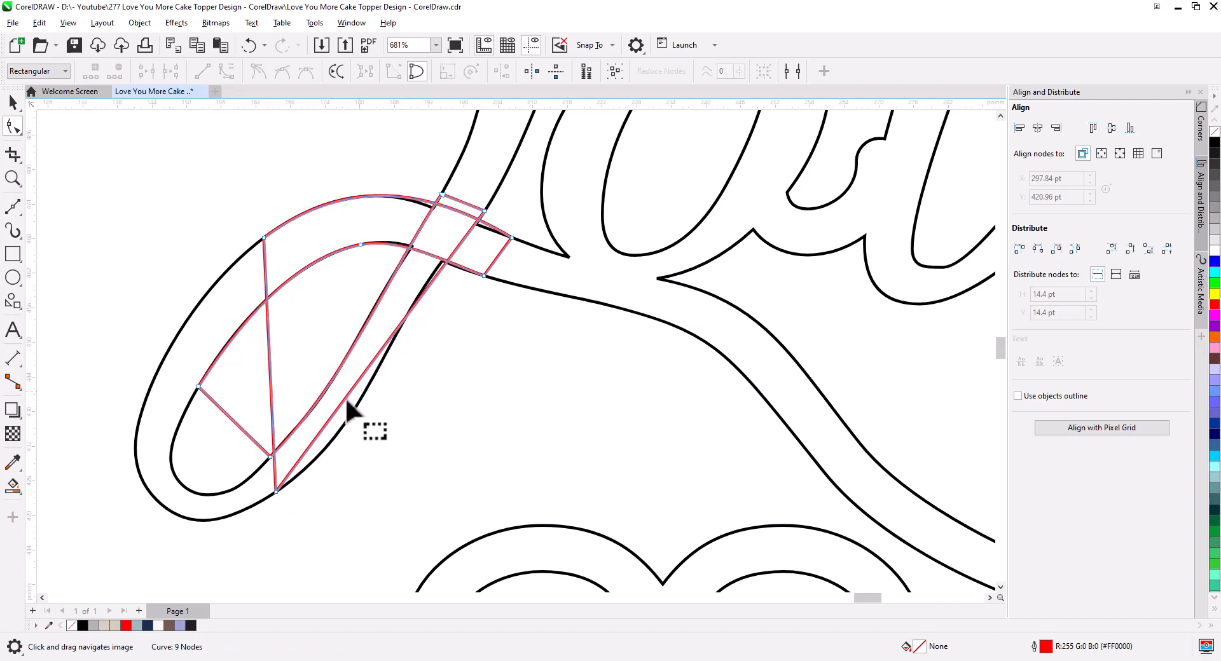
drag(342, 401, 484, 392)
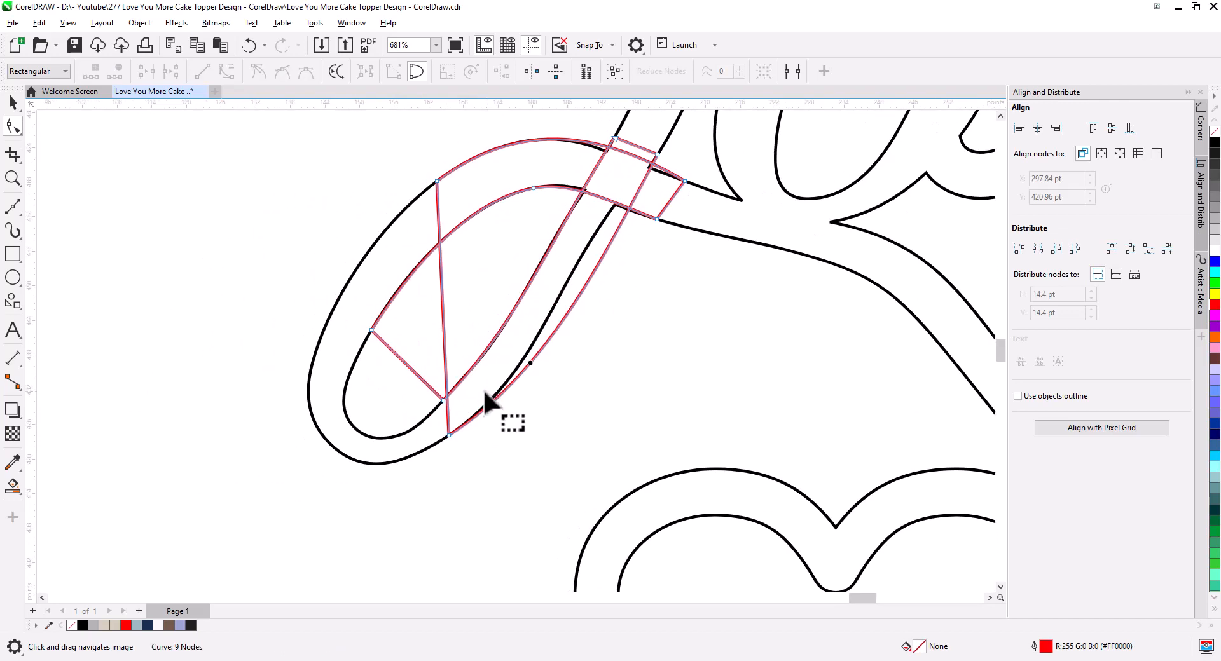
Curve the red shape's outer segment around the left and bottom of the "L" loop and make its upper joining node smooth.
drag(443, 294, 318, 348)
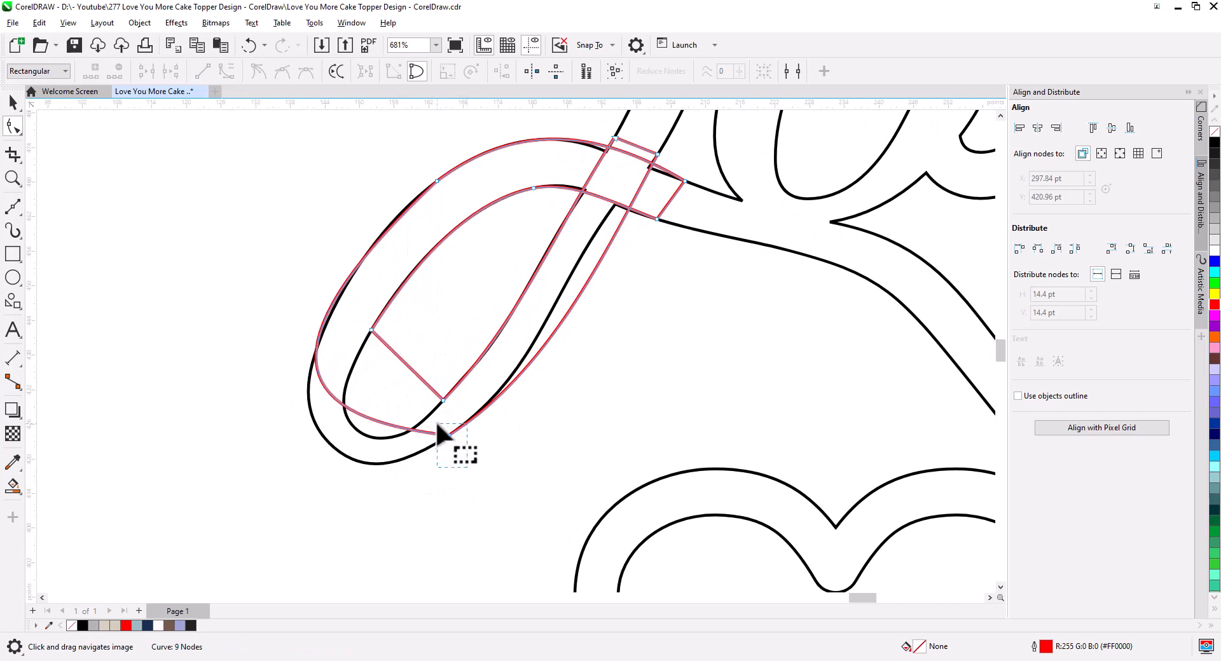
drag(303, 418, 294, 531)
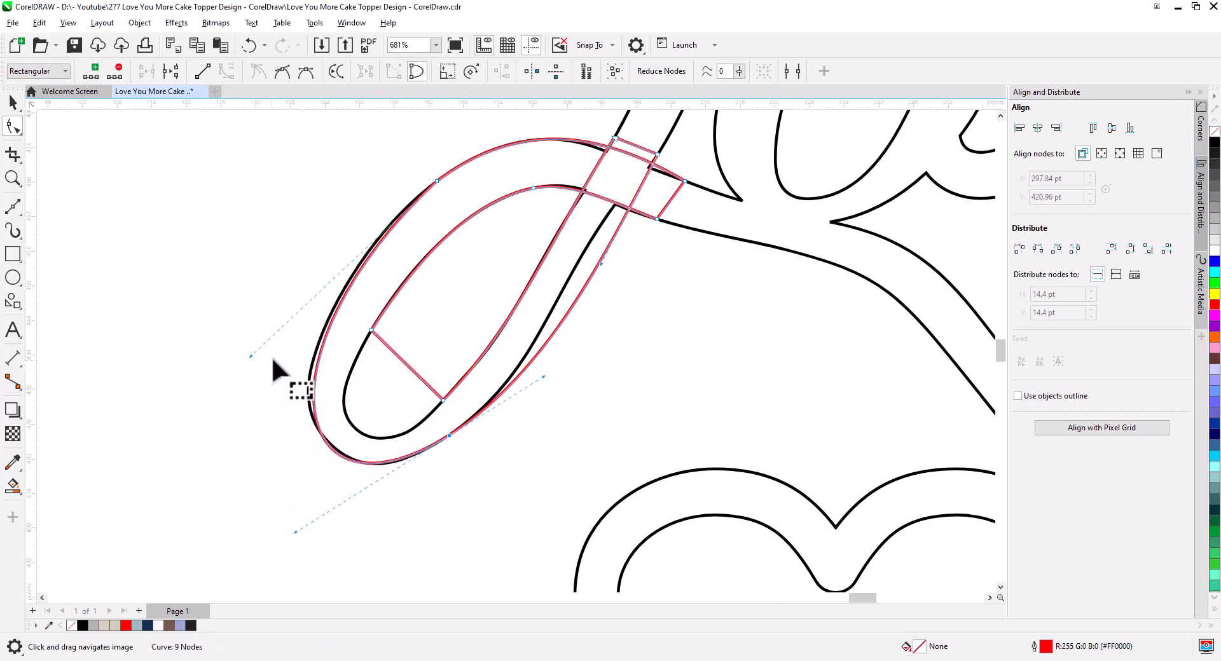
drag(249, 355, 246, 337)
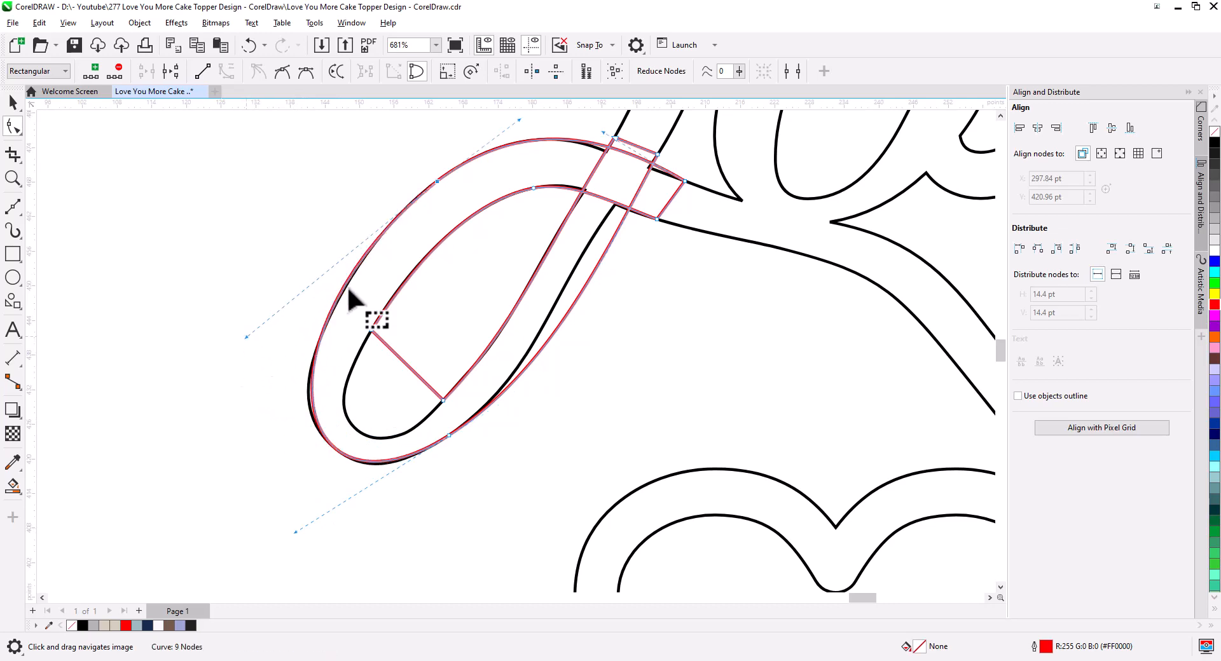
drag(386, 158, 463, 211)
click(283, 71)
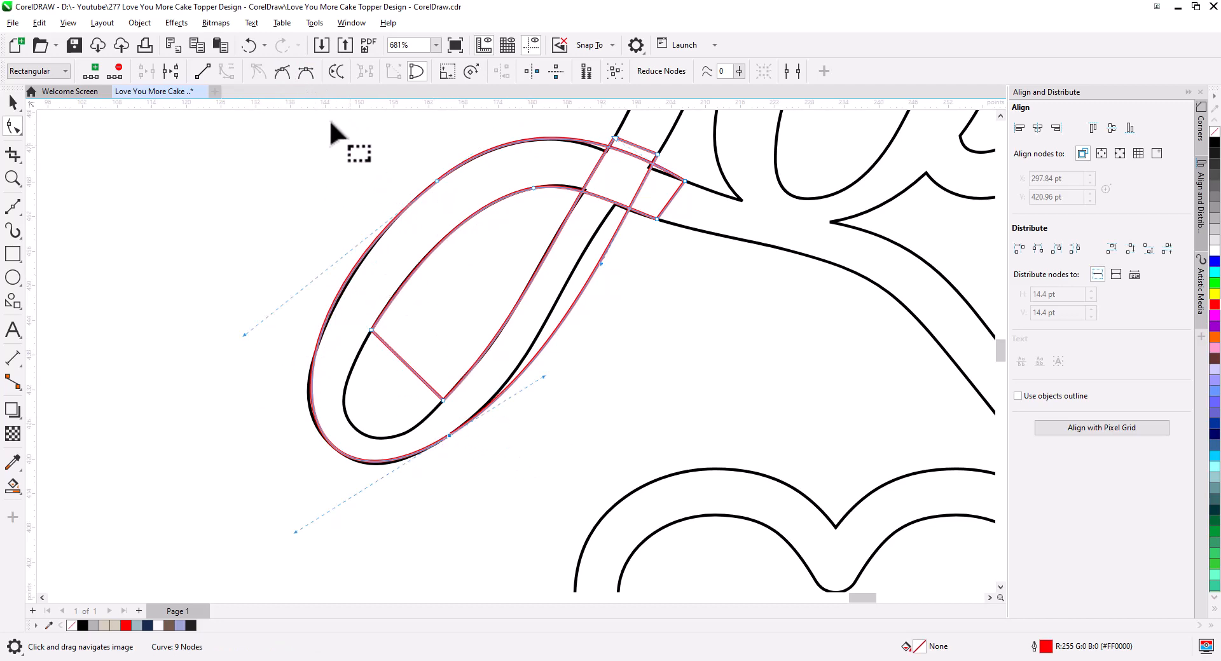
Curve the red shape's short inner segment around the inside bottom of the "L" loop and smooth its joining node.
drag(400, 358, 382, 470)
drag(322, 422, 321, 439)
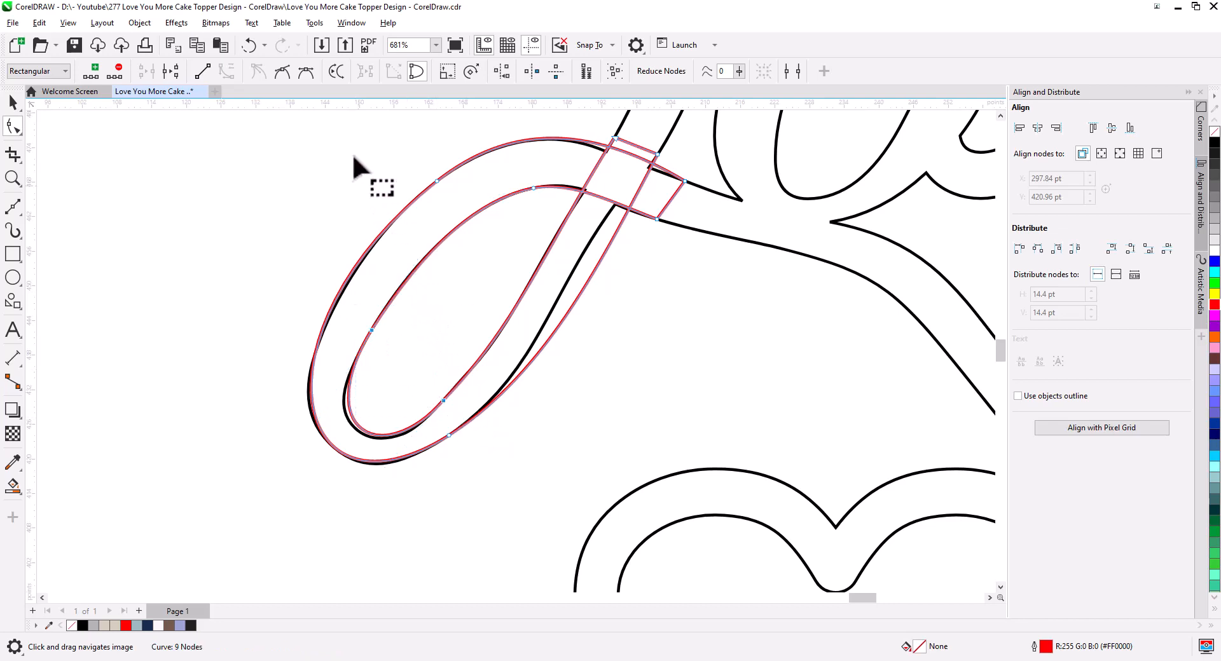
click(282, 73)
scroll(422, 282, down, 2)
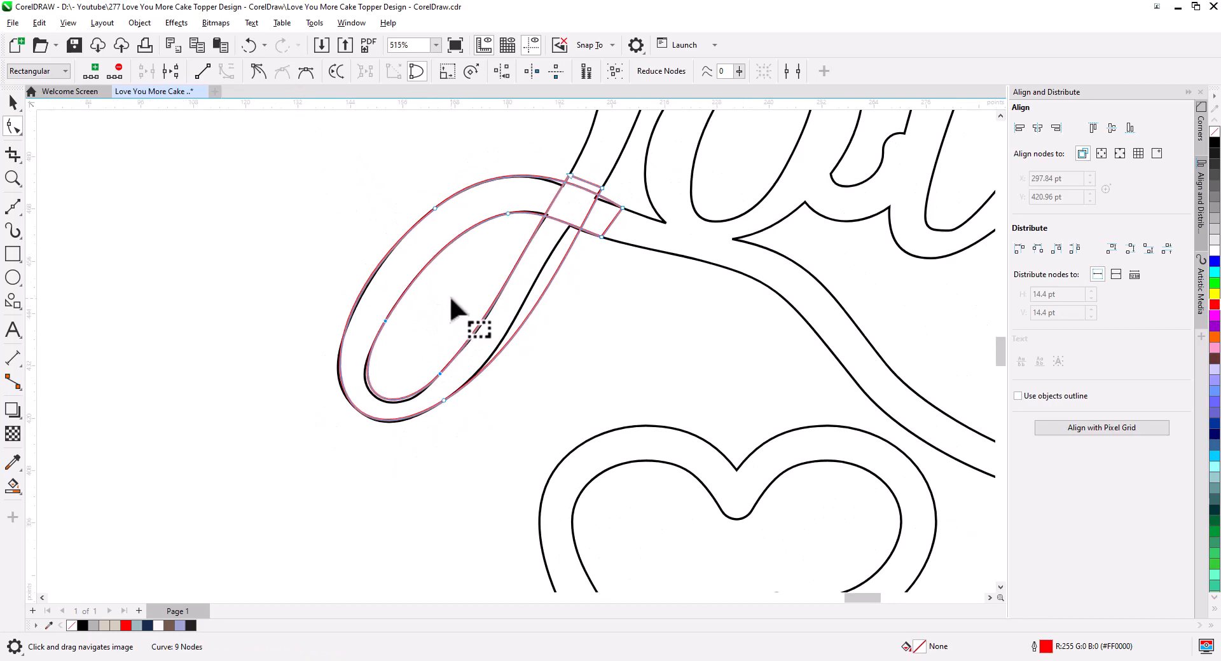
Weld the red shape to remove its self-crossing lines and deselect it.
click(14, 103)
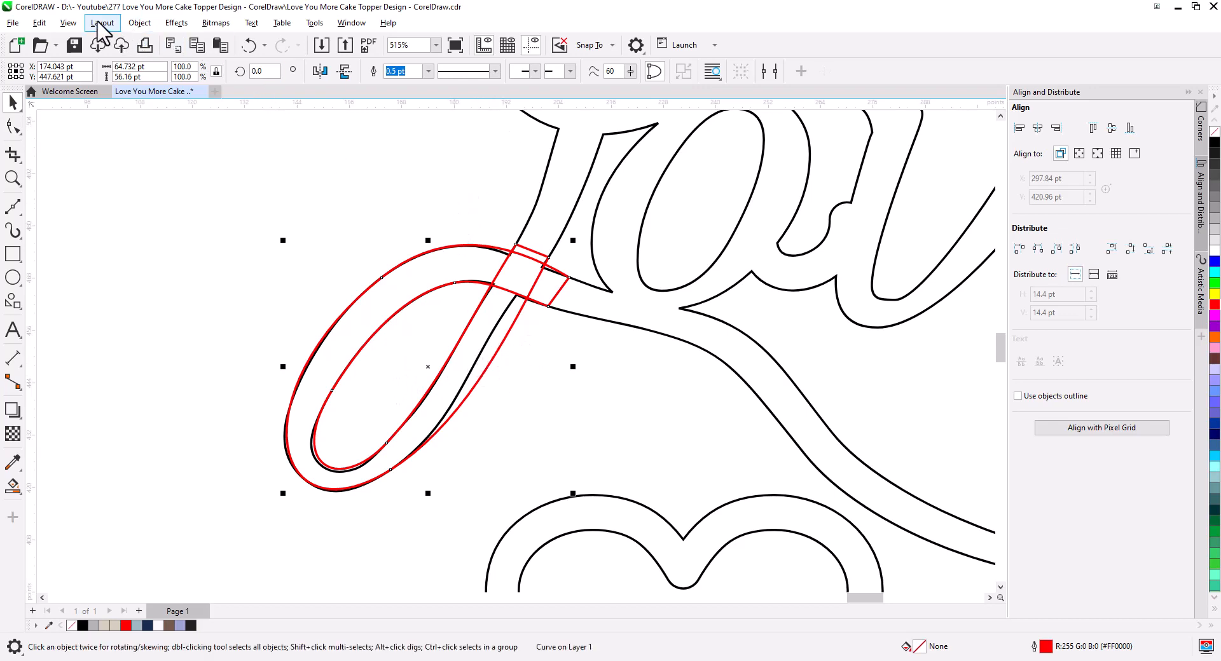
click(136, 23)
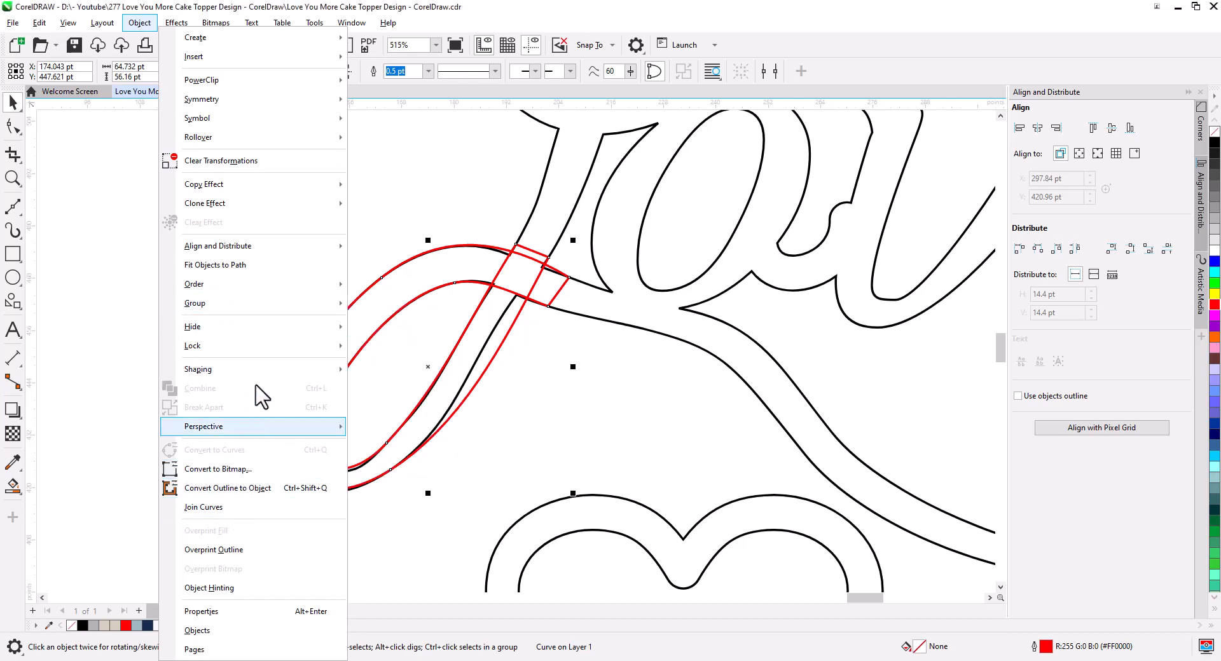
click(391, 369)
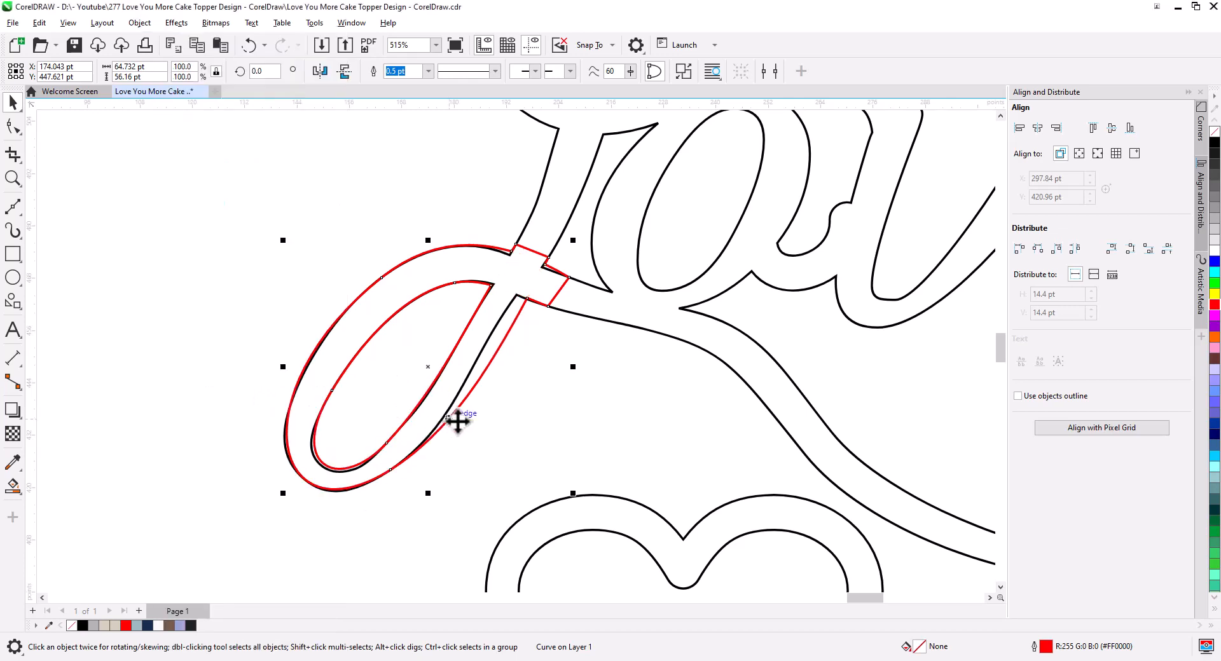
click(535, 392)
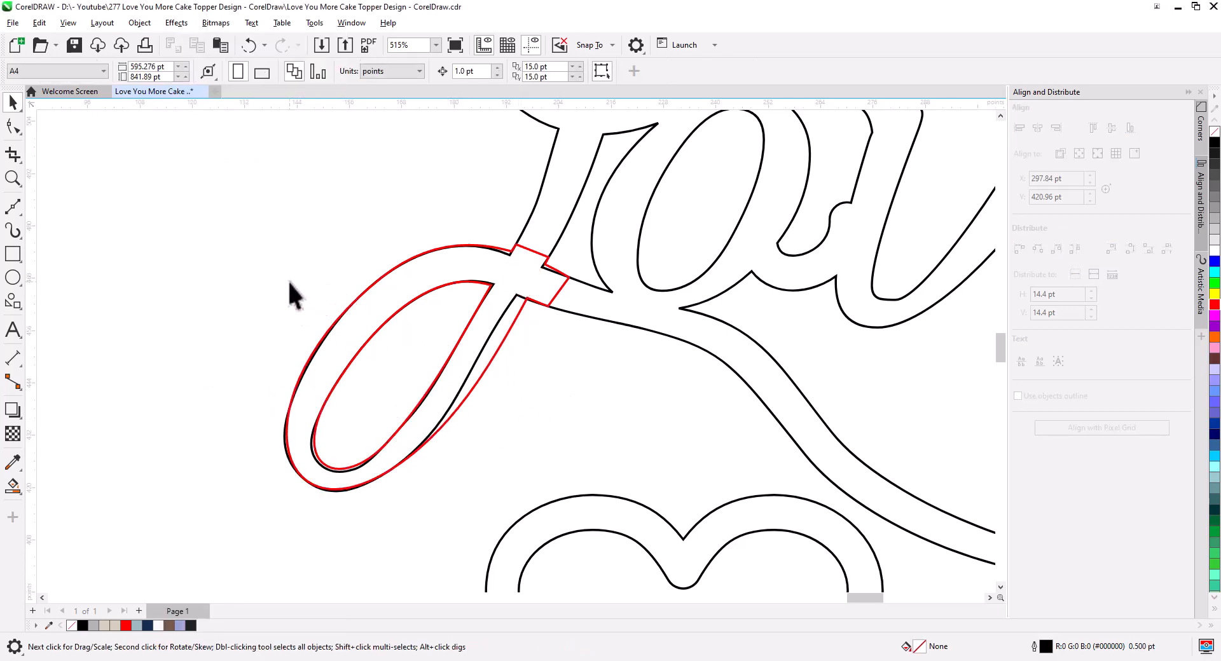
Draw a closed straight-segment outline around the whole red "L" loop, cutting across the junction with the "L" stem.
click(12, 210)
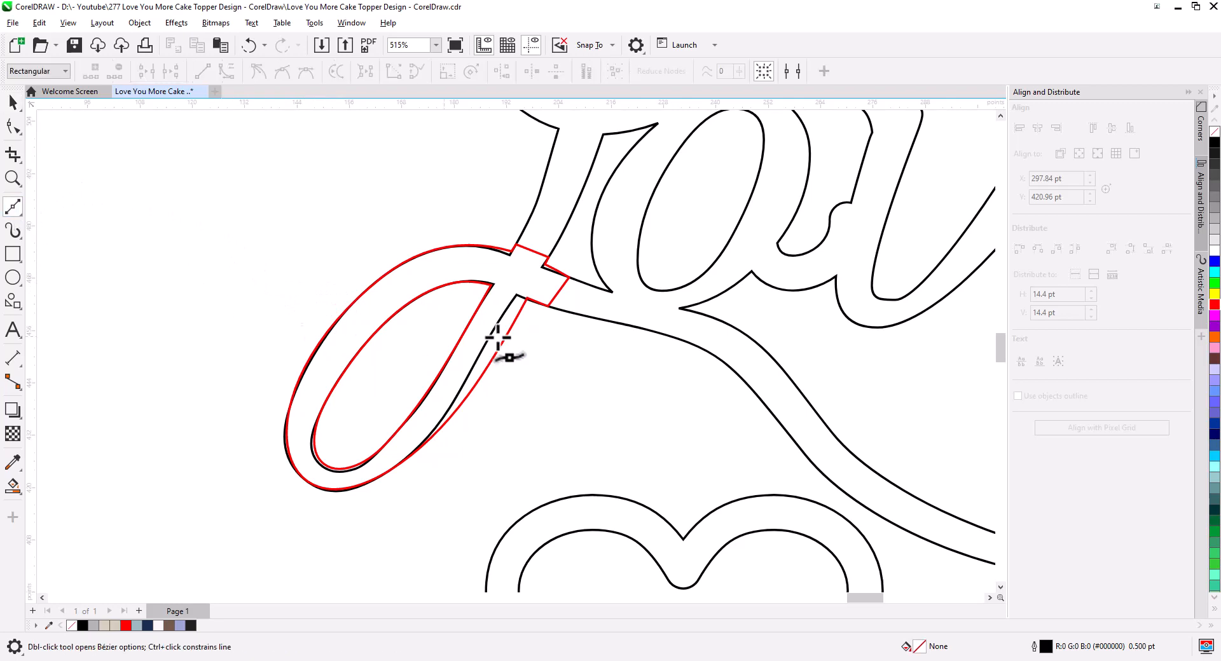
scroll(531, 333, up, 2)
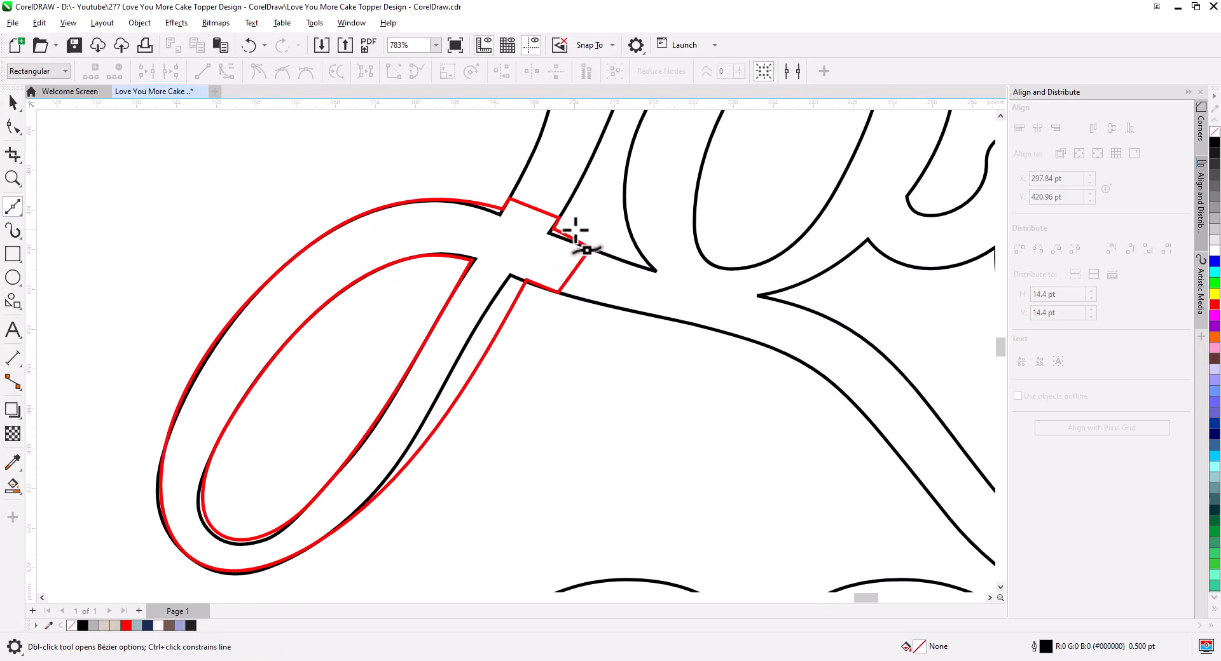
drag(575, 230, 532, 320)
click(529, 316)
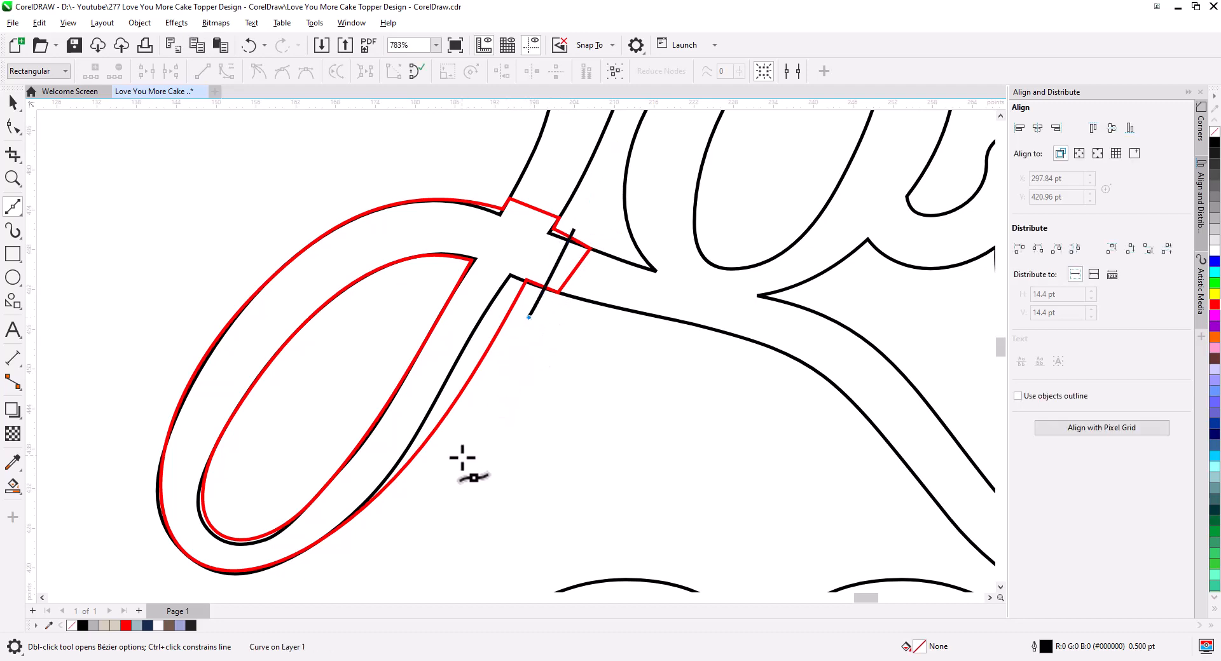
click(391, 544)
drag(450, 556, 523, 513)
click(320, 561)
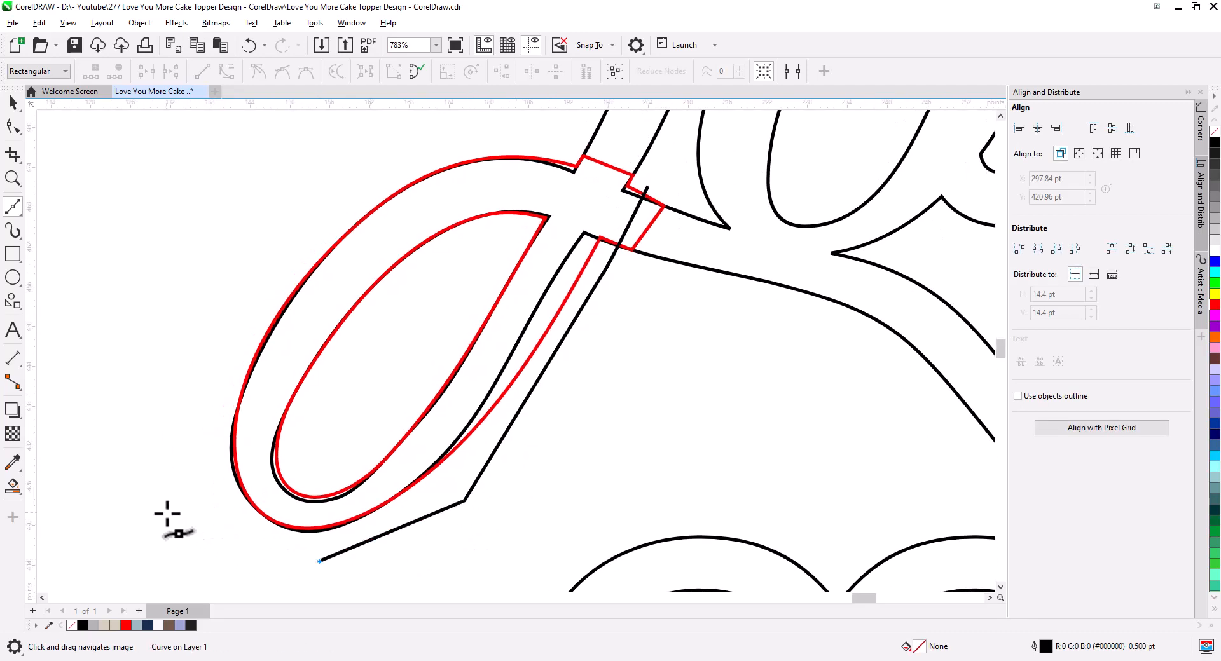
click(167, 513)
click(225, 232)
drag(353, 188, 261, 337)
click(263, 296)
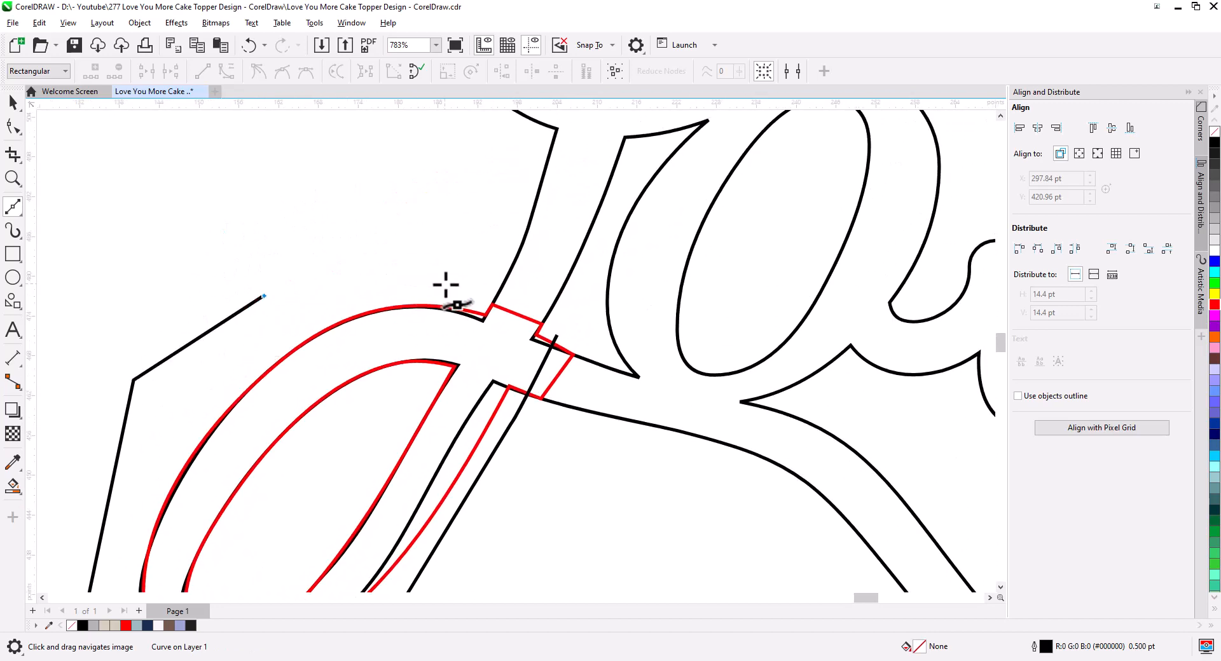
click(444, 283)
click(482, 310)
scroll(531, 322, up, 4)
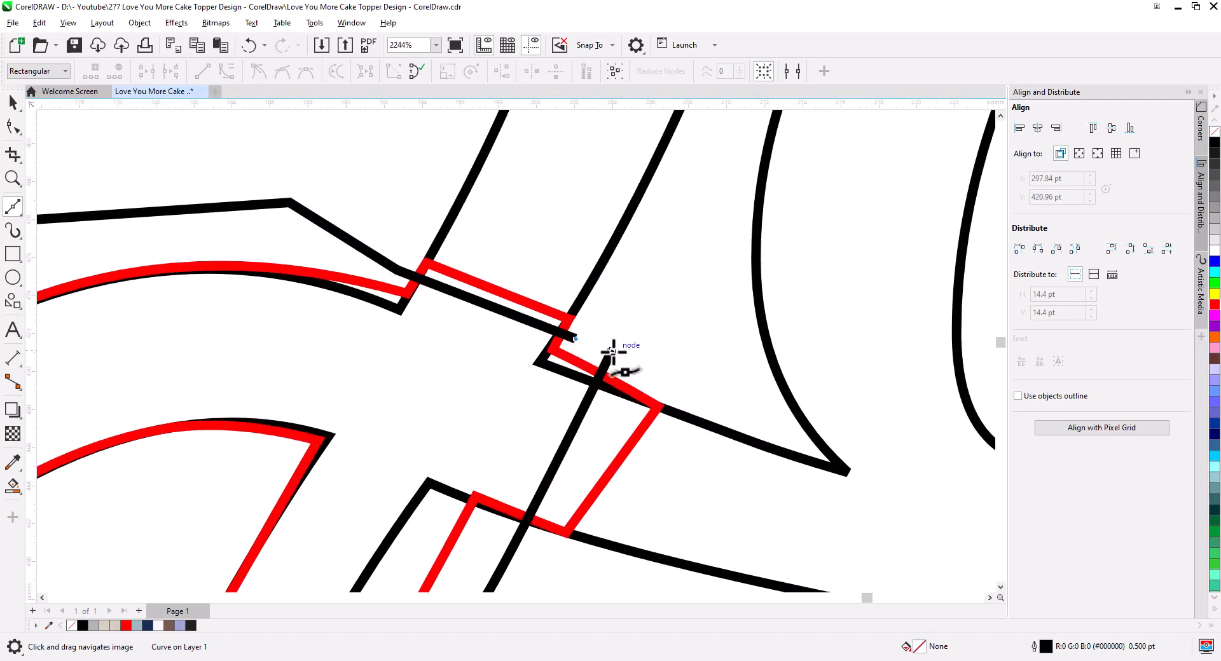
click(612, 351)
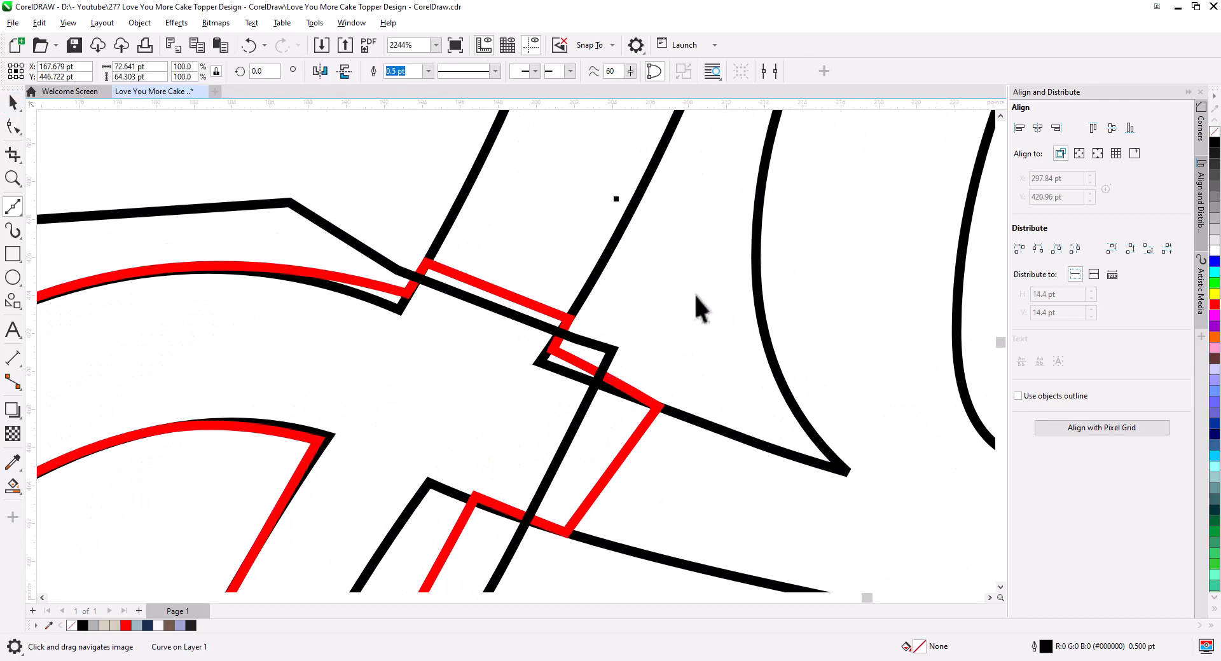
Trim the old black "L" loop off the lettering with the straight-segment outline and delete that outline.
shift+click(644, 191)
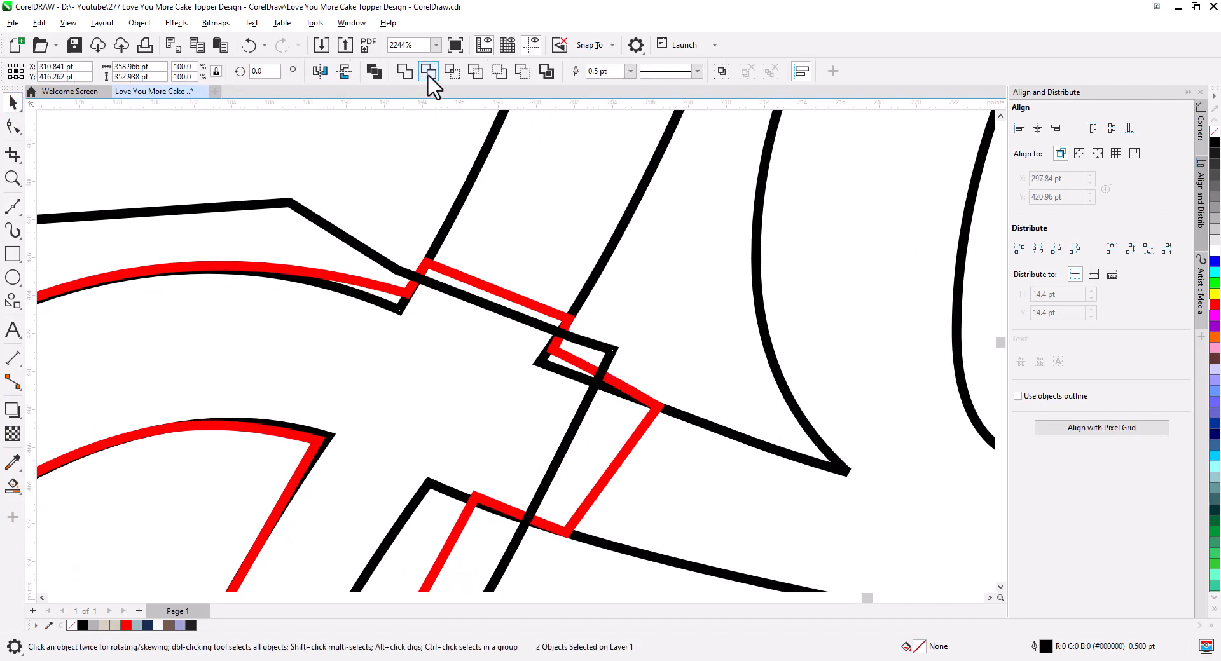
scroll(516, 294, down, 4)
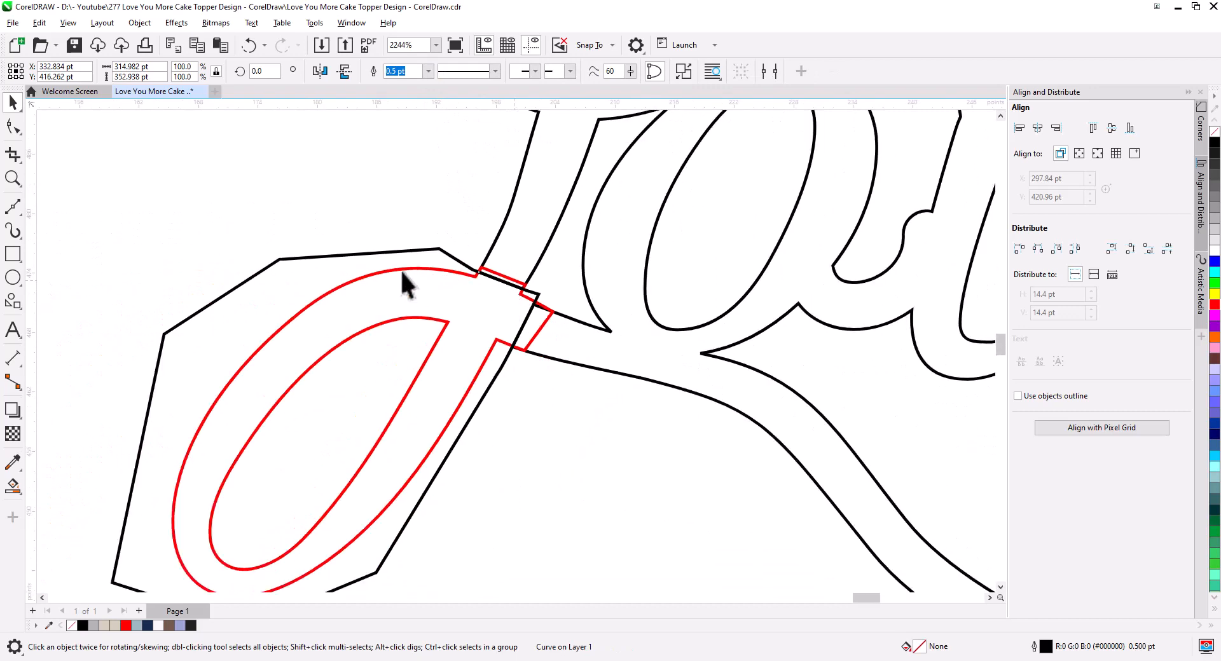
click(411, 254)
scroll(411, 255, down, 2)
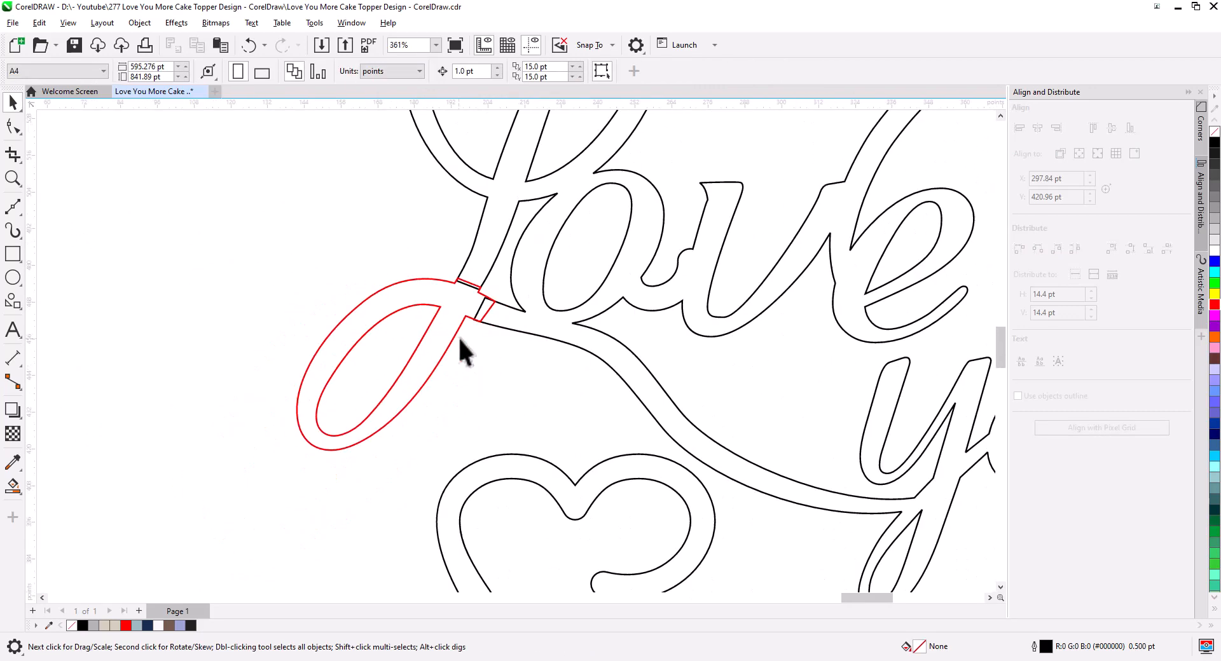
Weld the redrawn red loop to the black lettering and deselect the result.
click(437, 373)
shift+click(442, 220)
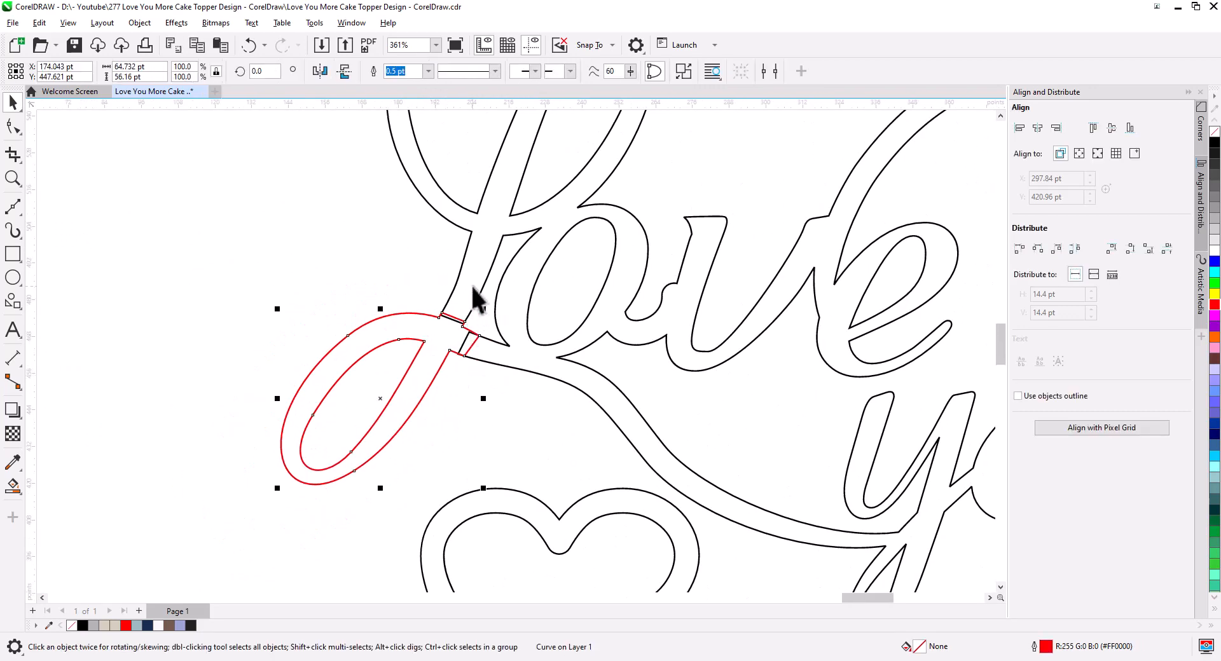
click(284, 219)
scroll(457, 348, down, 3)
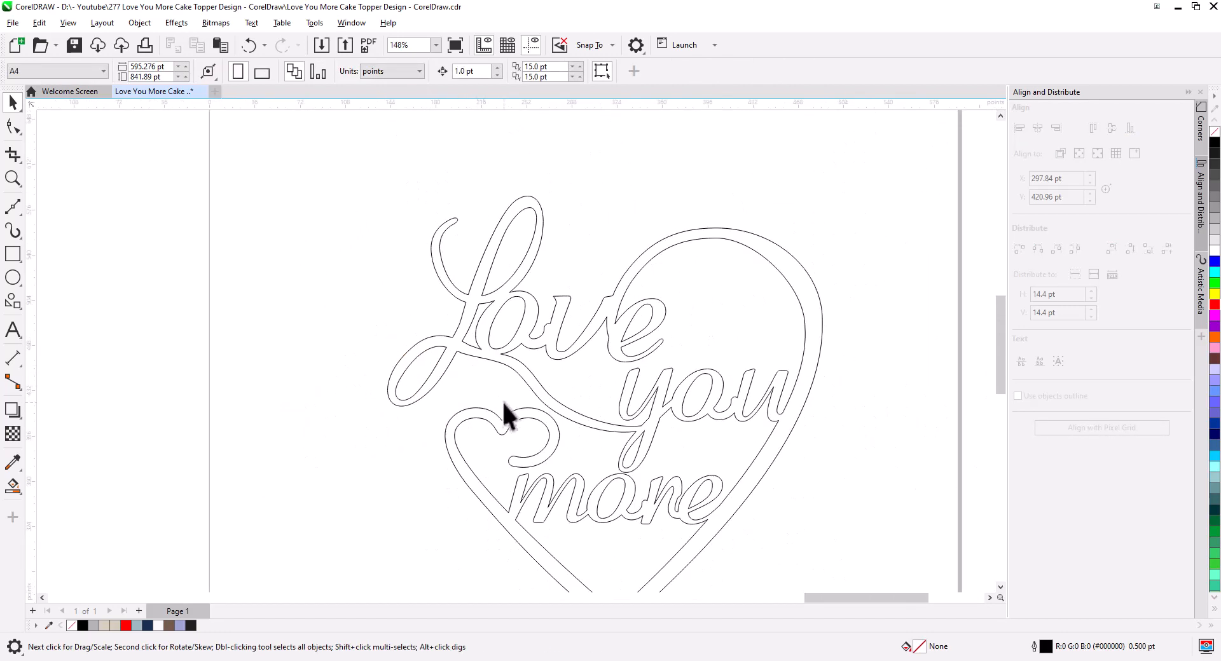
drag(503, 403, 456, 355)
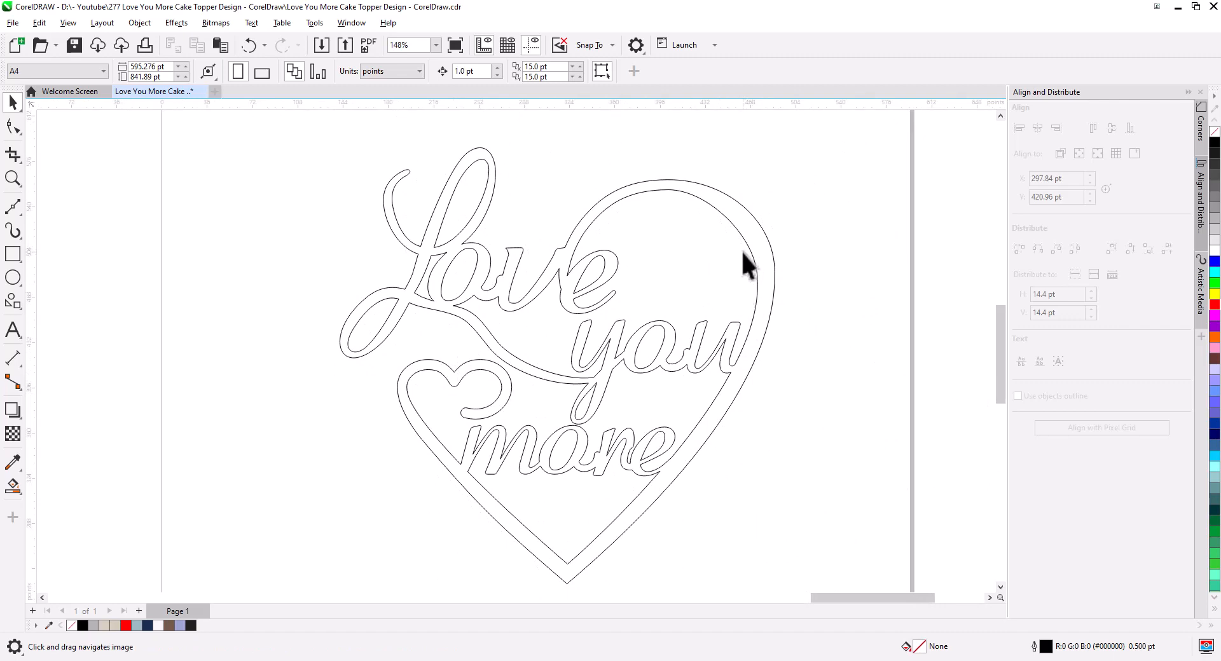
Delete the nodes at the top of the large heart's arch on both its outer and inner contours.
click(586, 259)
click(12, 125)
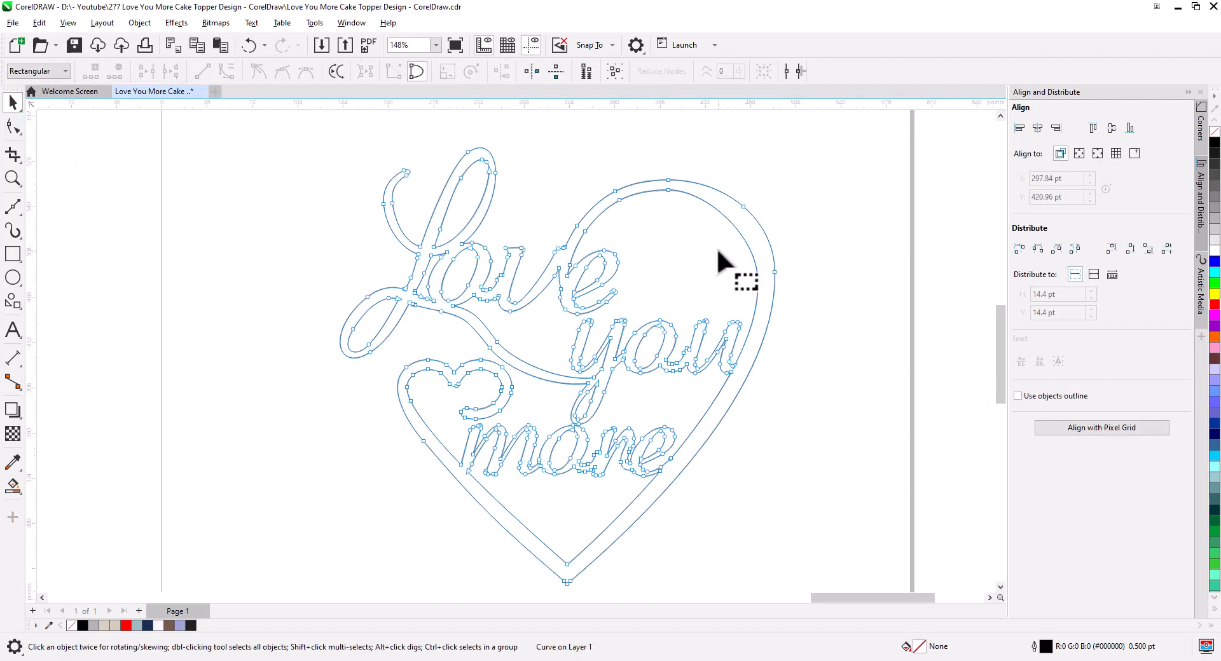
scroll(741, 249, up, 3)
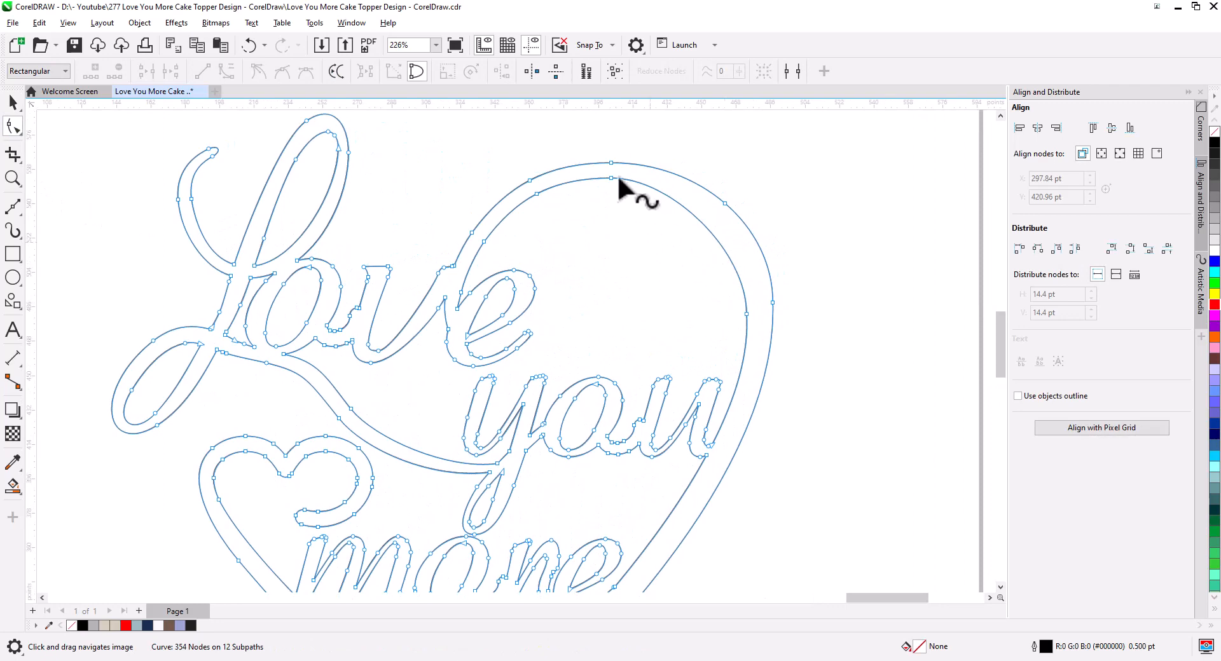
drag(588, 141, 655, 231)
key(Delete)
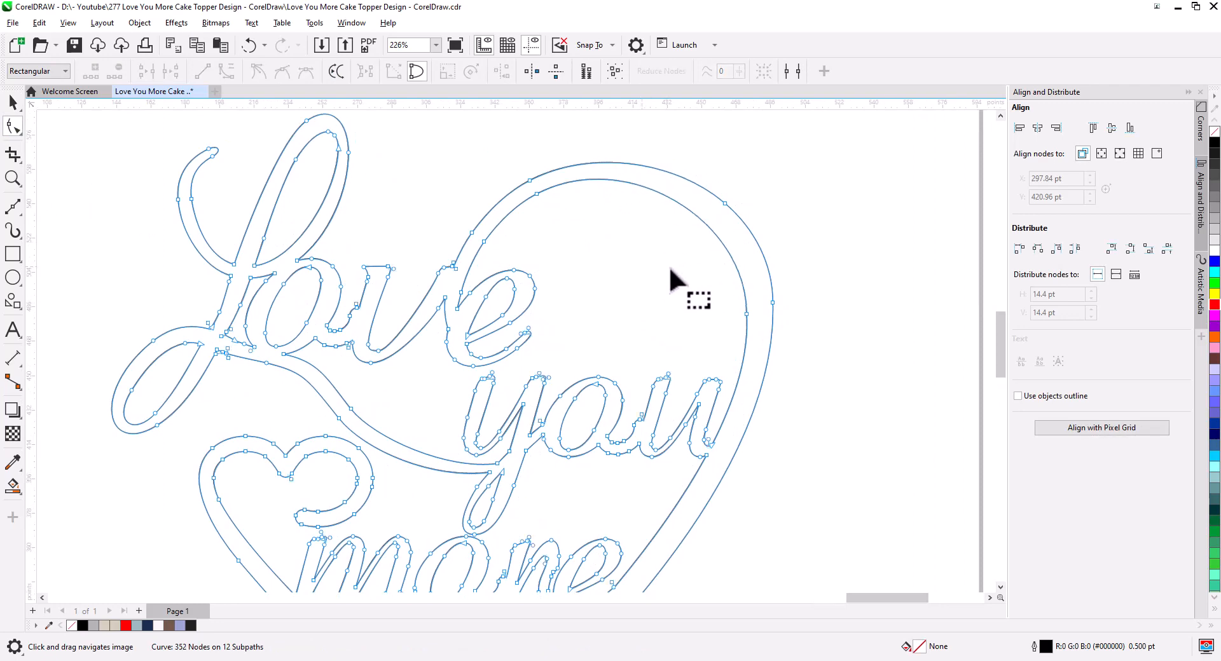
Examine the large heart's contour nodes down the "you" and "more" side to the pointed tip, and deselect the design.
drag(666, 319, 723, 220)
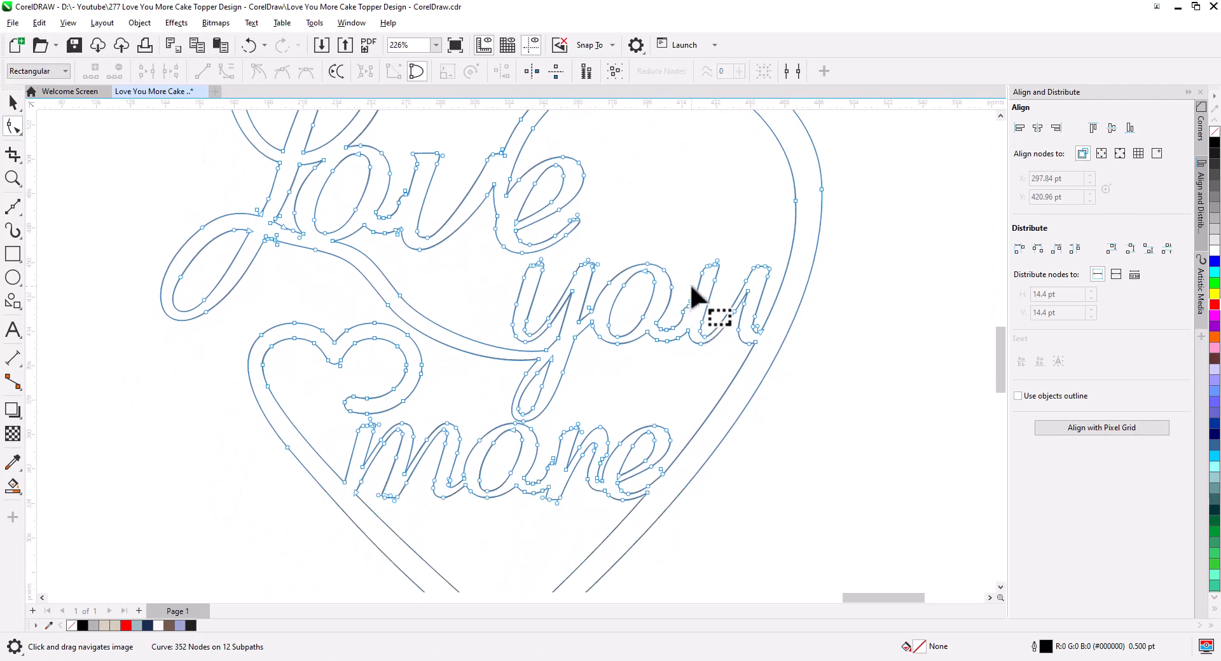
drag(713, 394, 731, 341)
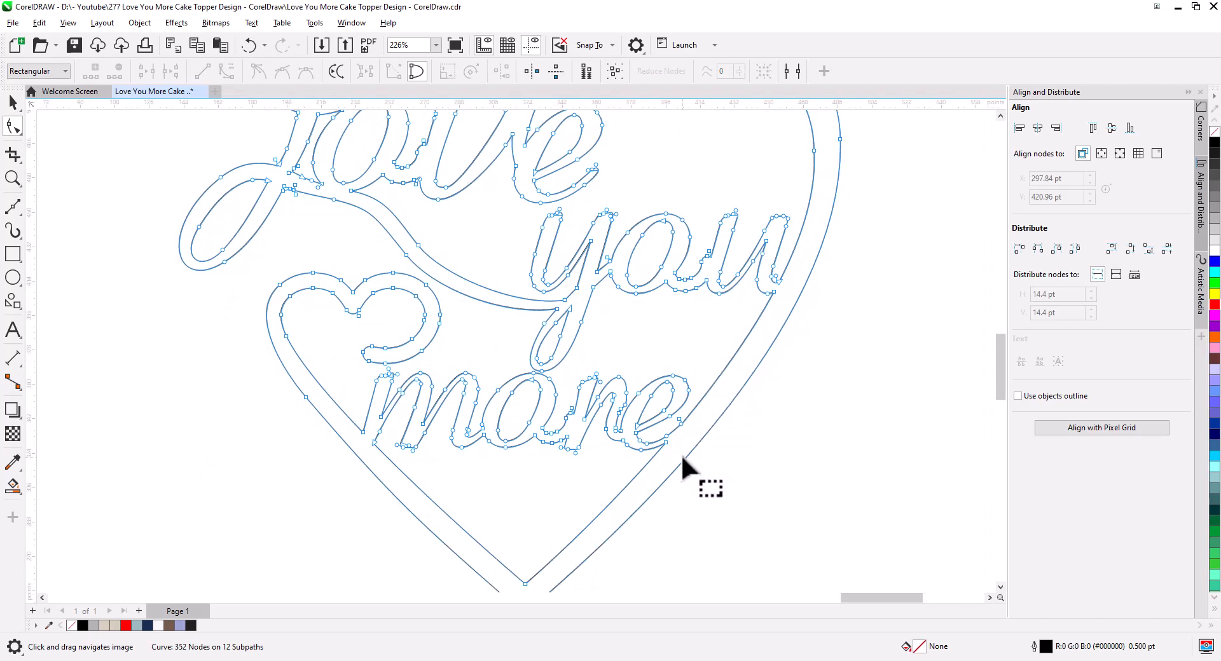
scroll(681, 452, up, 3)
drag(700, 438, 799, 267)
scroll(663, 412, down, 2)
scroll(664, 412, down, 5)
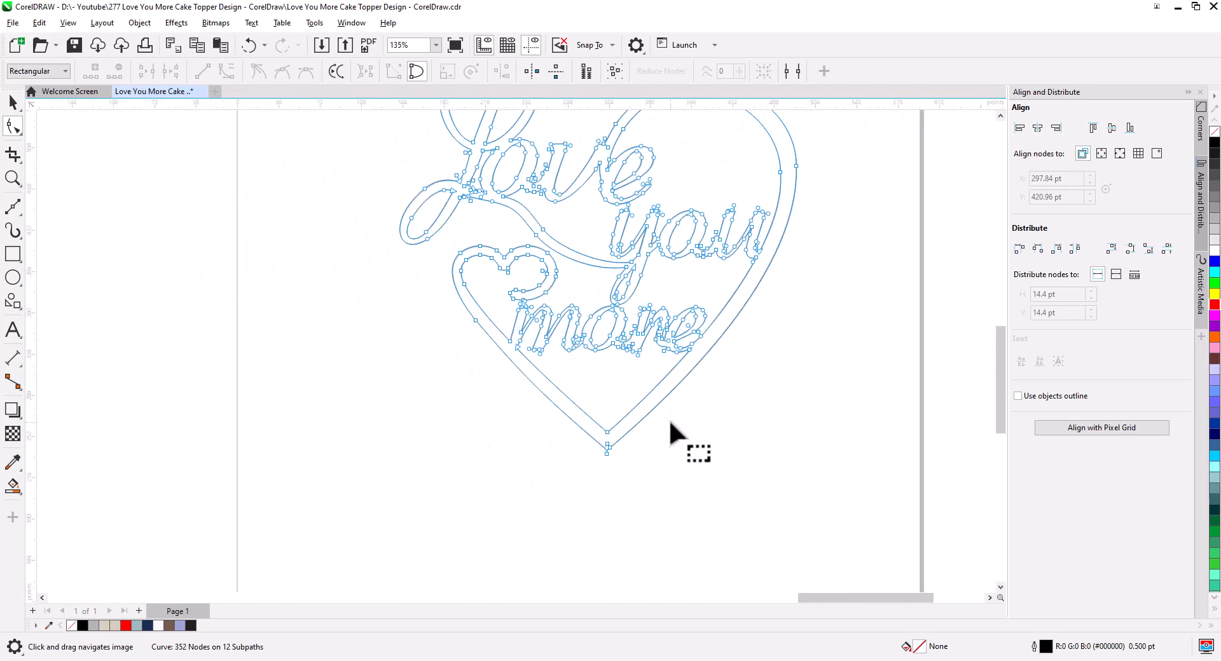
click(13, 102)
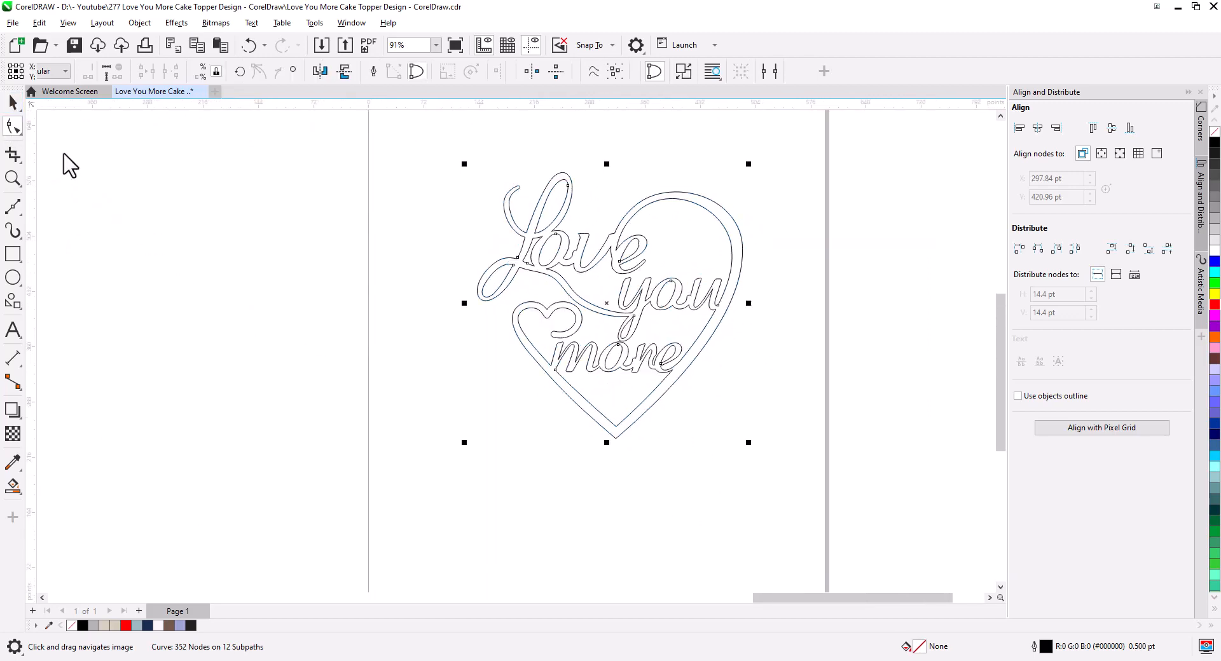
click(543, 424)
Draw a narrow vertical rectangle about 12.8 pt wide and 166 pt high down from the heart's pointed tip as the stick.
drag(661, 419, 617, 398)
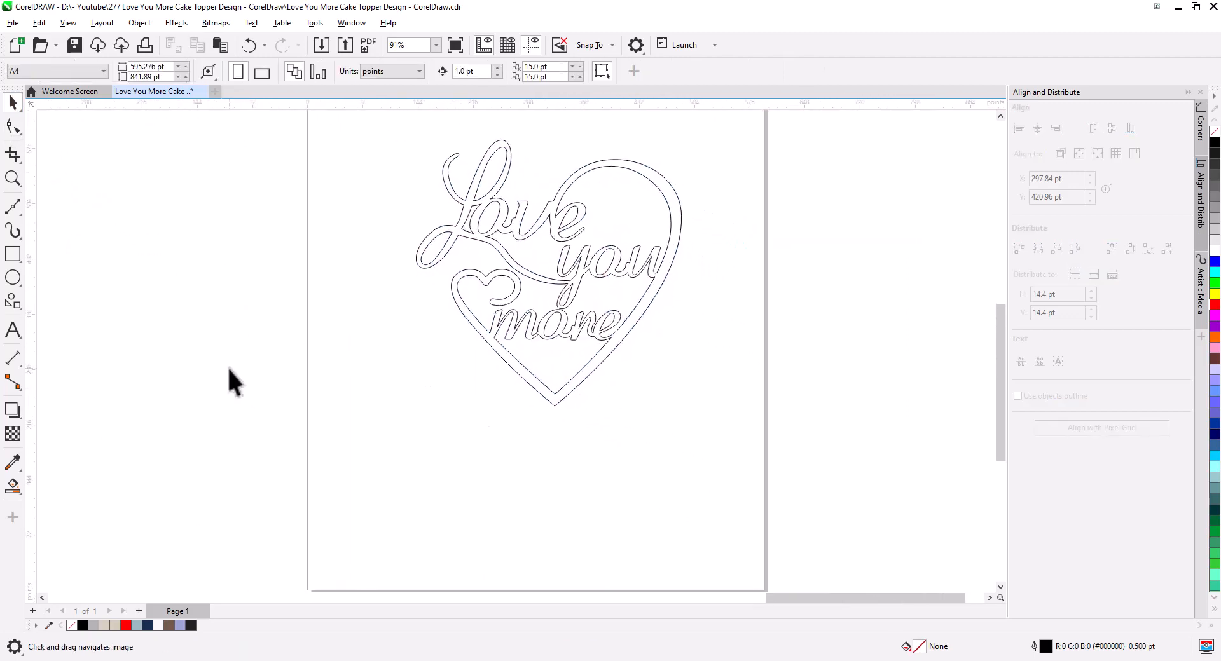
click(12, 254)
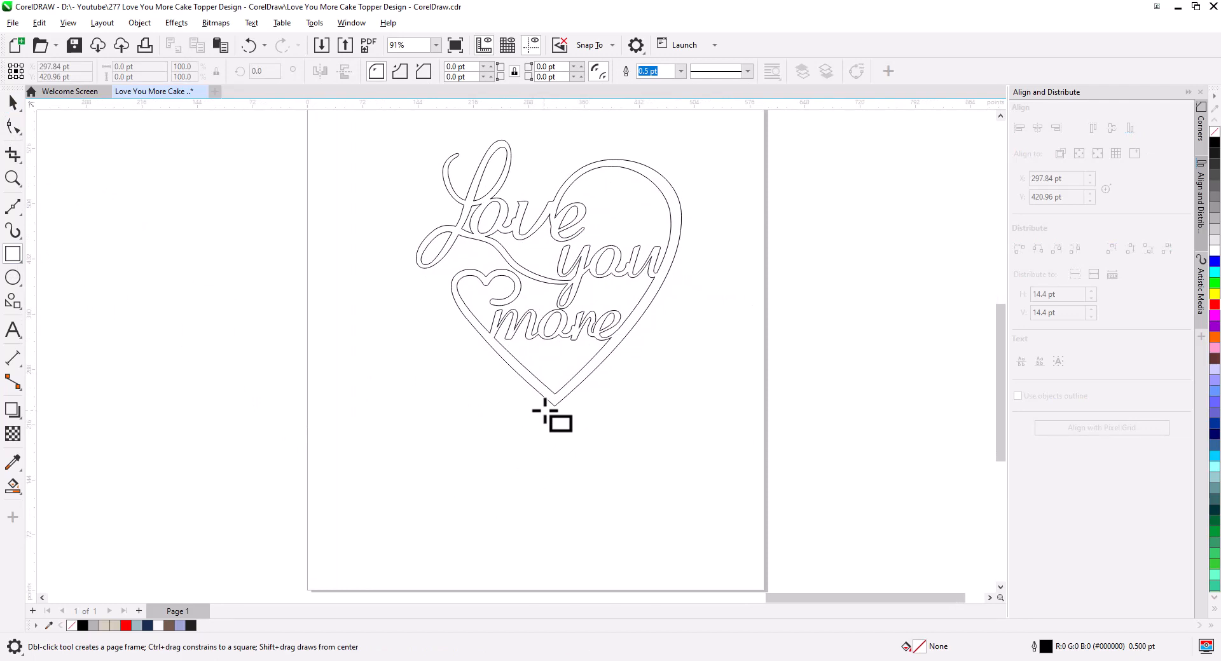
drag(551, 401, 559, 532)
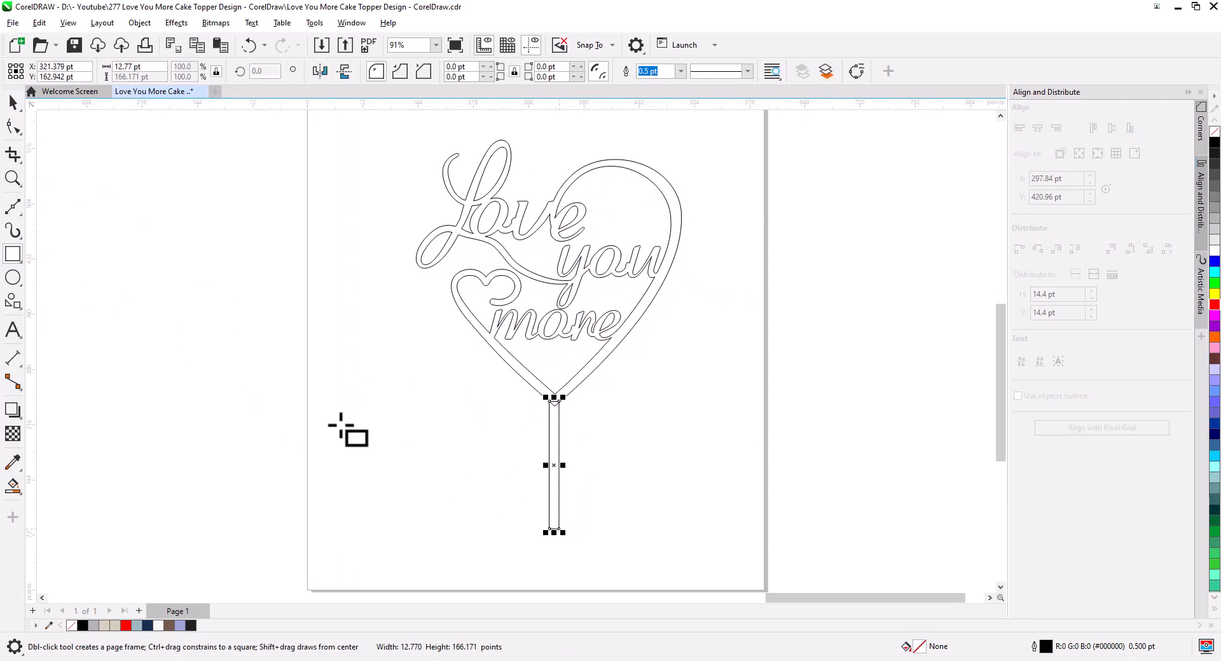
click(12, 104)
Lengthen the stick upward to about 171 pt and centre it on the heart's inner point with its top end overlapping the tip.
scroll(563, 401, up, 4)
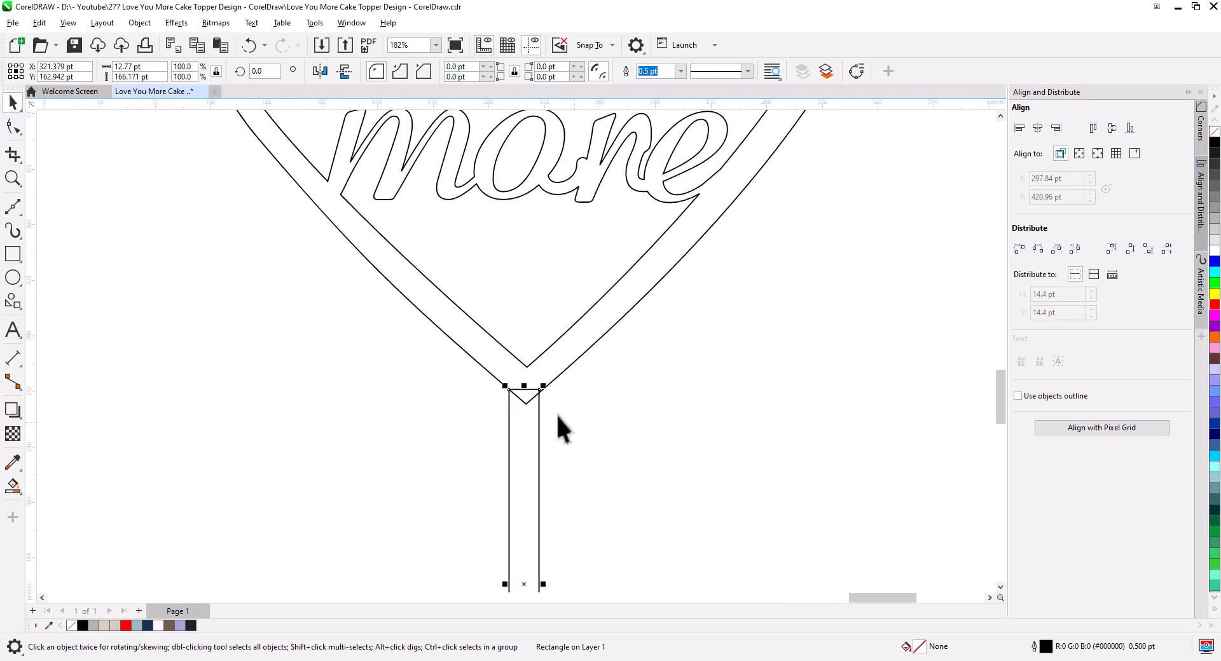
drag(525, 381, 526, 377)
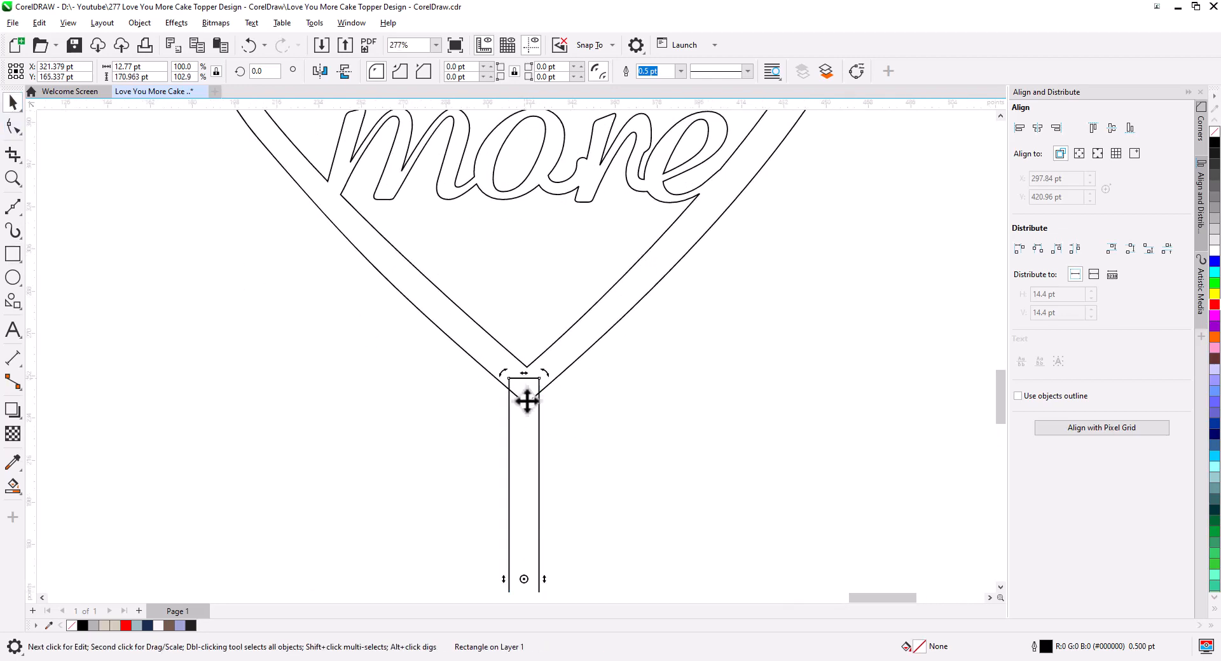
click(526, 470)
drag(526, 579, 527, 368)
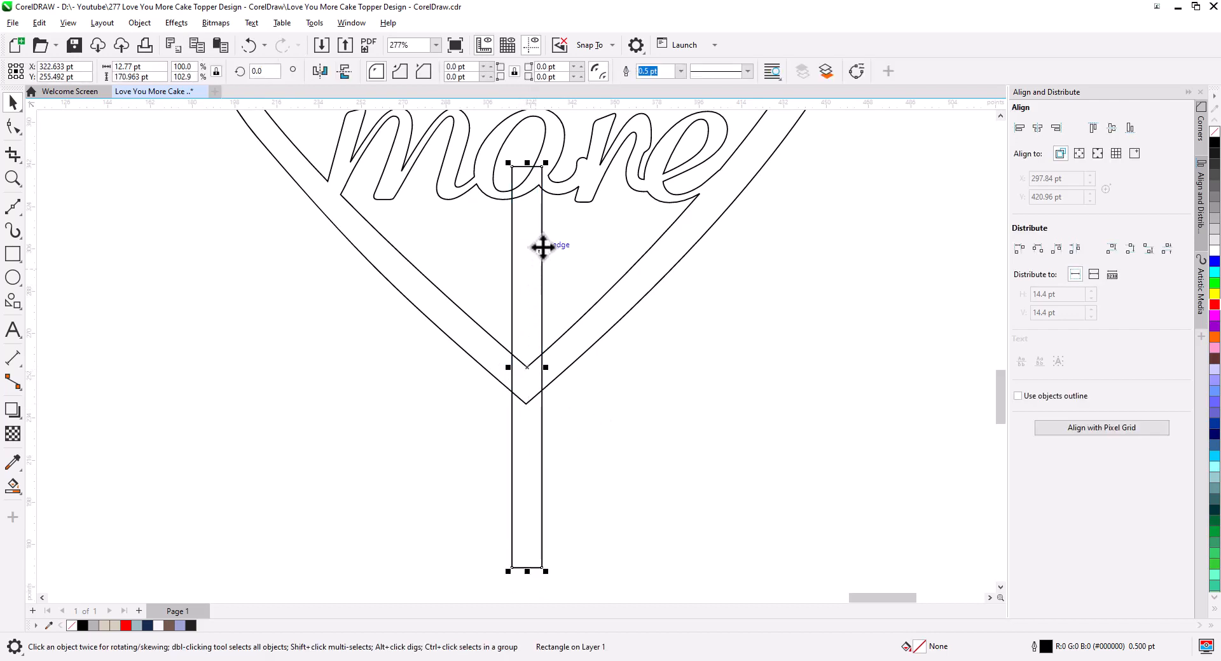
drag(543, 242, 541, 407)
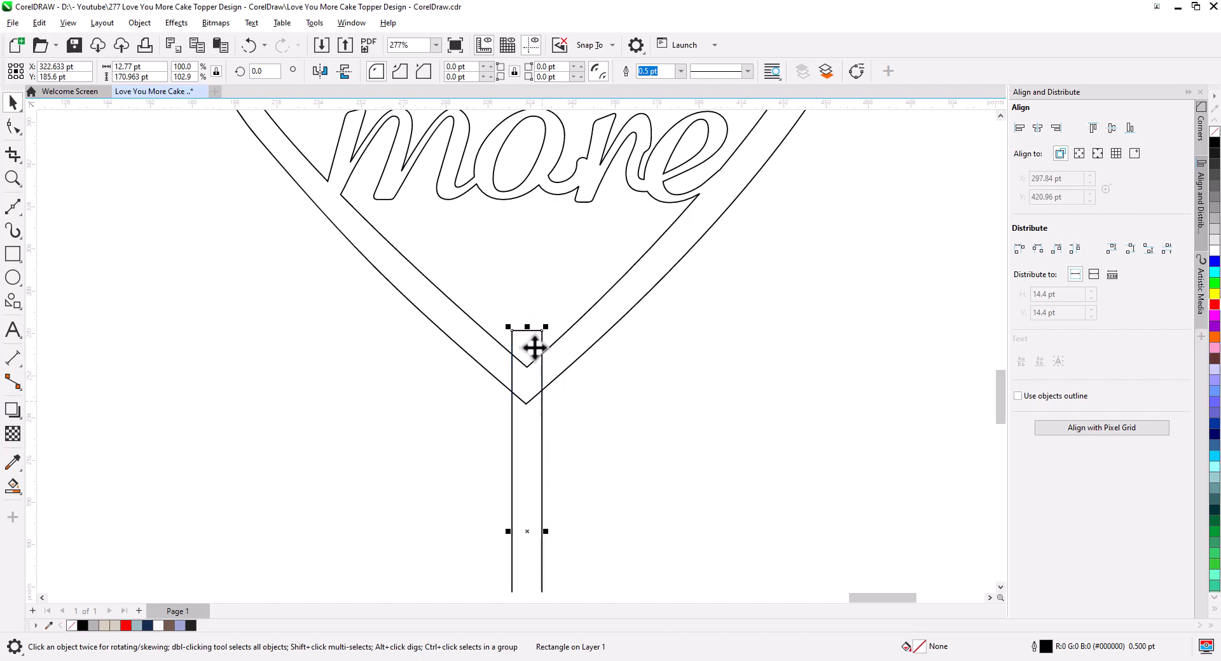
drag(538, 330, 538, 375)
click(608, 399)
Weld the stick rectangle to the heart and lettering shape and deselect it.
click(530, 442)
shift+click(581, 347)
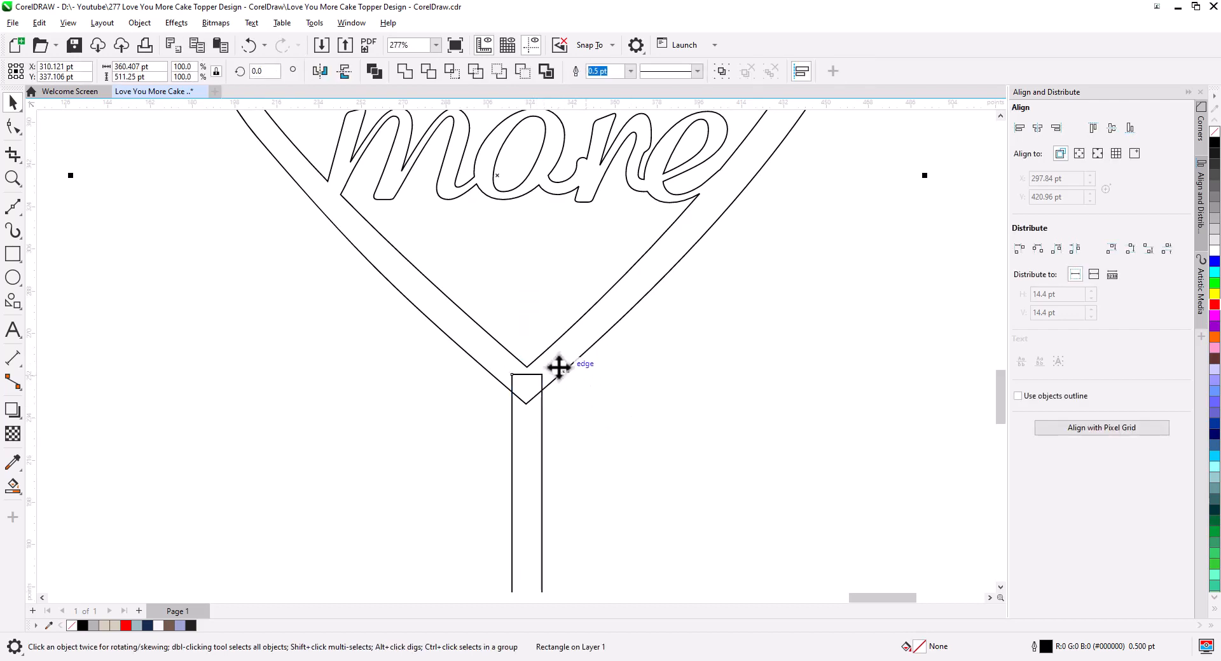
click(404, 71)
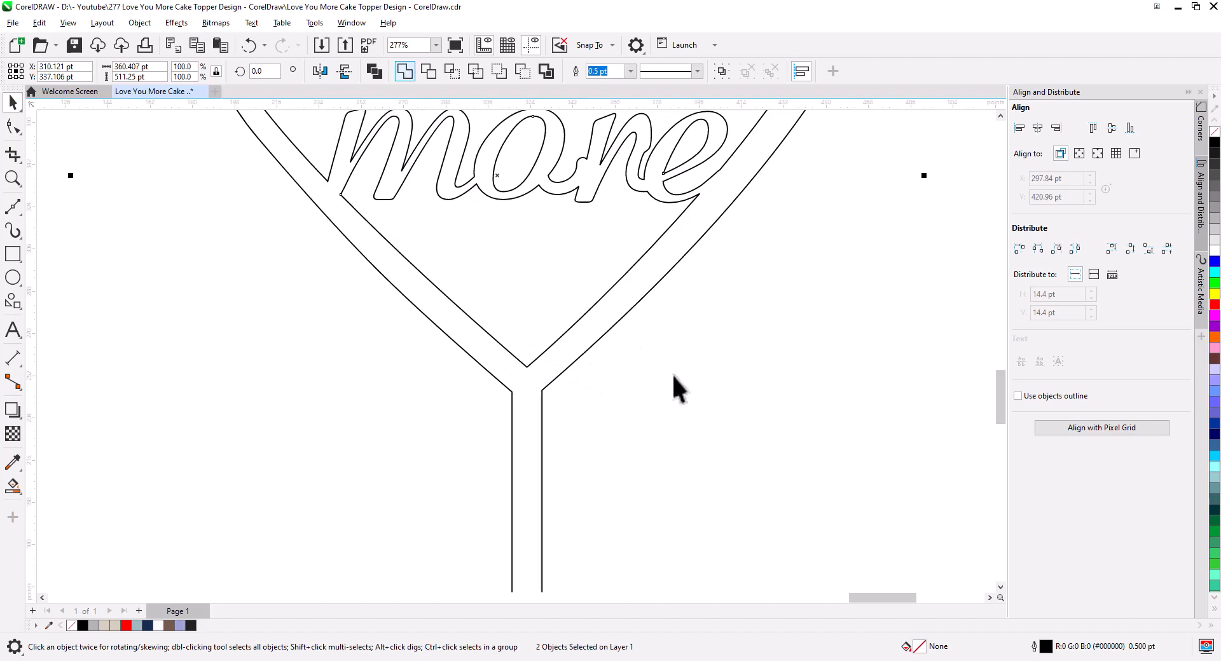
click(552, 351)
Fill the complete cake topper shape with solid black and deselect it.
scroll(546, 362, down, 3)
scroll(613, 369, down, 1)
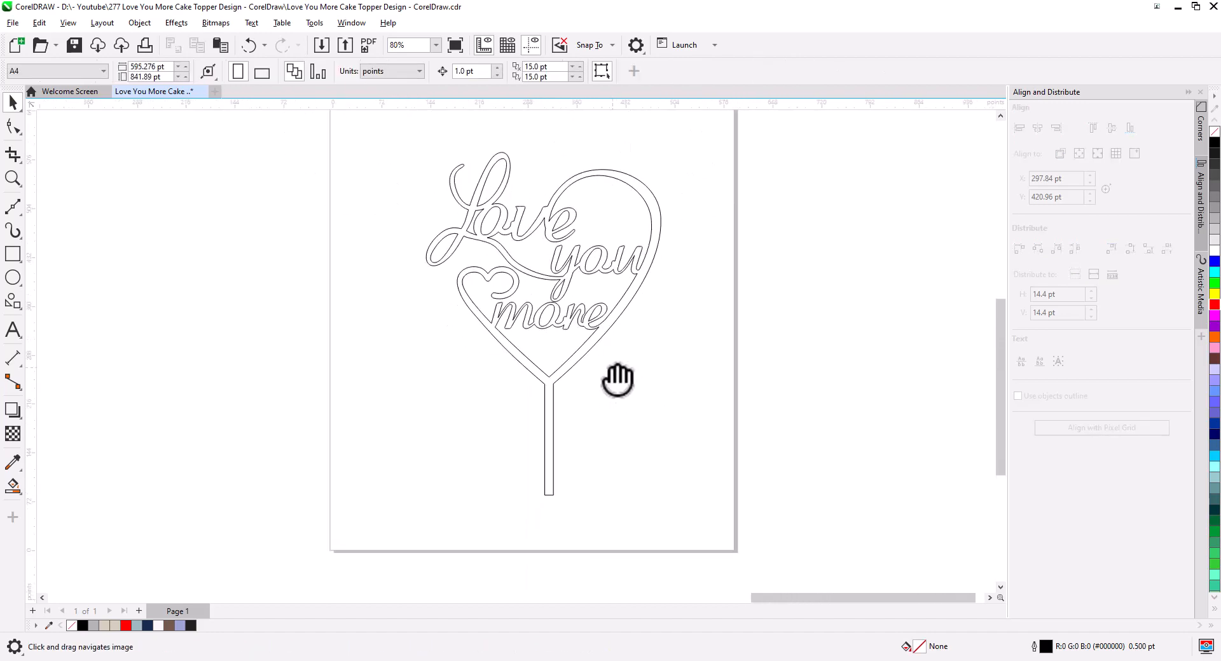
click(623, 309)
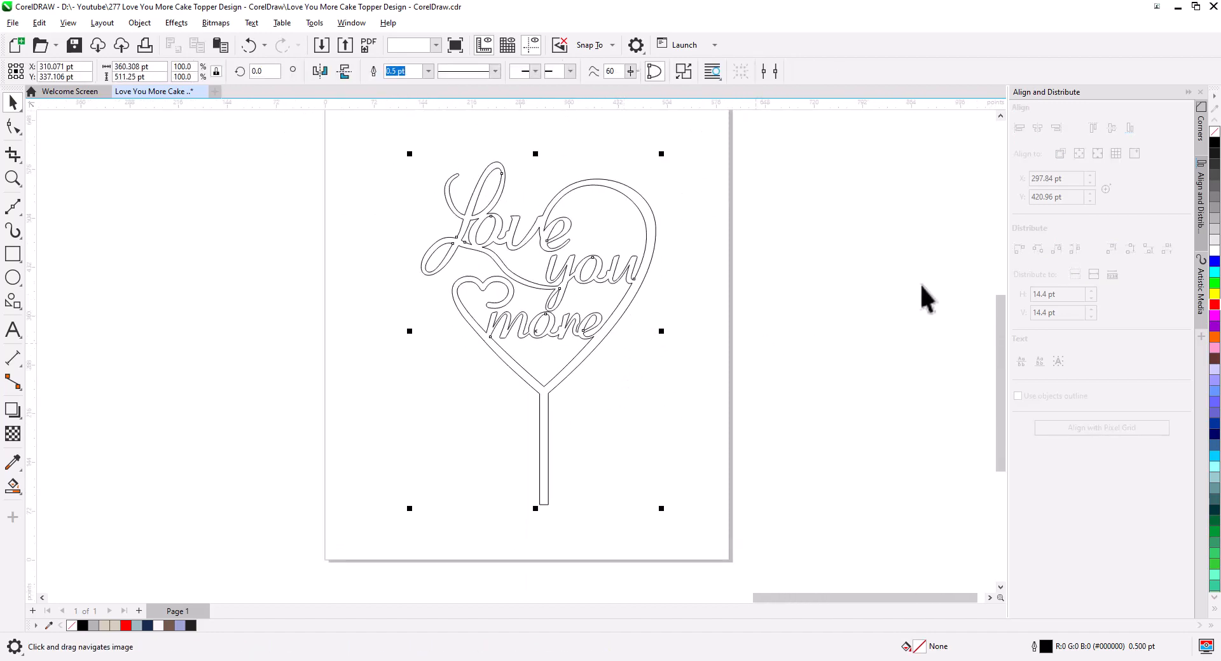
click(1214, 142)
click(649, 377)
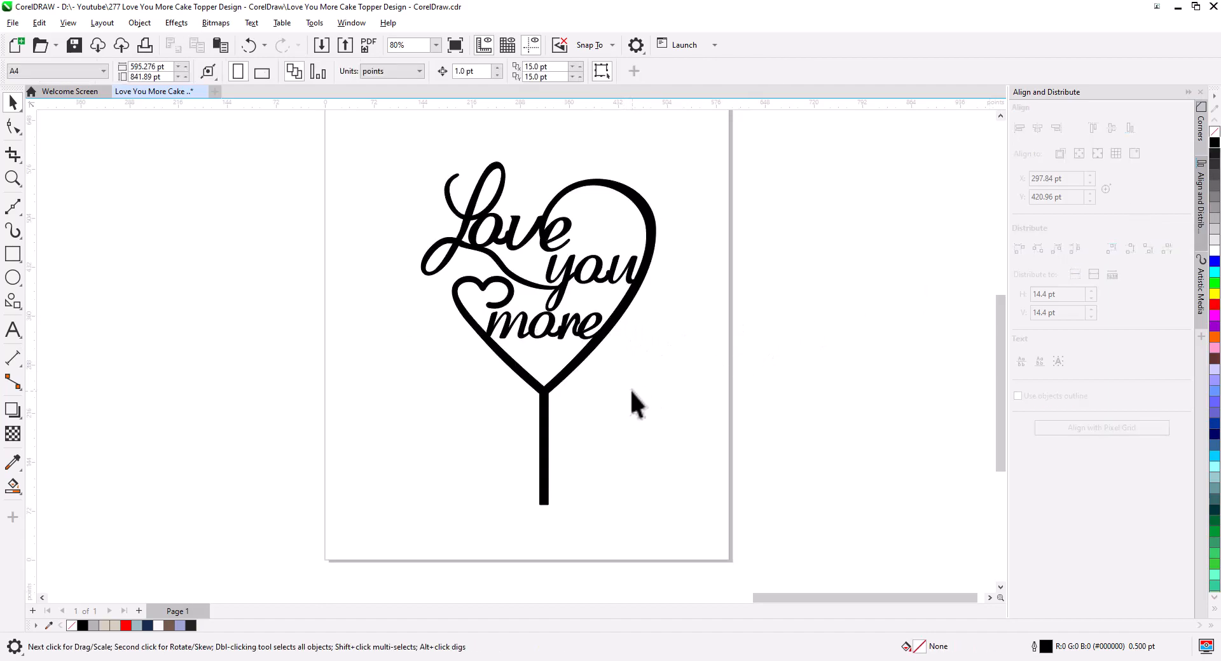